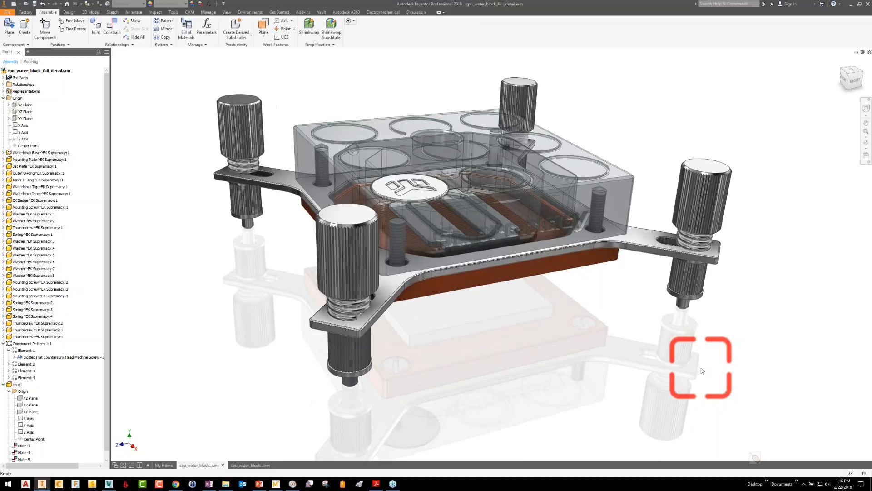
View the simplified thermal-stress assembly for comparison, and return to the full-detail CPU water block assembly
left_click(251, 464)
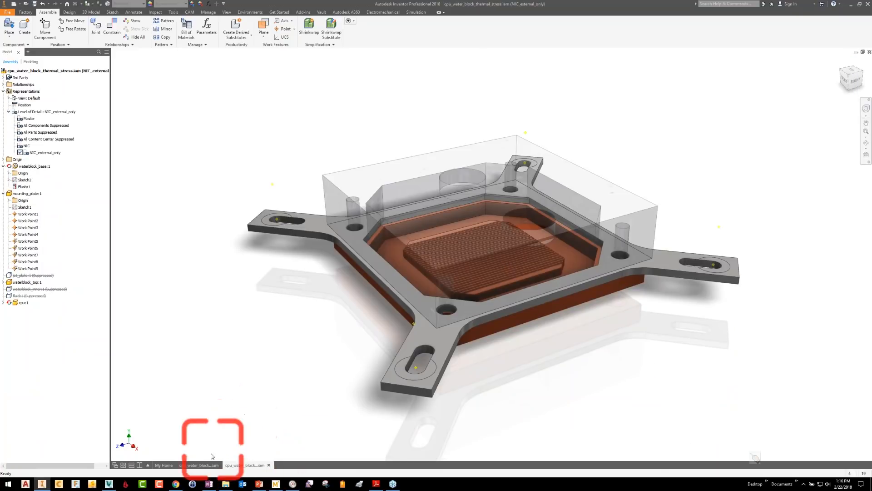
mouse_move(203, 468)
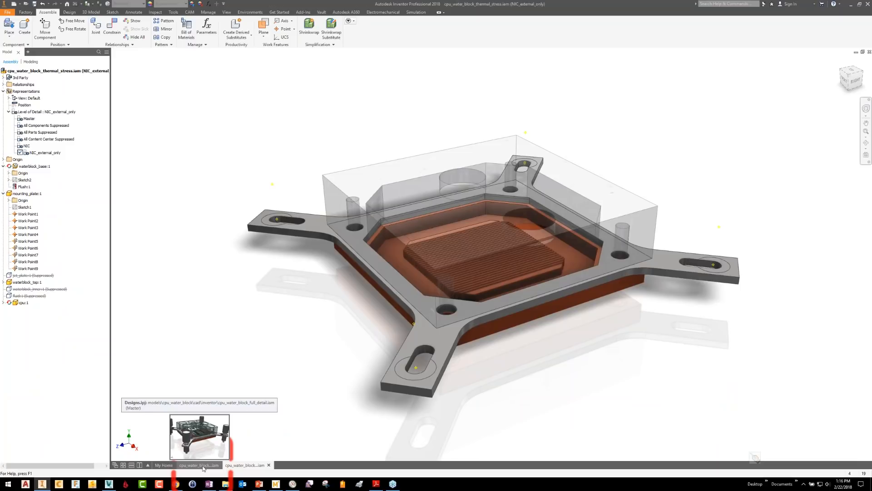
left_click(203, 466)
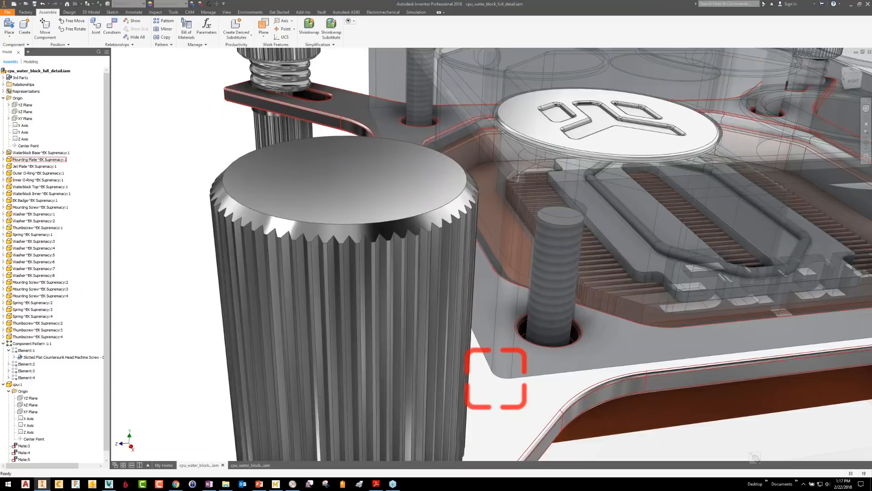
Examine the thumbscrew, spring, mounting plate edges and copper base of the full-detail water block assembly up close
scroll(496, 378, "down", 6)
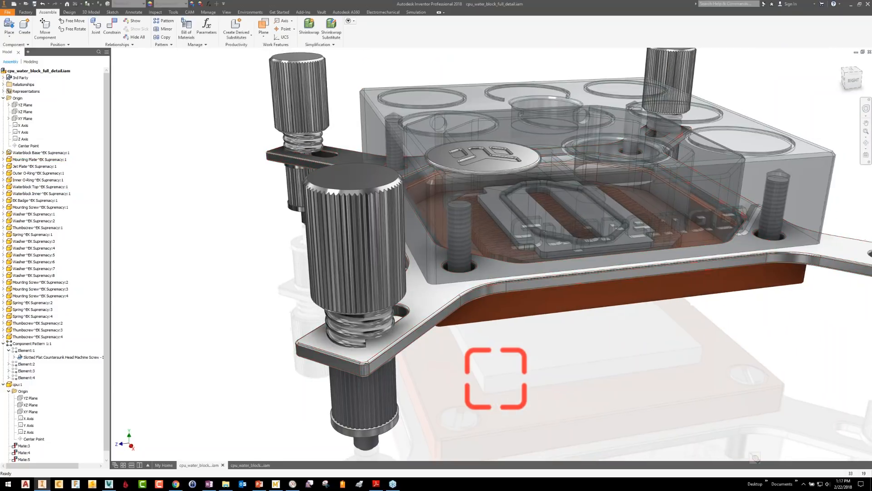
scroll(496, 378, "up", 4)
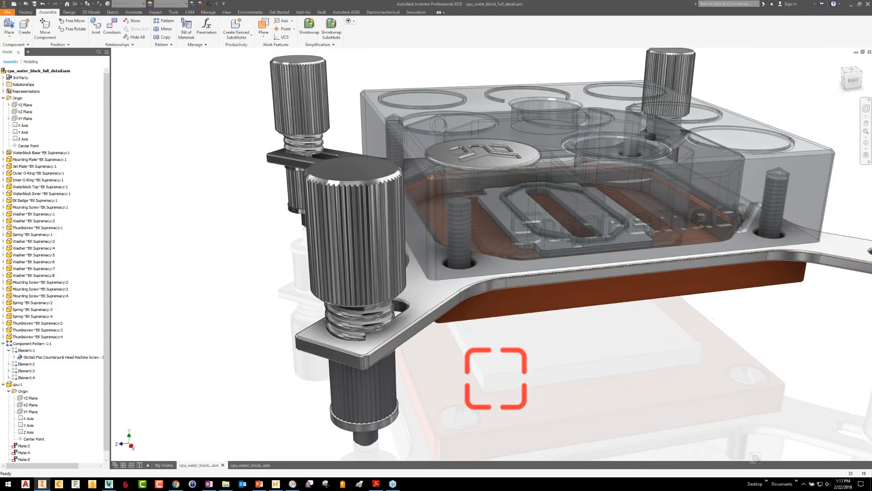
middle_click_drag(496, 378, 495, 365, "shift")
scroll(495, 378, "up", 5)
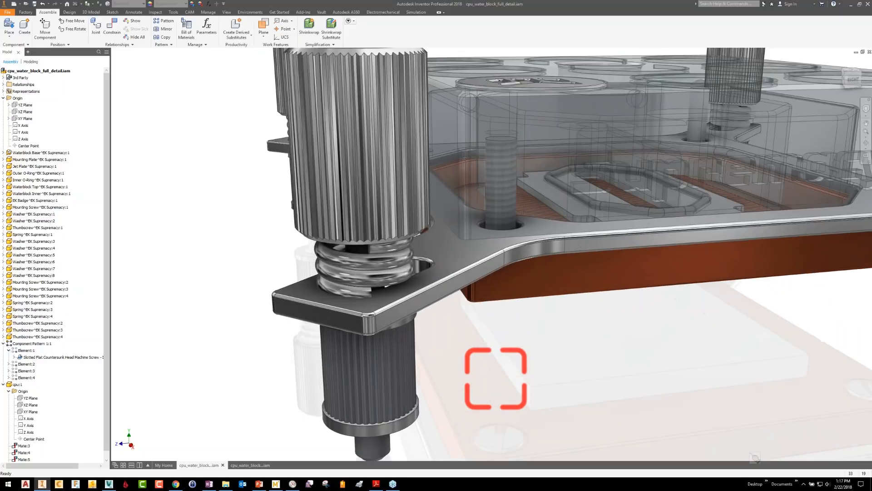
middle_click_drag(495, 379, 496, 368, "shift")
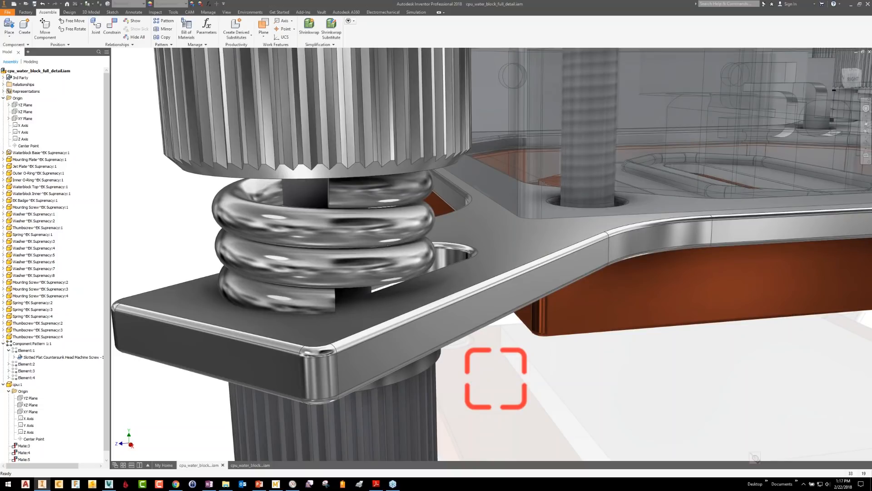
scroll(496, 378, "down", 5)
scroll(496, 379, "down", 3)
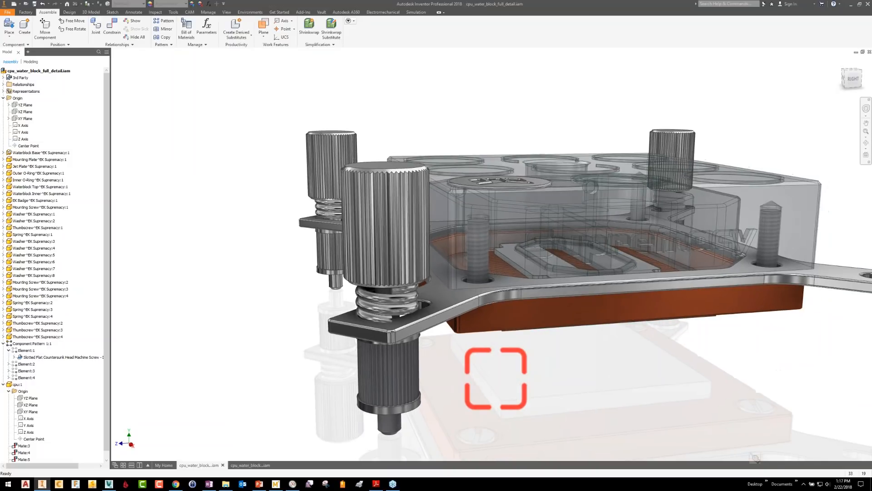
middle_click_drag(497, 378, 458, 422, "shift")
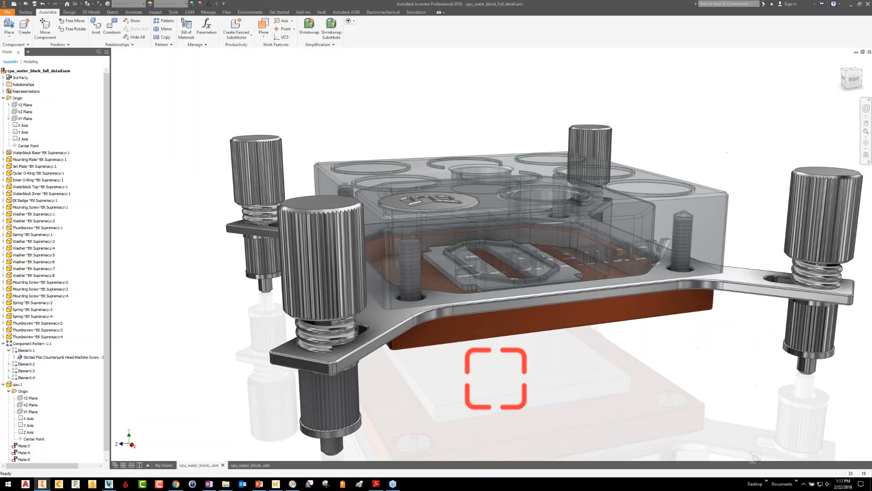
scroll(496, 378, "up", 5)
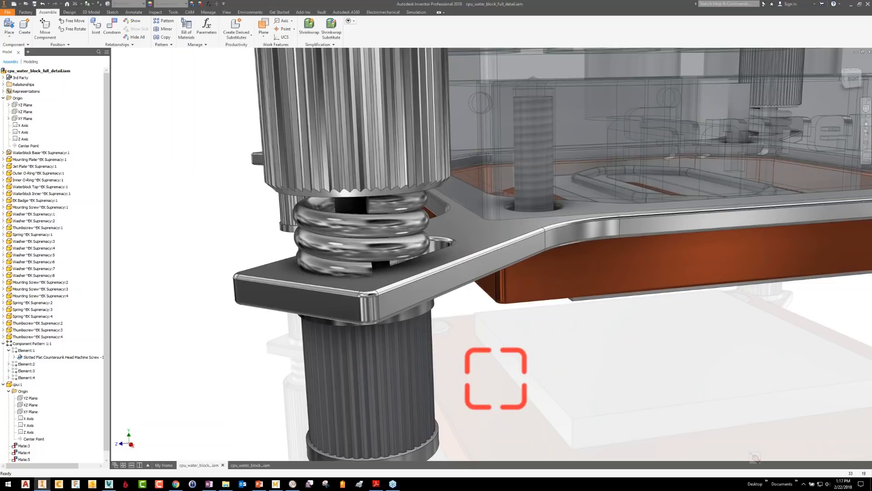
scroll(496, 379, "up", 1)
scroll(496, 379, "up", 5)
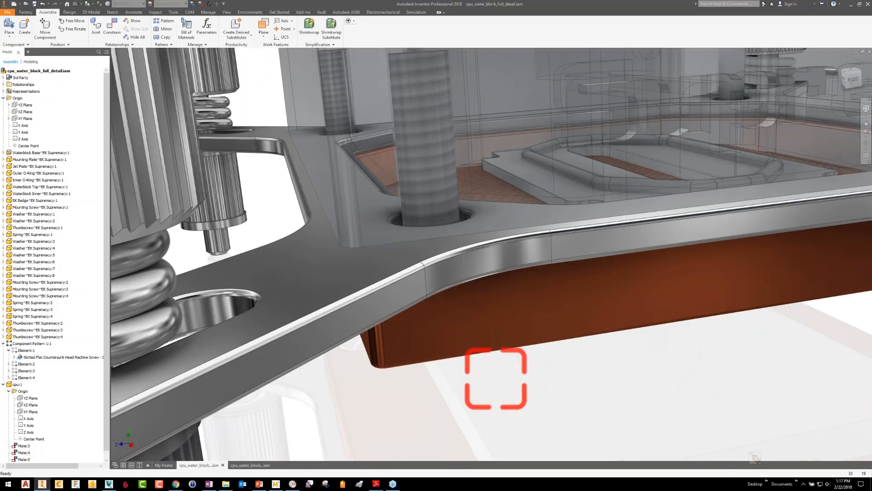
scroll(496, 379, "down", 5)
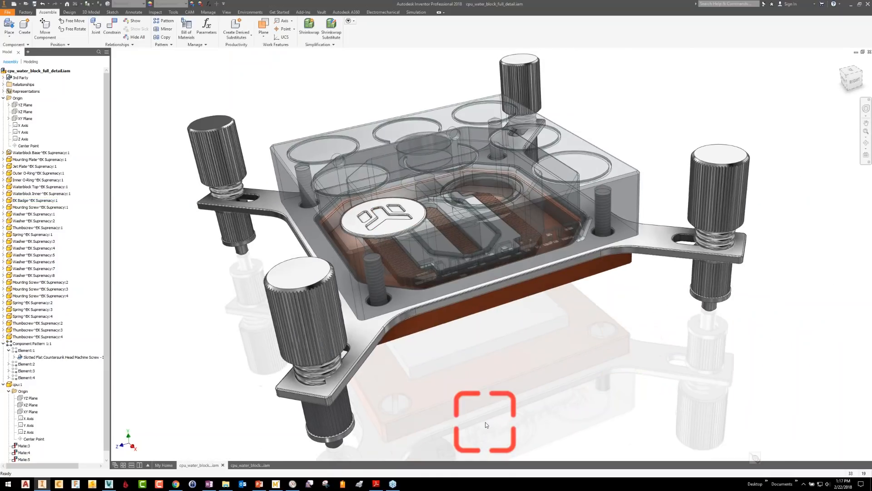
Switch to the simplified thermal-stress assembly and open its mounting plate part in its own window
left_click(260, 465)
left_click(628, 416)
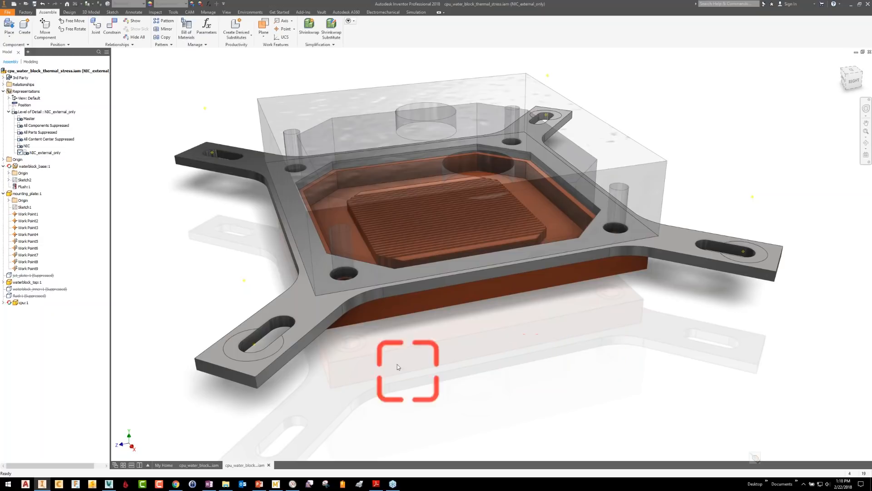
left_click(323, 322)
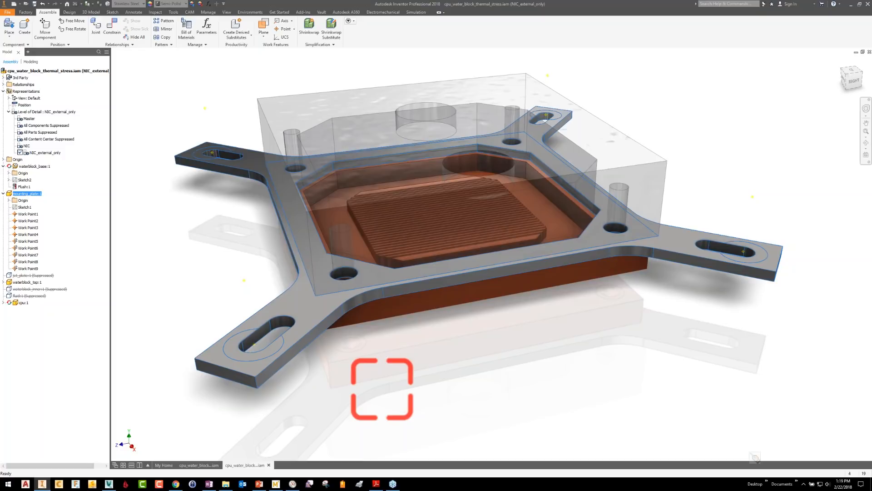
right_click(321, 315)
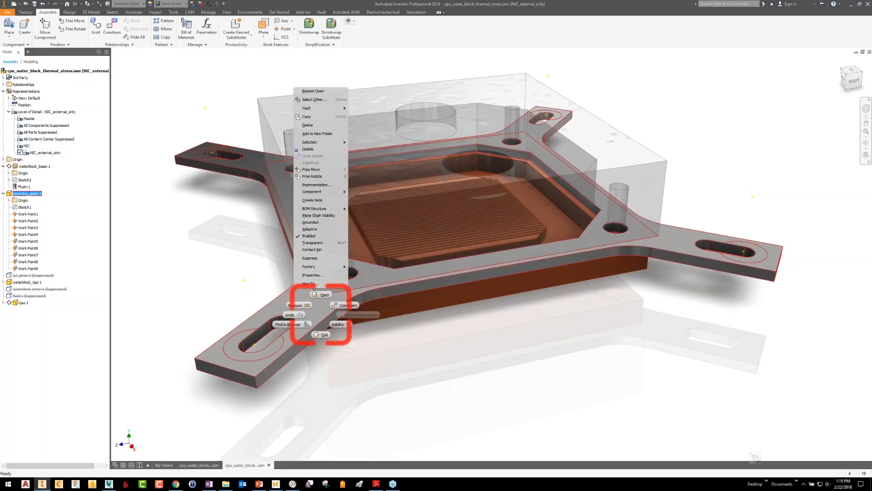
left_click(321, 295)
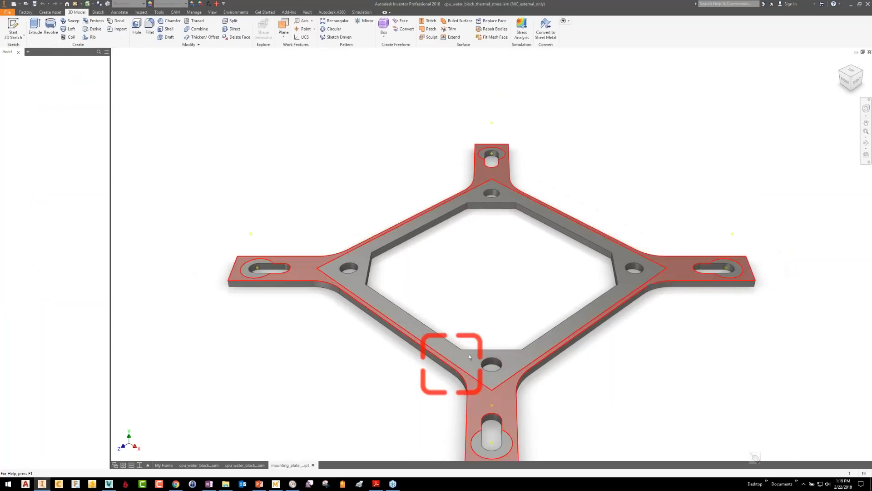
Activate the Autodesk Nastran In-CAD environment for the mounting plate and widen the analysis browser
middle_click_drag(676, 376, 655, 350)
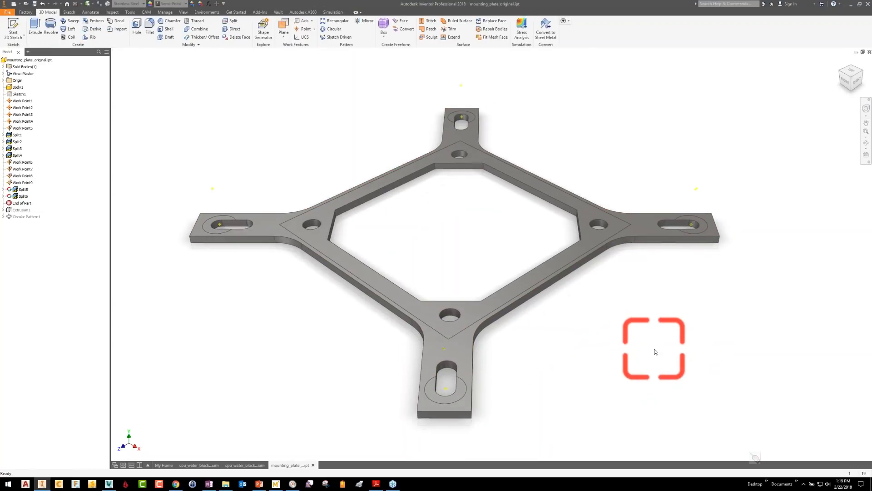
scroll(655, 349, "down", 1)
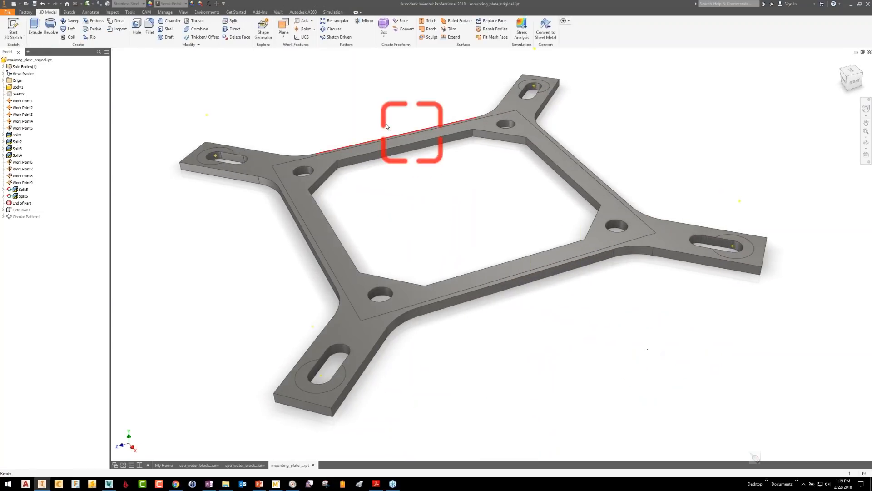
left_click(206, 13)
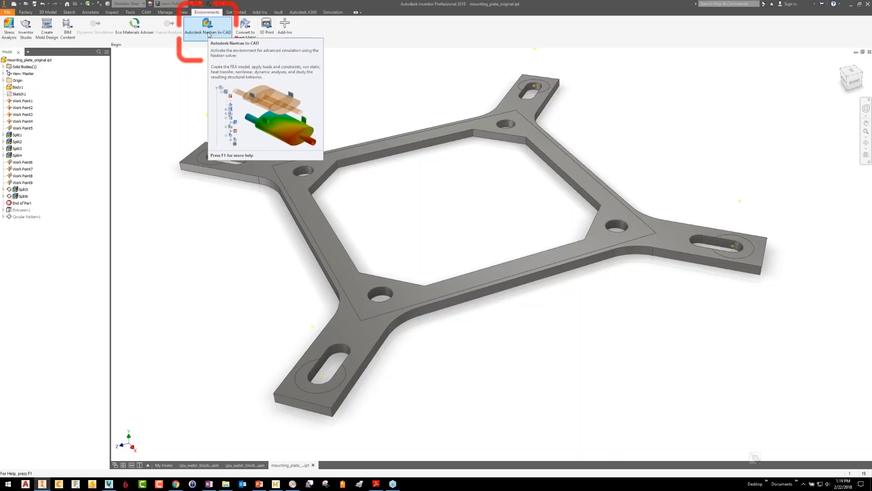
left_click(208, 34)
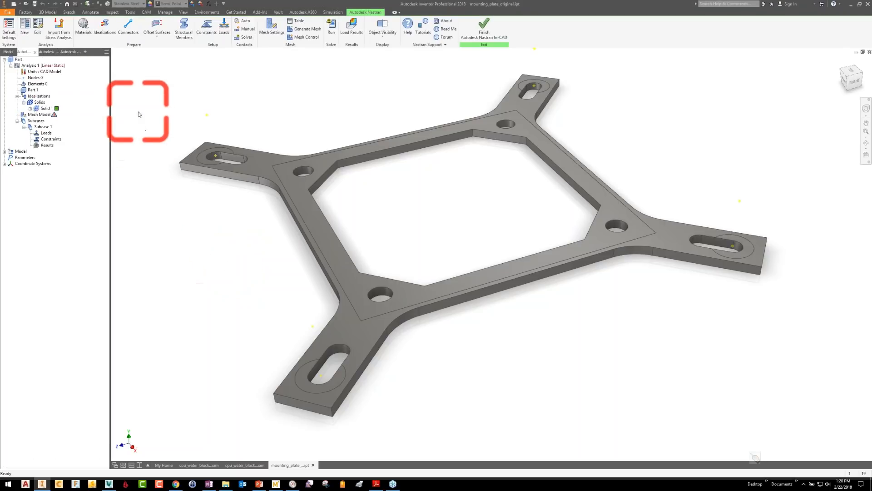
left_click_drag(111, 103, 128, 106)
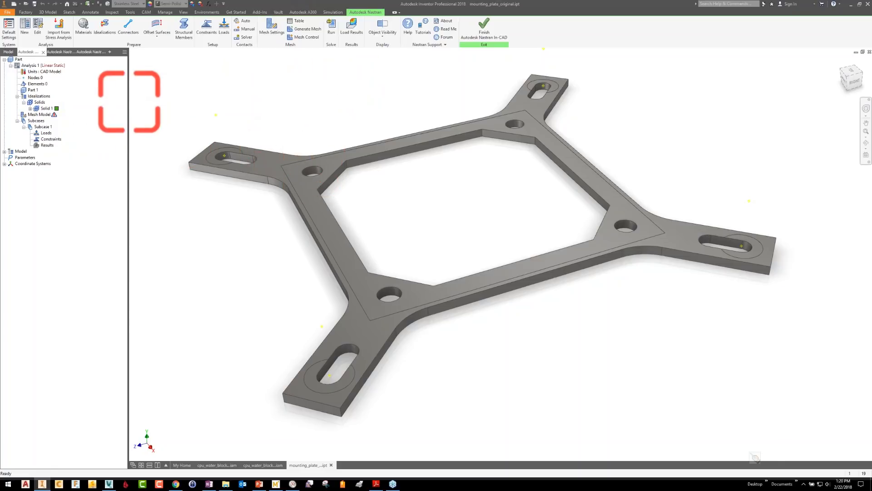
Review the analysis tree's units, idealizations, subcases and Solid 1 entries
mouse_move(755, 458)
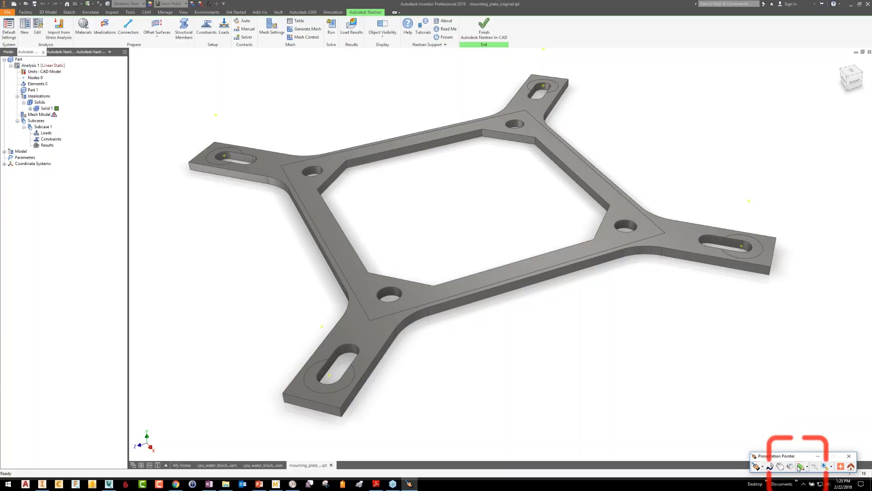
mouse_move(73, 52)
left_mouse_down()
mouse_move(82, 118)
mouse_move(3, 129)
mouse_move(6, 70)
mouse_move(63, 55)
left_mouse_up()
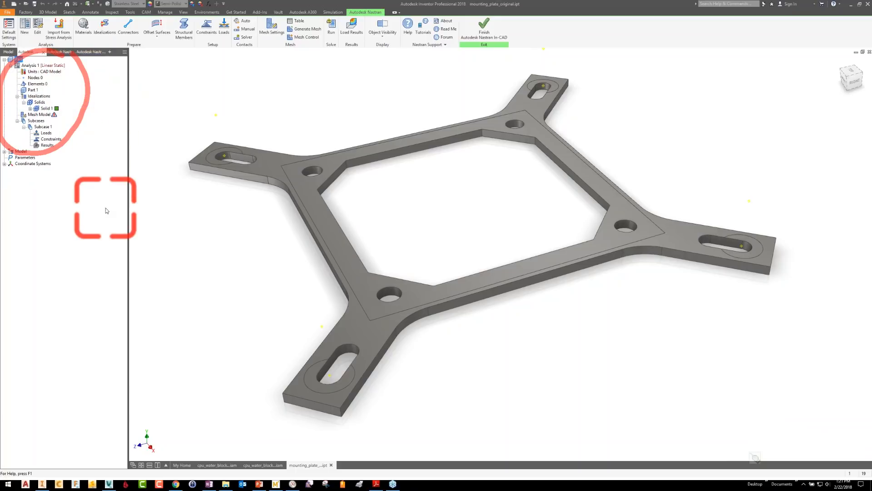
left_click(47, 71)
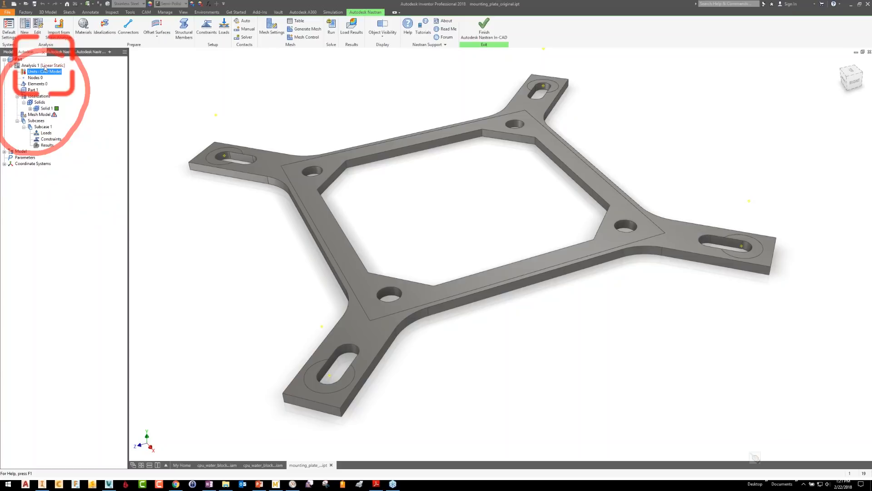
left_click(38, 96)
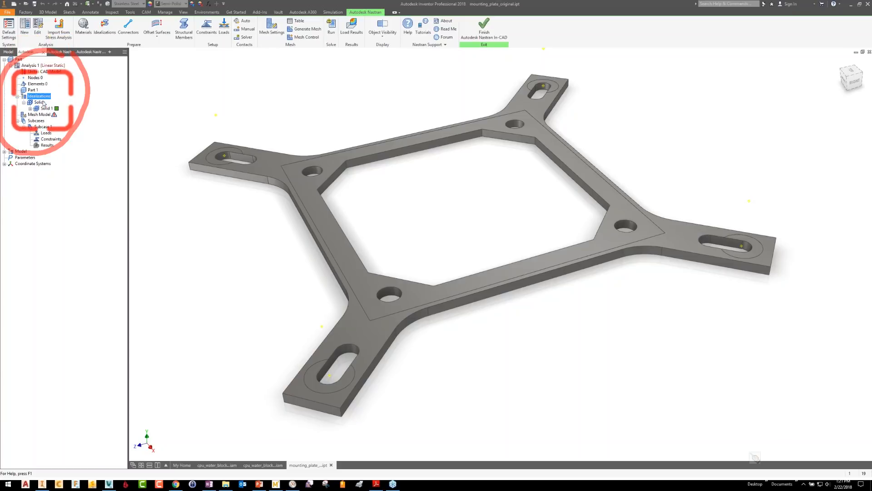
left_click(38, 121)
left_click(45, 109)
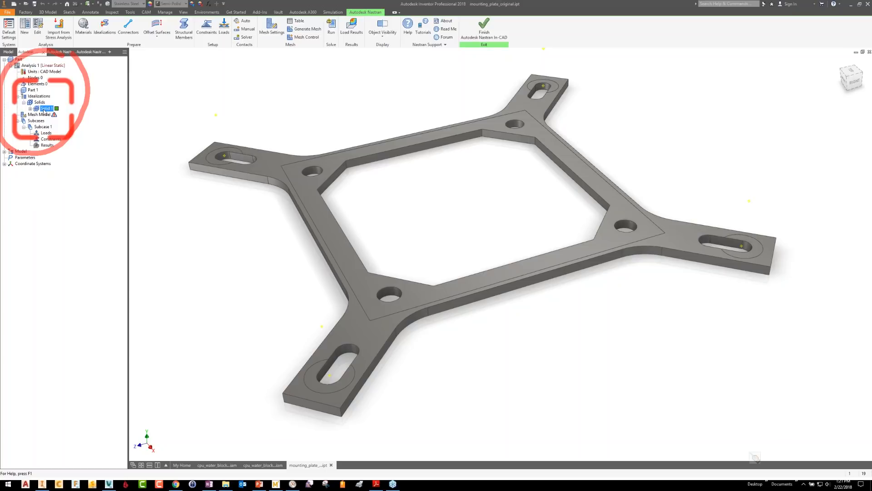
Edit the Solid 1 idealization, keeping Solid Elements as the type and Stainless Steel as the material
double_click(45, 109)
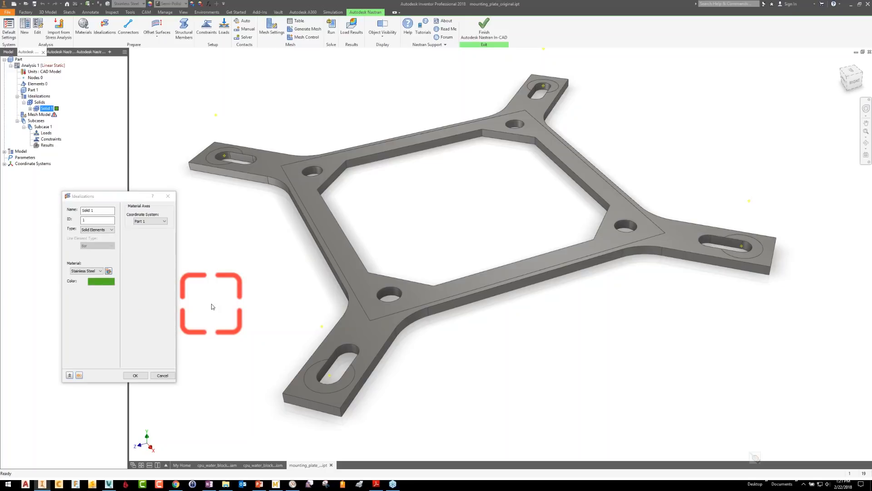
left_click(94, 230)
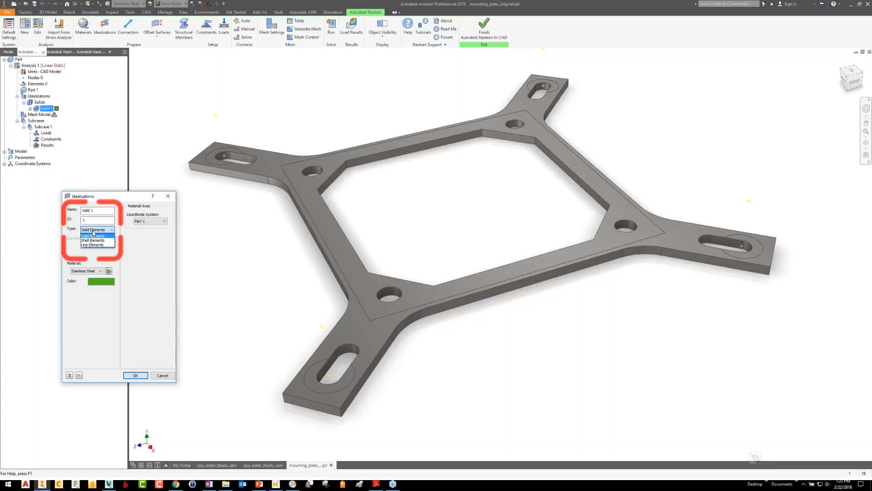
left_click(93, 233)
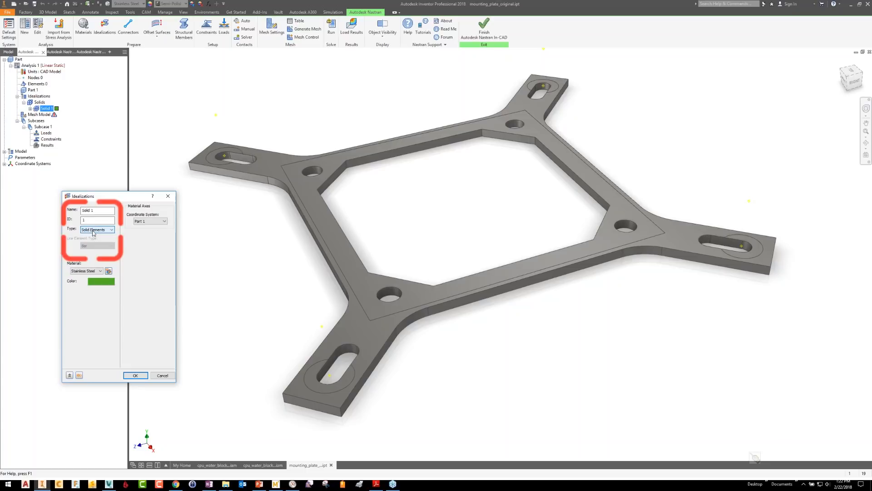
left_click(94, 271)
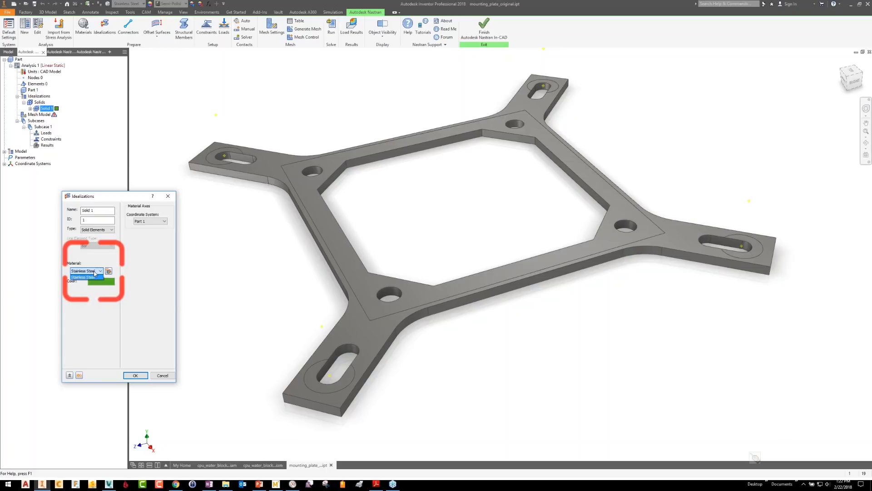
left_click(94, 275)
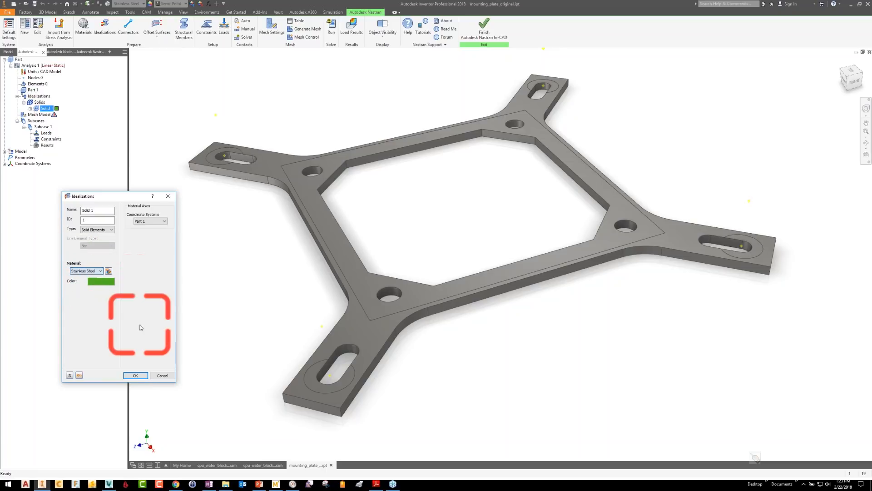
left_click(137, 375)
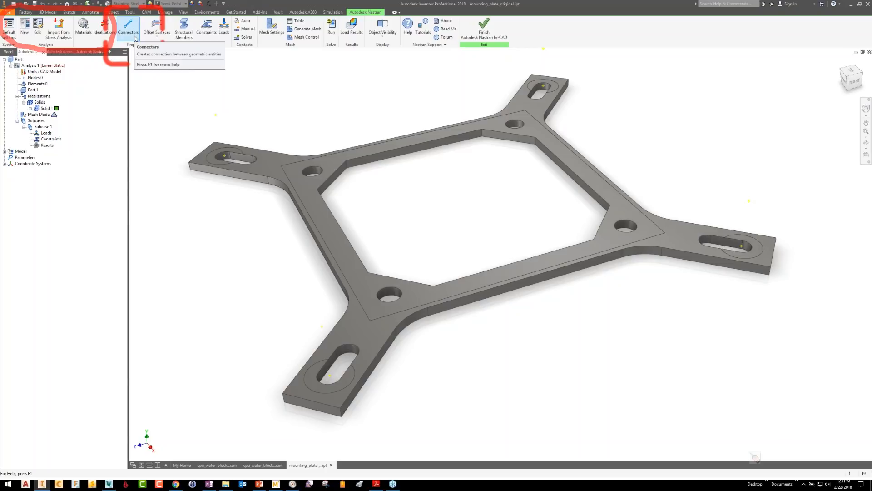
left_click(158, 39)
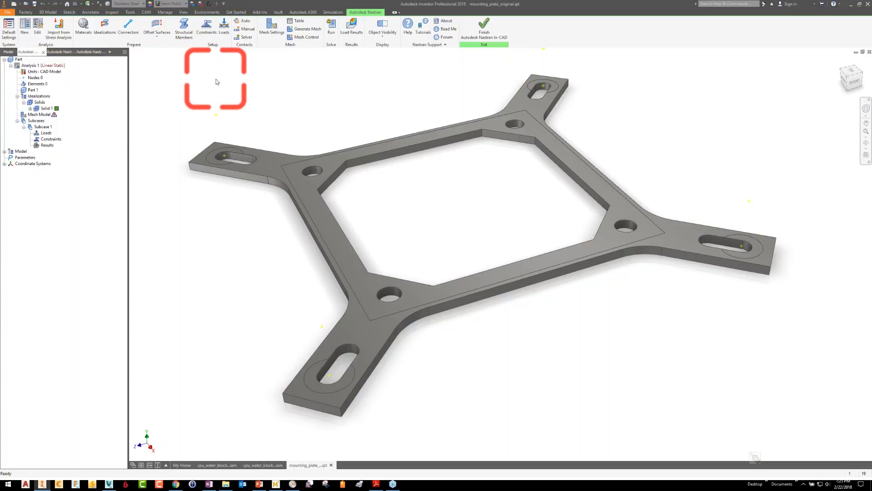
Add a structural constraint named Fixed to the plate's underside frame face, with all translations and rotations restrained
left_click(207, 27)
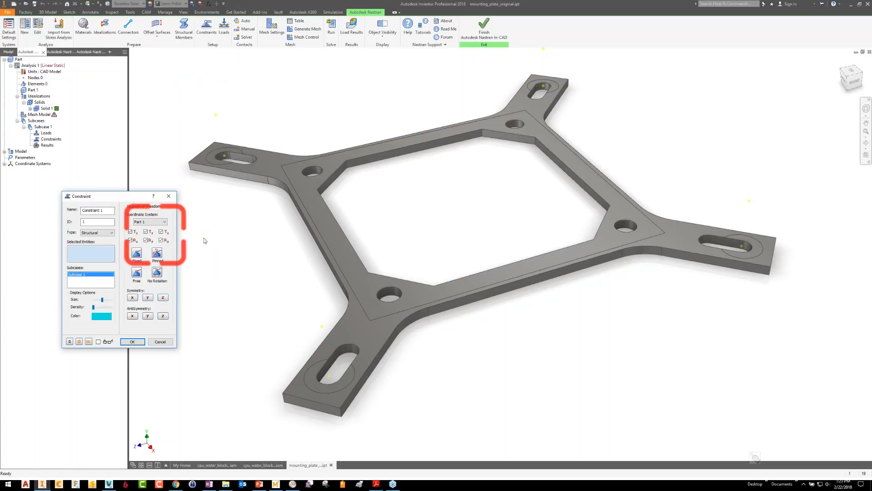
middle_click_drag(579, 333, 337, 267, "shift")
left_click(337, 267)
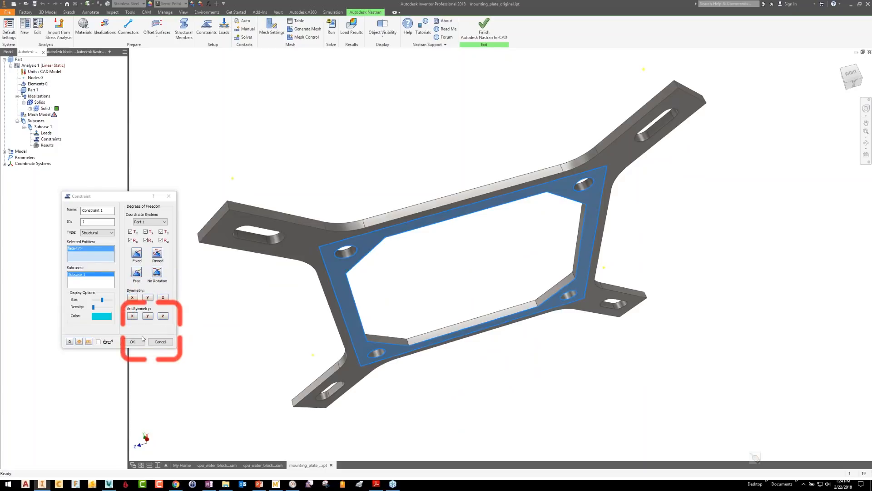
left_click(146, 317)
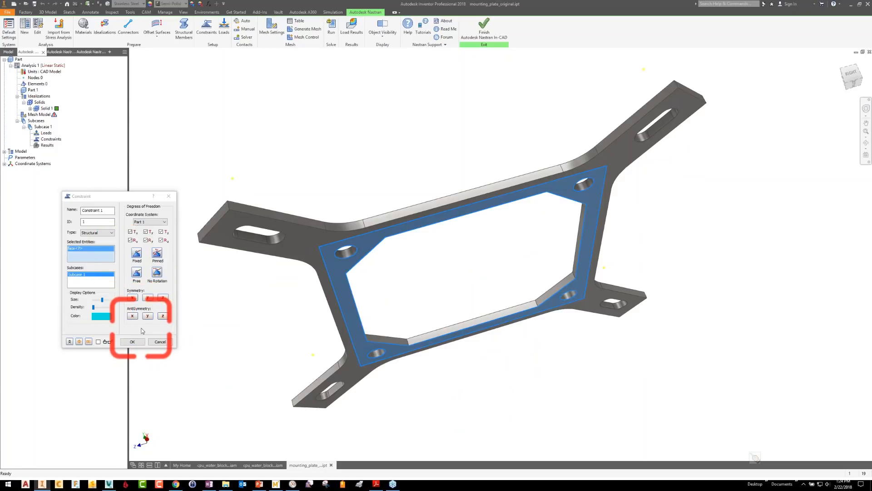
double_click(96, 210)
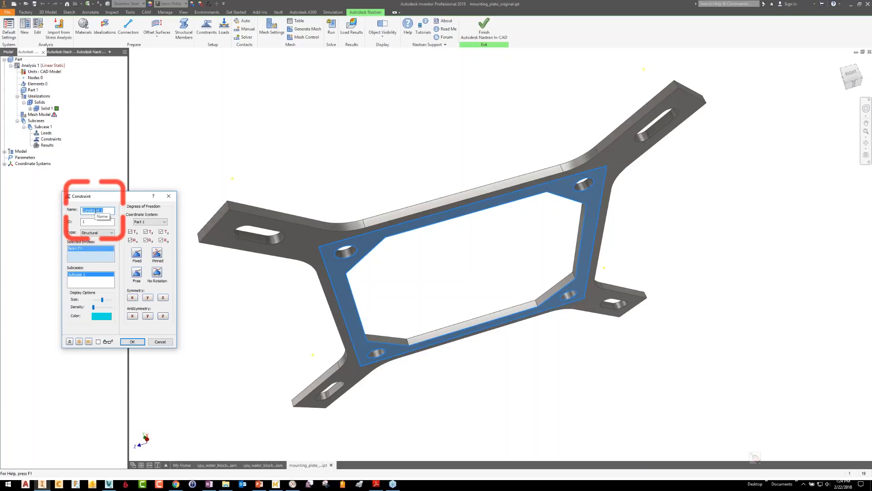
type("Fixed")
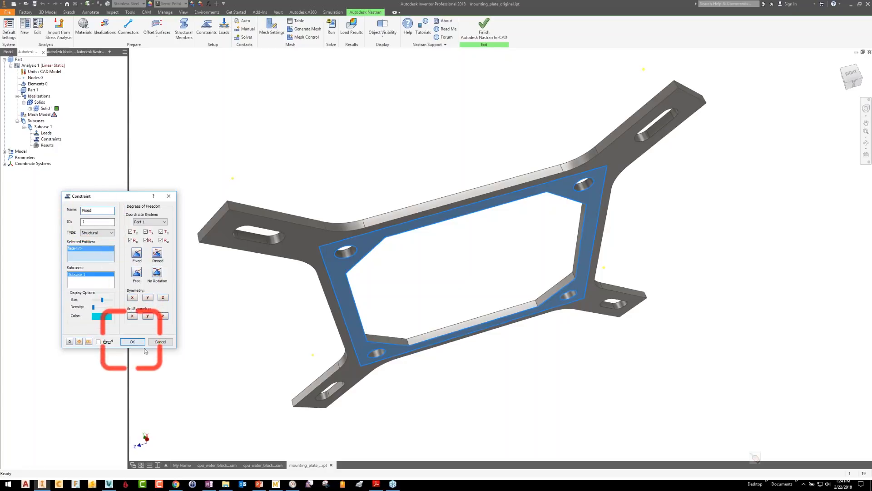
left_click(133, 342)
mouse_move(530, 398)
middle_mouse_down("shift")
mouse_move(532, 448)
mouse_move(530, 407)
middle_mouse_up("shift")
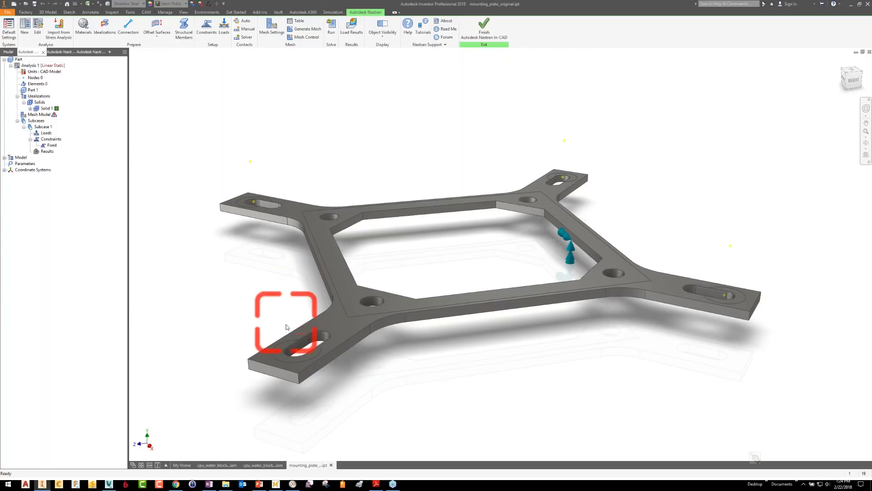
left_click(285, 349)
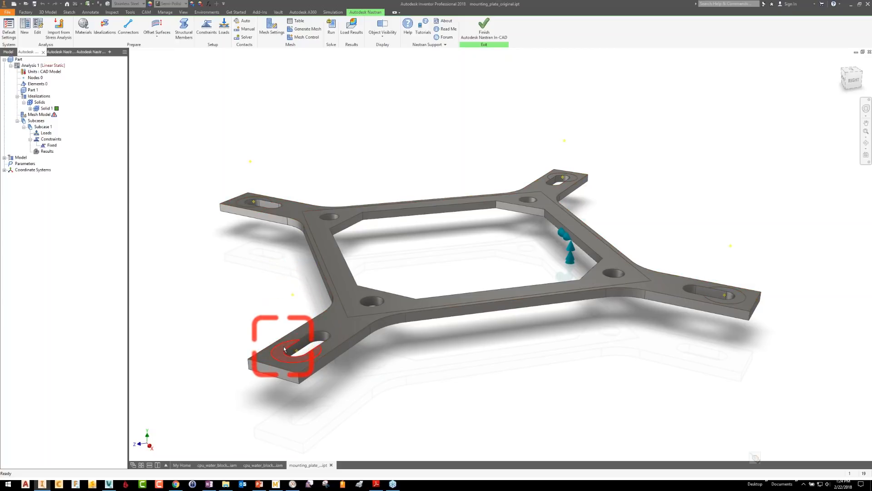
left_click(285, 349)
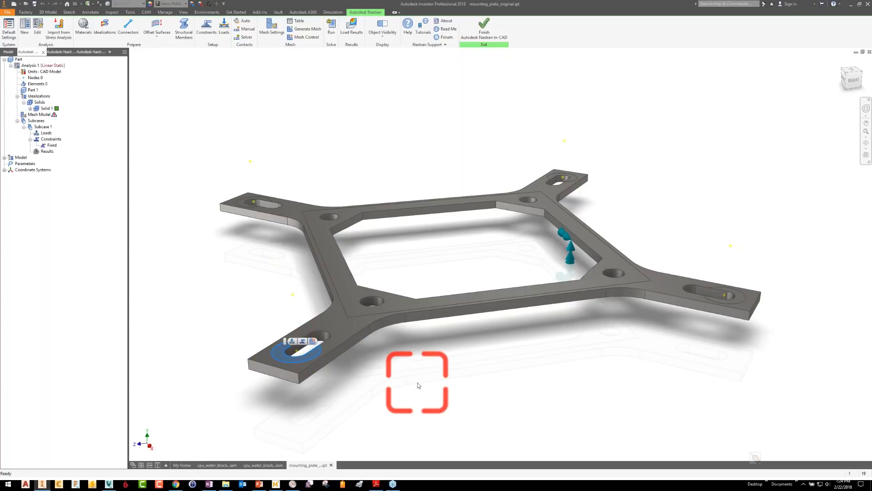
left_click(726, 289)
left_click(562, 178)
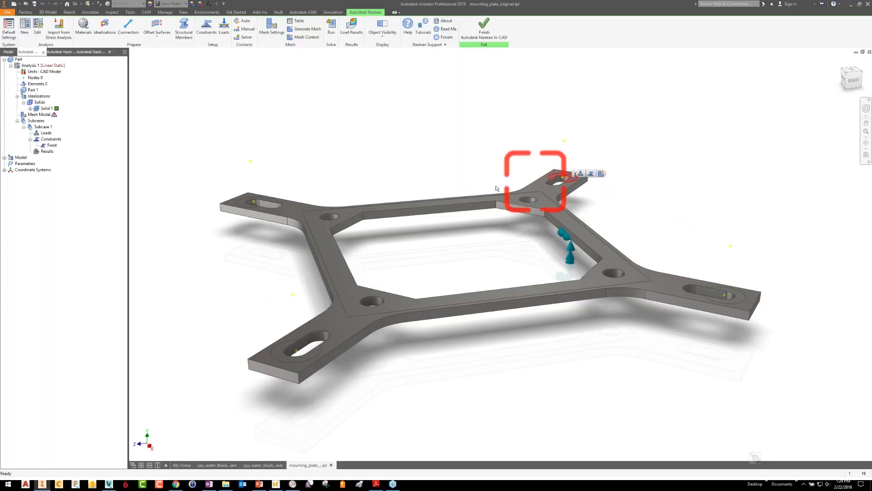
Start a Force load on the four ring-shaped faces around the slots at the ends of the plate's arms
left_click(241, 205)
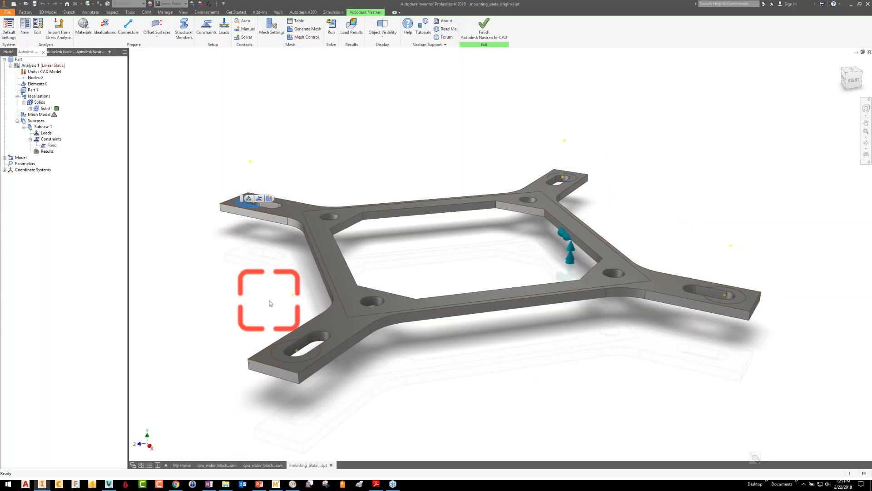
left_click(232, 97)
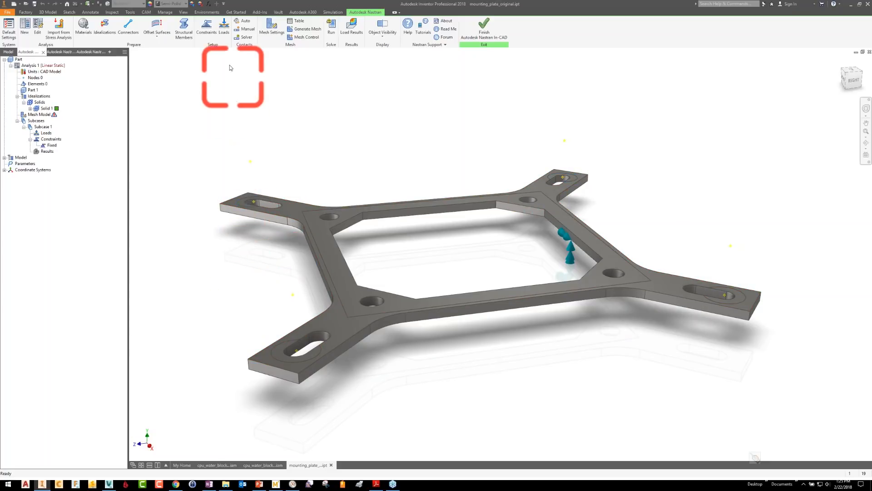
left_click(223, 39)
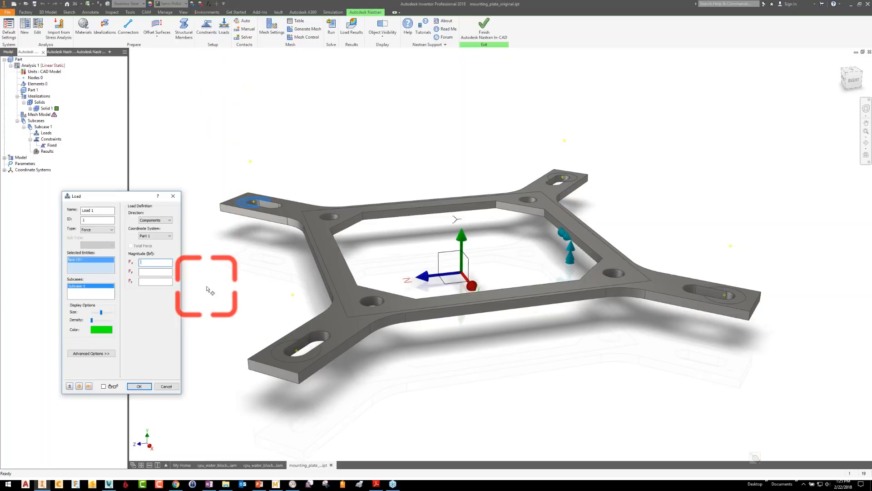
left_click(97, 230)
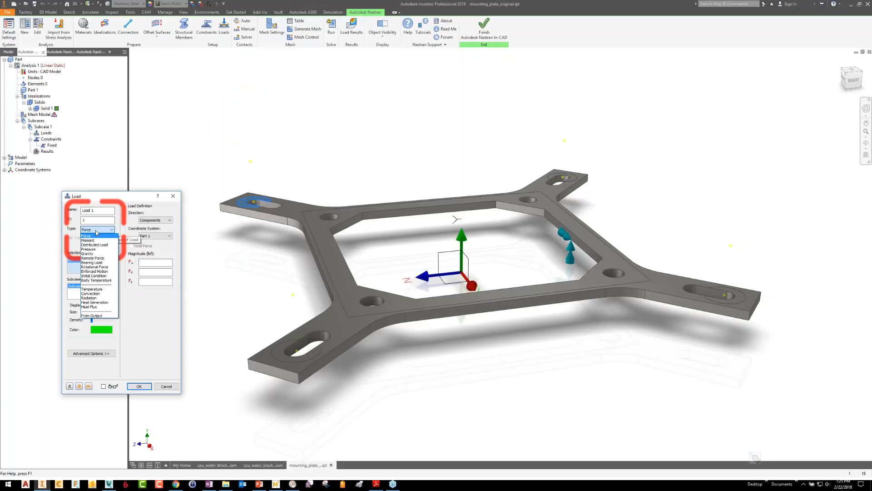
left_click(96, 231)
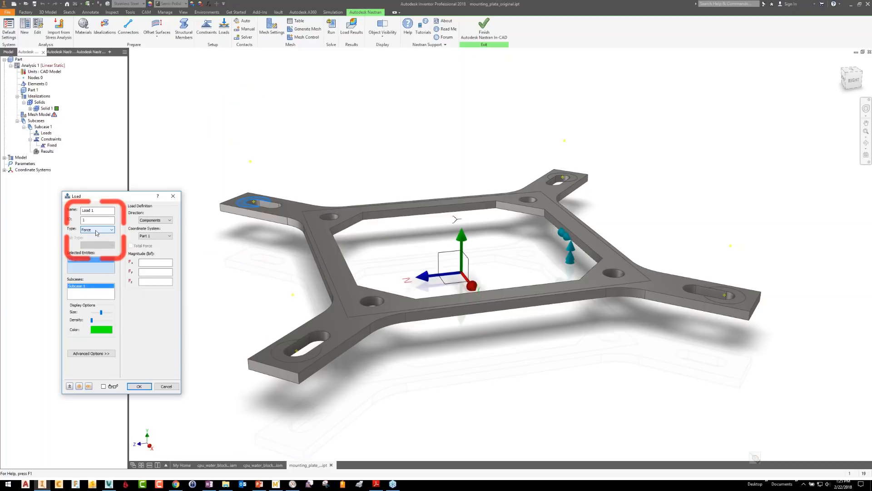
left_click(280, 357)
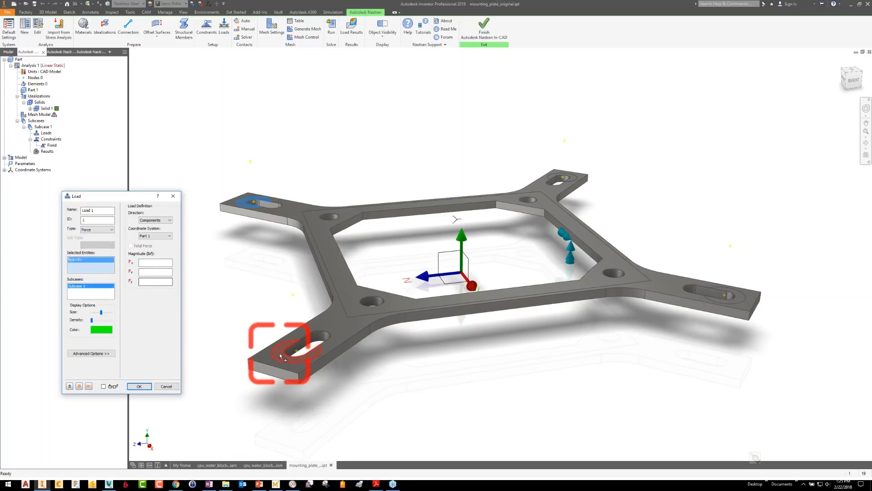
left_click(726, 293)
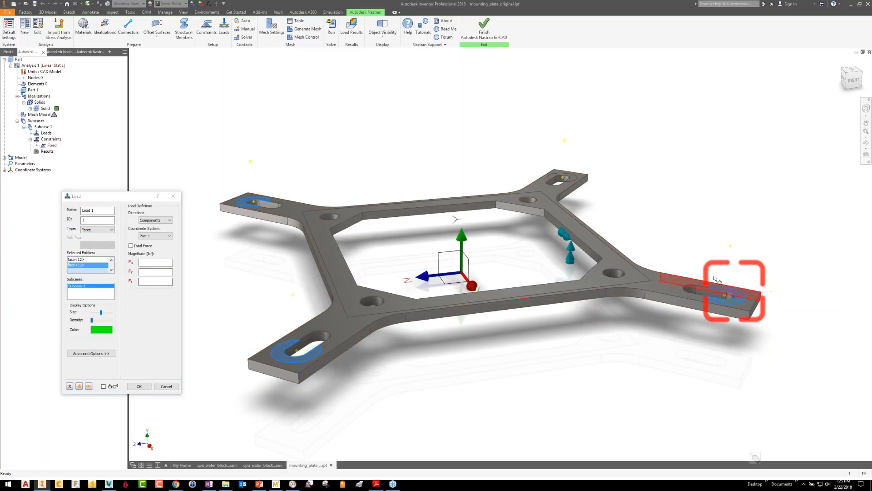
left_click(563, 178)
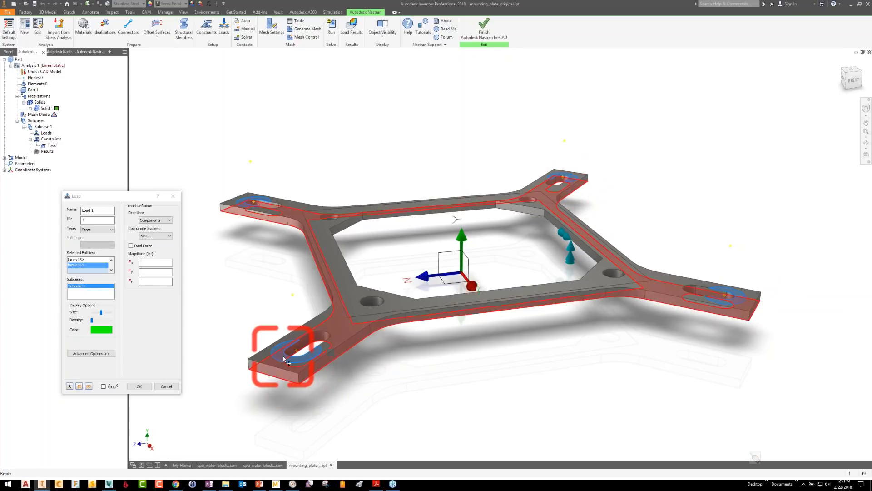
Set the load's Y force component to -12 lbf, keep its direction defined by Components, and create the load
scroll(283, 356, "down", 7)
scroll(517, 351, "up", 6)
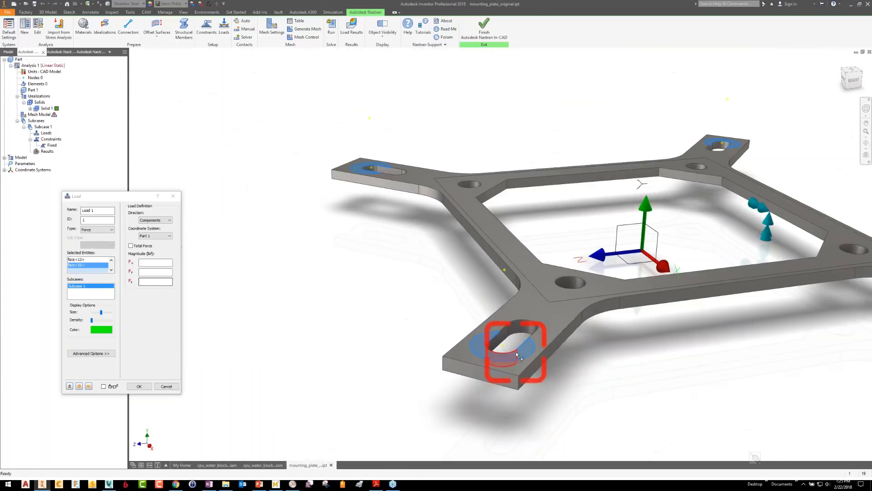
scroll(523, 351, "down", 5)
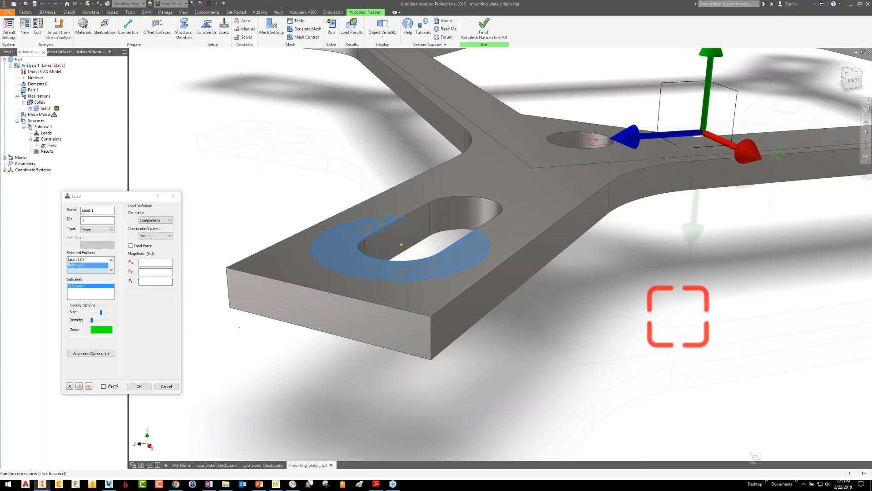
scroll(663, 347, "up", 1)
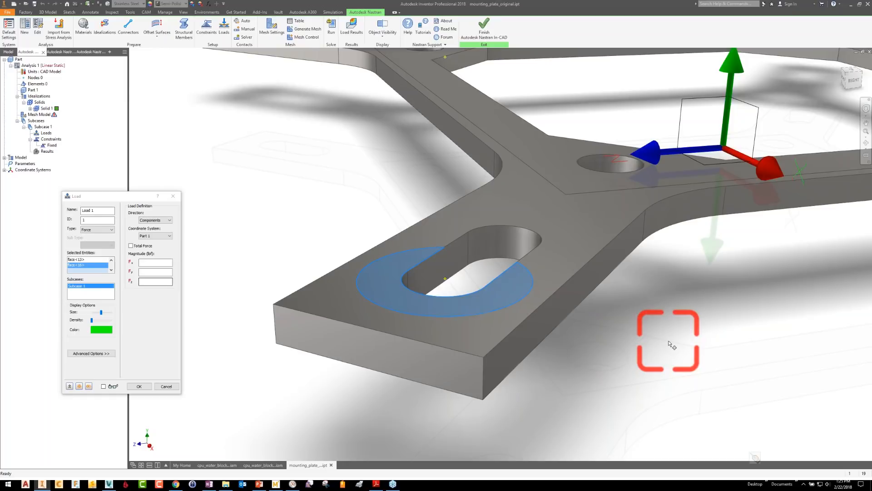
left_click(146, 273)
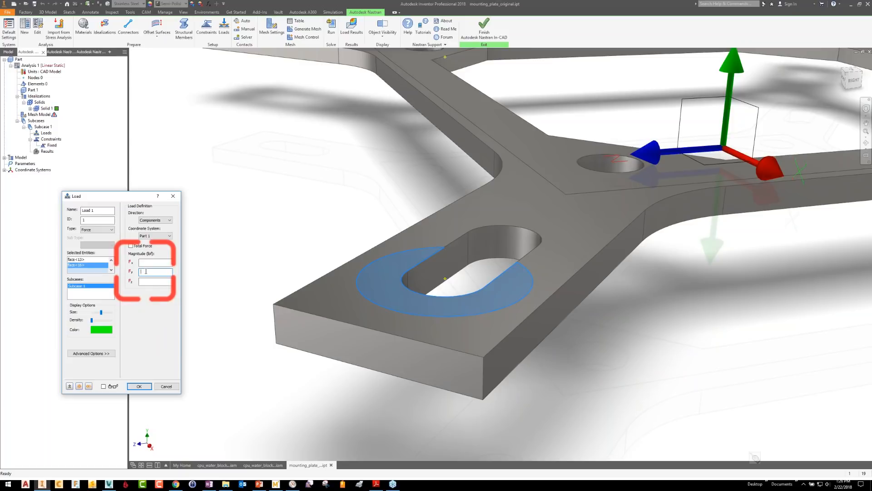
scroll(146, 271, "down", 5)
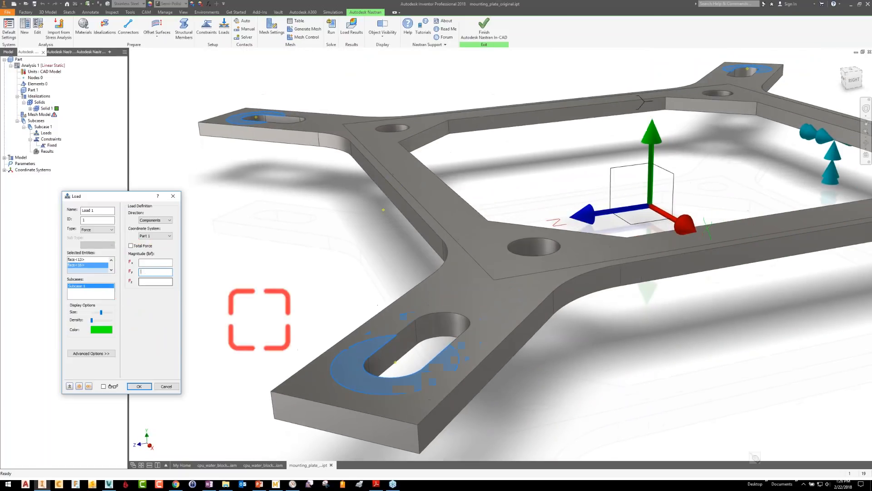
scroll(509, 177, "down", 1)
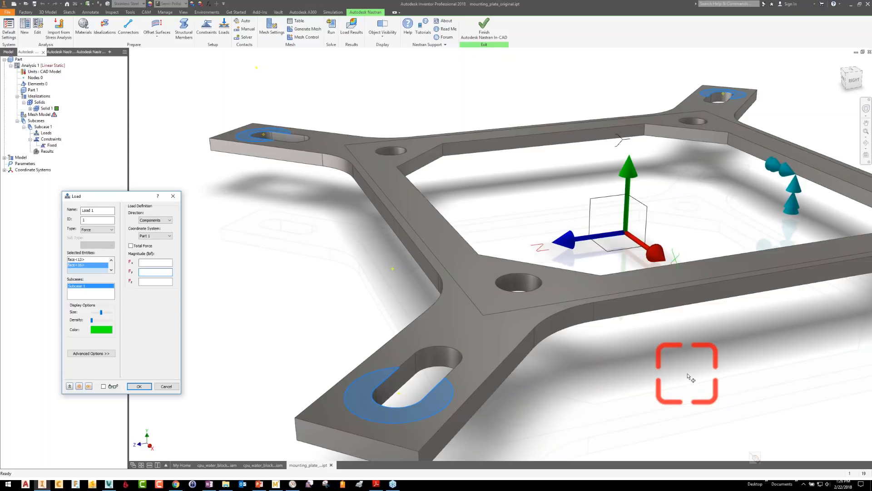
scroll(688, 378, "down", 3)
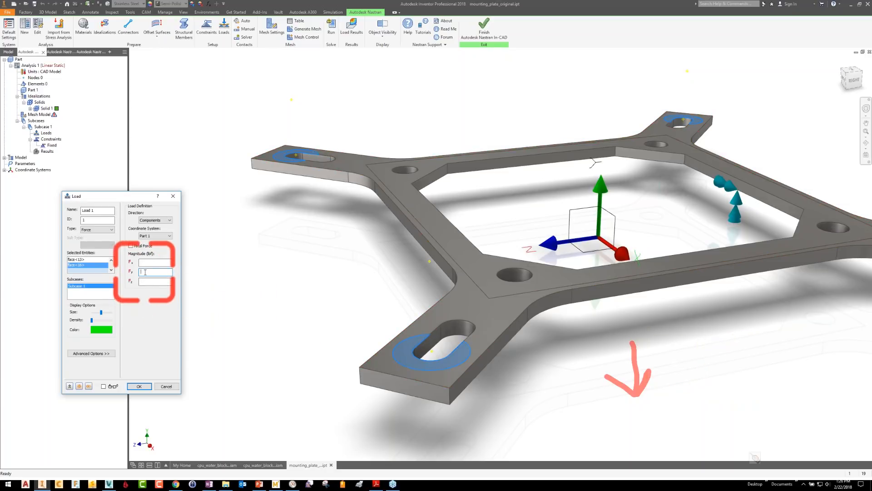
type("-12")
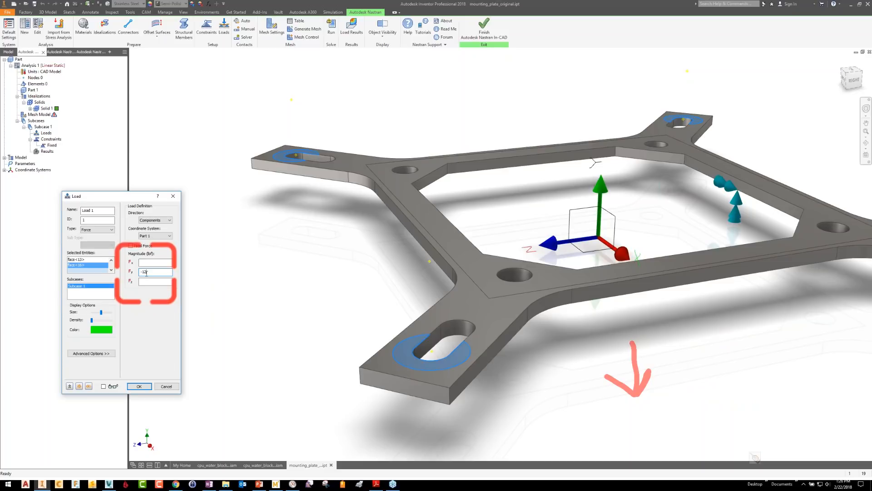
left_click(154, 220)
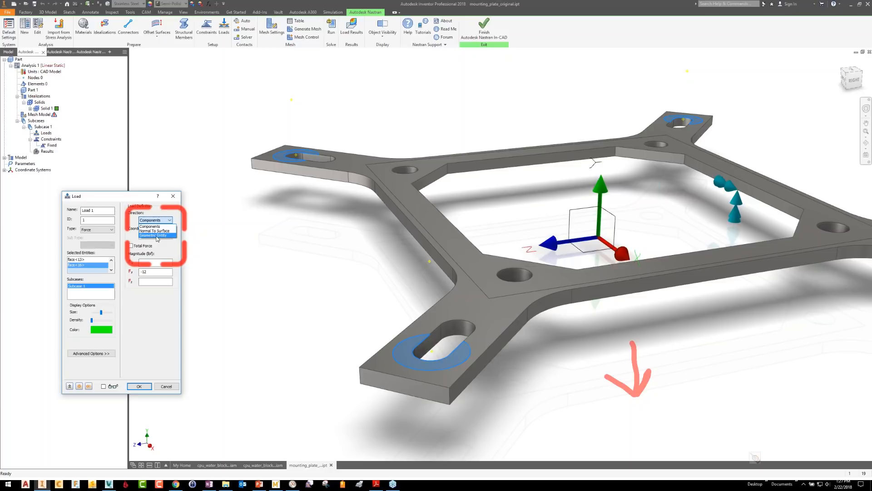
left_click(149, 221)
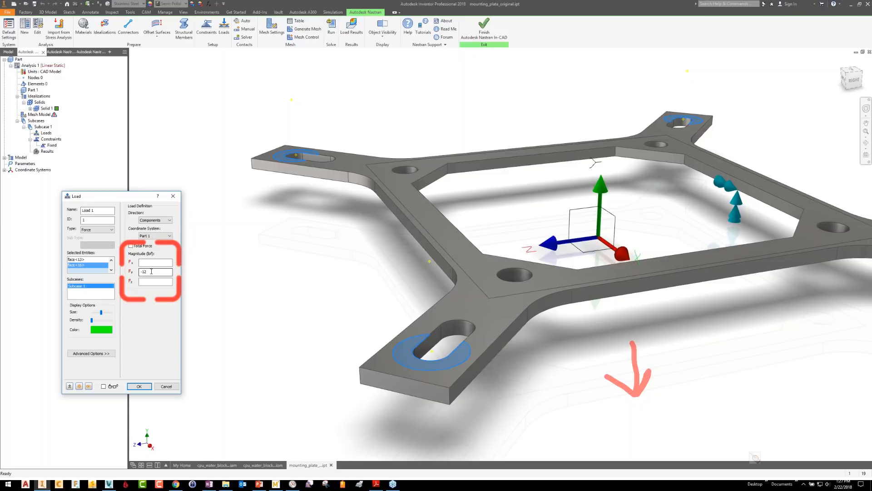
left_click(139, 387)
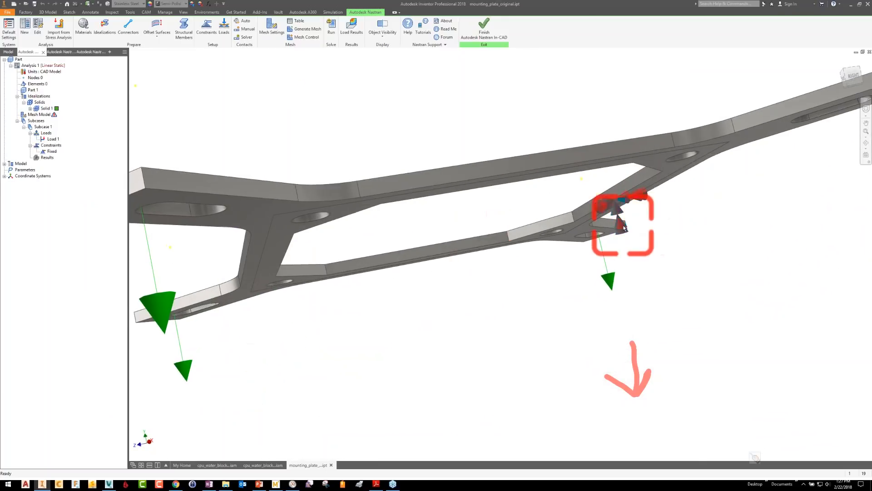
Inspect the fixed constraint on the underside and the force load on the slotted arms
left_click(624, 228)
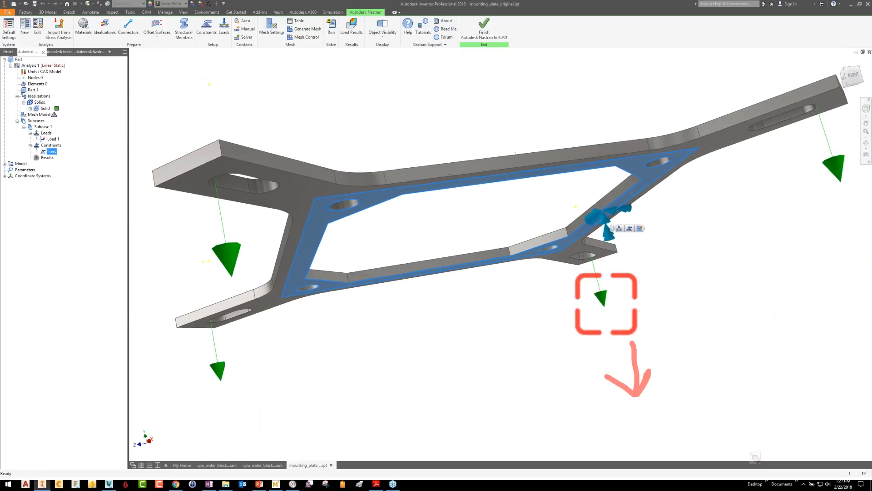
left_click(291, 257)
middle_click_drag(411, 369, 411, 432, "shift")
left_click(553, 378)
mouse_move(554, 378)
middle_mouse_down("shift")
mouse_move(553, 409)
mouse_move(550, 392)
middle_mouse_up("shift")
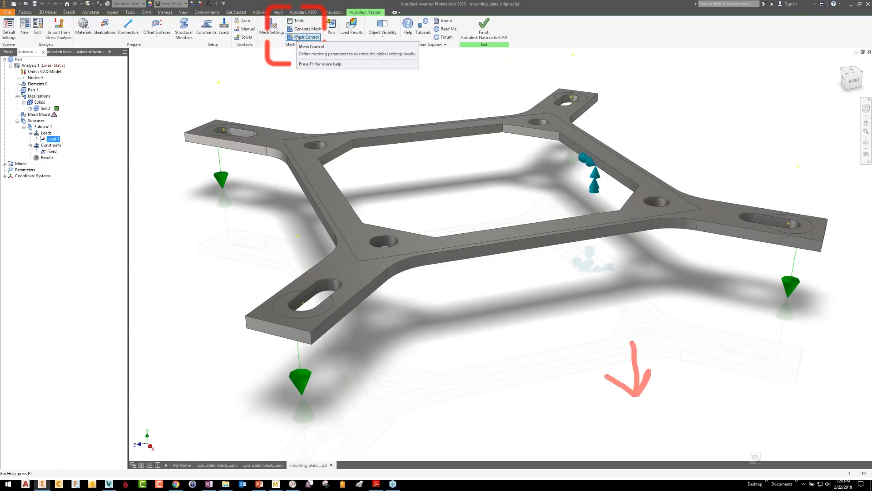
Run the linear static analysis and acknowledge its completion
left_click(330, 36)
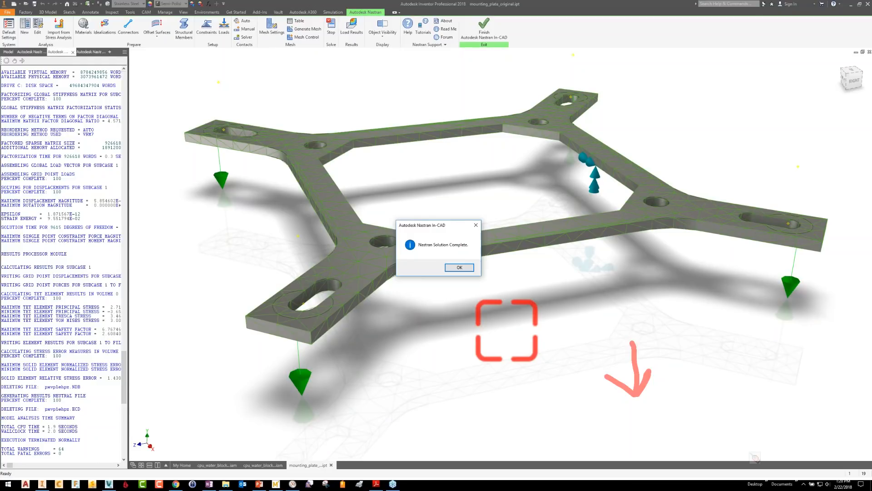
left_click(460, 267)
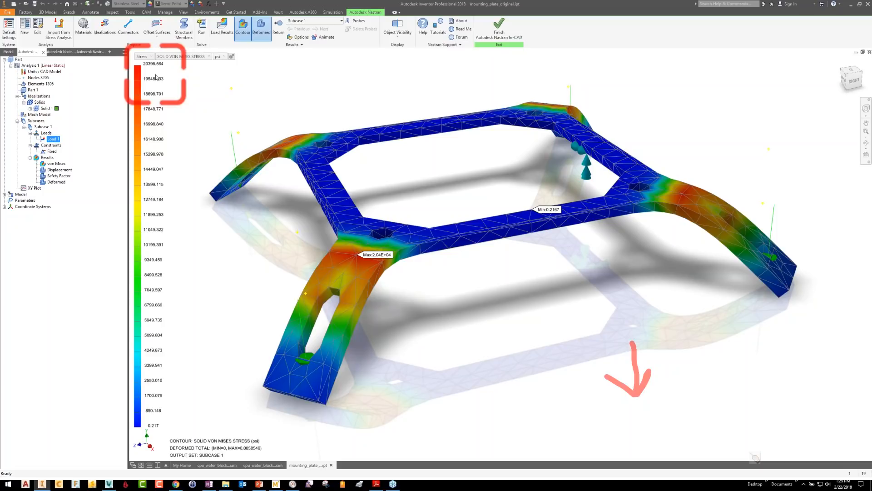
Examine the deformed von Mises stress contour, playing its animation and stopping it
middle_click_drag(540, 323, 540, 323, "shift")
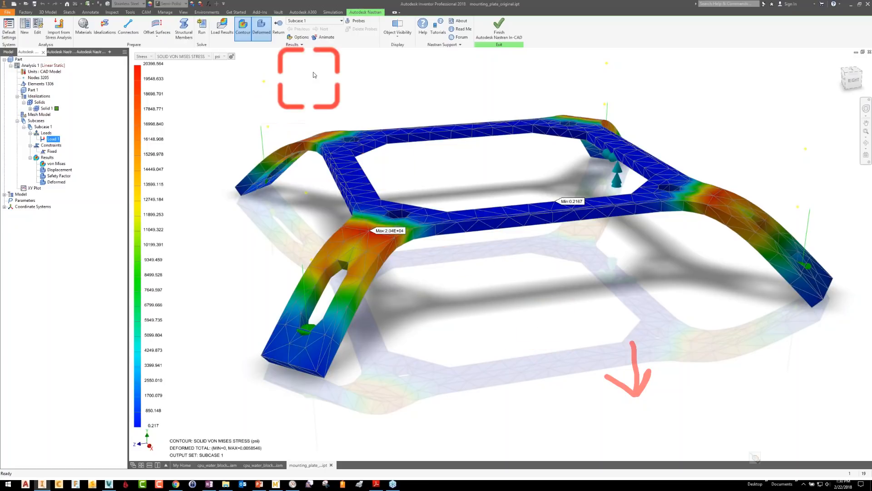
left_click(324, 37)
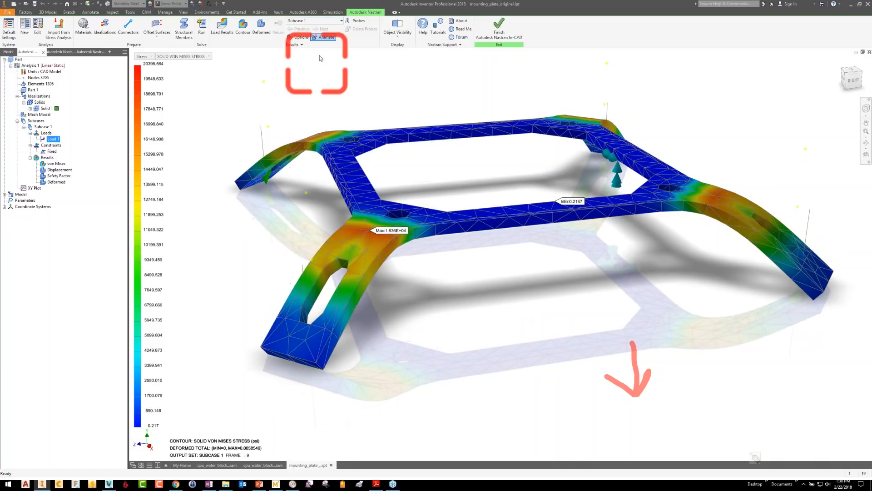
left_click(324, 40)
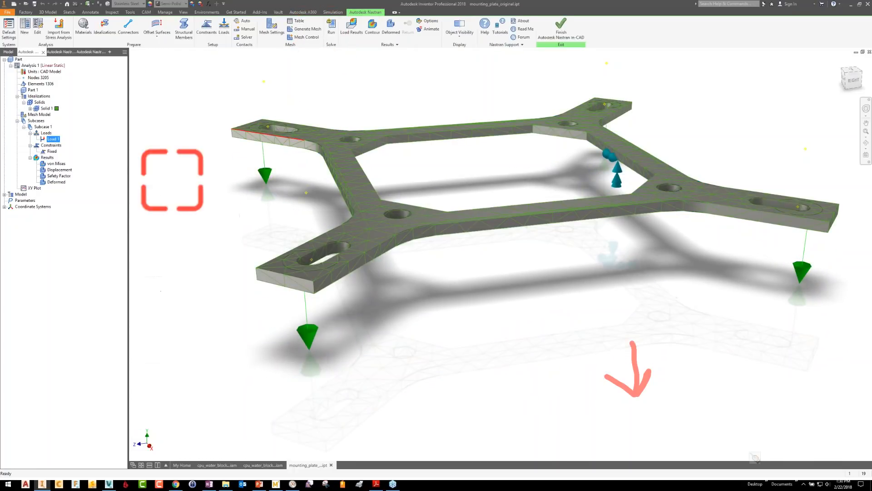
Examine the displacement, safety factor and deformed result plots of the mounting plate
left_click(58, 170)
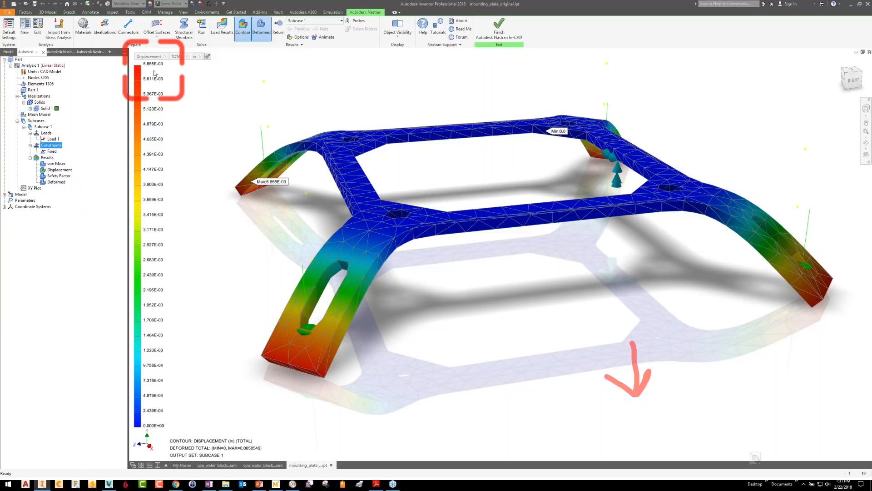
left_click(60, 176)
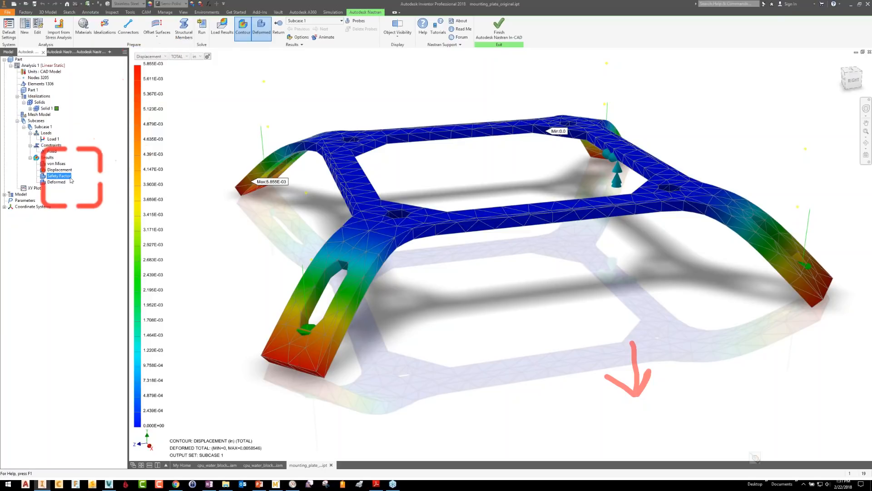
double_click(60, 176)
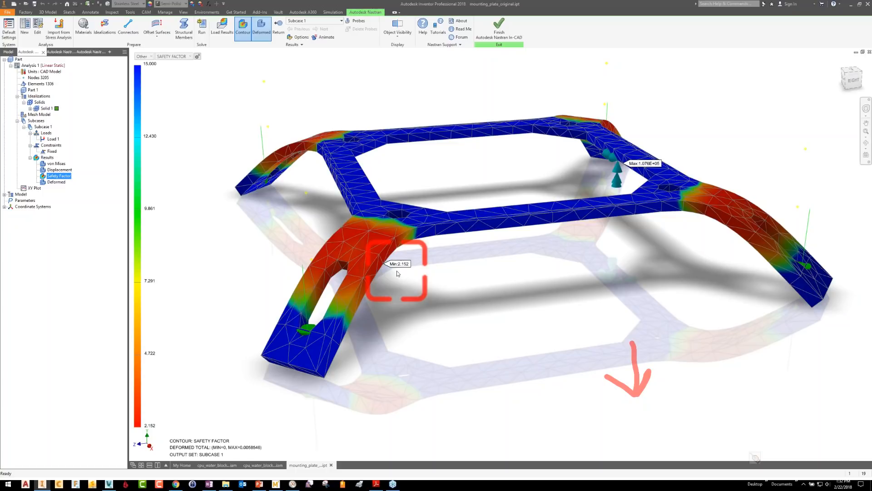
left_click(59, 183)
double_click(57, 183)
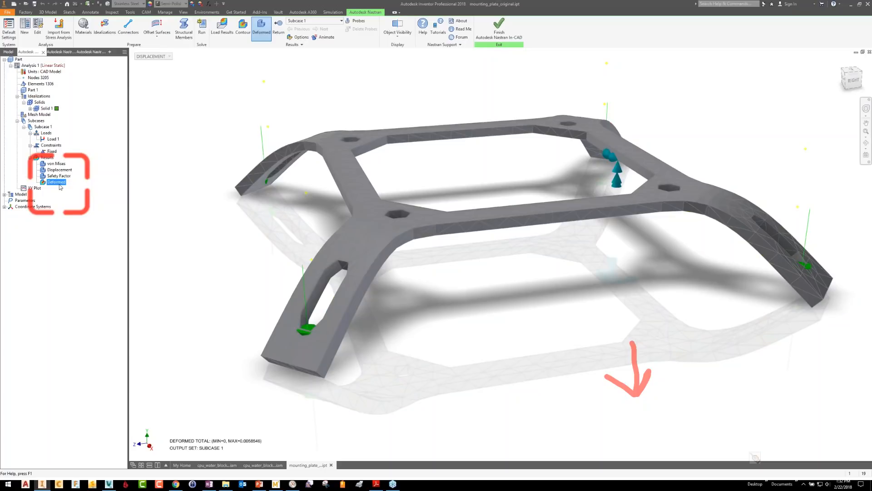
Inspect the settings for defining a new result plot and close them without creating one
right_click(48, 157)
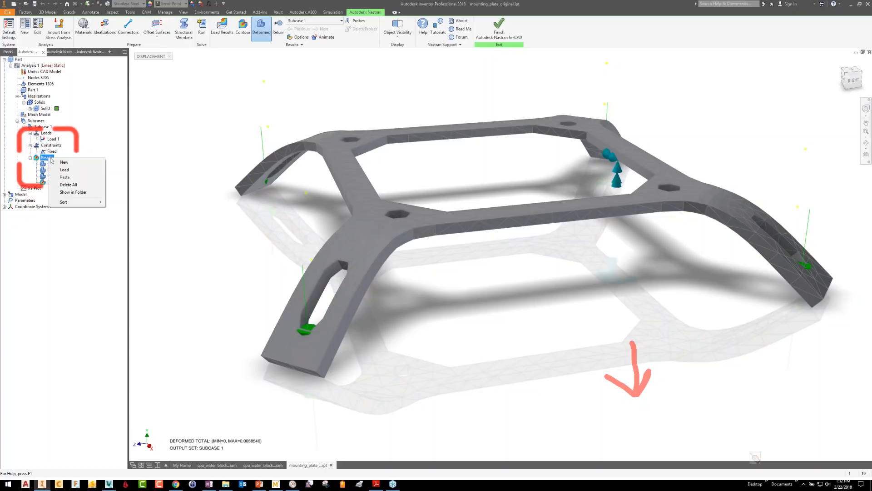
left_click(64, 162)
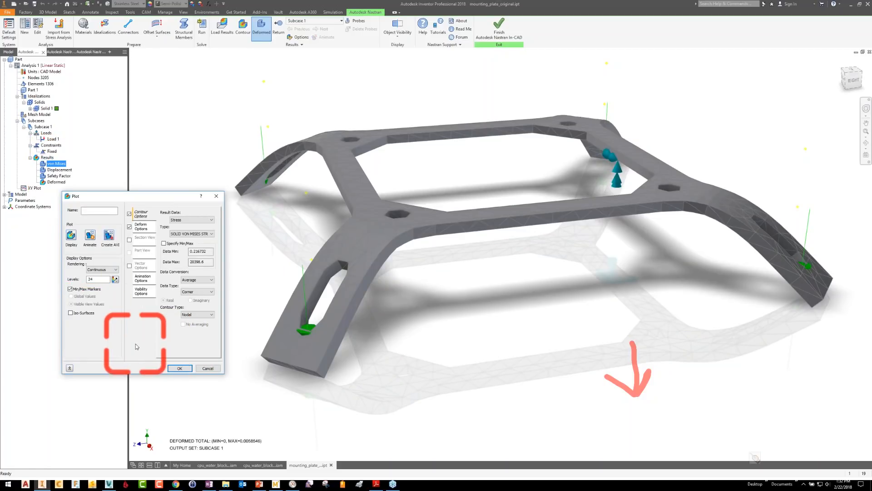
left_click(208, 369)
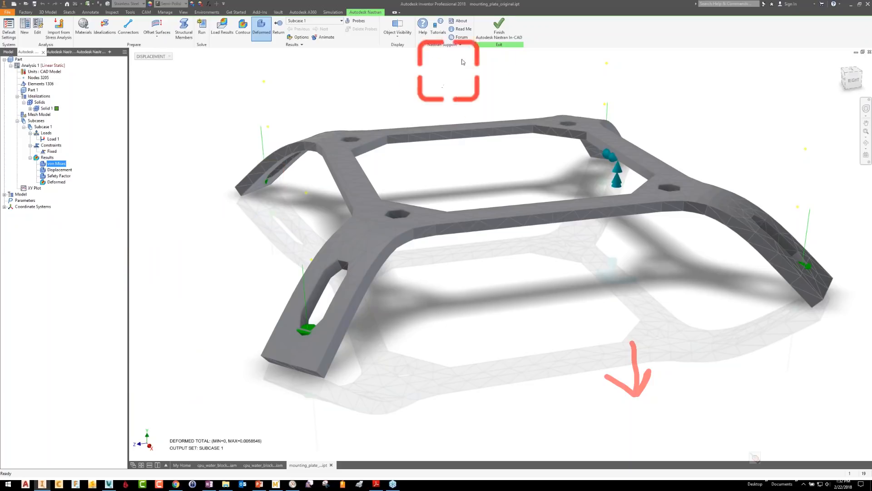
Finish the Nastran In-CAD environment and close the mounting plate part without saving the changes
left_click(487, 41)
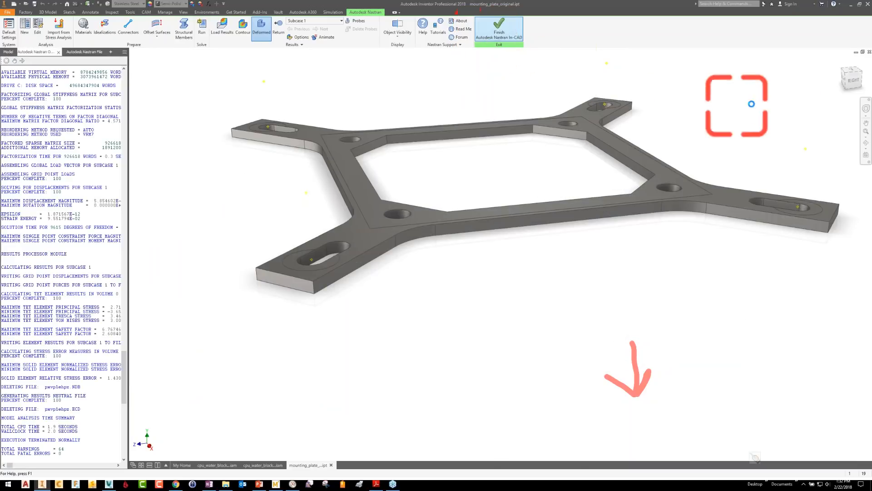
left_click(869, 52)
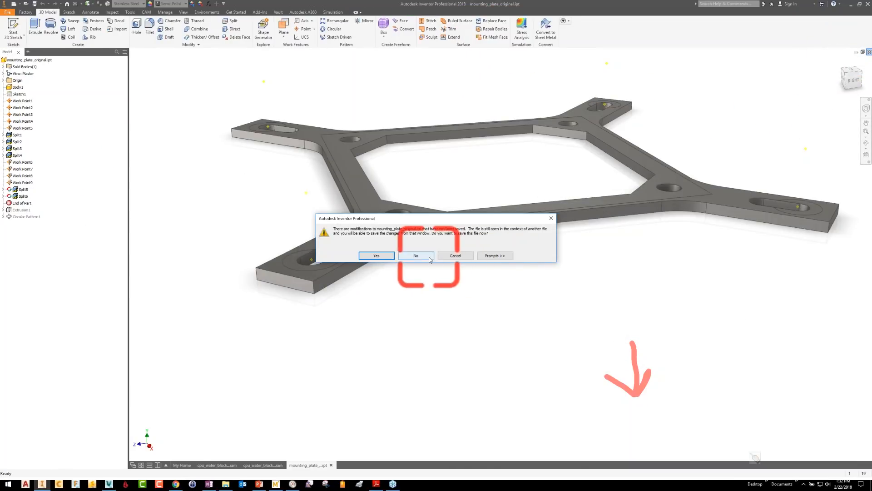
left_click(429, 258)
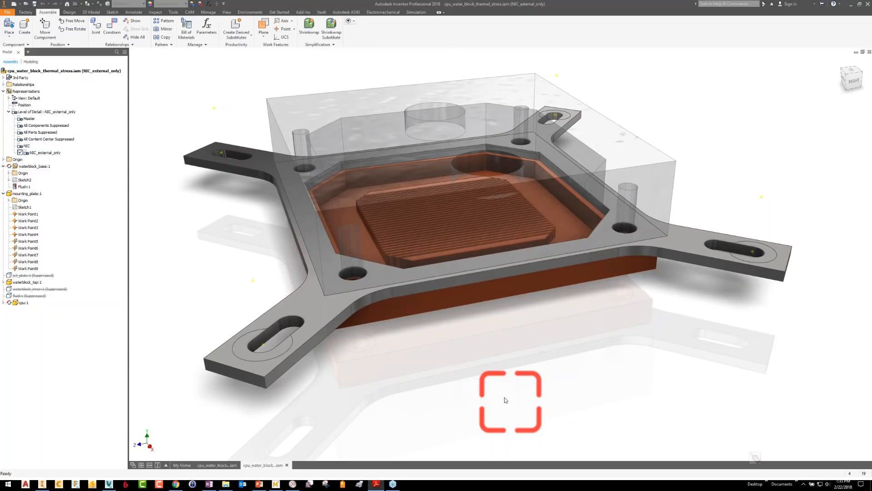
Start a Nastran In-CAD analysis on the CPU water block assembly and expand all four solids to check their materials
left_click(250, 14)
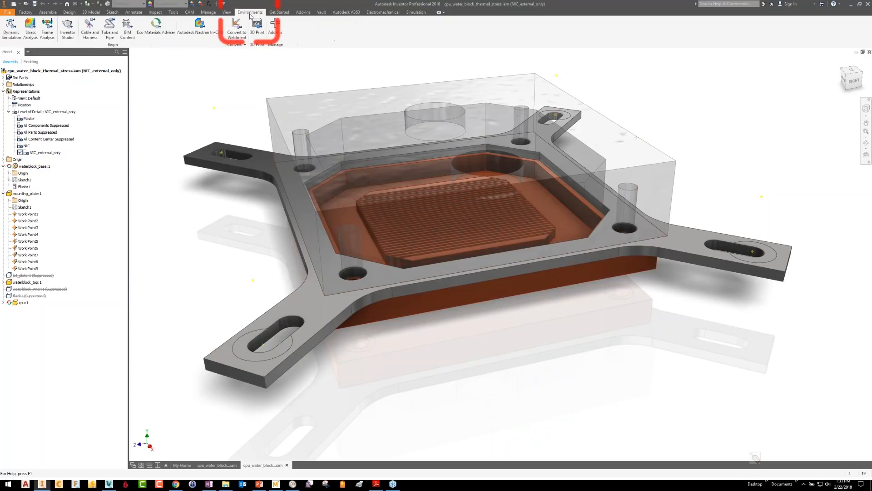
left_click(203, 36)
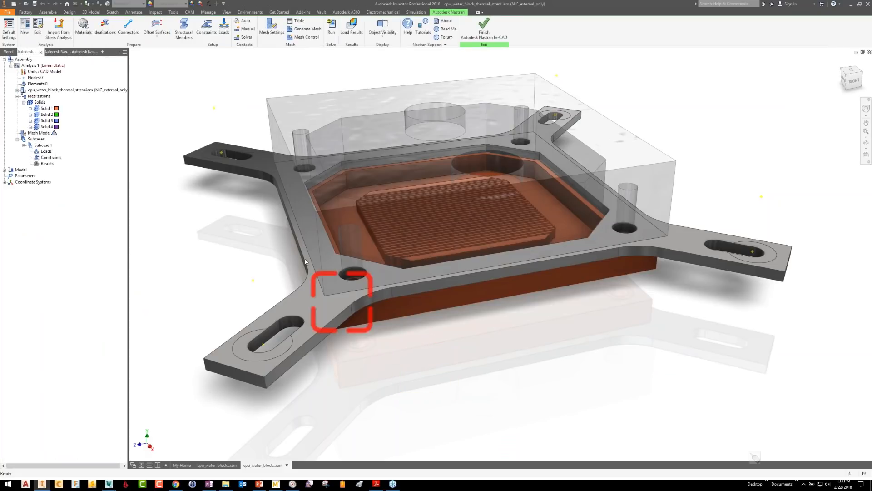
left_click(51, 72)
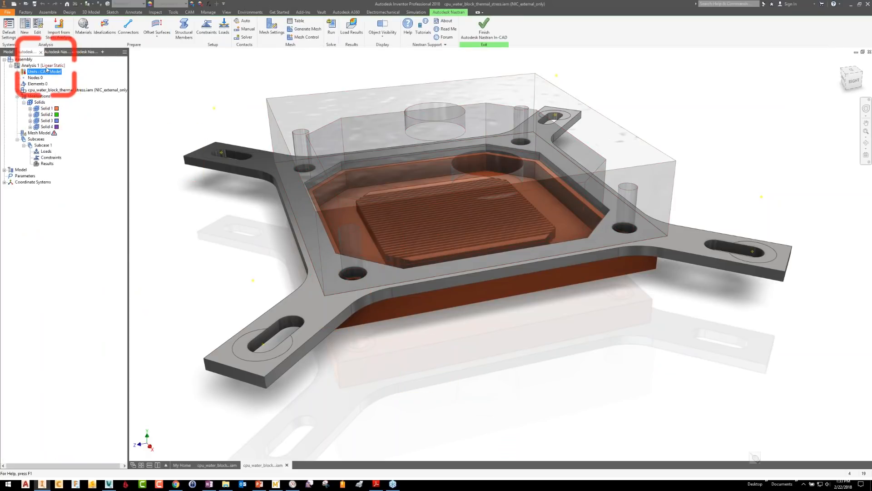
left_click(46, 109)
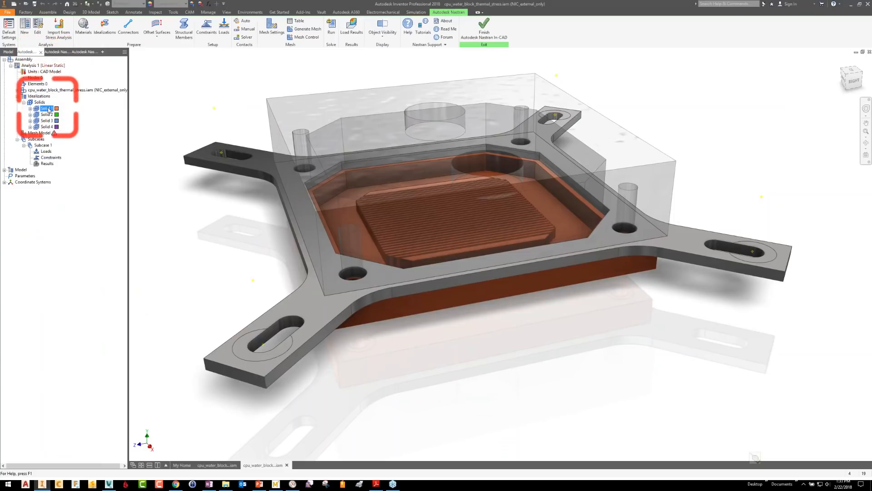
left_click(46, 127)
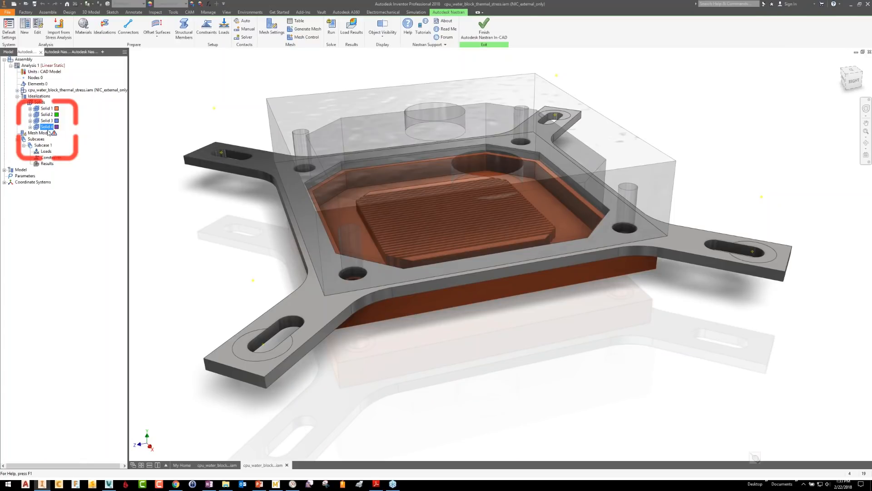
left_click(37, 109)
left_click(30, 109)
left_click(30, 121)
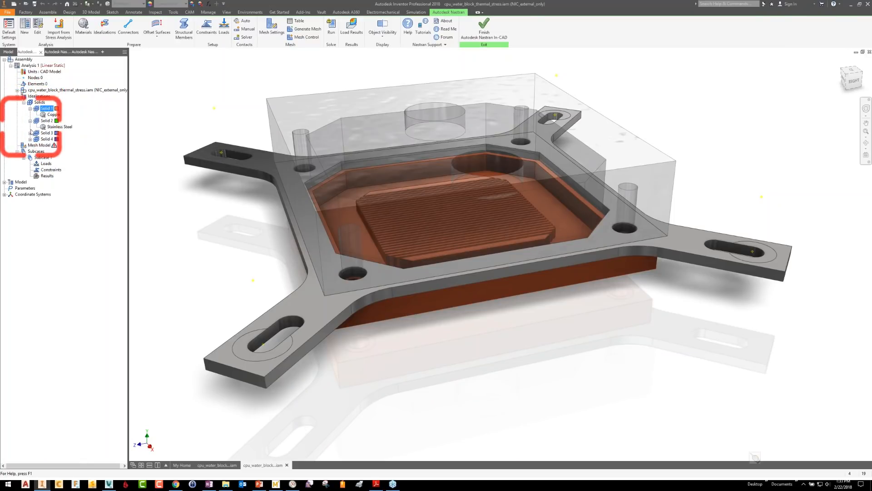
left_click(31, 133)
left_click(30, 145)
left_click(45, 145)
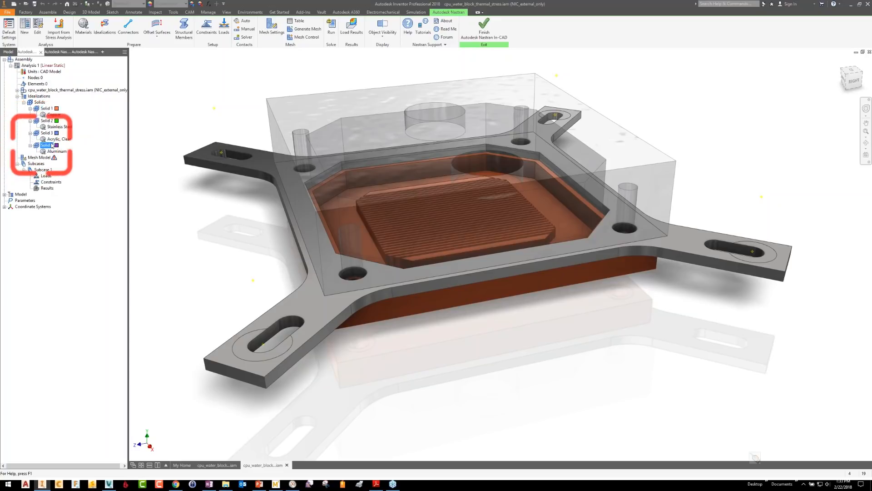
left_click(47, 133)
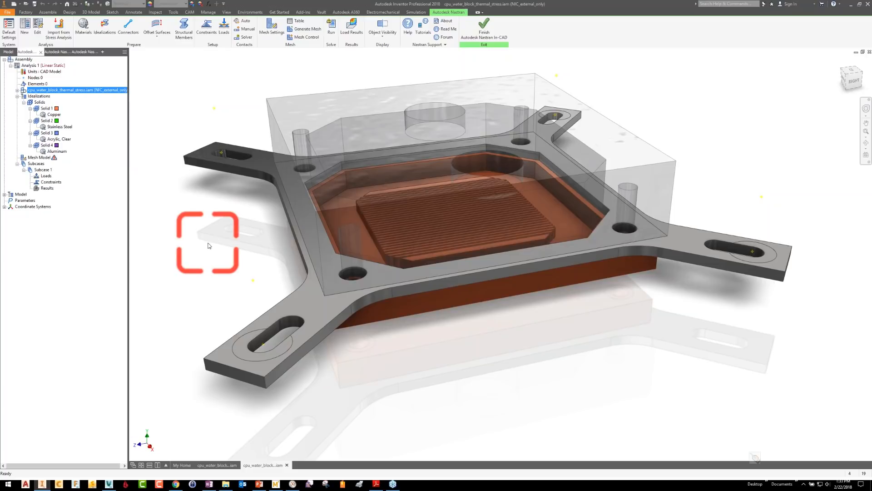
Create a structural constraint on the underside face of the CPU, fixing all translations and rotations
left_click(207, 26)
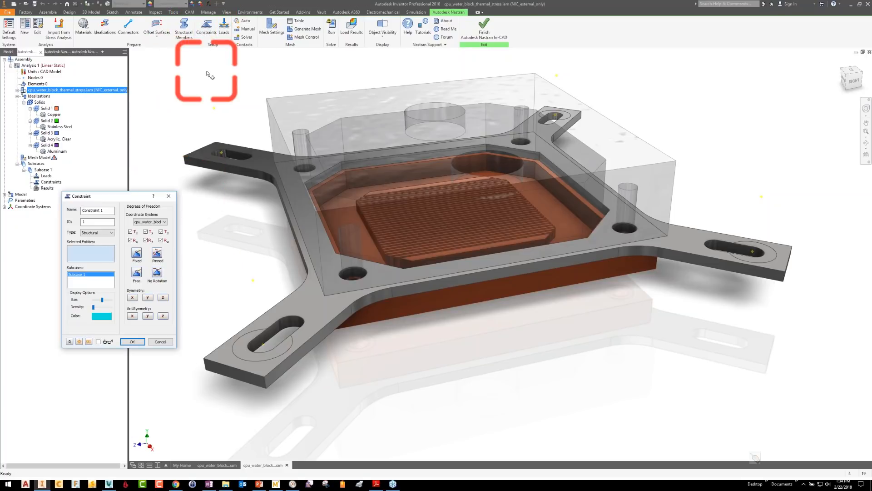
middle_click_drag(218, 268, 415, 328, "shift")
left_click(414, 328)
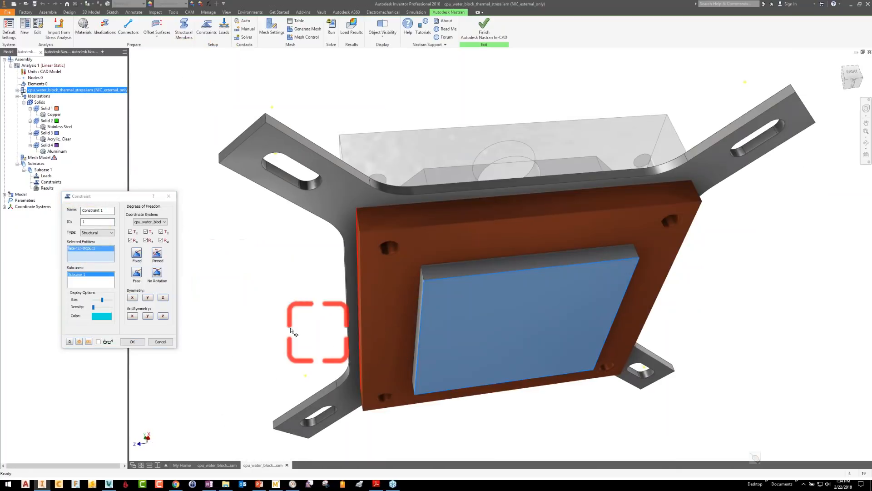
scroll(278, 330, "up", 5)
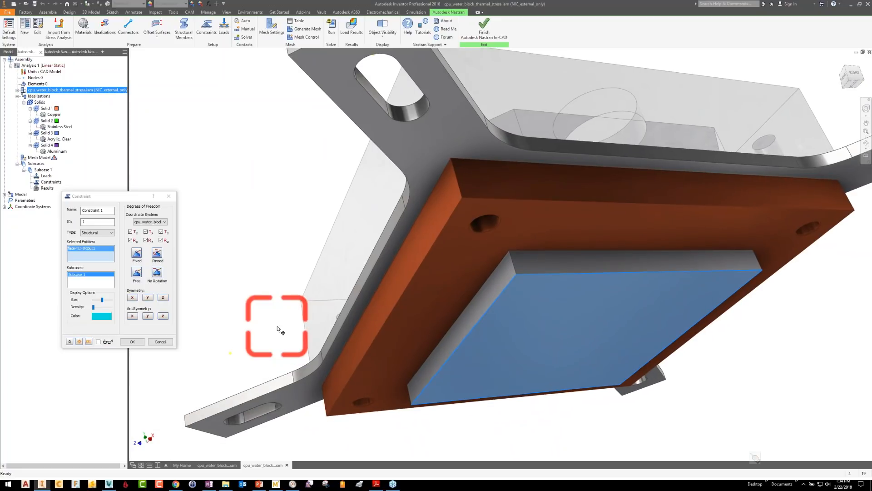
scroll(278, 330, "down", 3)
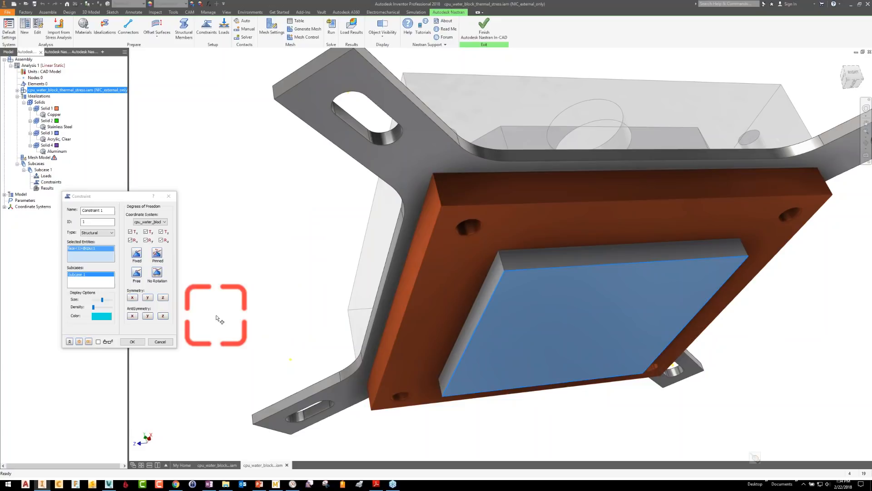
left_click(132, 342)
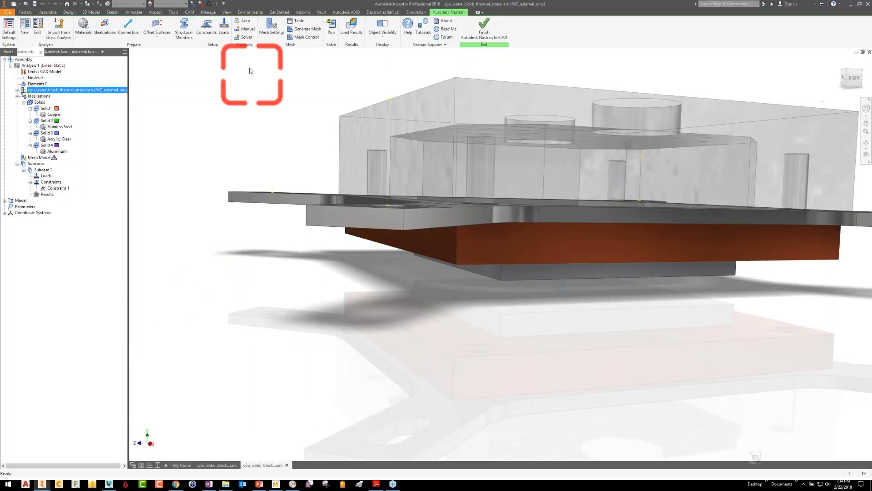
Start a force load and select the split faces around the slots on all four mounting plate arms
left_click(224, 27)
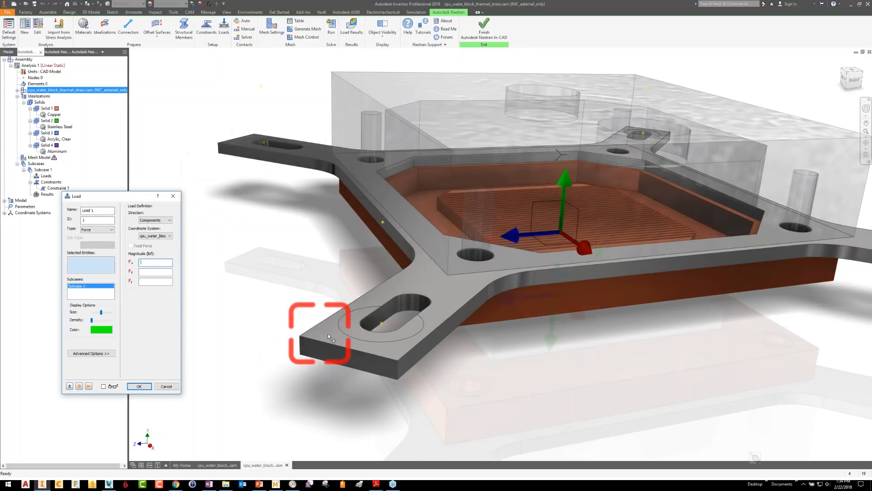
left_click(334, 335)
left_click(754, 390)
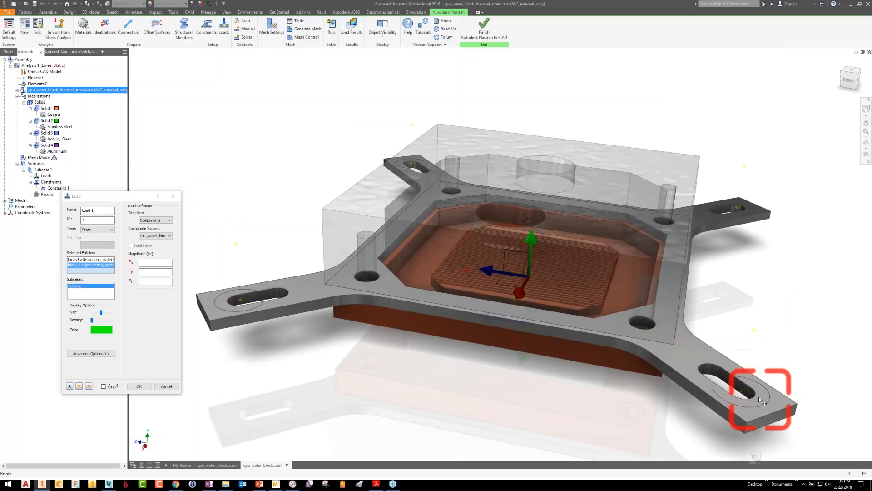
left_click(752, 212)
middle_click_drag(768, 253, 292, 226, "shift")
left_click(303, 187)
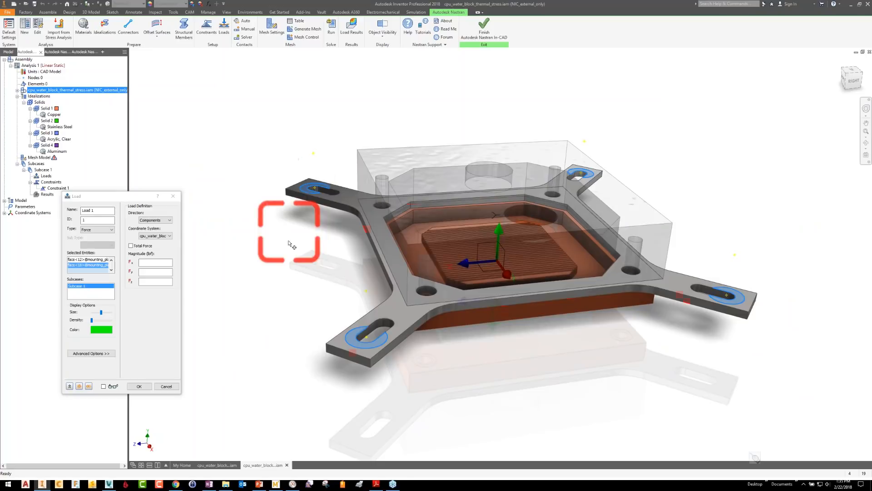
Set the load's Y force component to -12 lbf, name it "-12 lbf Y" and create the load
scroll(287, 249, "up", 3)
left_click_drag(113, 196, 149, 198)
left_click(185, 273)
type("-12")
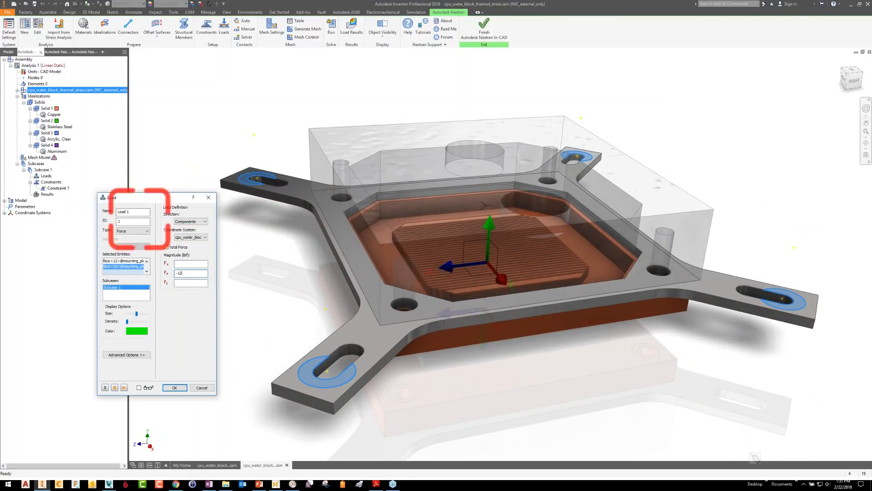
key("BackSpace")
key("BackSpace")
key("BackSpace")
key("BackSpace")
key("BackSpace")
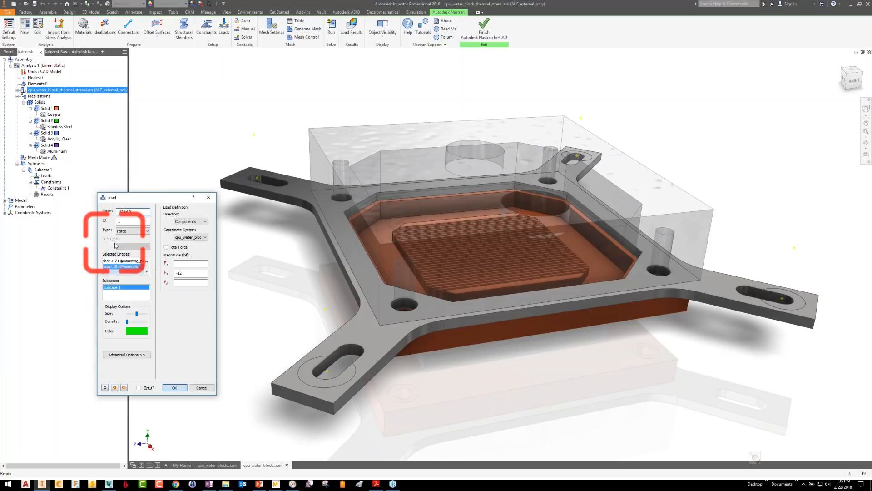
key("Return")
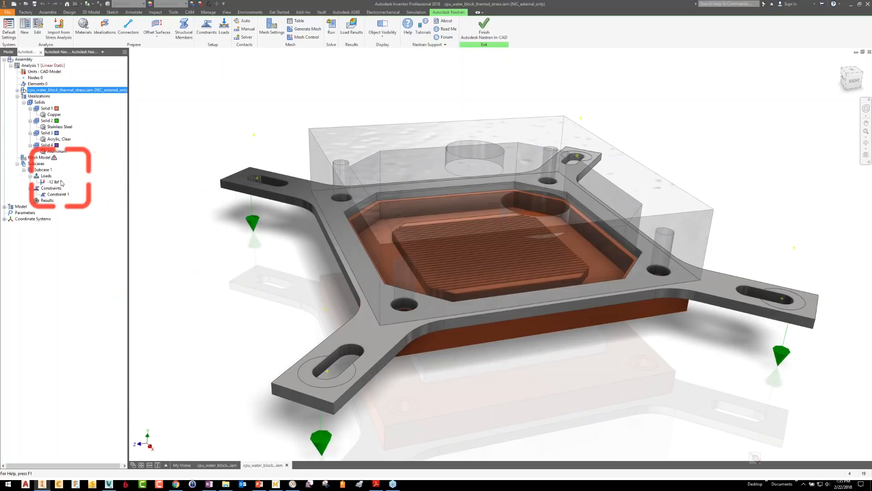
Run the linear static analysis of the assembly and dismiss the solver message
left_click(61, 183)
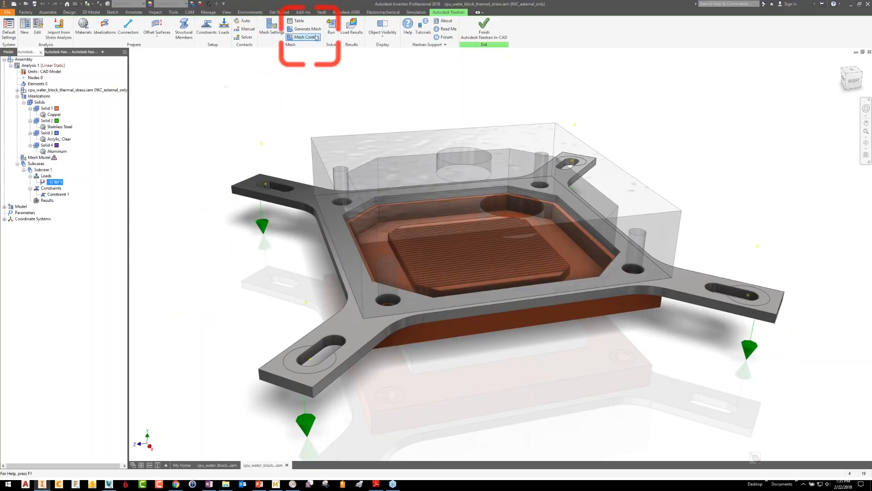
left_click(332, 33)
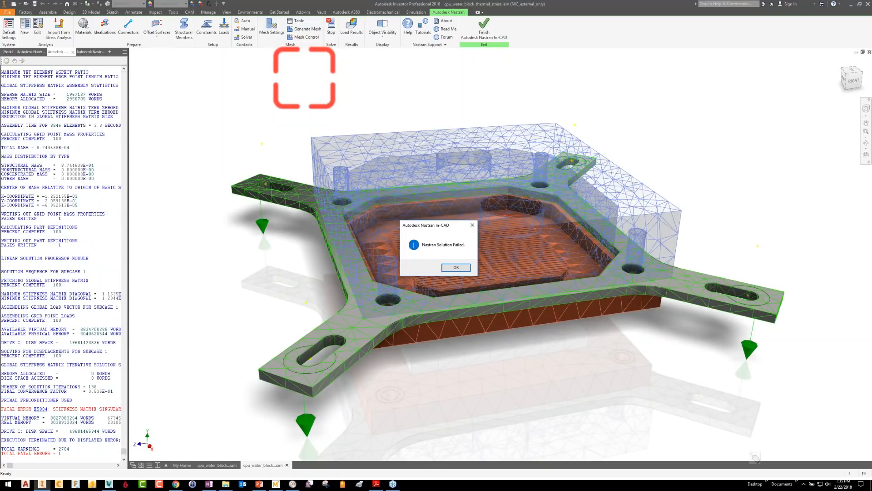
left_click(457, 268)
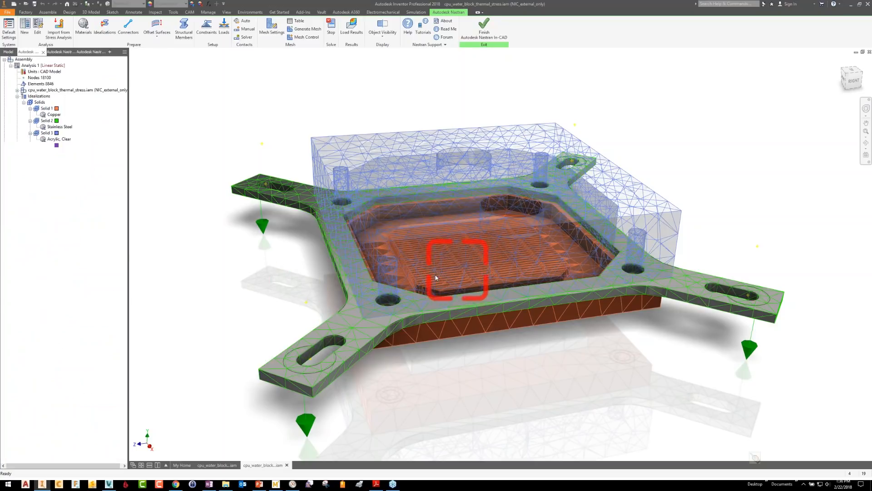
Widen the model browser and open the Nastran solver output to read its error messages
left_click_drag(129, 279, 175, 285)
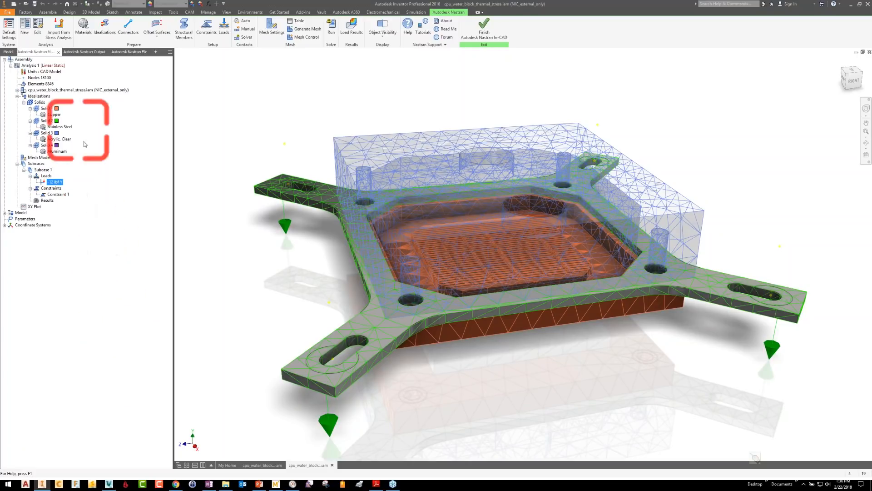
left_click(96, 89)
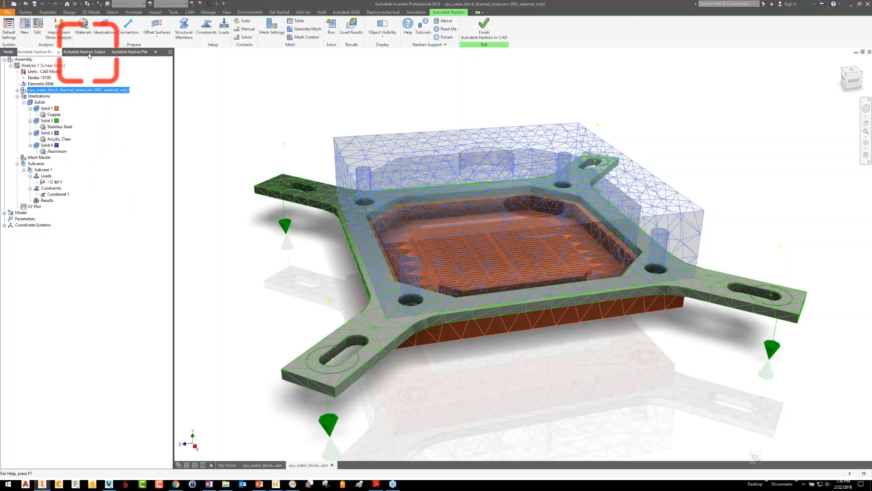
left_click(84, 52)
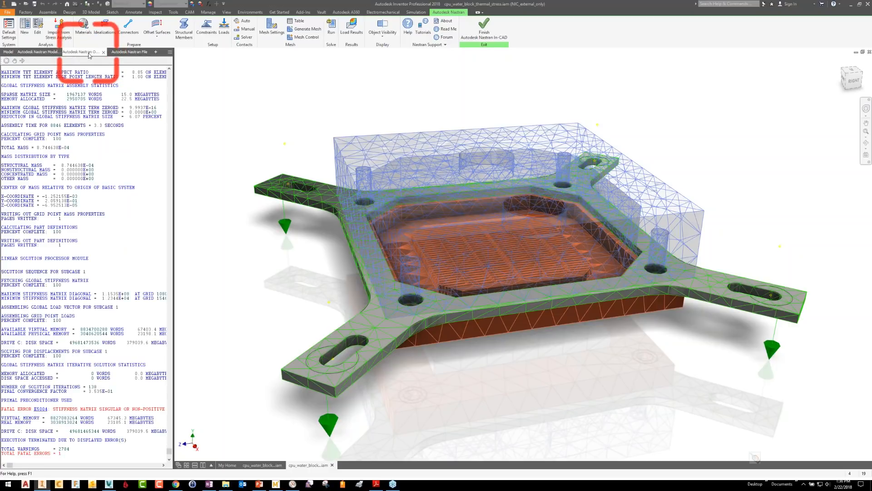
Read through the solver output around the fatal error and inspect the assembly and its CPU contact side from below
scroll(106, 245, "up", 20)
scroll(106, 245, "down", 20)
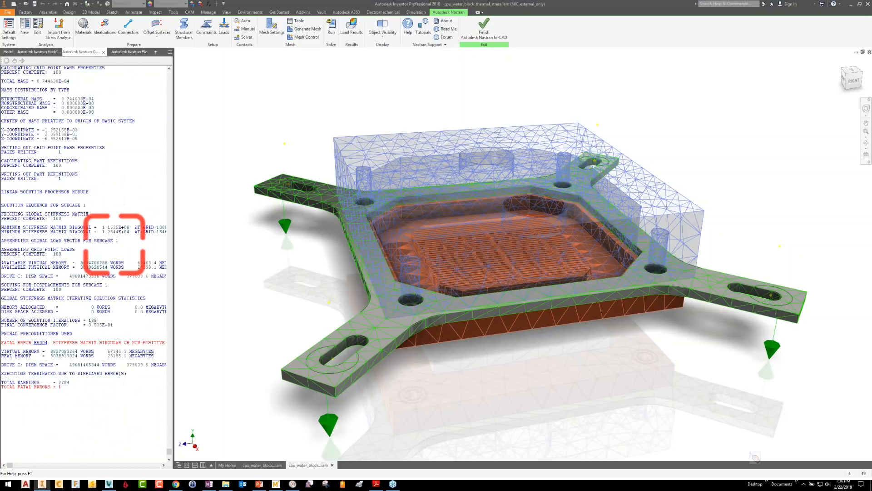
scroll(114, 246, "up", 4)
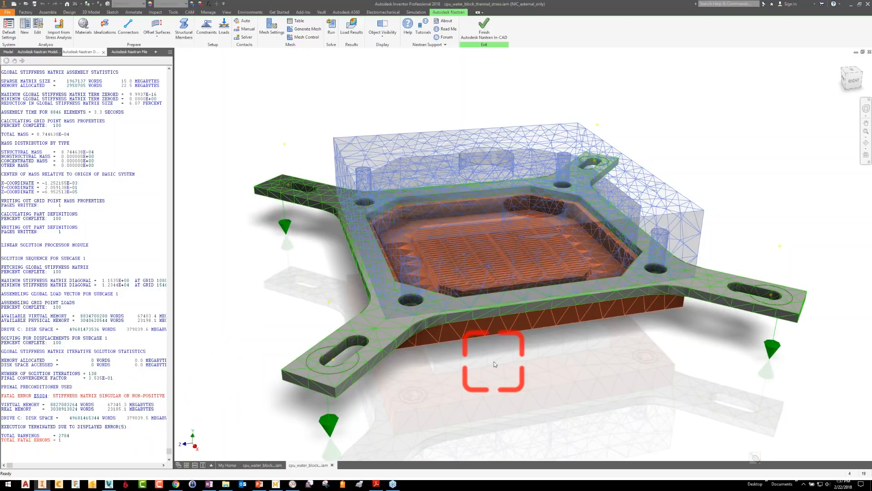
middle_click_drag(495, 361, 541, 378, "shift")
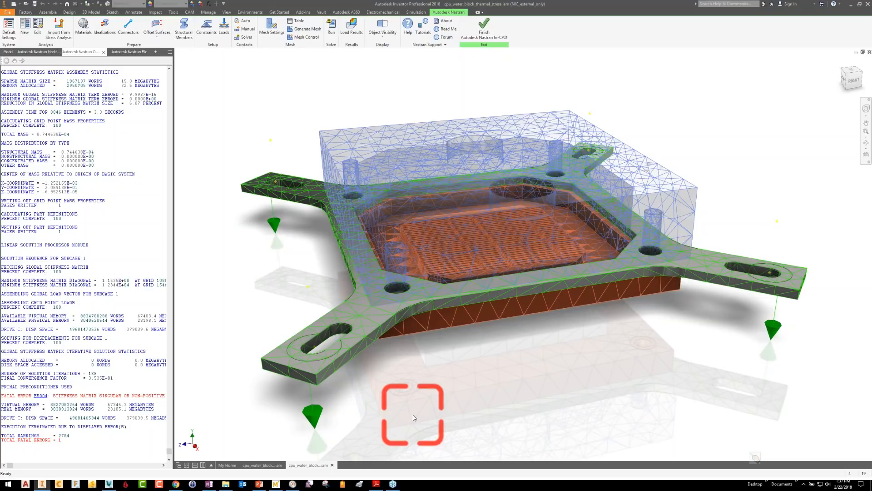
middle_click_drag(413, 416, 421, 296, "shift")
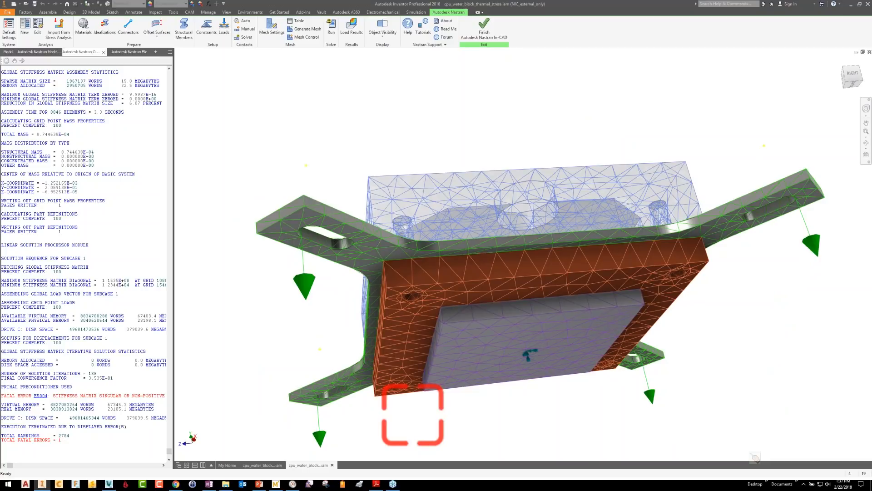
middle_click_drag(414, 414, 388, 375)
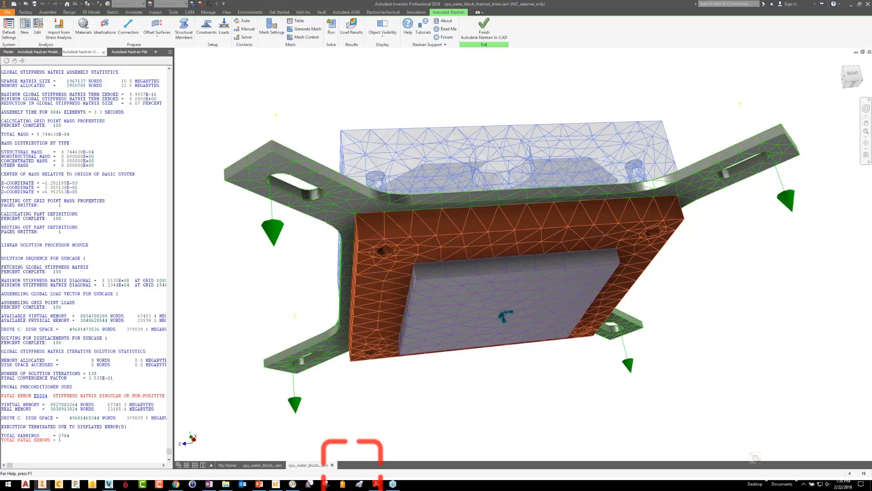
Generate automatic surface contacts for the assembly, rerun the linear static analysis and dismiss the solver message
left_click(38, 52)
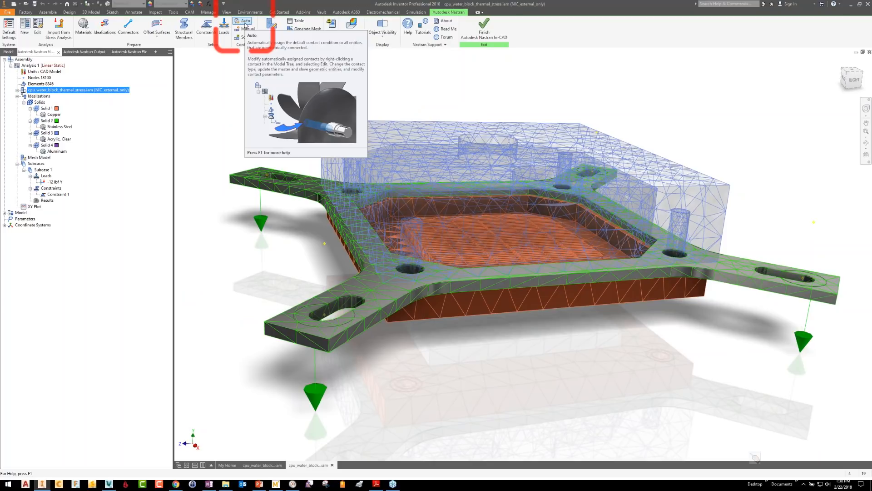
left_click(245, 22)
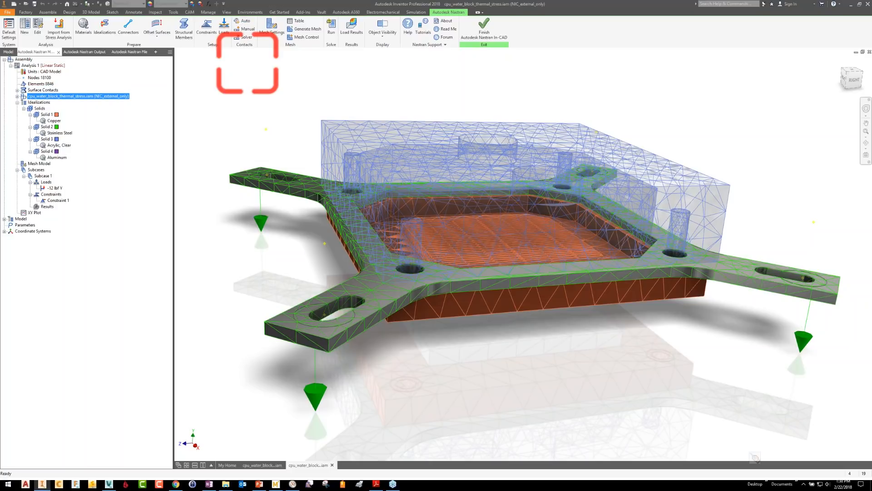
left_click(332, 38)
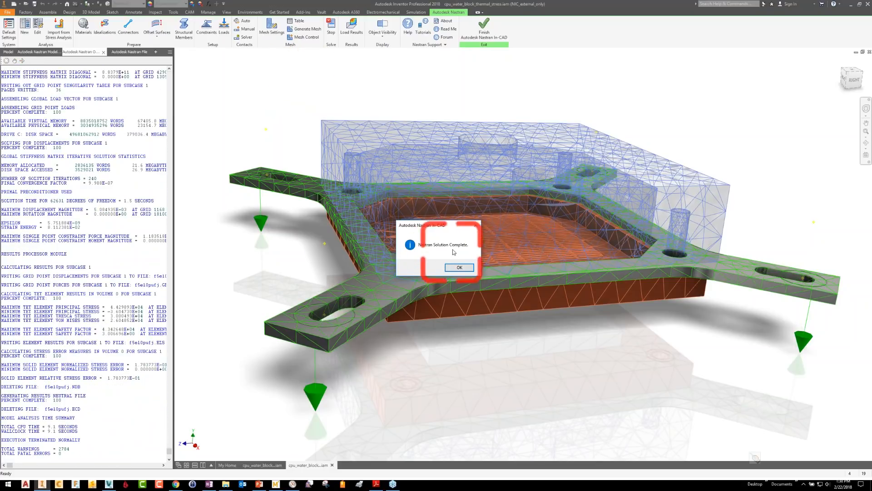
left_click(459, 268)
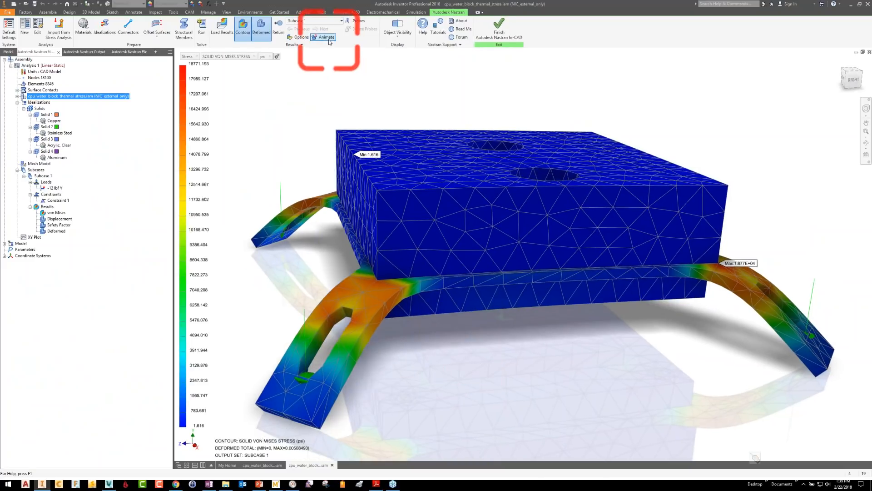
Animate the deformed von Mises stress results, examine the bending arms and the underside of the assembly, and end the animation
left_click(329, 39)
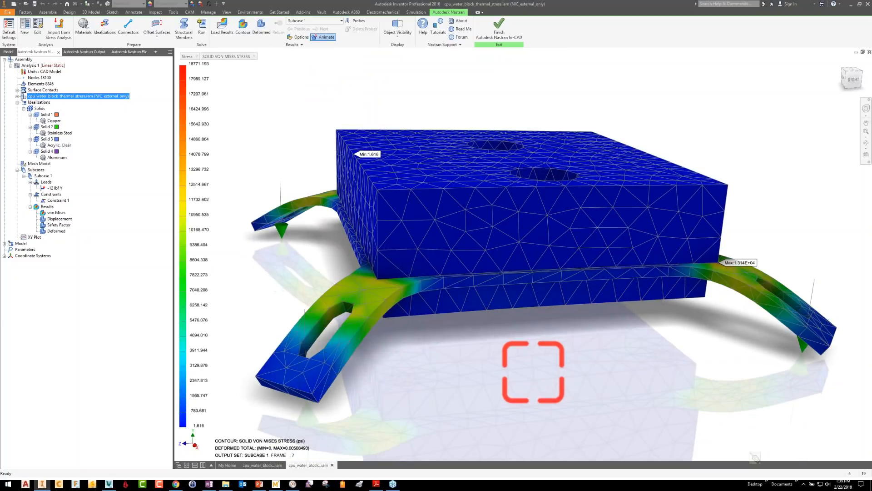
middle_click_drag(534, 371, 523, 291, "shift")
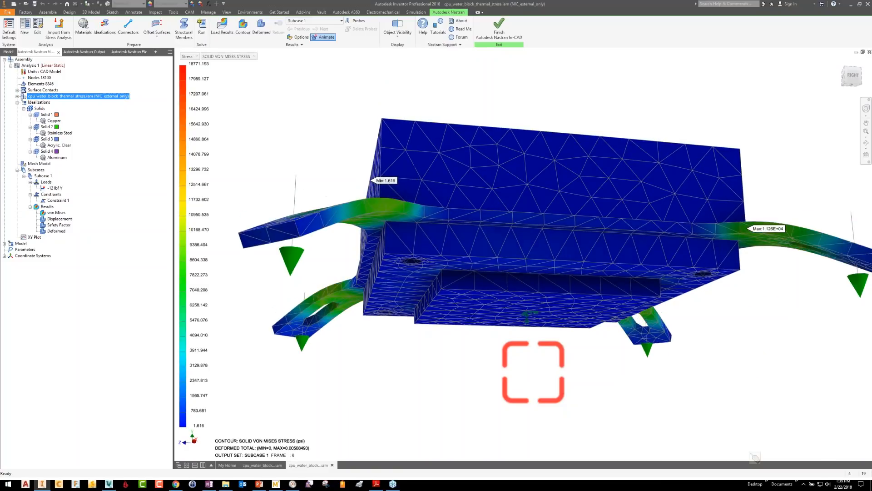
middle_click_drag(534, 372, 527, 413, "shift")
scroll(533, 371, "up", 8)
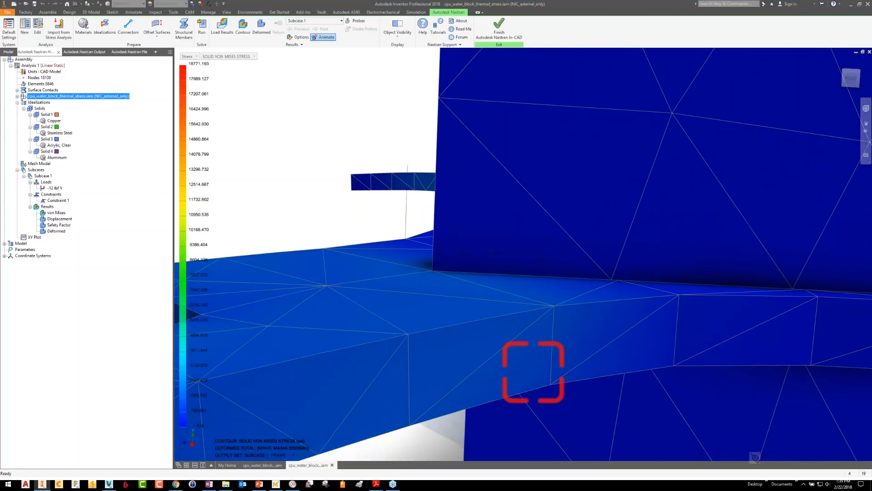
scroll(534, 372, "down", 6)
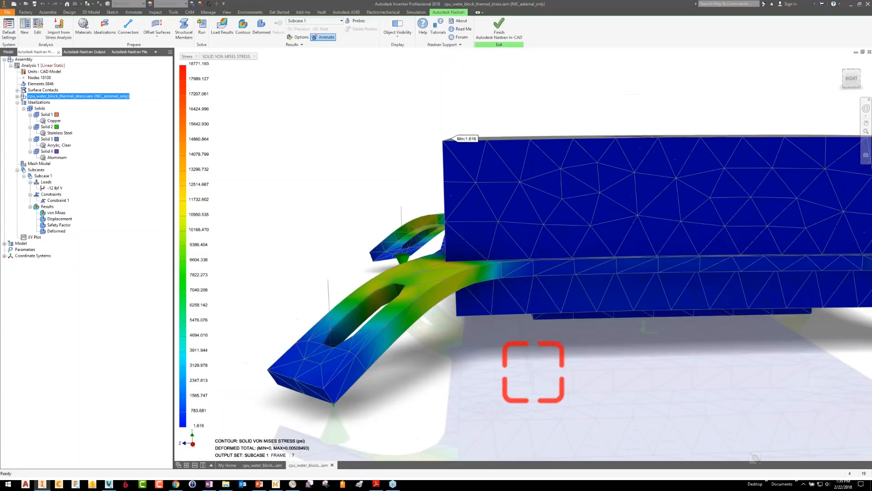
scroll(533, 372, "down", 2)
middle_click_drag(533, 372, 513, 272, "shift")
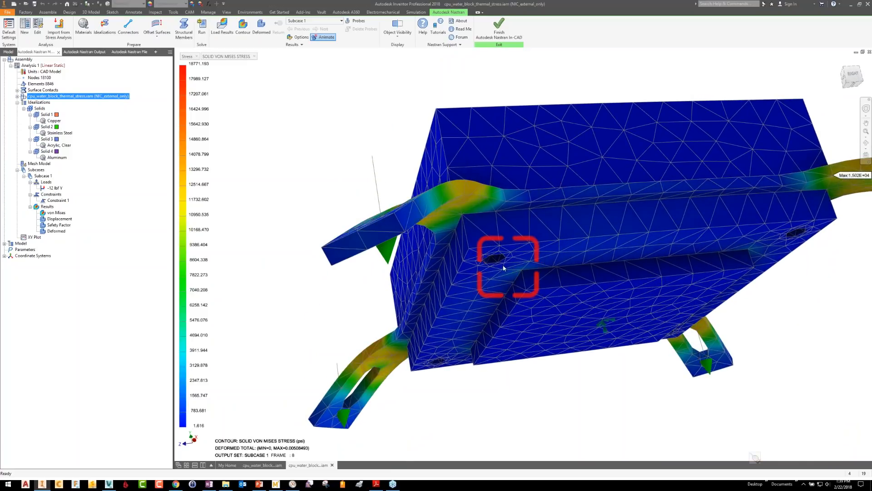
middle_click_drag(530, 279, 535, 335, "shift")
scroll(535, 334, "down", 5)
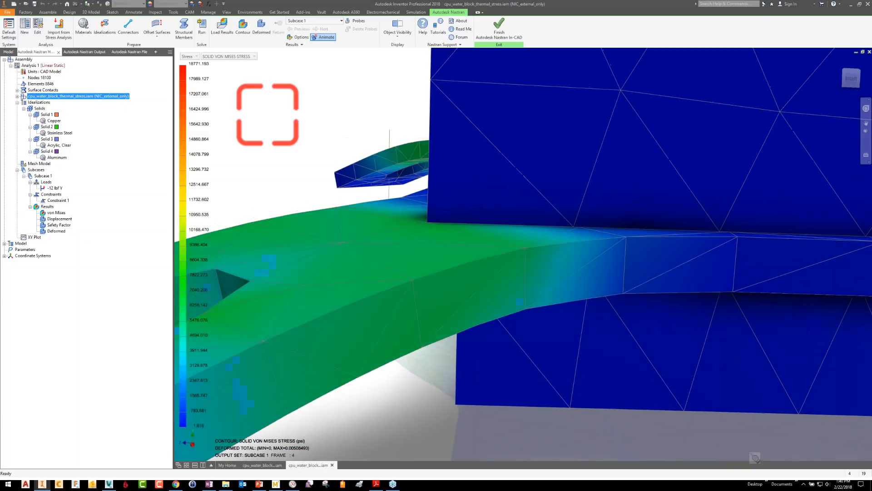
scroll(522, 256, "down", 5)
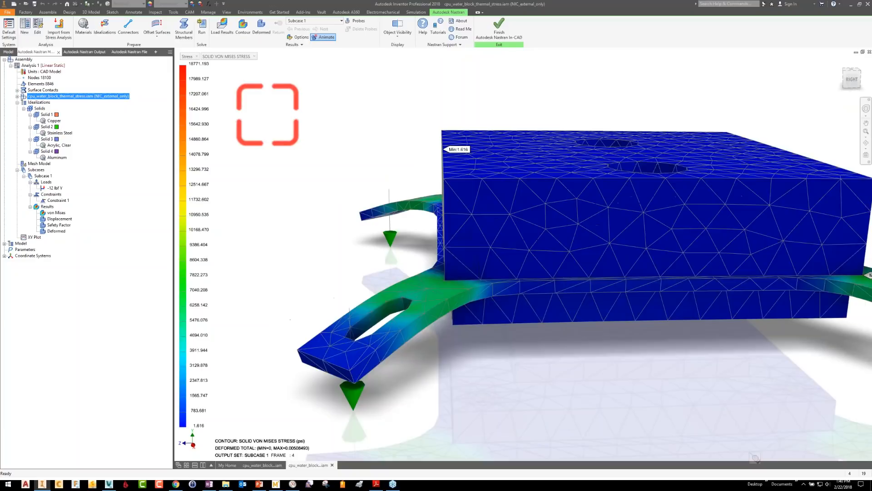
middle_click_drag(523, 256, 584, 282, "shift")
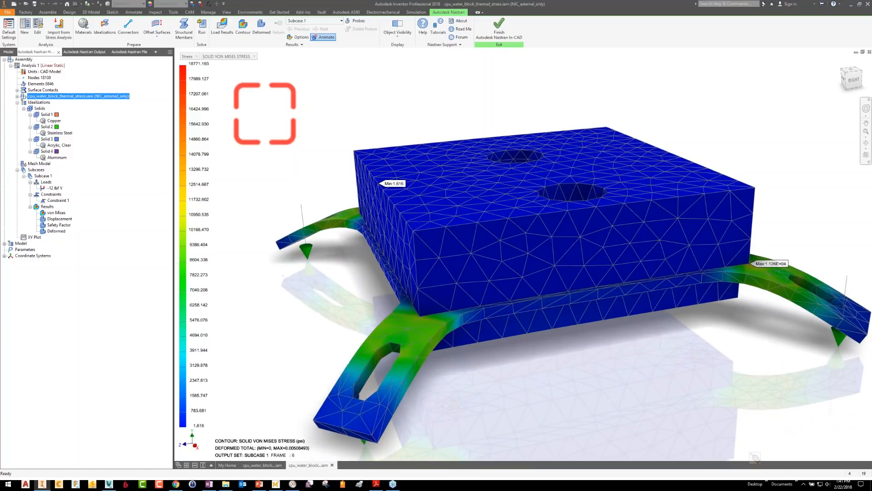
left_click(323, 38)
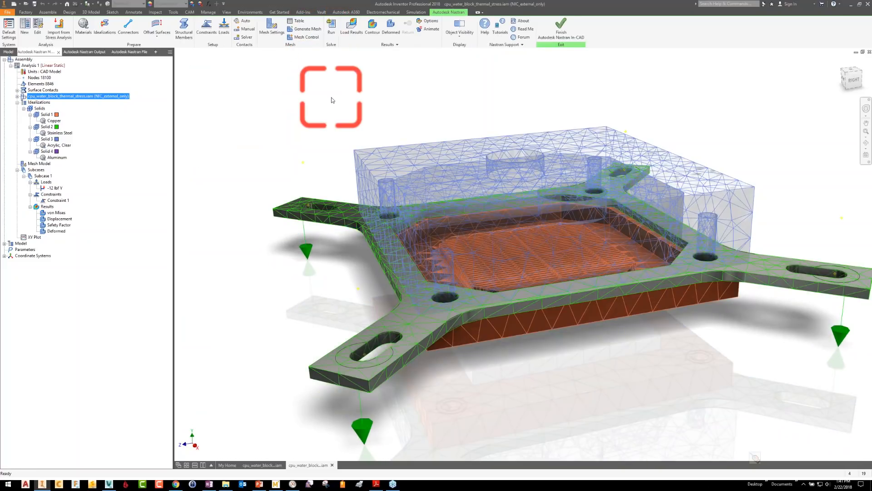
Expand the surface contacts in the analysis tree and highlight each of the three contacts to check which parts it pairs
left_click(21, 91)
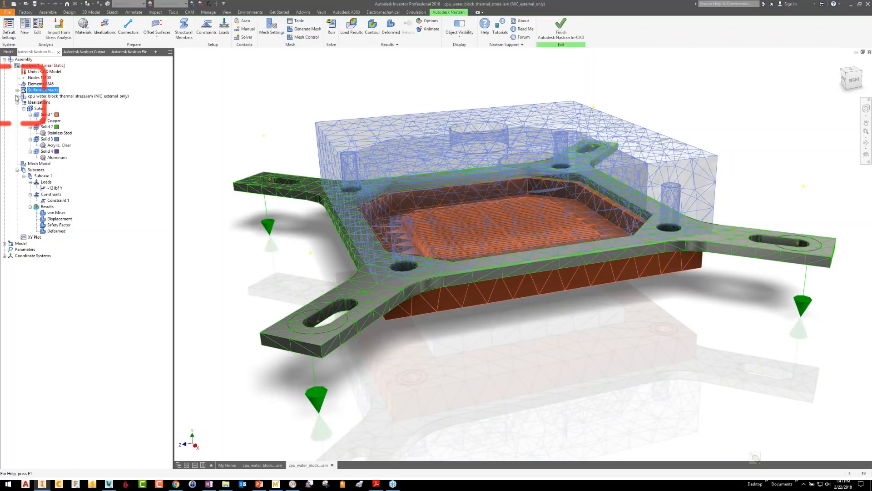
left_click(17, 90)
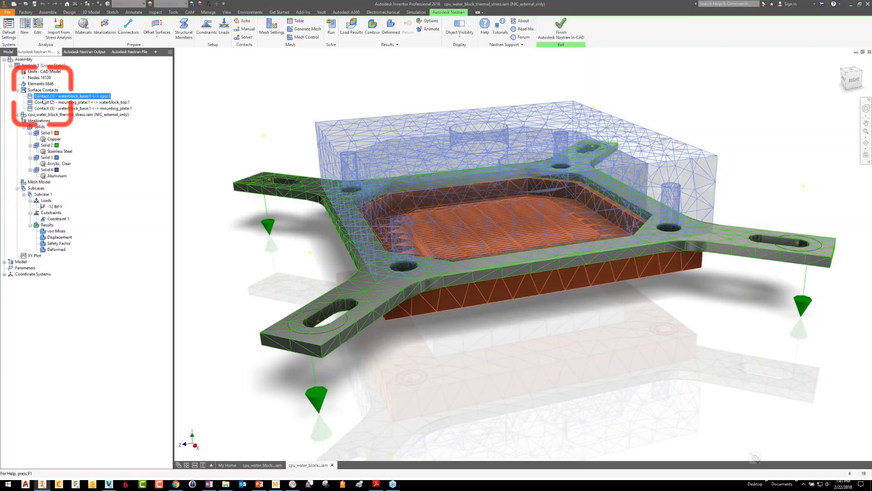
left_click(45, 110)
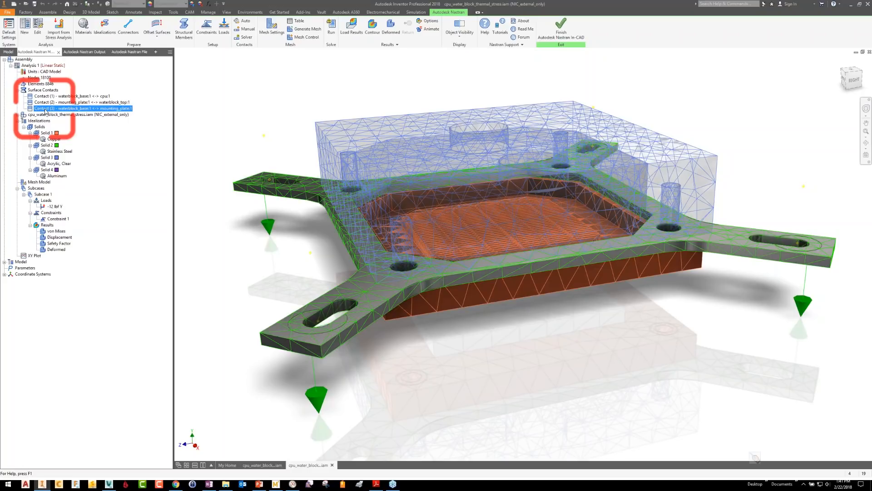
left_click(49, 98)
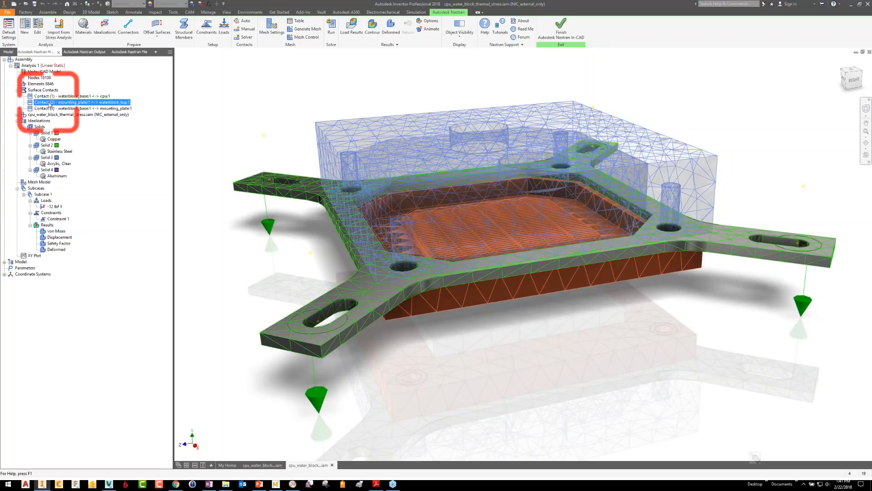
left_click(50, 102)
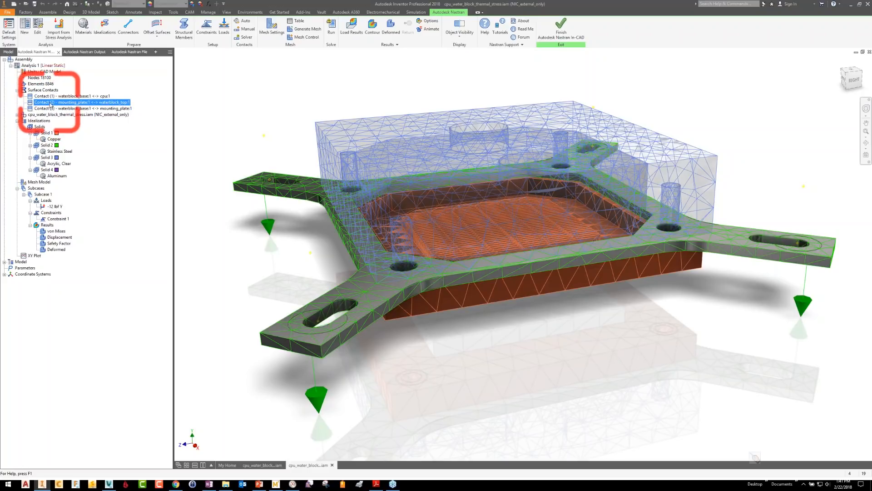
left_click(75, 97)
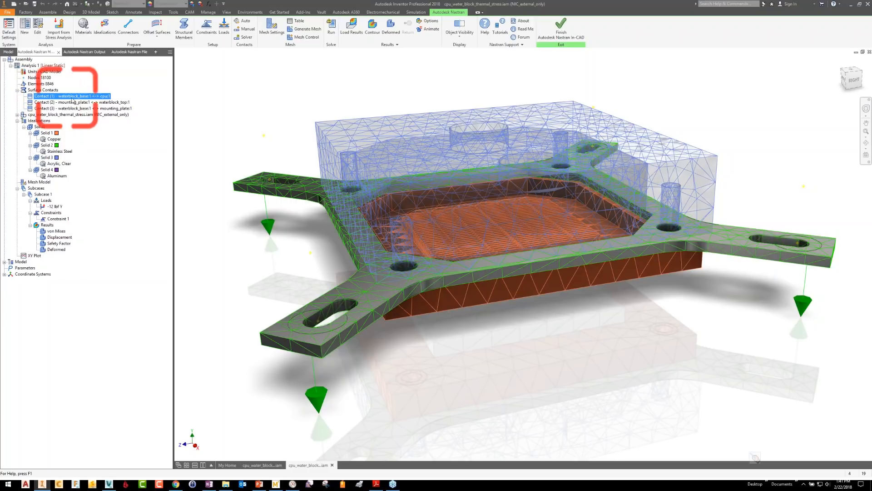
left_click(91, 102)
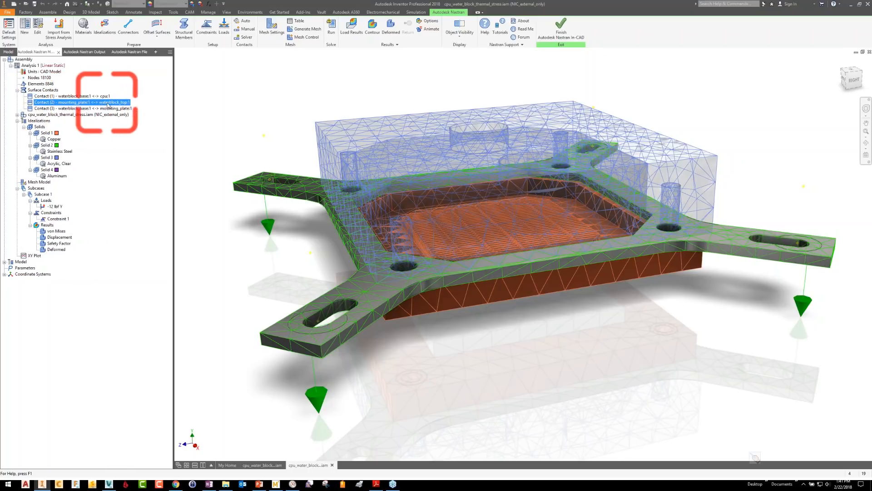
left_click(80, 109)
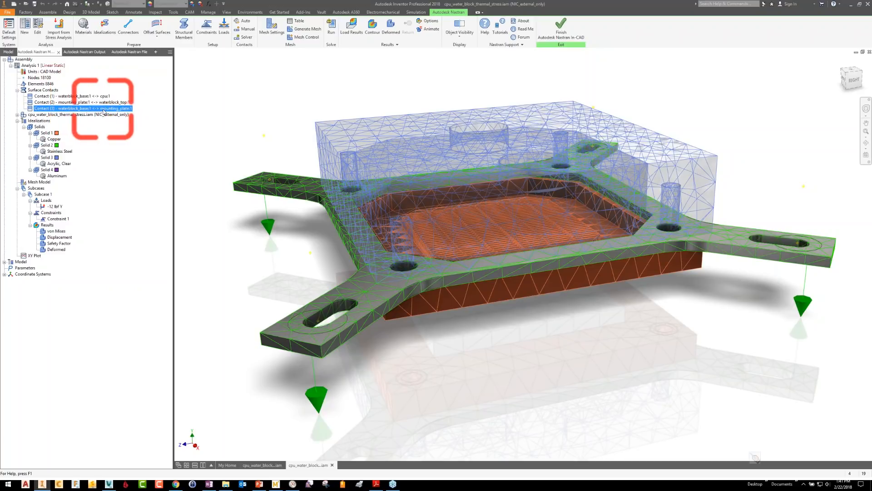
left_click(66, 97)
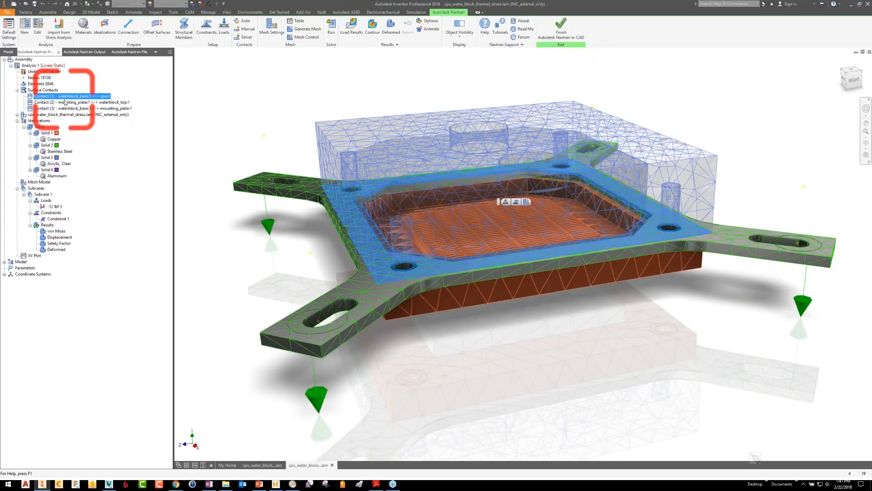
left_click(68, 115)
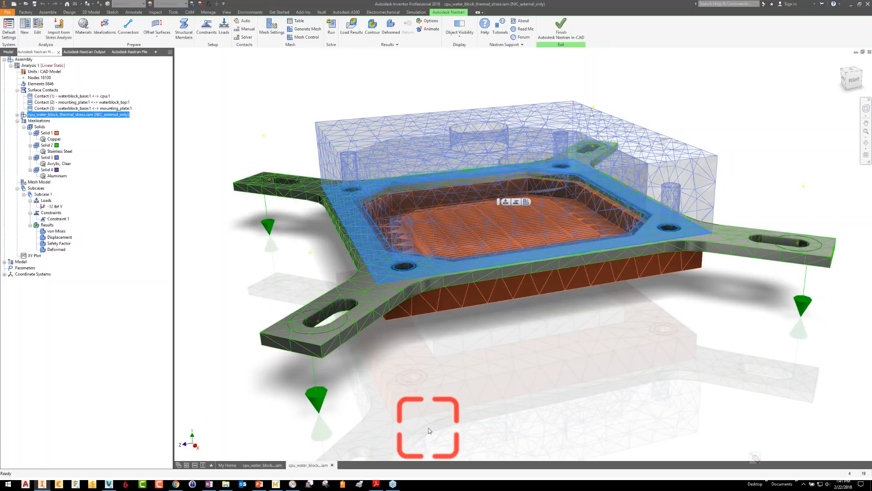
Examine up close the highlighted contact face between the mounting plate and the water block top
scroll(429, 428, "up", 5)
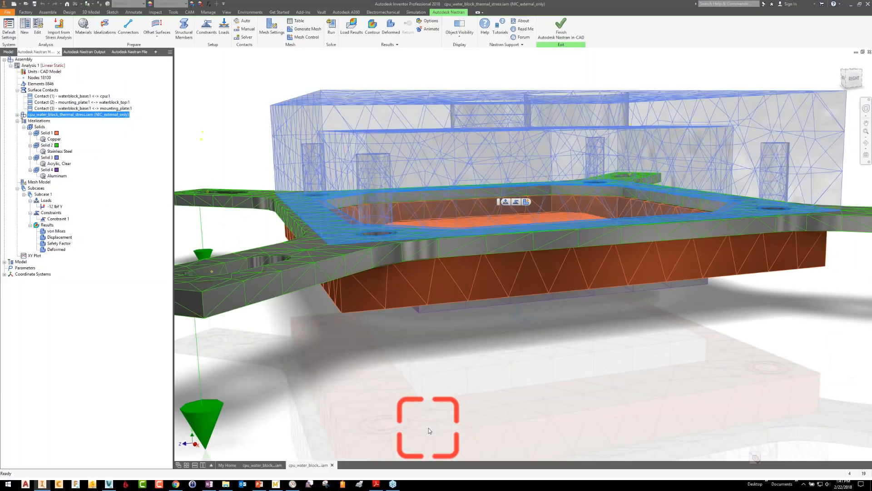
scroll(429, 428, "up", 1)
scroll(429, 428, "up", 3)
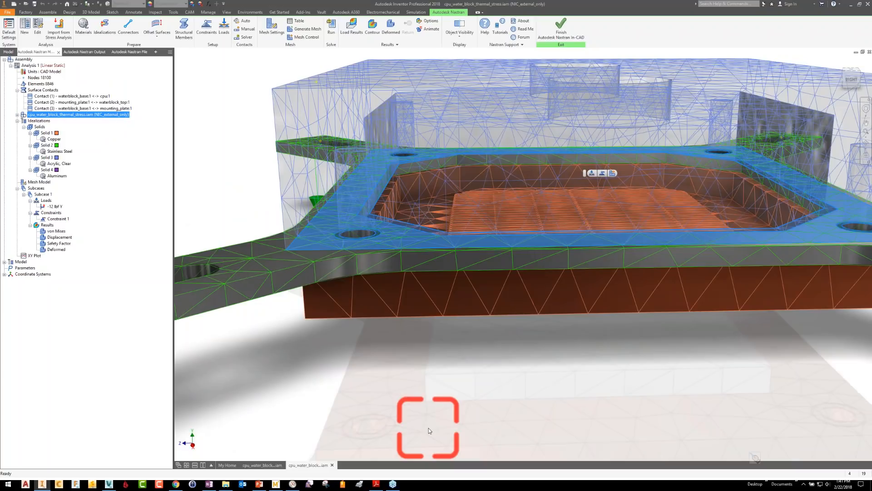
scroll(429, 428, "down", 1)
scroll(429, 428, "down", 3)
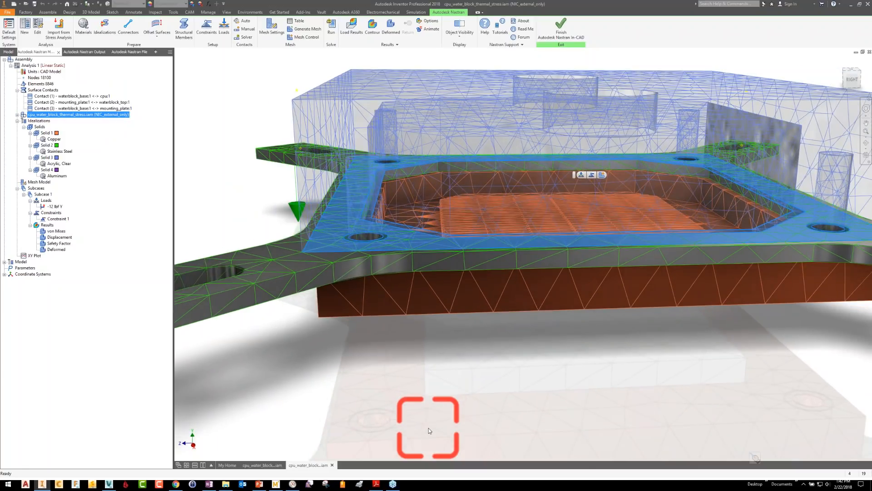
scroll(429, 428, "up", 1)
scroll(429, 428, "down", 1)
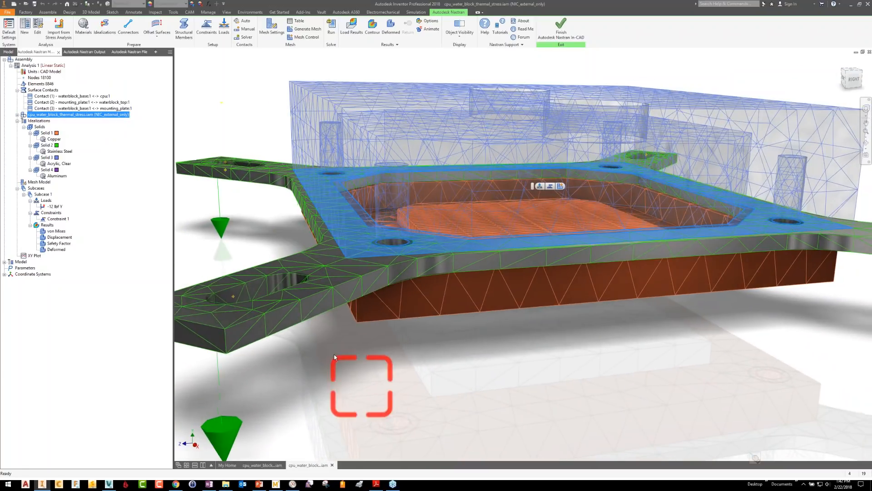
Open the surface contact between the water block base and the CPU for editing and list its contact types
left_click(104, 109)
left_click(96, 96)
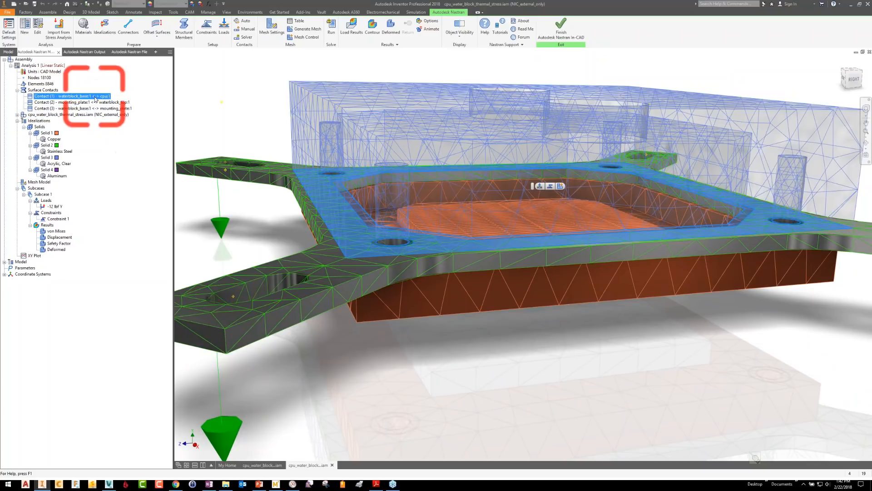
double_click(95, 99)
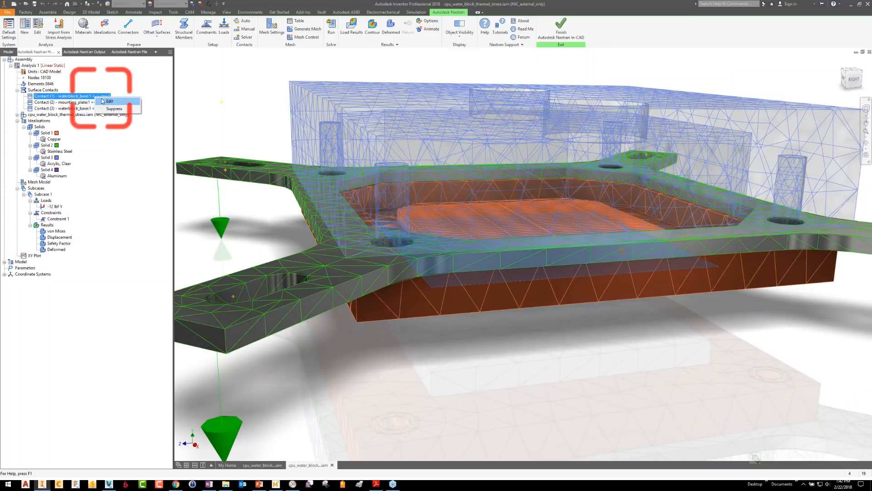
left_click_drag(129, 179, 203, 128)
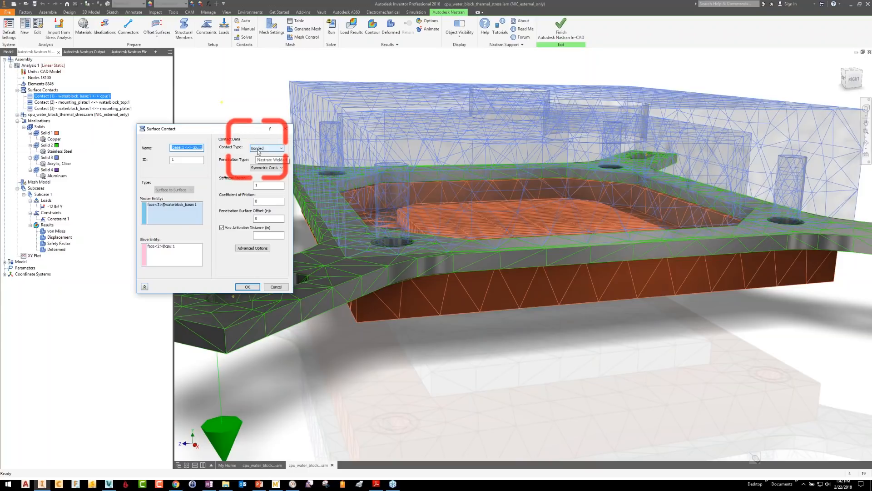
left_click(262, 150)
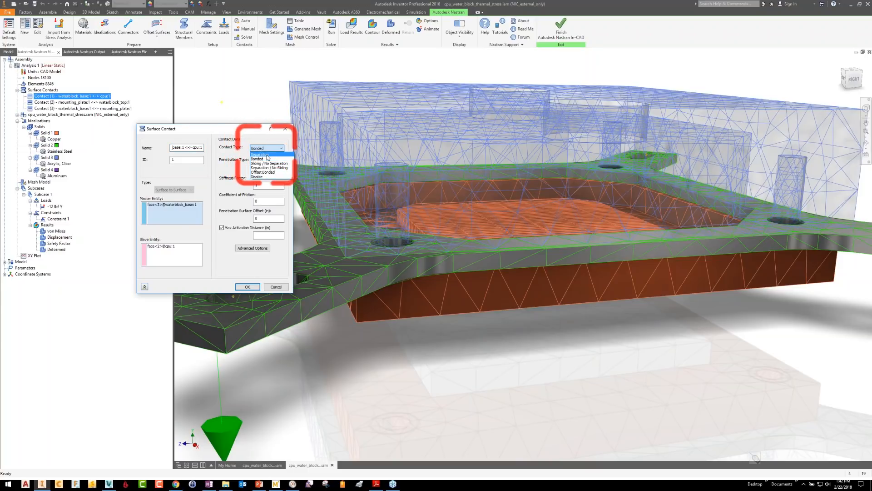
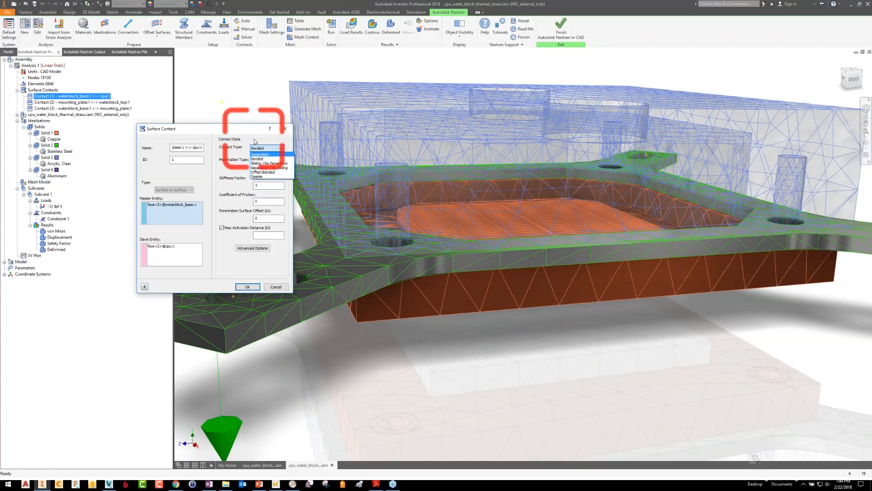
Switch the base-to-CPU contact type to Separation and check the beginning of the contact's name
left_click(193, 146)
key("Down")
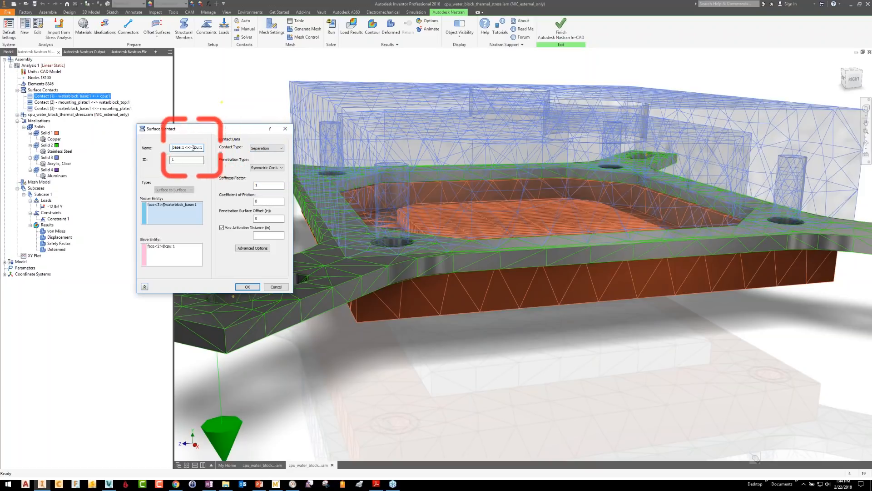
key("Left")
key("Left")
key("Left")
key("Left")
key("Left")
key("Left")
key("Left")
key("Left")
key("Left")
key("Left")
key("Left")
key("Left")
key("Left")
key("Left")
key("Left")
key("Left")
key("Left")
key("Left")
key("Left")
key("Left")
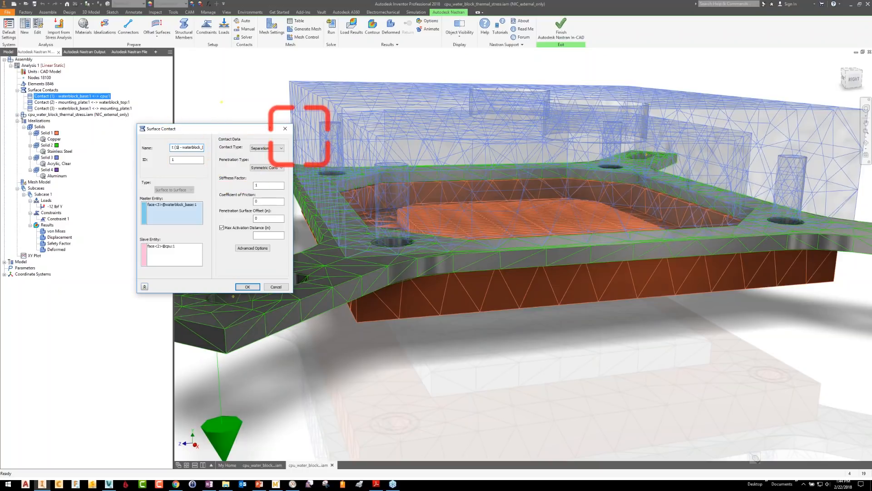
Set the base-to-CPU contact type to Sliding / No Separation, check the CPU interface from below, and apply the contact settings
left_click(268, 148)
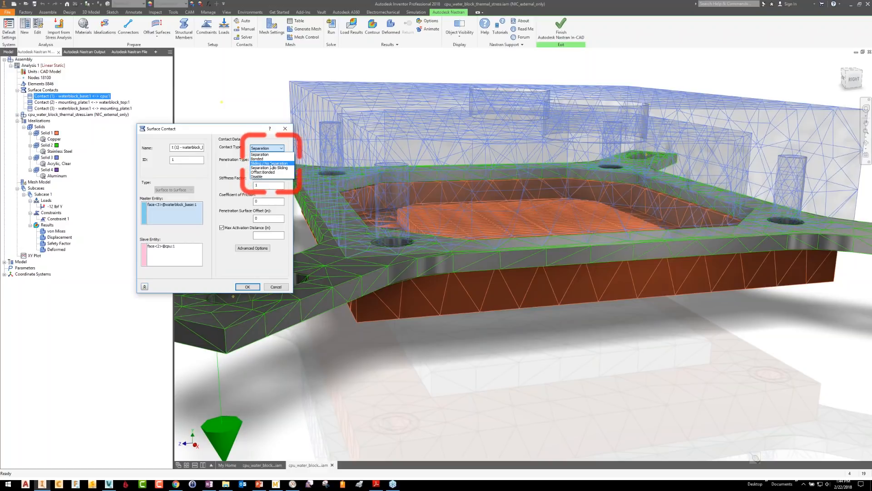
left_click(271, 164)
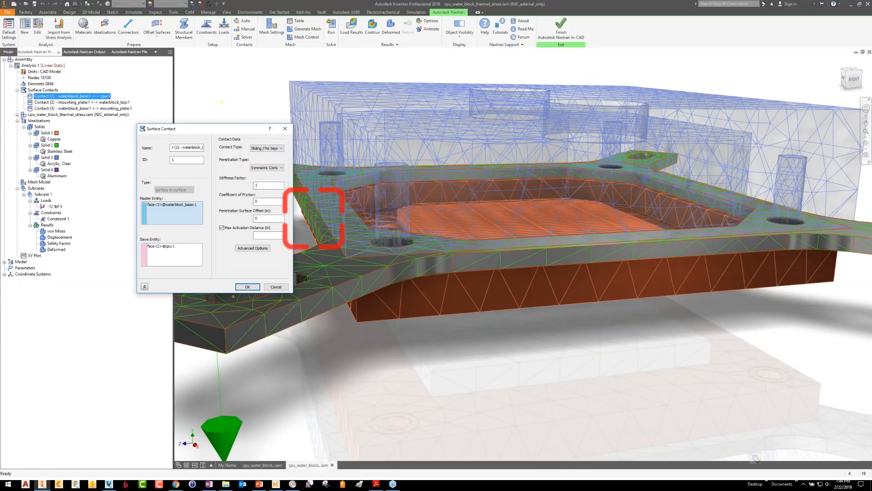
middle_click_drag(445, 367, 473, 249, "shift")
scroll(446, 368, "up", 3)
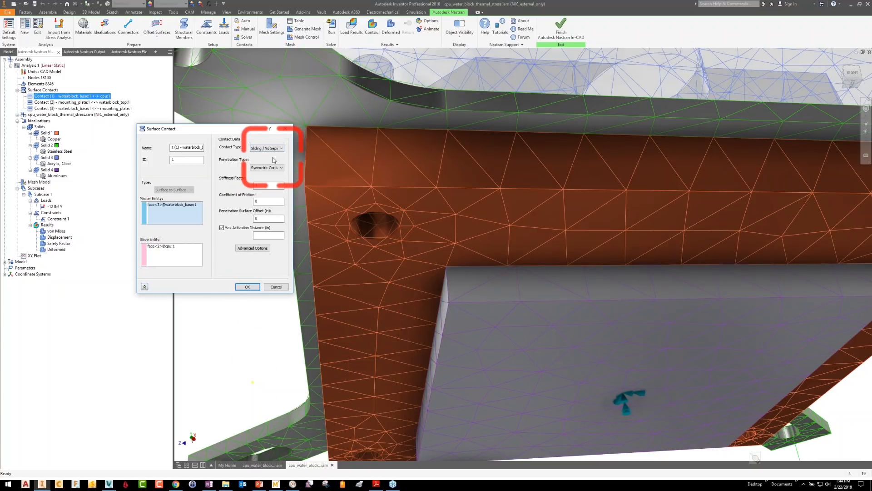
left_click(253, 287)
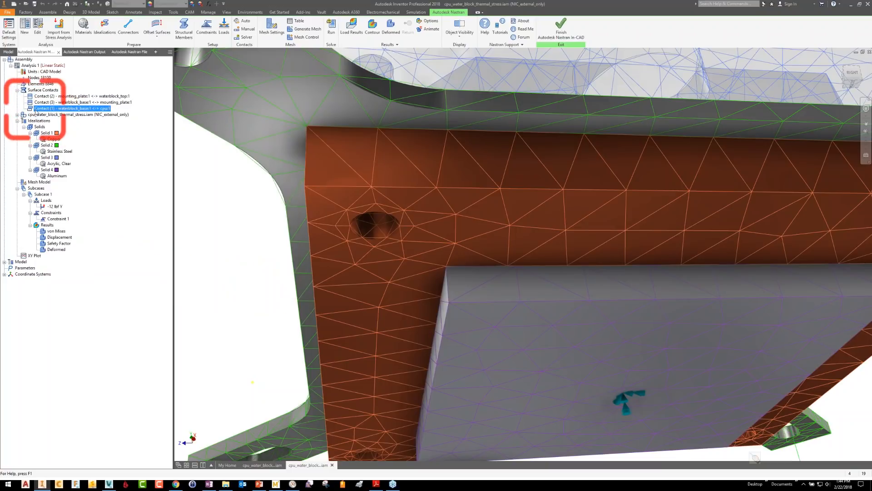
Change the contact type of the surface contact between the mounting plate and the water block top
left_click(68, 97)
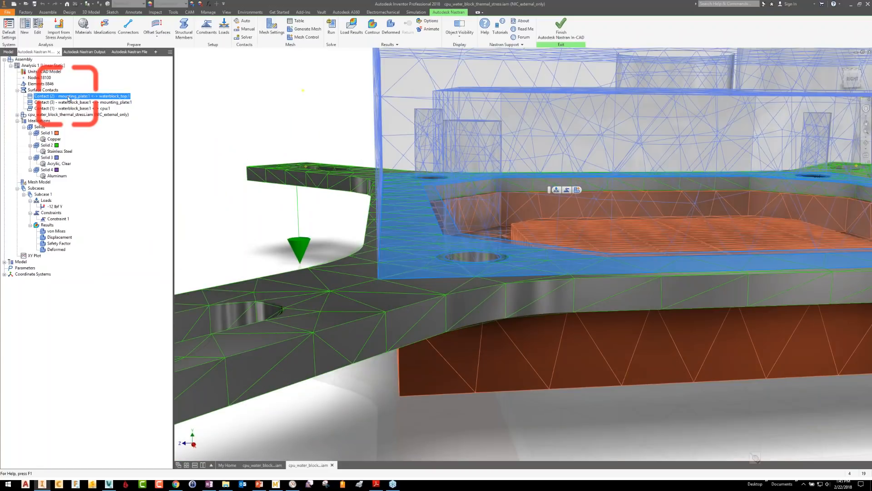
left_click(390, 298)
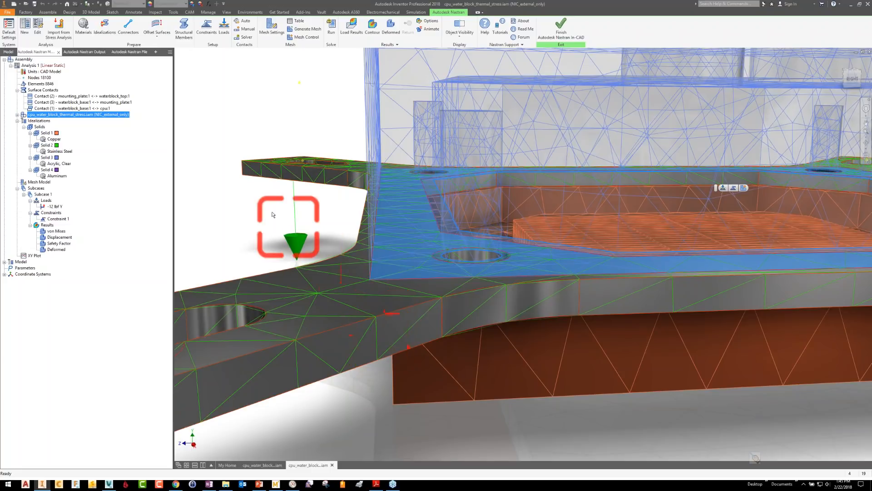
left_click(93, 96)
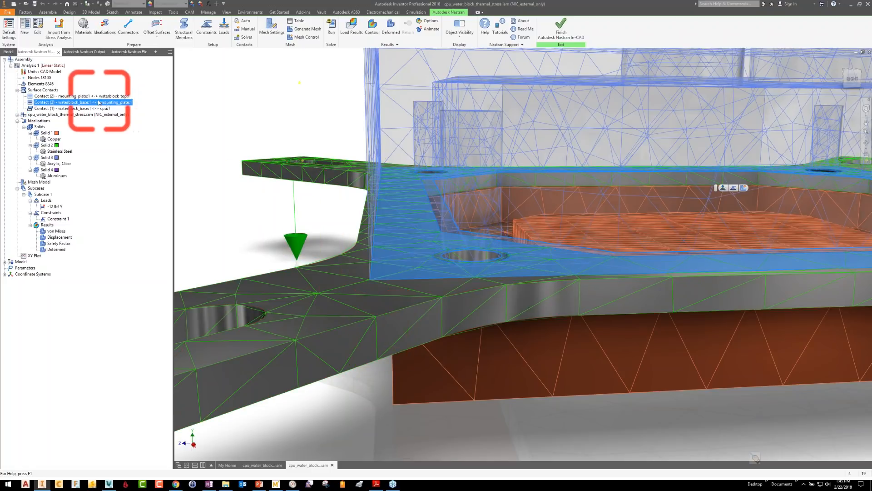
right_click(96, 99)
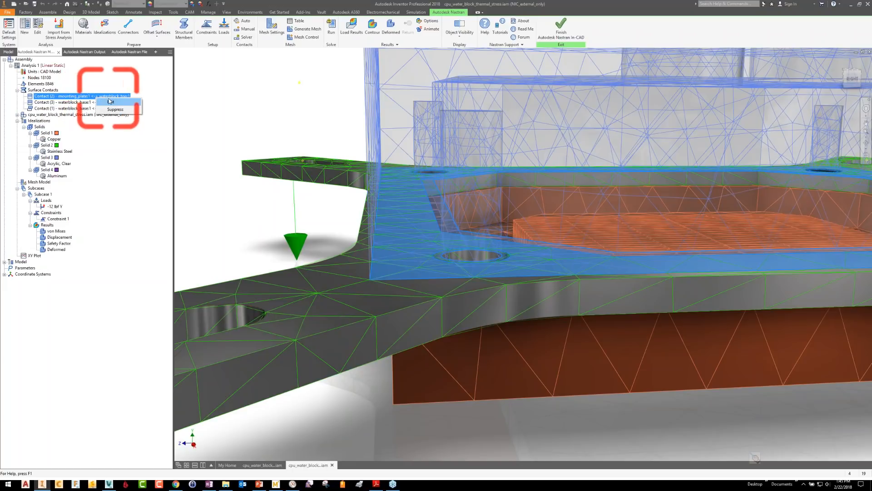
left_click(110, 102)
left_click(267, 148)
left_click(266, 159)
left_click(248, 287)
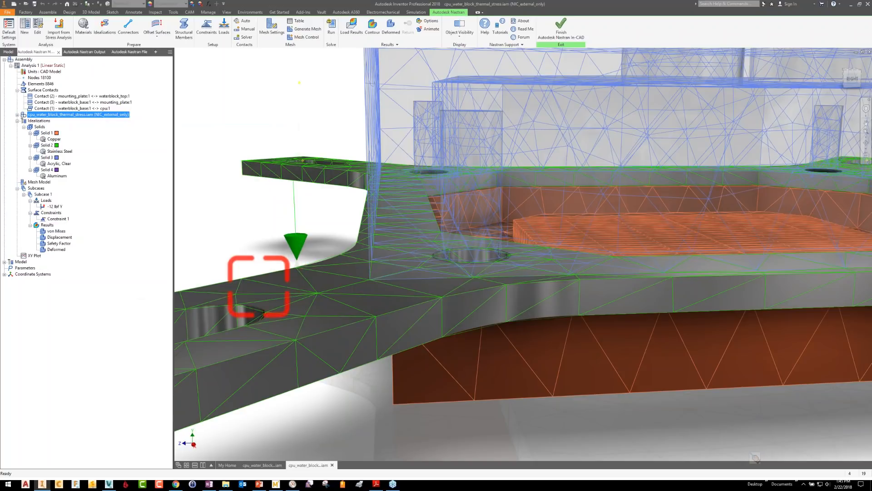
Set the surface contact between the water block base and the mounting plate to Sliding / No Separation
left_click(105, 103)
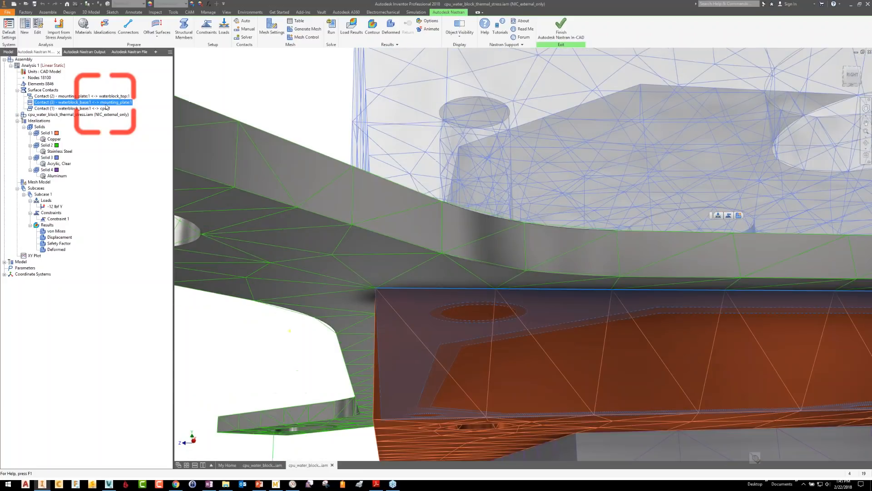
right_click(106, 104)
left_click(116, 108)
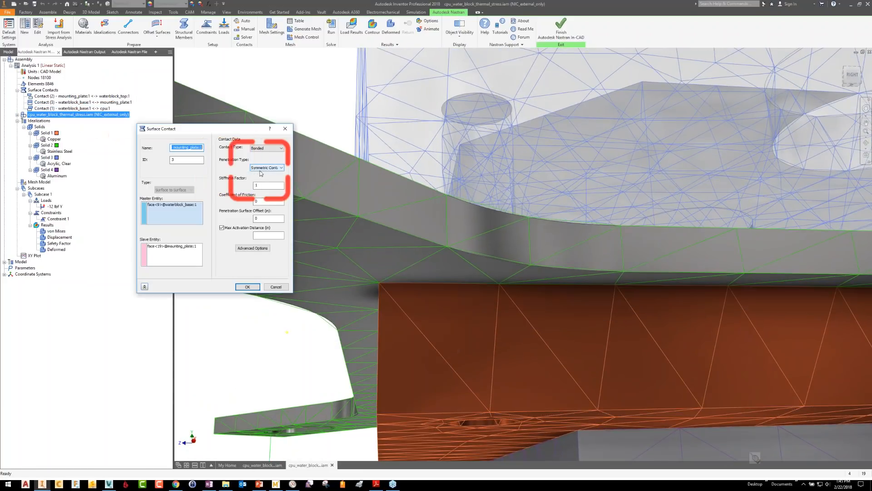
left_click(267, 149)
left_click(260, 164)
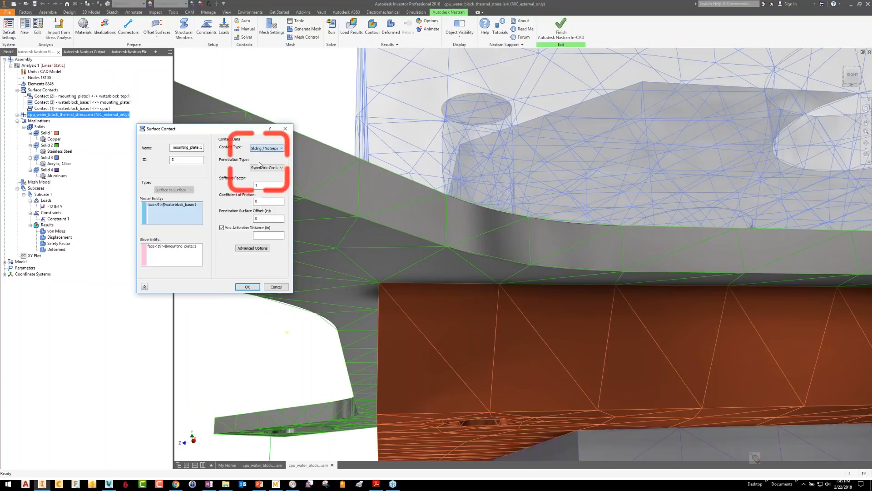
left_click(248, 286)
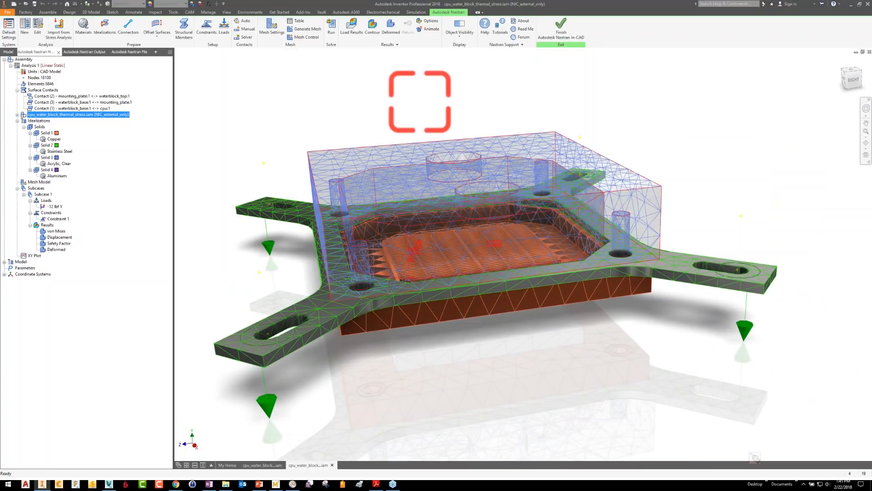
Rerun the linear static analysis with the edited contacts, dismiss the solver message and inspect the underside of the assembly
left_click(331, 28)
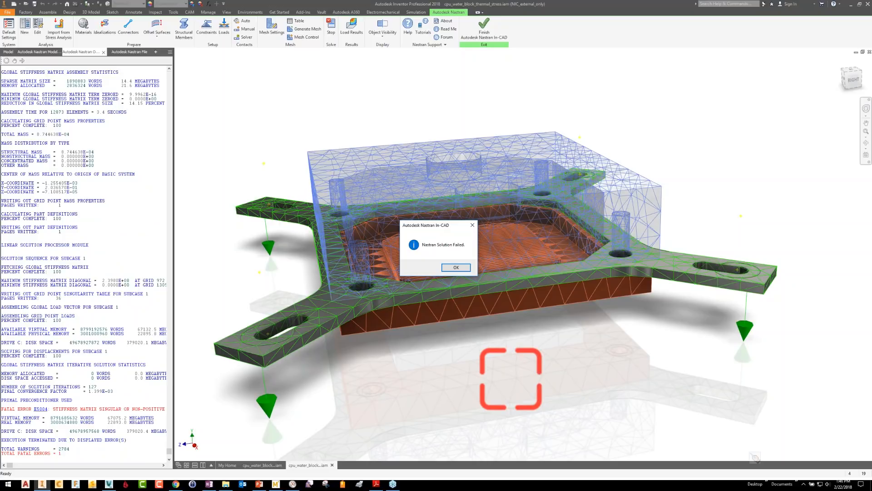
left_click(457, 268)
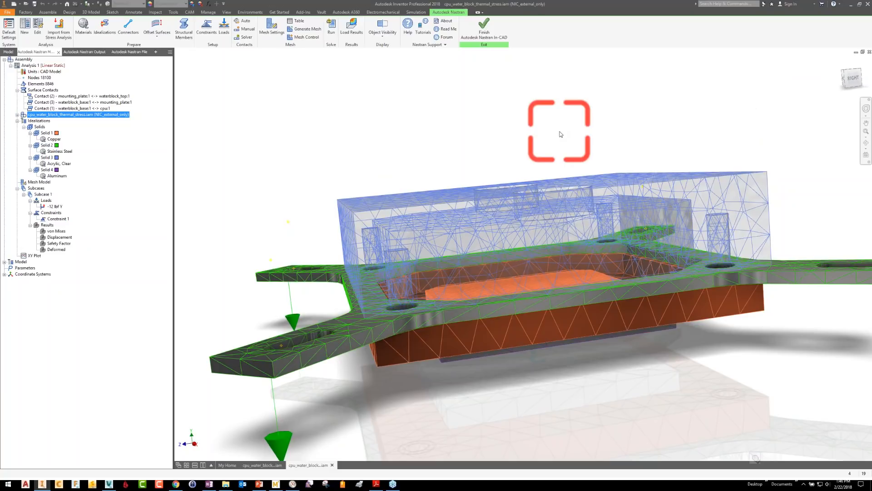
scroll(561, 135, "down", 1)
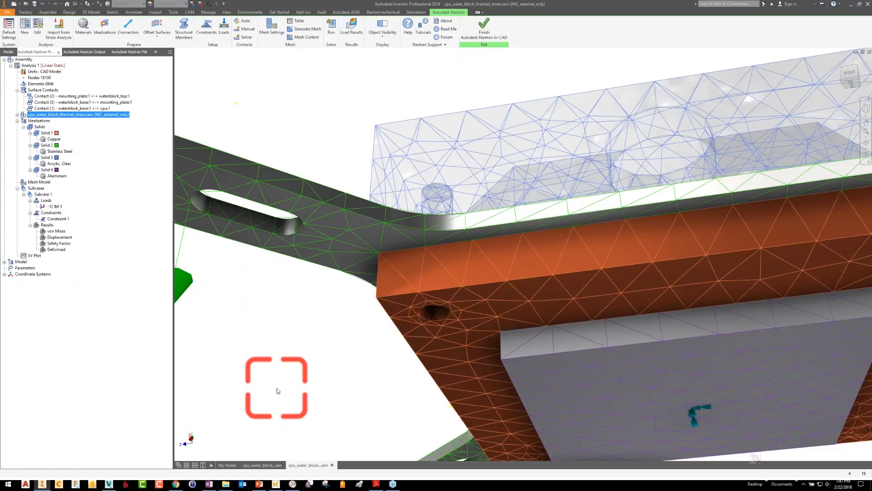
Start a new connector and expand the Model branch of the analysis tree to find its surface contacts and connectors
left_click(132, 32)
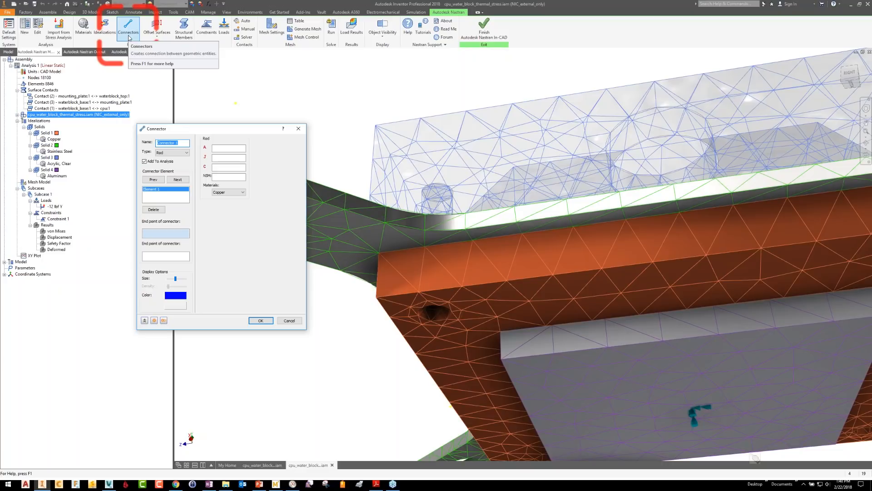
left_click(5, 262)
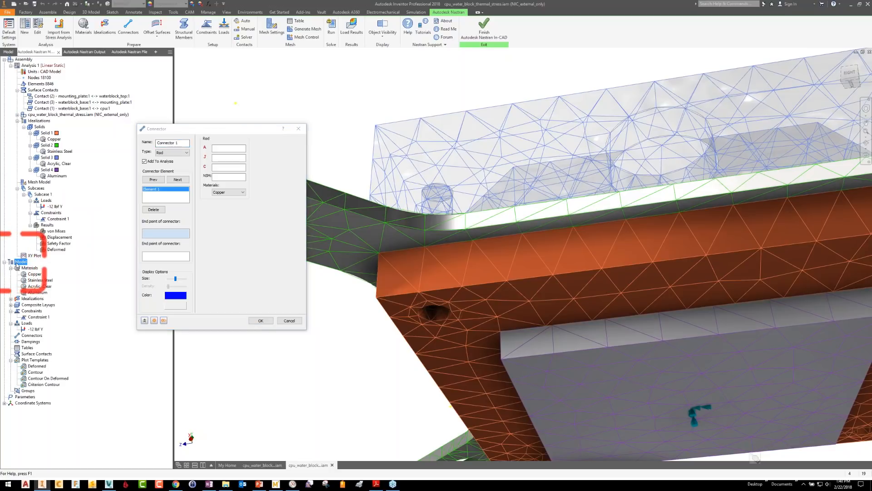
left_click(22, 305)
left_click(29, 354)
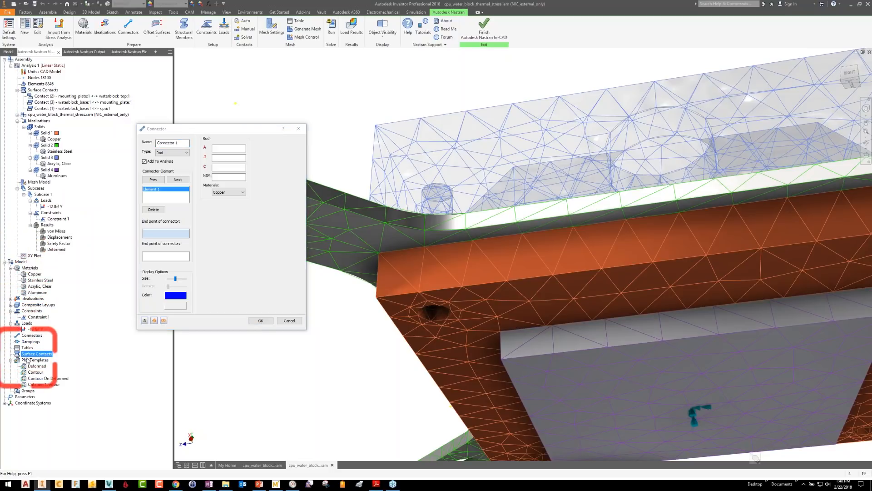
left_click(32, 335)
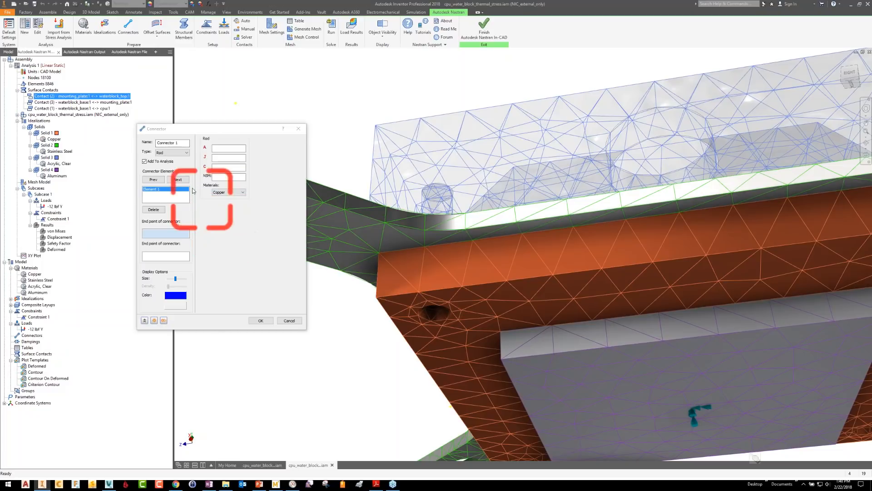
Set the new connector's type to Bolt and choose the Cap Screw variant
left_click(174, 154)
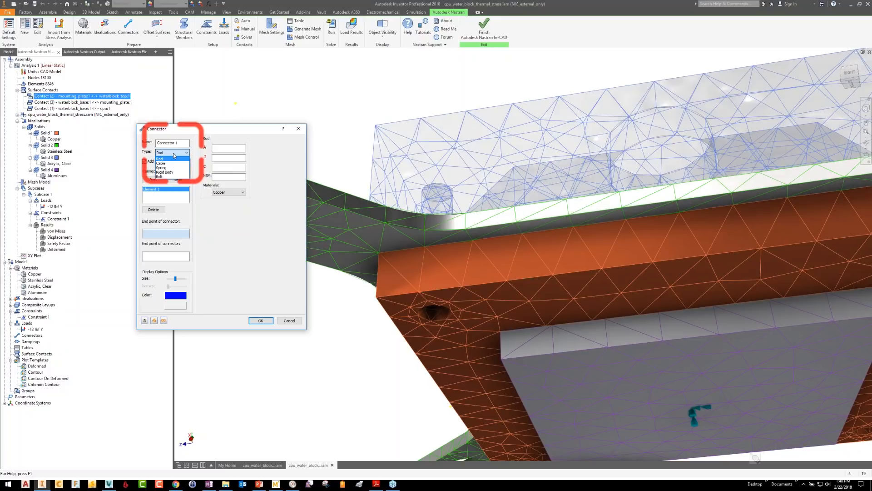
left_click(172, 177)
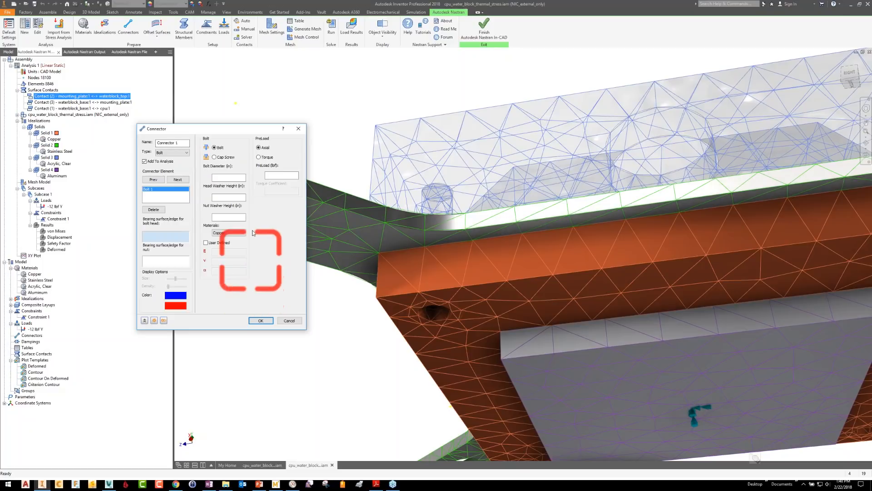
left_click(222, 158)
left_click(222, 157)
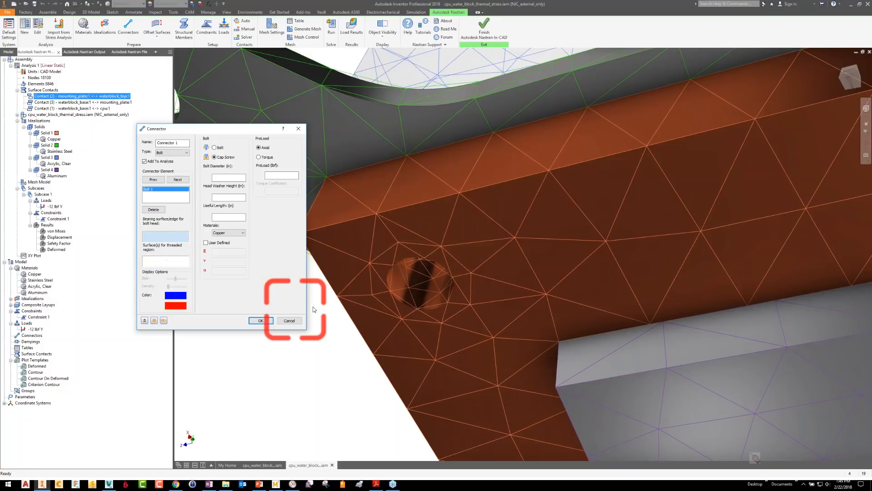
Assign the ring face around the base's corner hole as bolt head bearing surface and the top's matching hole as threaded region
left_click(381, 272)
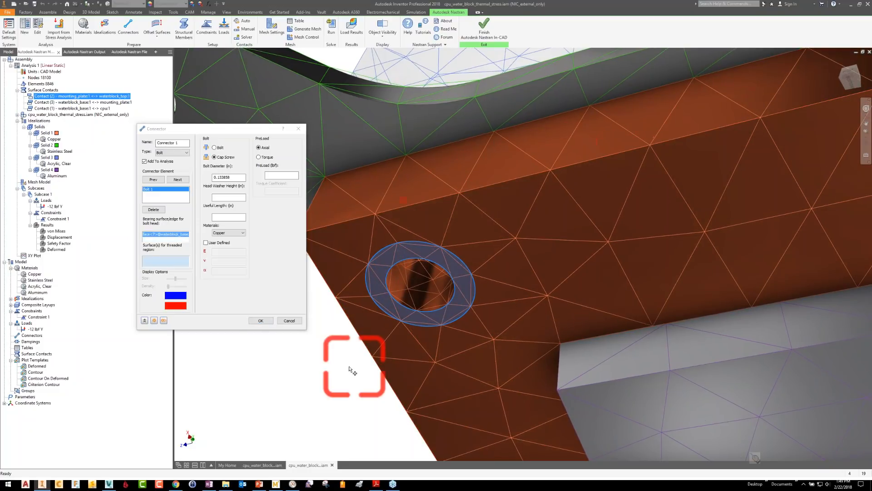
left_click(152, 257)
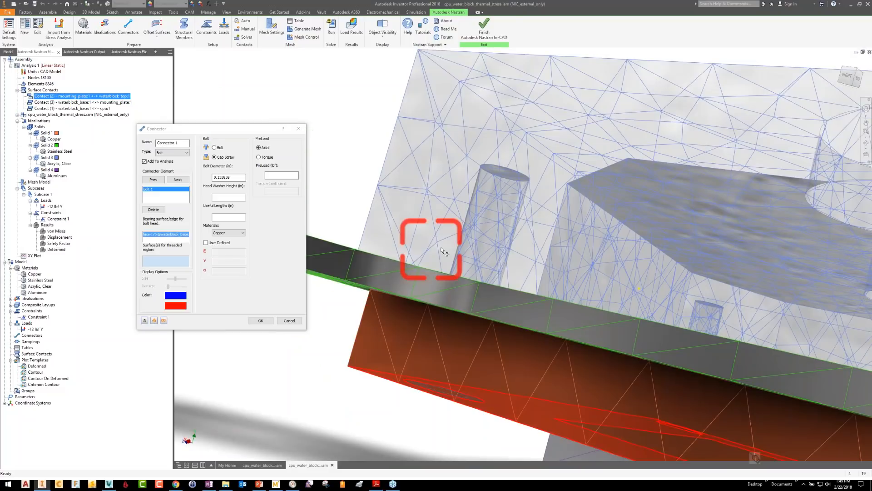
left_click(488, 216)
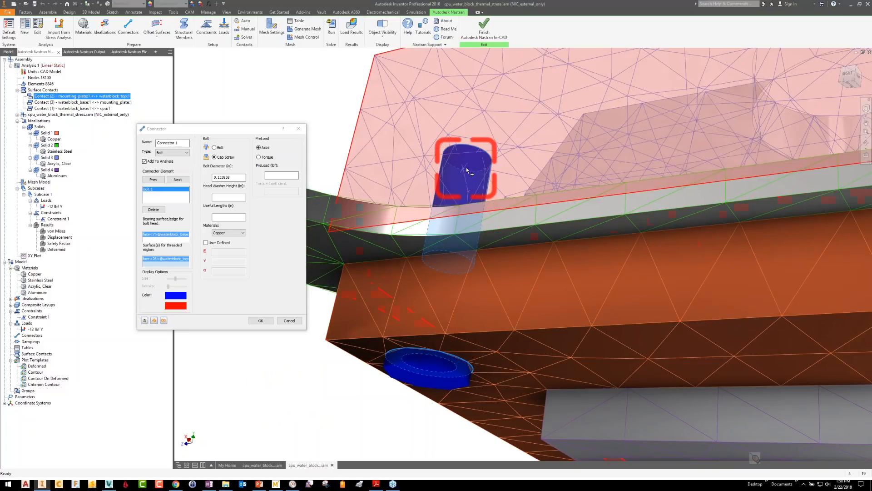
left_click(462, 205)
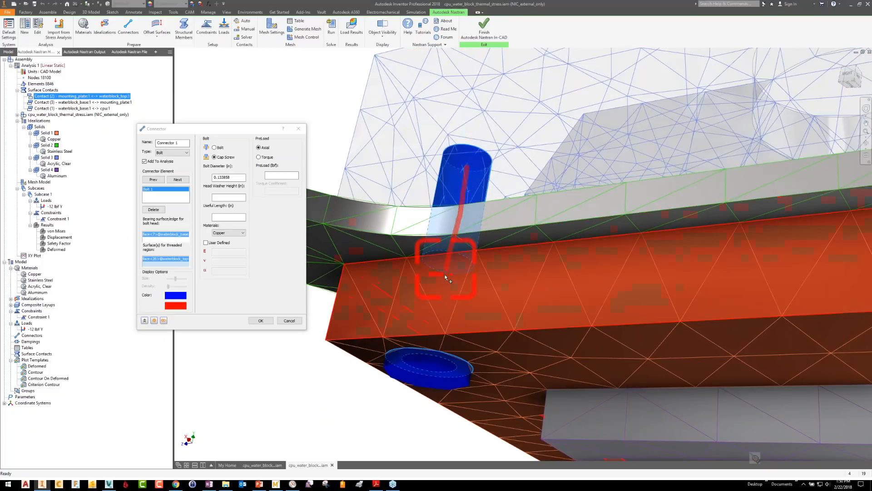
left_click(432, 358)
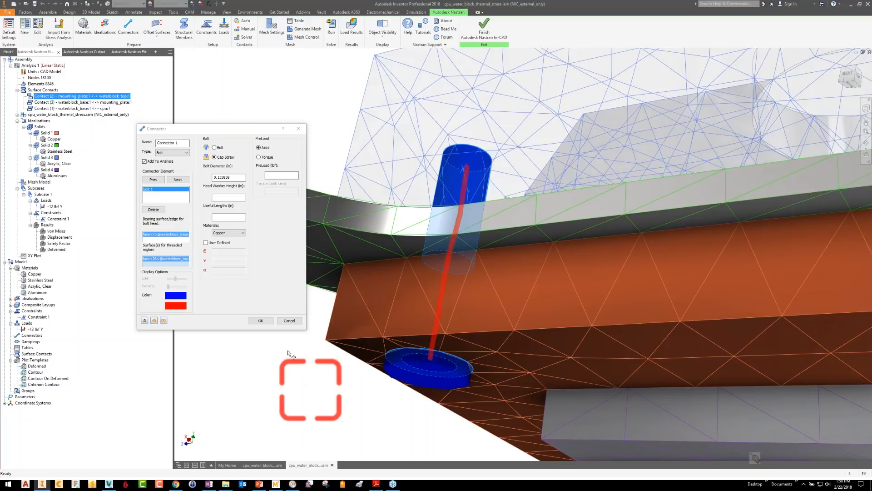
Set the cap screw's bolt diameter to 0.125 in and leave its head washer height blank
left_click(230, 177)
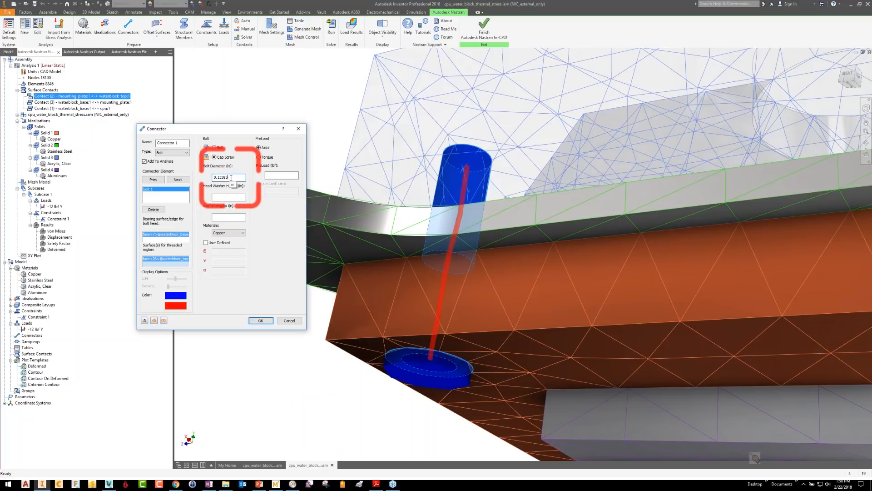
key("BackSpace")
key("BackSpace")
key("BackSpace")
key("BackSpace")
key("BackSpace")
type("25")
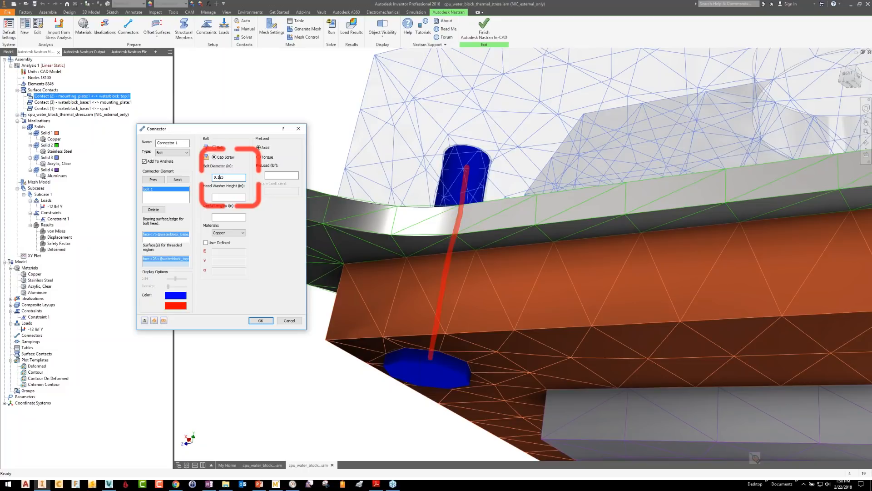
left_click(229, 198)
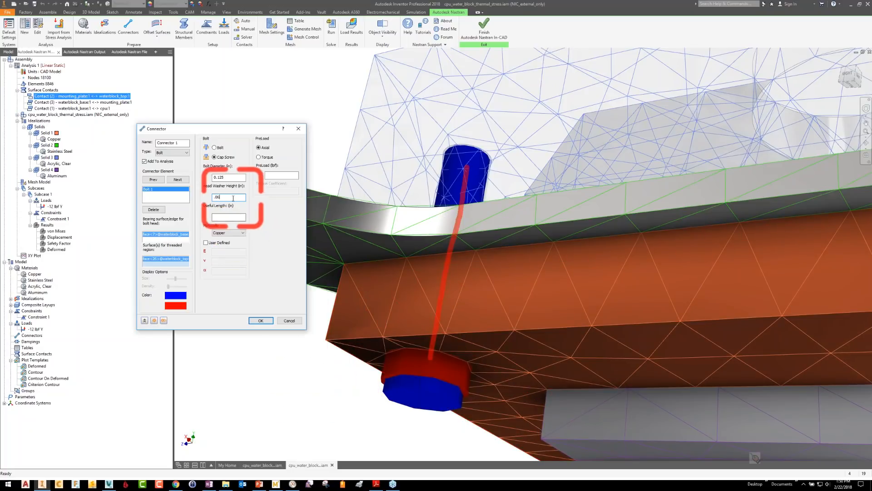
key("BackSpace")
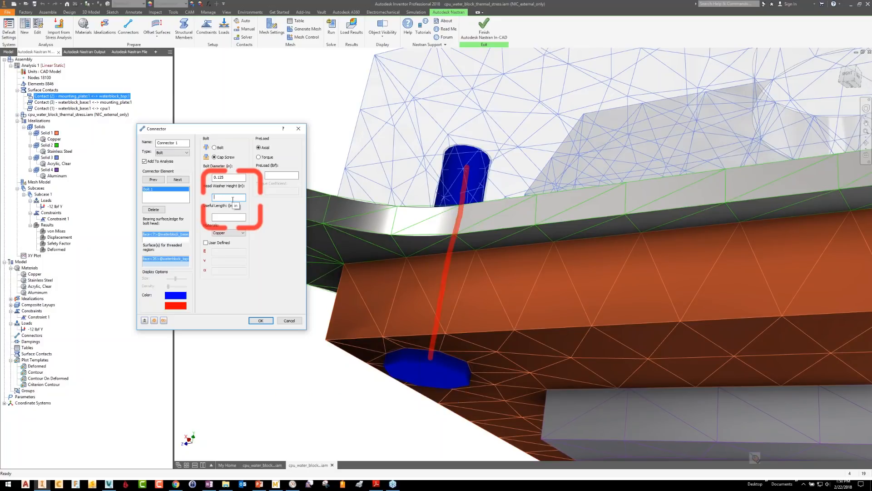
Set the cap screw's useful length to 0.375 in and its material to Stainless Steel
left_click(229, 217)
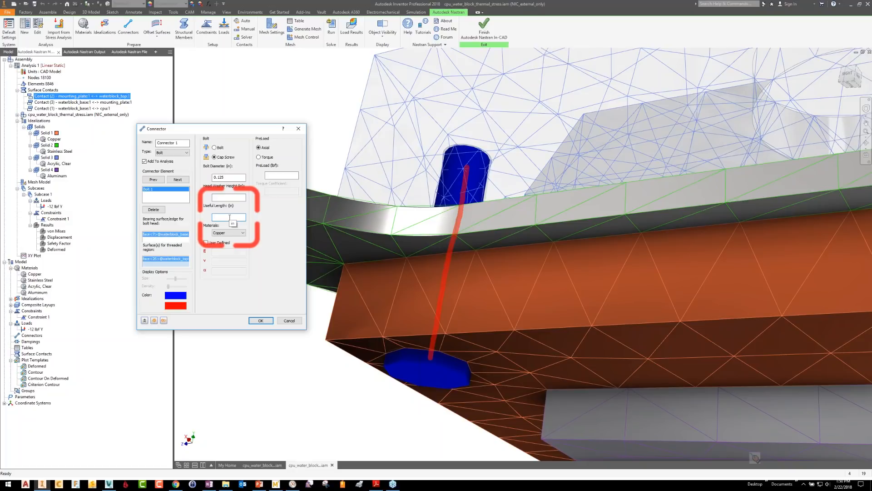
type(".375")
left_click(224, 233)
left_click(225, 244)
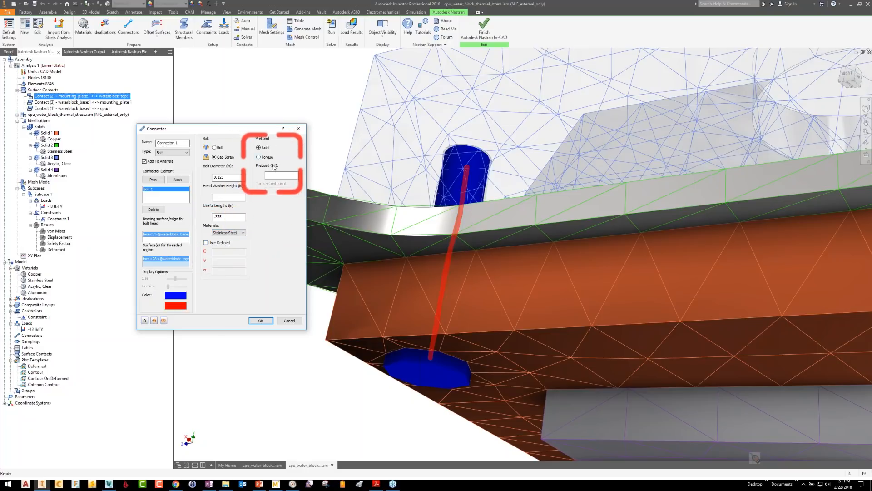
Set the cap screw's axial preload to 4.5 lbf and create the connector
left_click(274, 175)
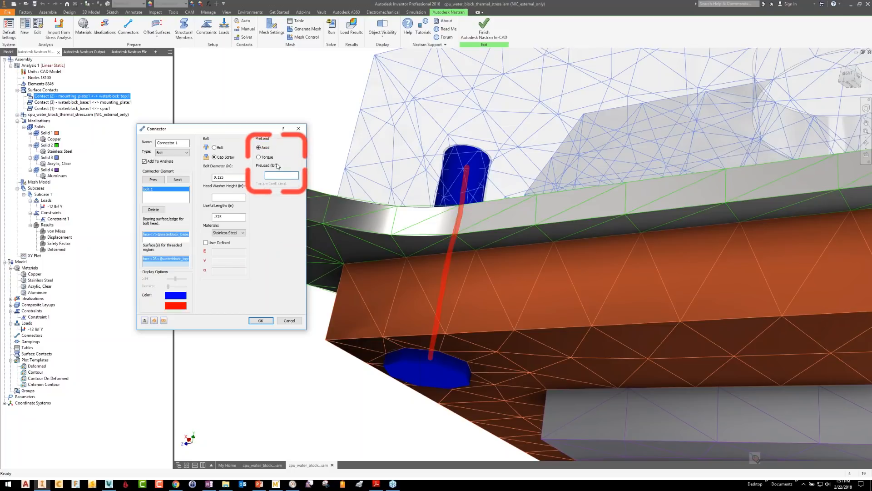
type("4.5")
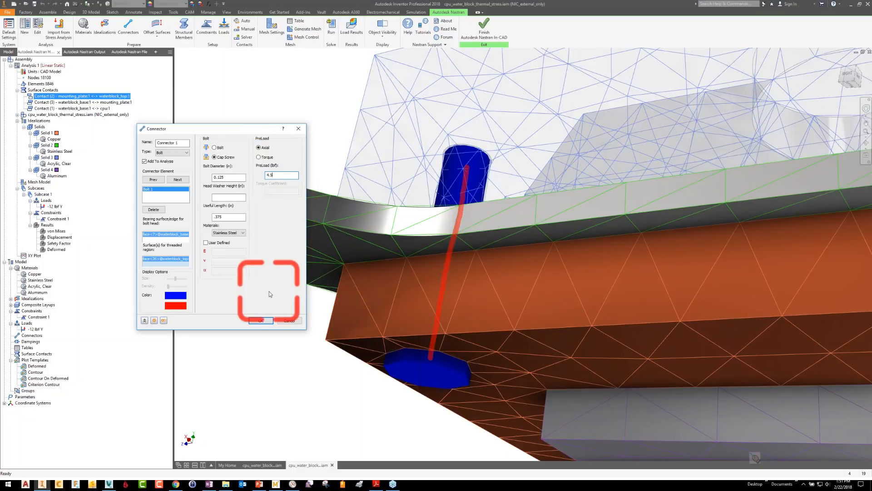
left_click(260, 320)
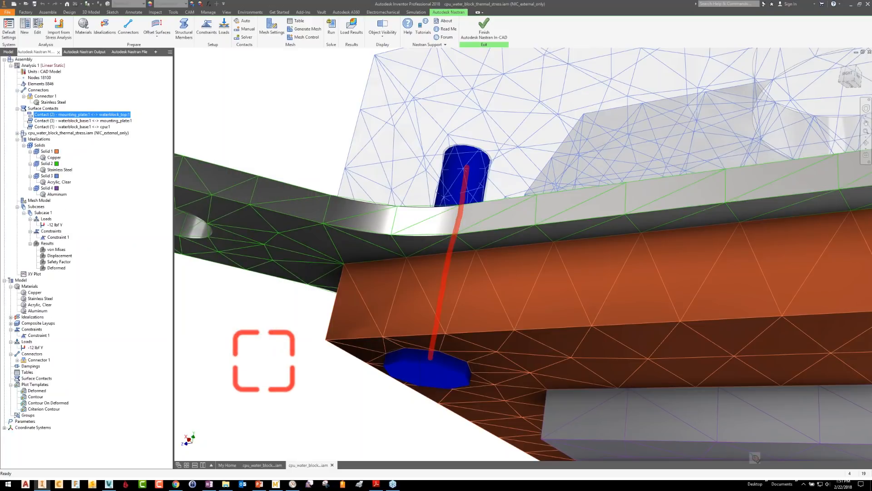
Reopen the finished cap screw connector for editing and create a duplicate of it
scroll(263, 361, "down", 3)
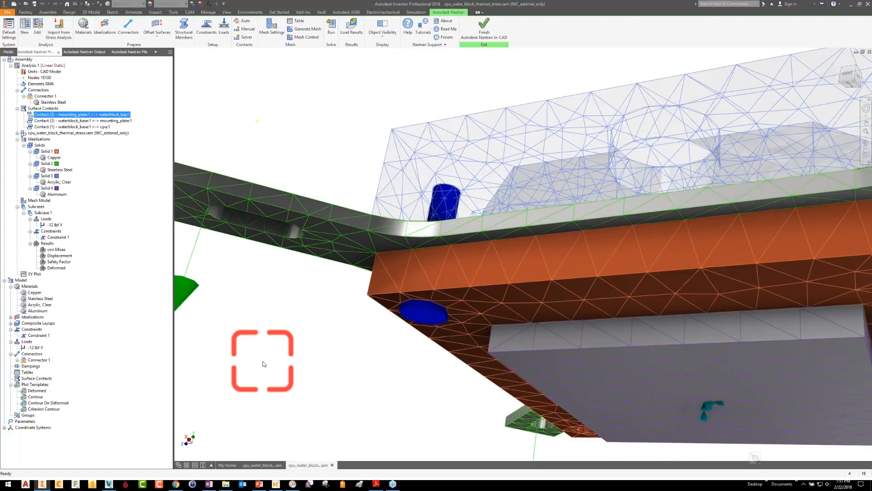
scroll(263, 363, "down", 4)
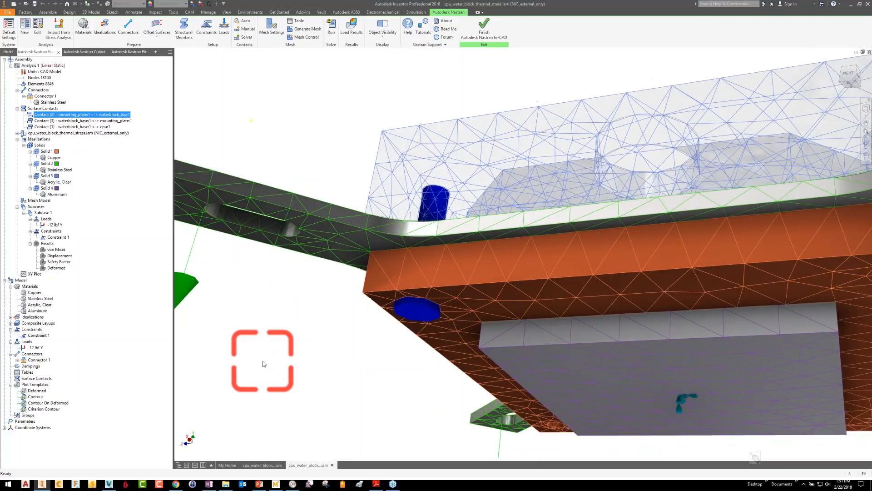
scroll(263, 364, "up", 3)
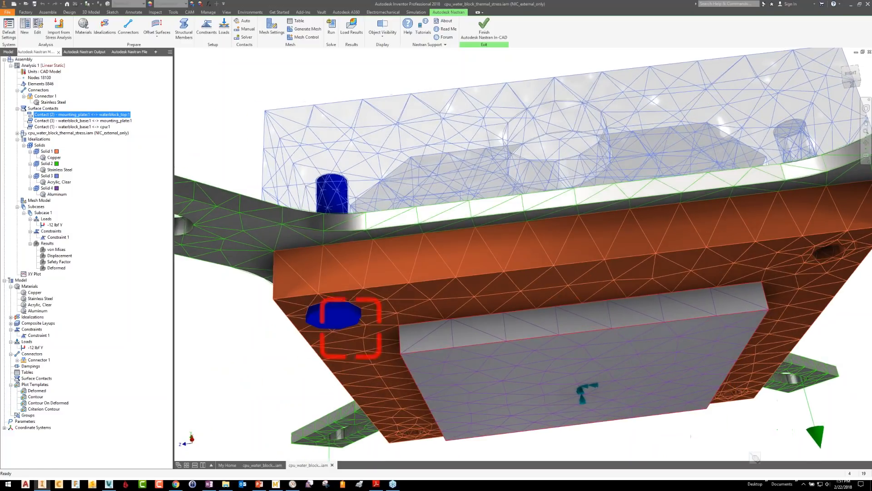
double_click(338, 314)
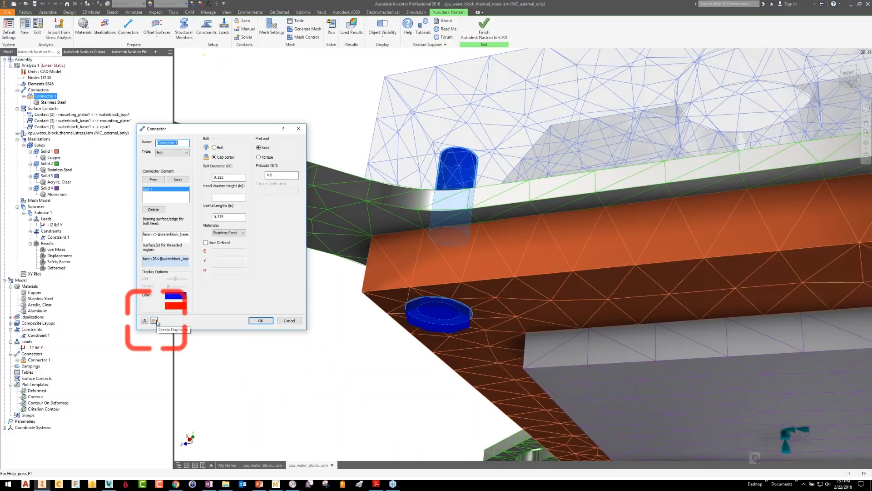
left_click(154, 320)
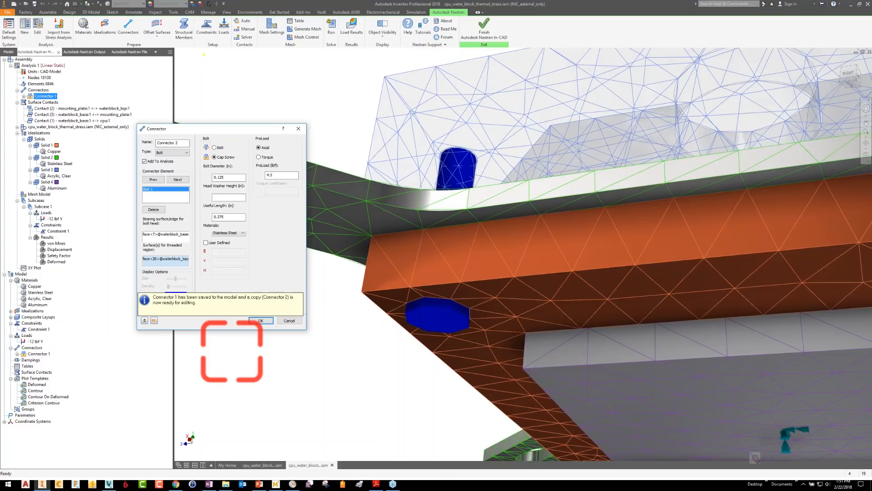
Reassign the duplicate's bearing surface to the second corner hole's ring face and its threaded region to the top's matching hole
scroll(589, 255, "down", 4)
middle_click_drag(545, 259, 519, 261, "shift")
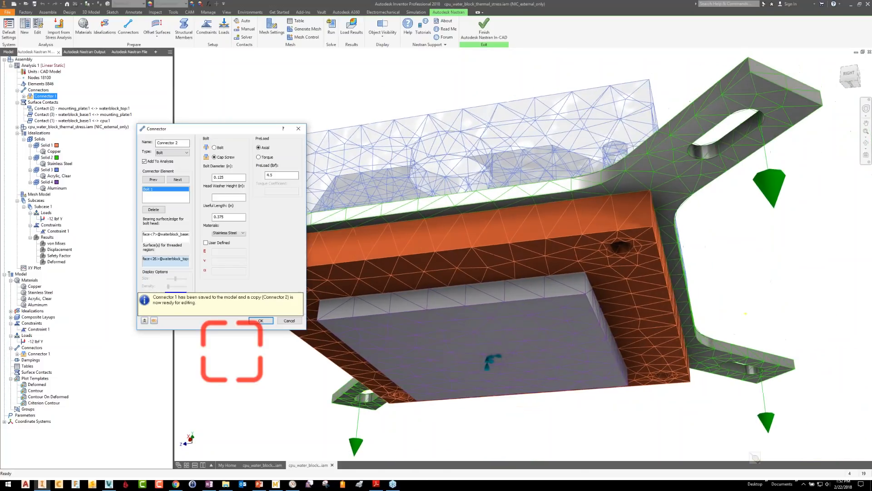
middle_click_drag(231, 351, 268, 284, "shift")
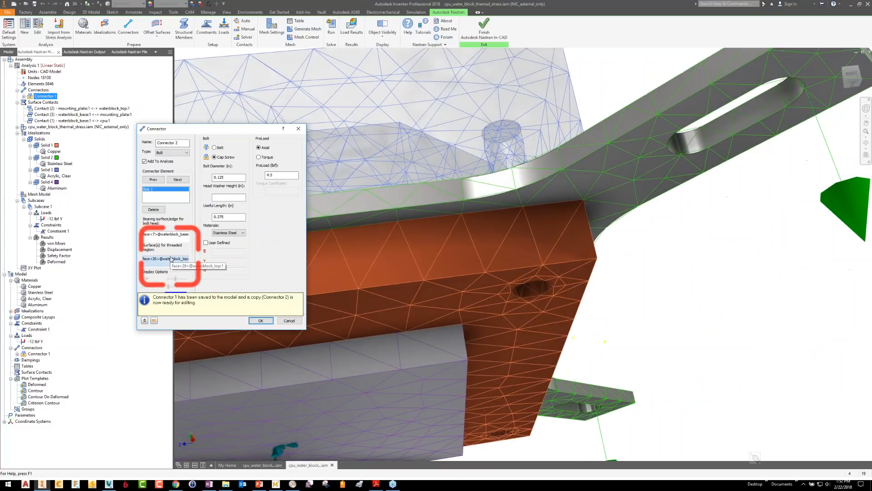
left_click(462, 384)
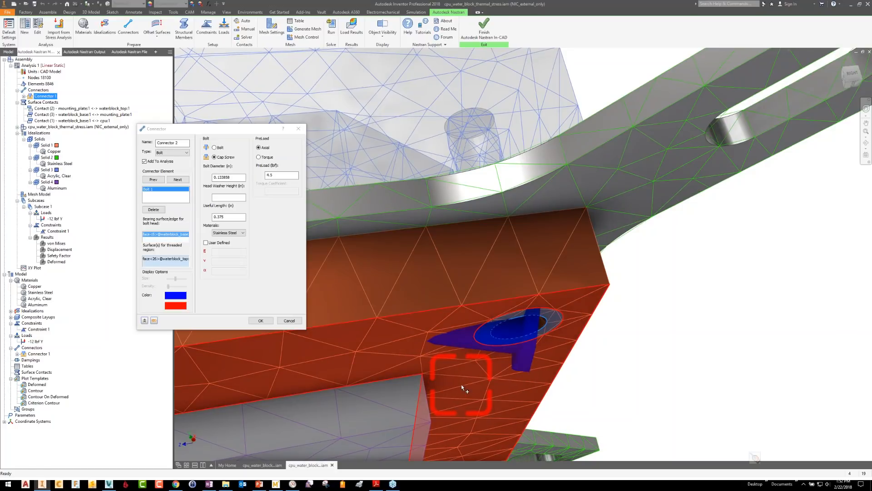
left_click(179, 271)
right_click(175, 263)
left_click(194, 277)
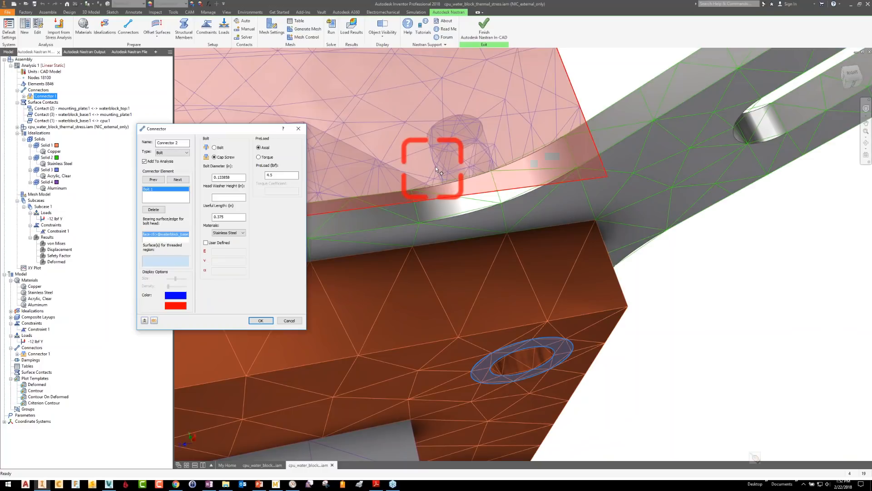
left_click(463, 162)
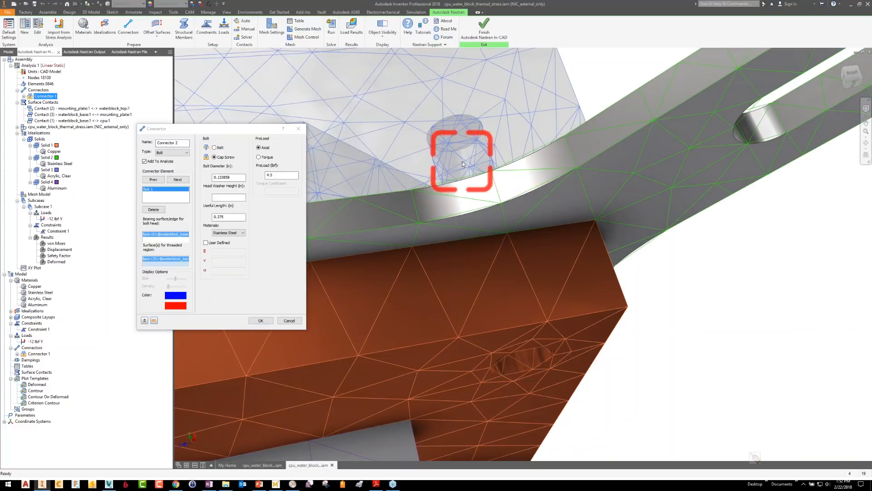
middle_click_drag(725, 302, 722, 291, "shift")
Duplicate the second bolt and assign the third corner's ring face as bearing surface and the top's matching hole as threaded region
left_click(154, 320)
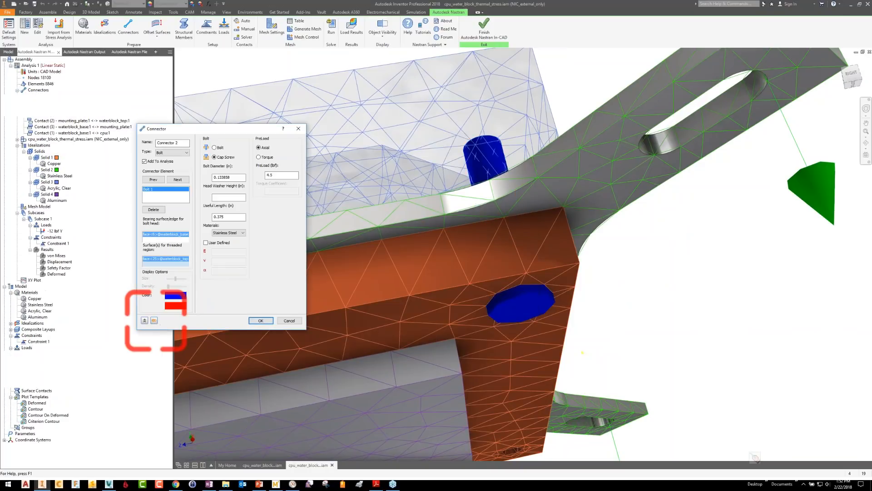
middle_click_drag(582, 352, 459, 277, "shift")
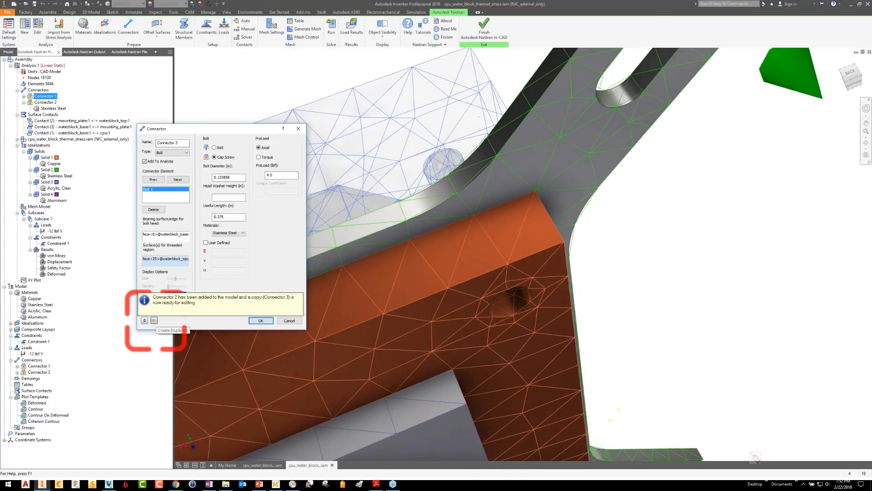
left_click(173, 237)
left_click(484, 316)
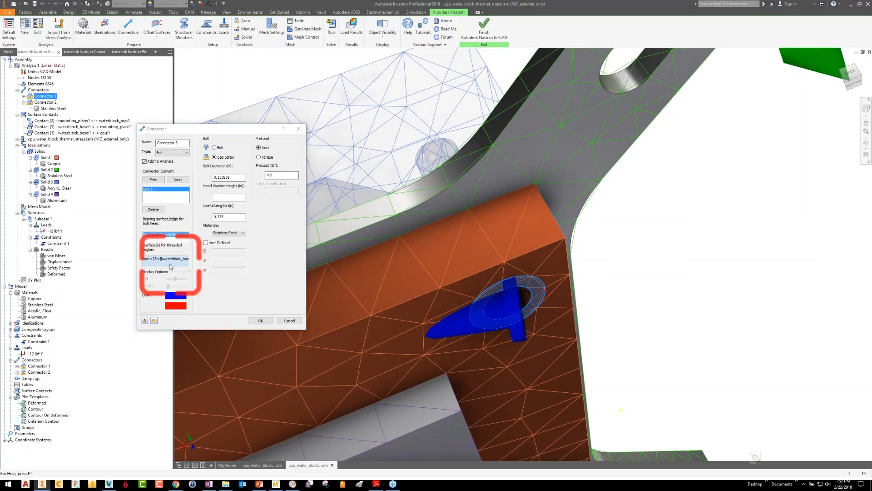
left_click(179, 260)
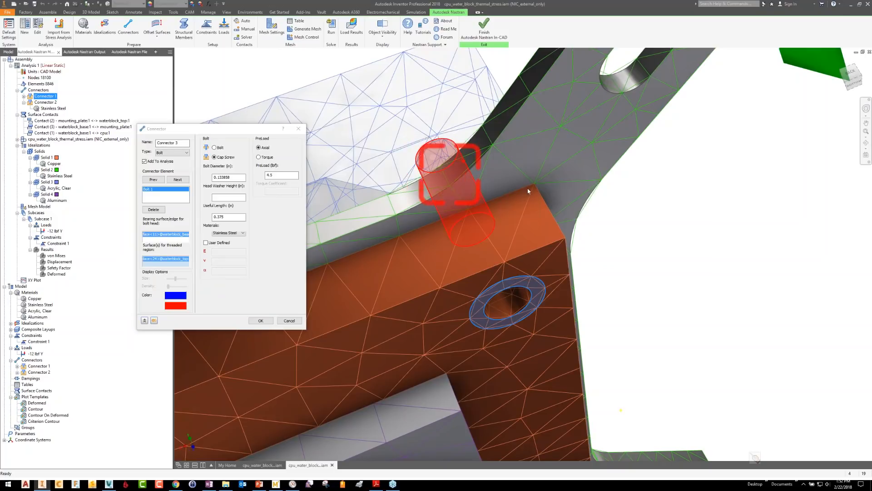
left_click(427, 164)
Duplicate the third bolt and set its bearing surface to the ring face around the base's fourth corner hole
scroll(432, 218, "down", 4)
middle_click_drag(500, 282, 364, 282, "shift")
scroll(561, 370, "up", 3)
middle_click_drag(720, 239, 721, 238, "shift")
scroll(721, 237, "up", 2)
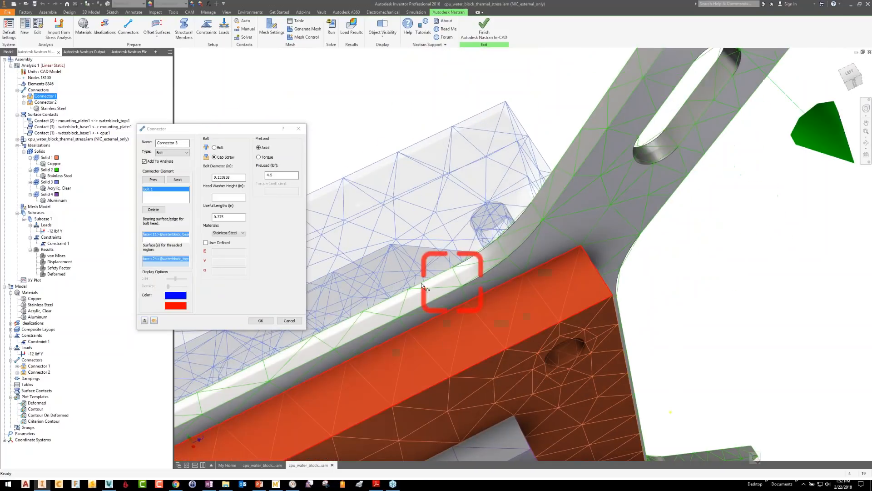
left_click(154, 321)
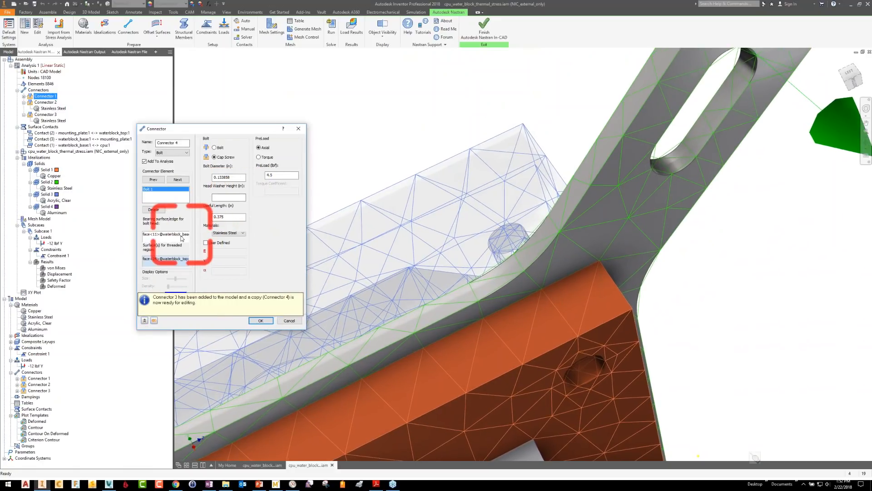
left_click(168, 234)
left_click(549, 364)
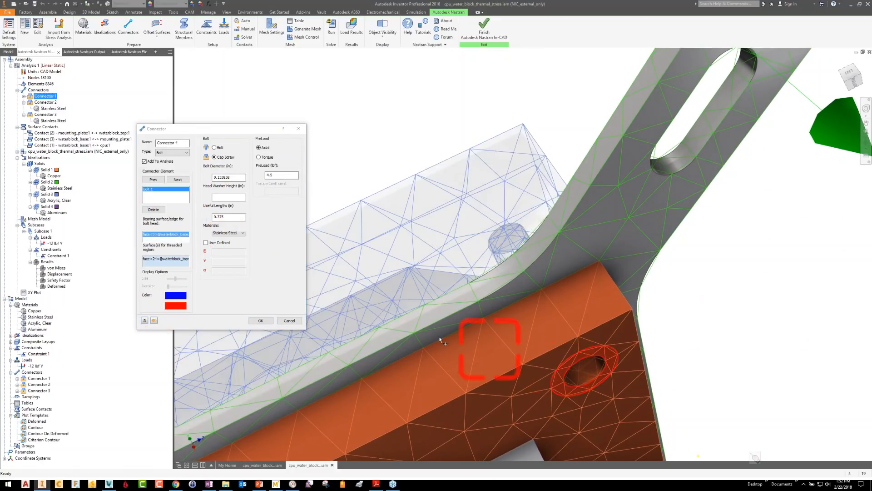
Replace the fourth bolt's threaded region with the top's matching hole face and create the connector
right_click(165, 263)
left_click(182, 275)
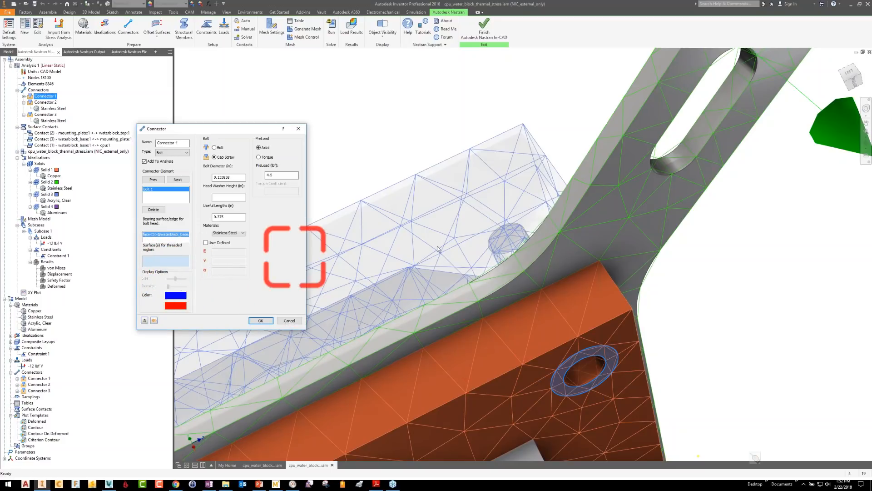
right_click(511, 243)
left_click(528, 245)
left_click(511, 243)
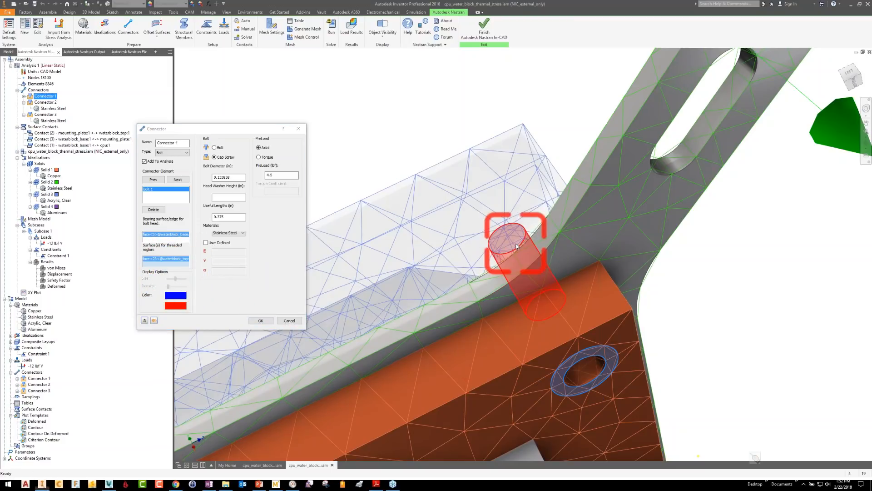
scroll(727, 314, "down", 5)
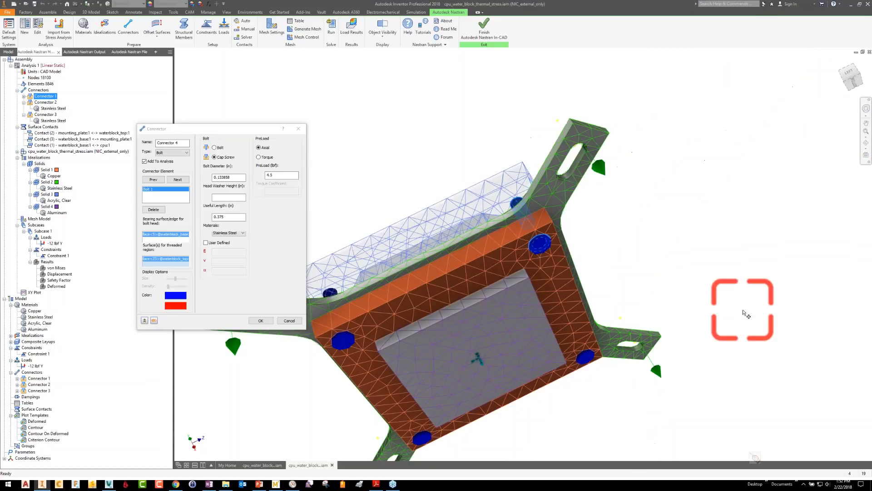
left_click(260, 320)
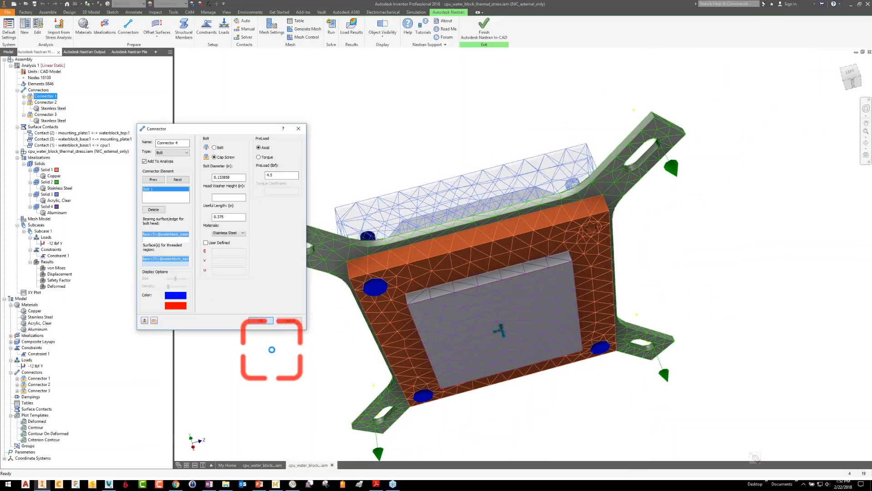
Run the linear static analysis with the four bolt connectors and dismiss the solver's completion message
middle_click_drag(272, 349, 473, 410, "shift")
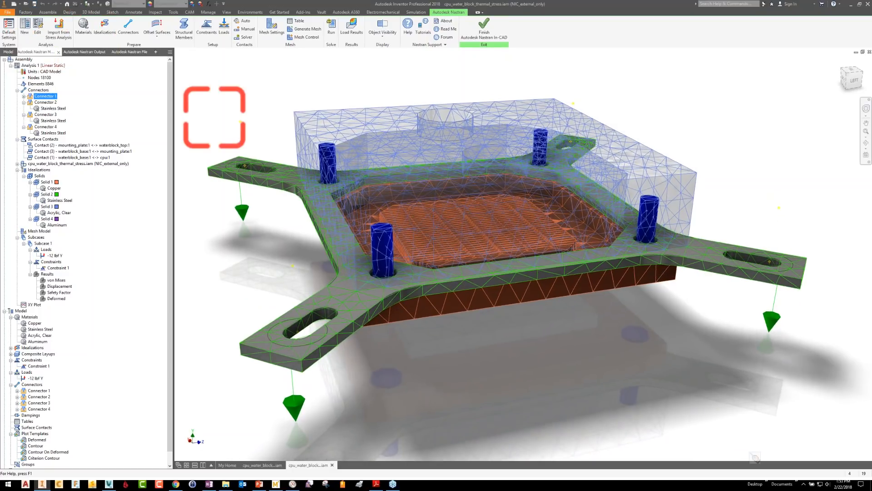
left_click(465, 217)
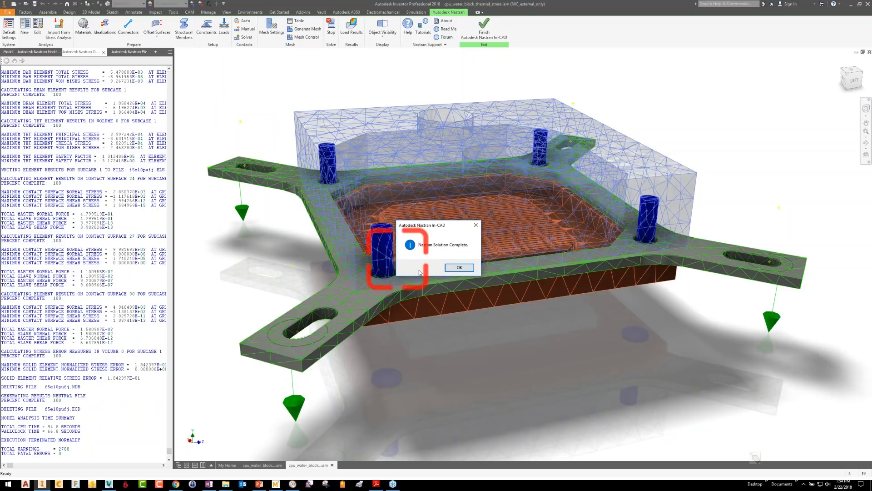
left_click(459, 267)
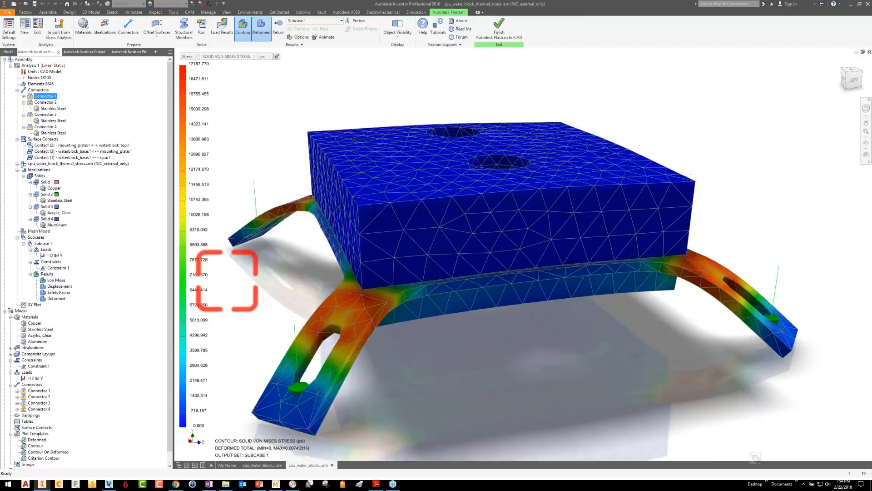
Animate the deformed von Mises stress result and examine the assembly from the side and from above
middle_click_drag(535, 354, 525, 359, "shift")
left_click(324, 37)
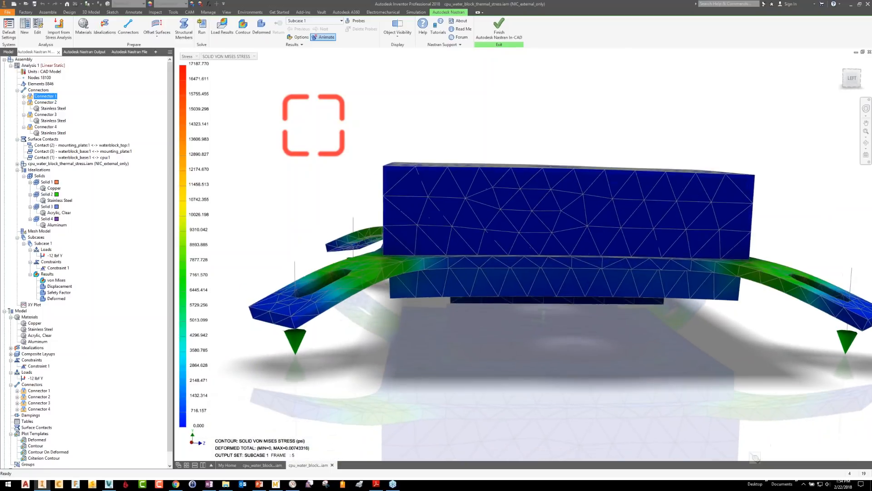
scroll(377, 255, "up", 8)
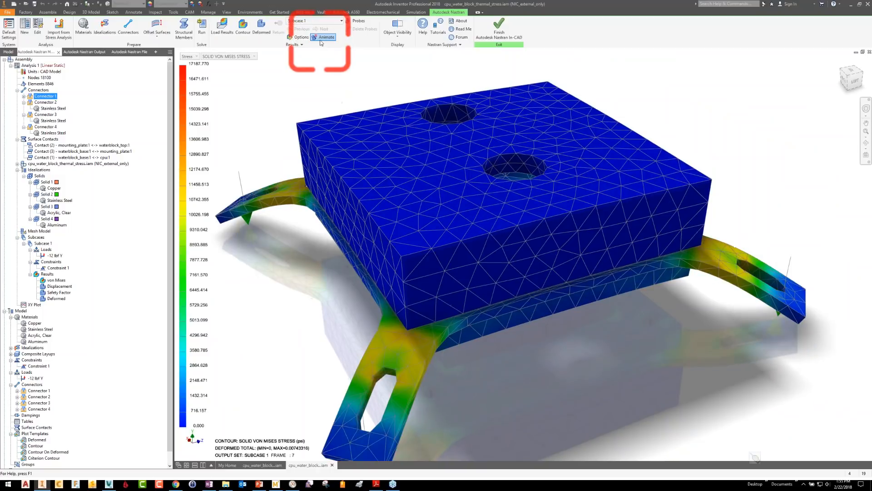
Define a spring connector with stiffness enabled between the work point above the near mounting arm and the one in its slot
left_click(638, 366)
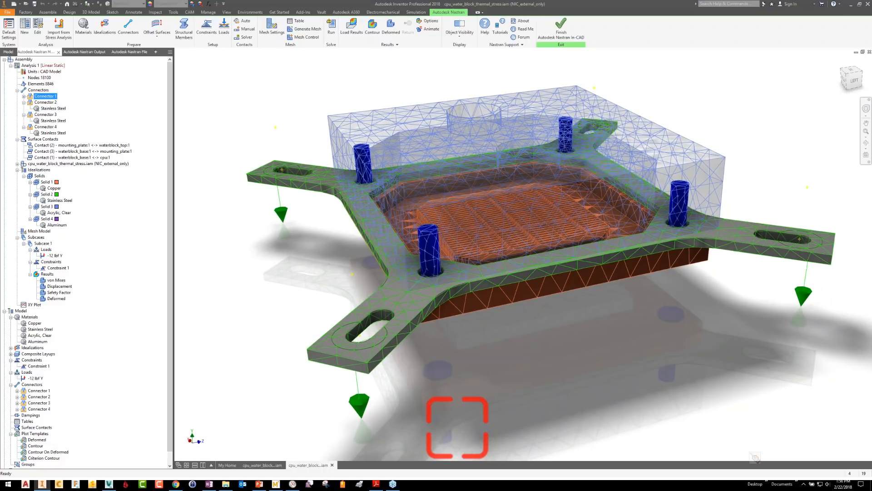
middle_click_drag(522, 273, 524, 257)
scroll(318, 313, "up", 4)
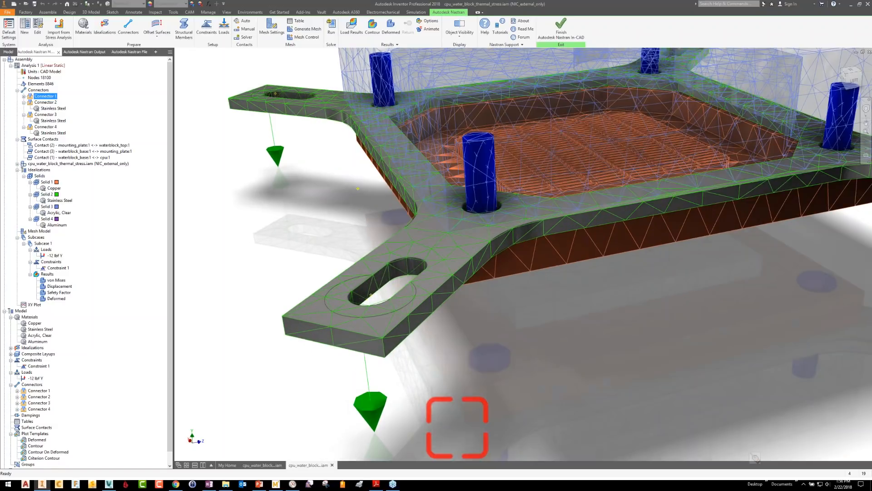
scroll(370, 312, "up", 1)
scroll(439, 98, "up", 1)
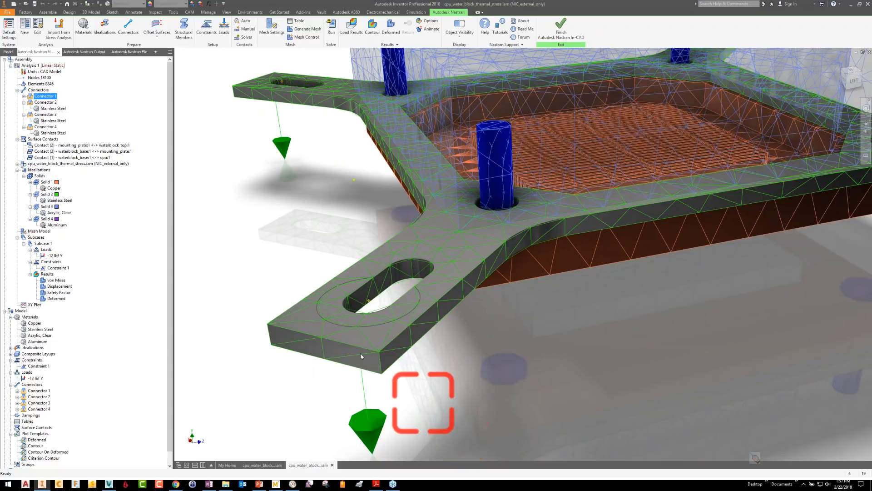
left_click(130, 39)
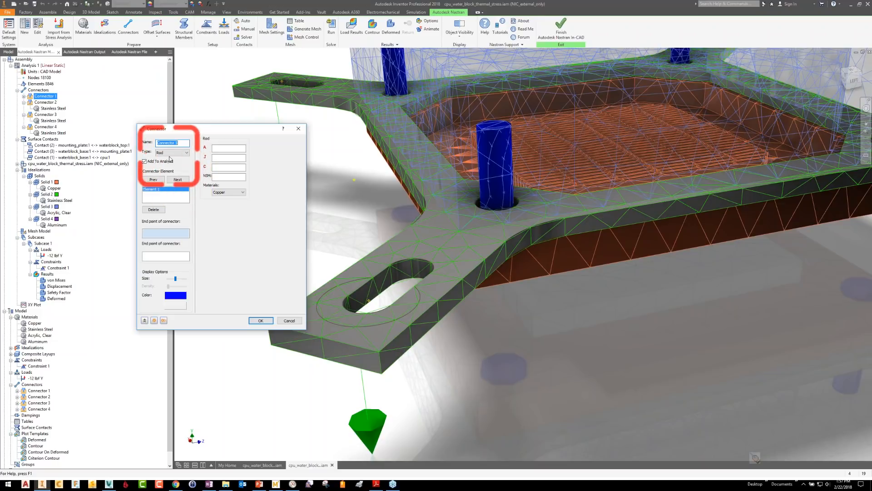
left_click(172, 152)
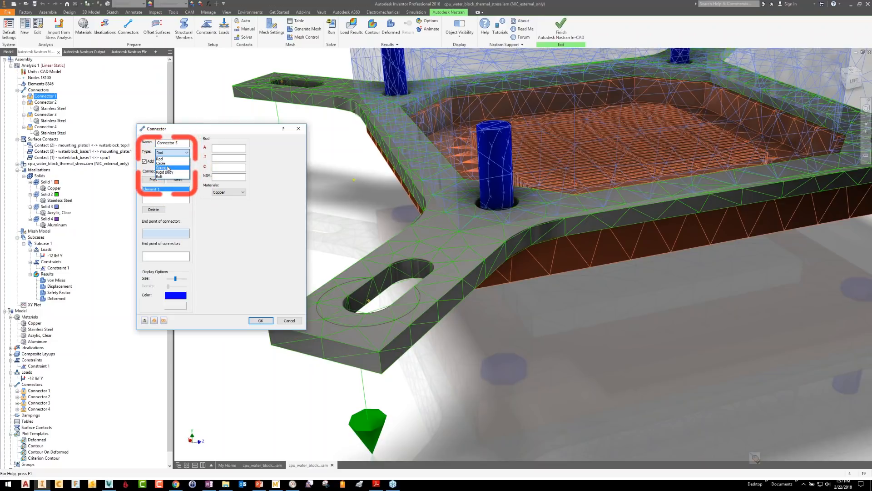
left_click(168, 167)
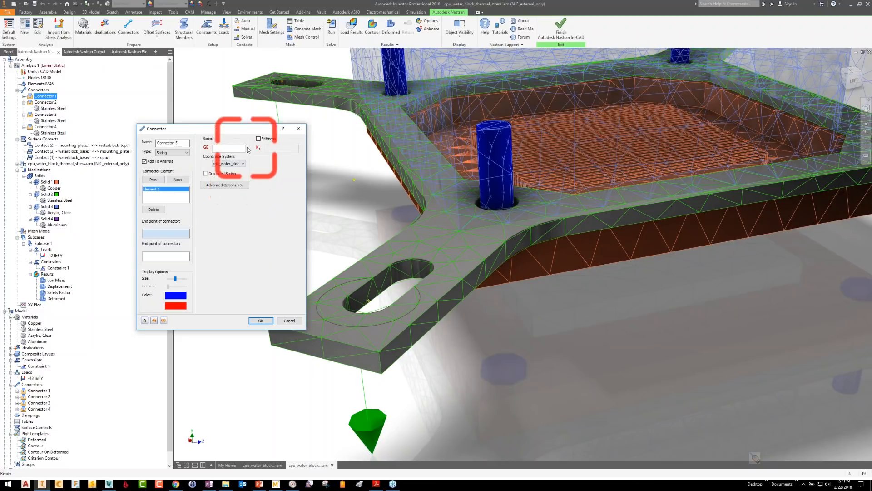
left_click(259, 139)
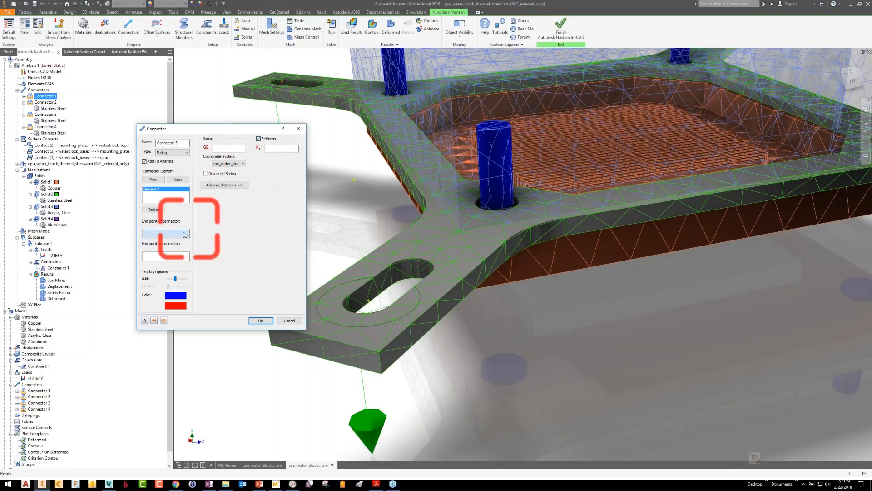
left_click(354, 181)
left_click(369, 300)
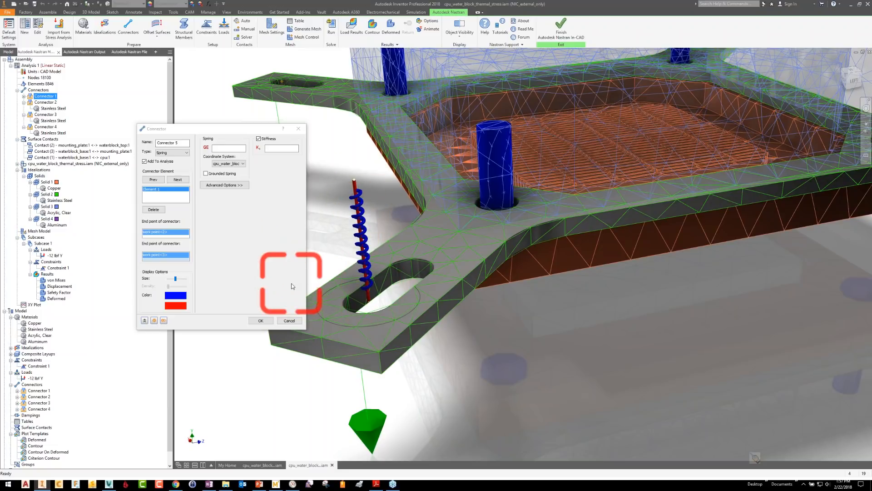
Set the spring's K2 stiffness to 143 and add the connector with a copy ready for editing
left_click(241, 185)
left_click(273, 157)
type("143")
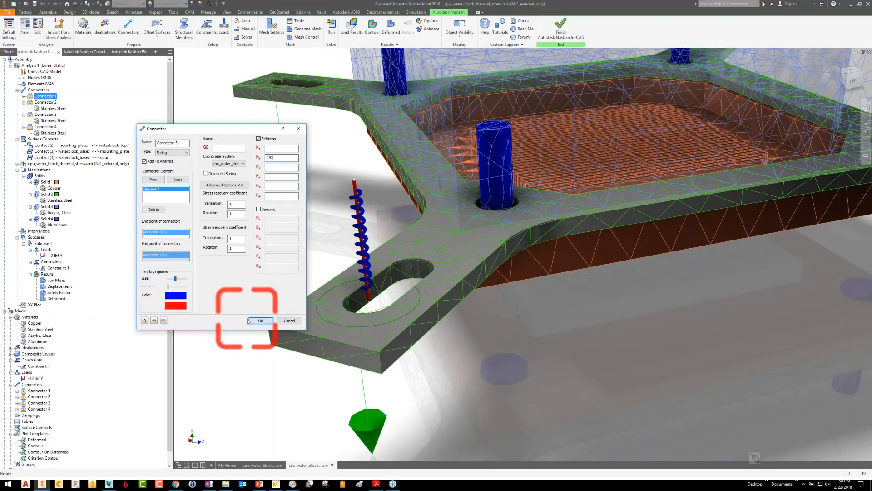
left_click(164, 321)
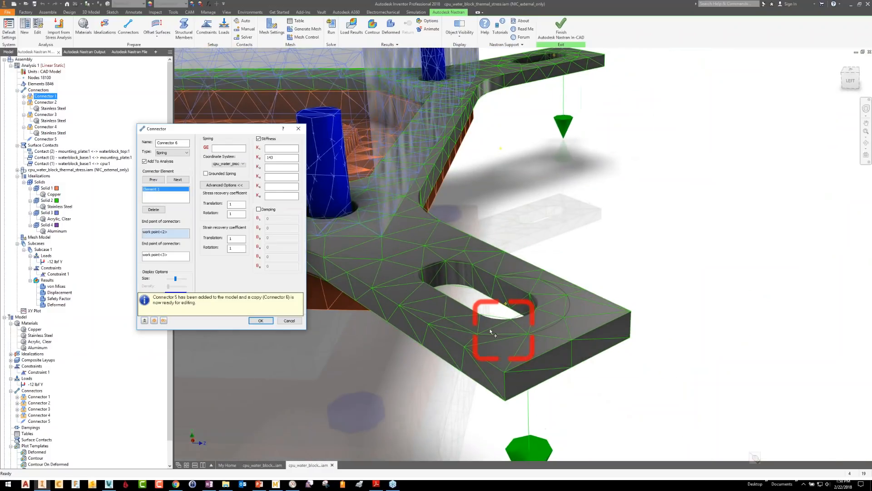
Add two more 143-stiffness springs from copies, each between the paired work points of the next mounting arm
left_click(505, 305)
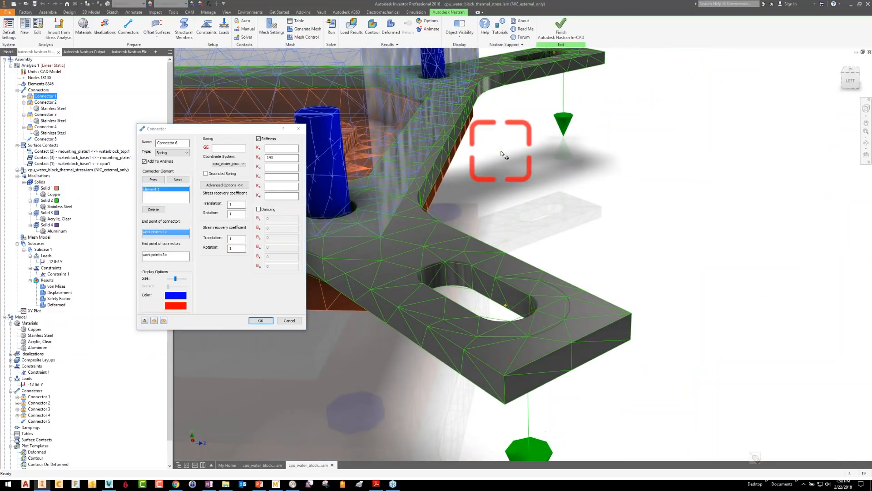
left_click(508, 304)
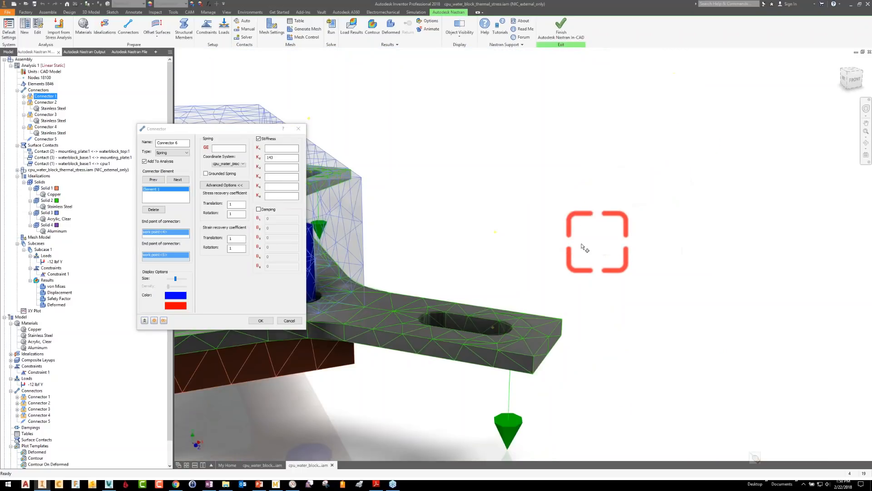
left_click(164, 320)
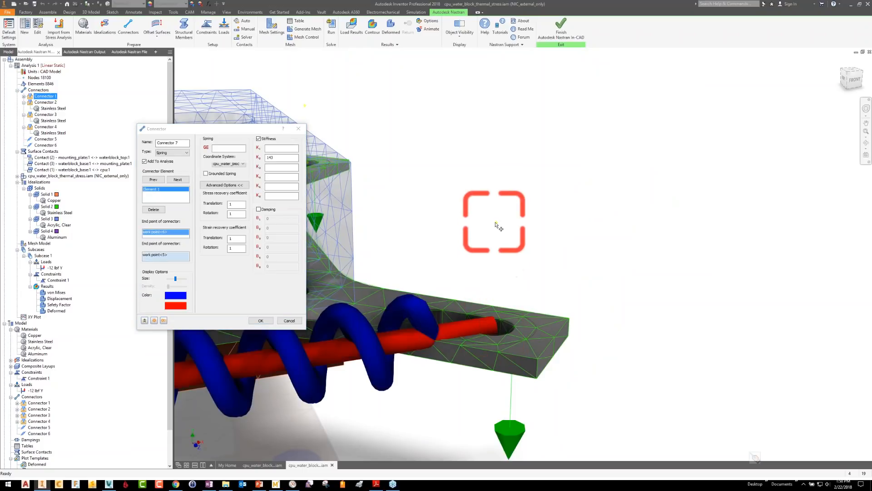
left_click(499, 227)
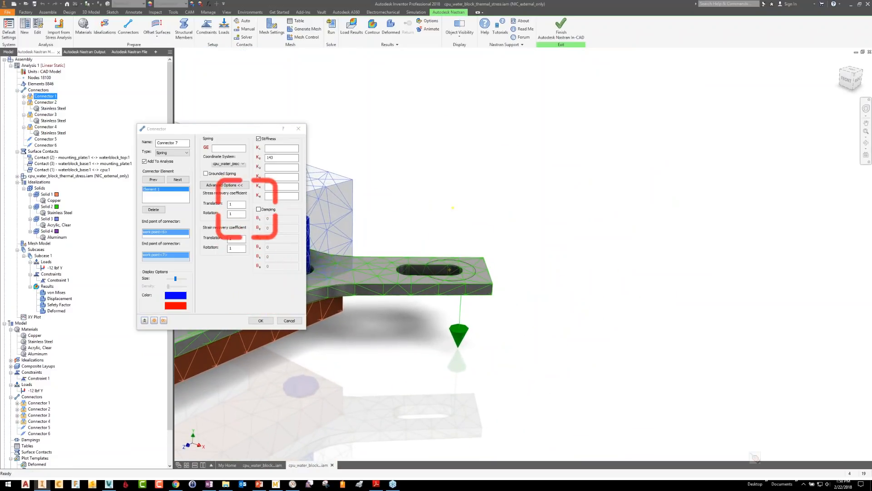
left_click(164, 321)
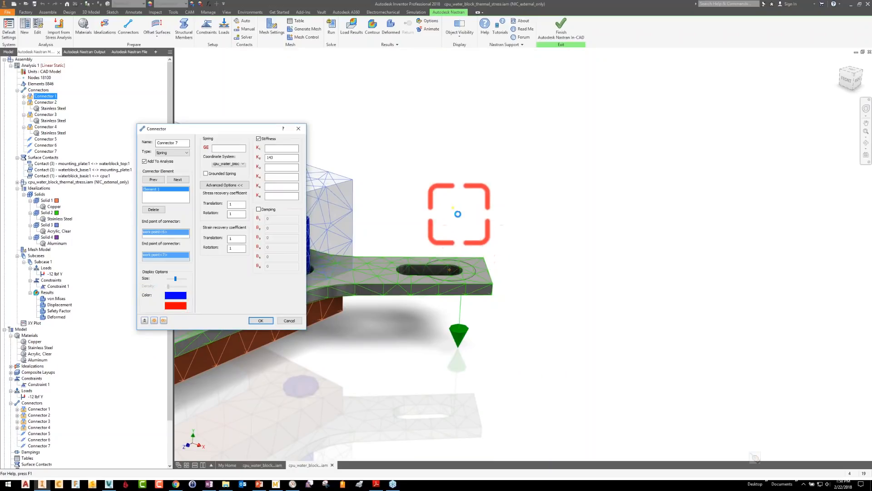
Connect the fourth spring between the last arm's two work points, check all four springs, and create it
left_click(451, 270)
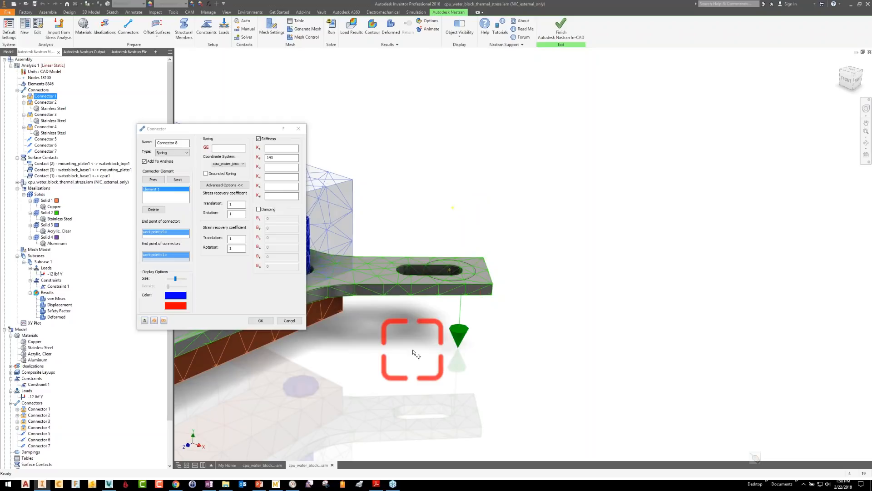
scroll(414, 349, "down", 5)
middle_click_drag(413, 350, 507, 304)
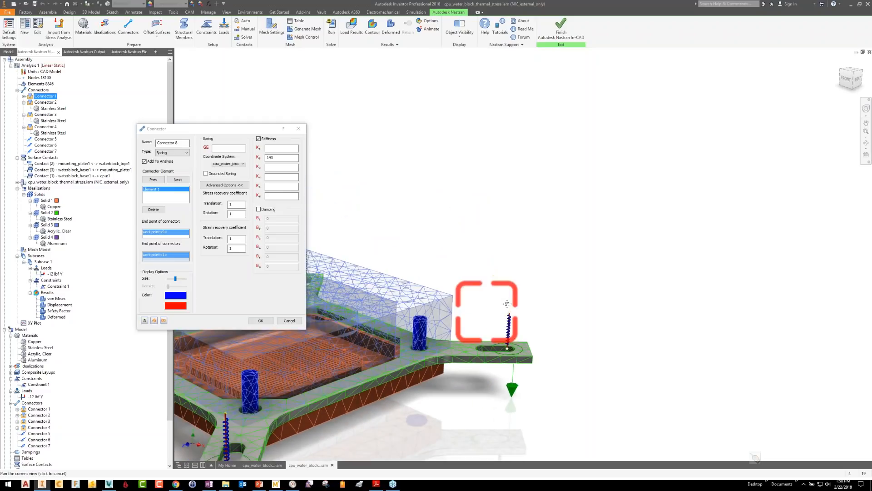
key("F6")
scroll(446, 391, "up", 3)
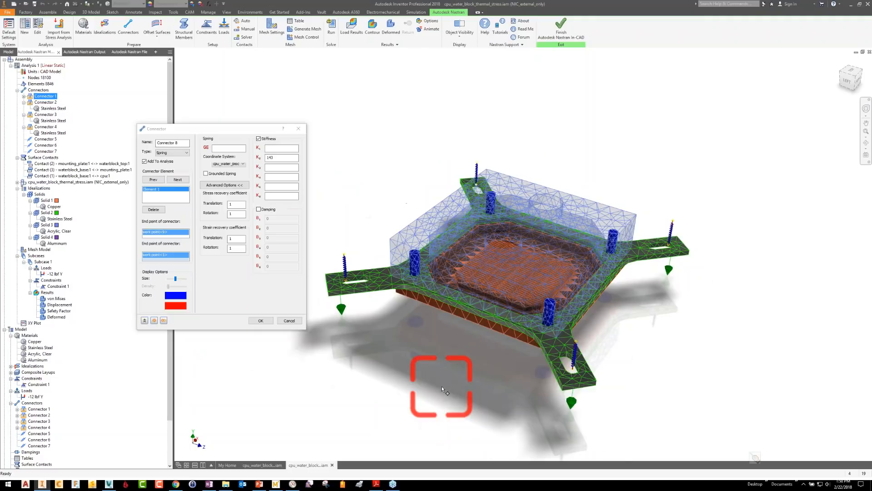
left_click(263, 322)
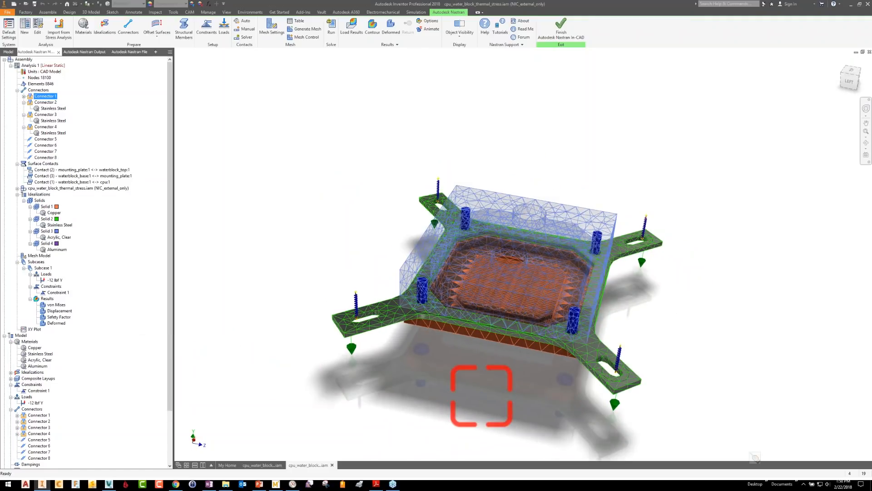
Define a rigid body connector tying the ring face around one arm's slot to the work point at its spring's lower end
scroll(247, 347, "down", 2)
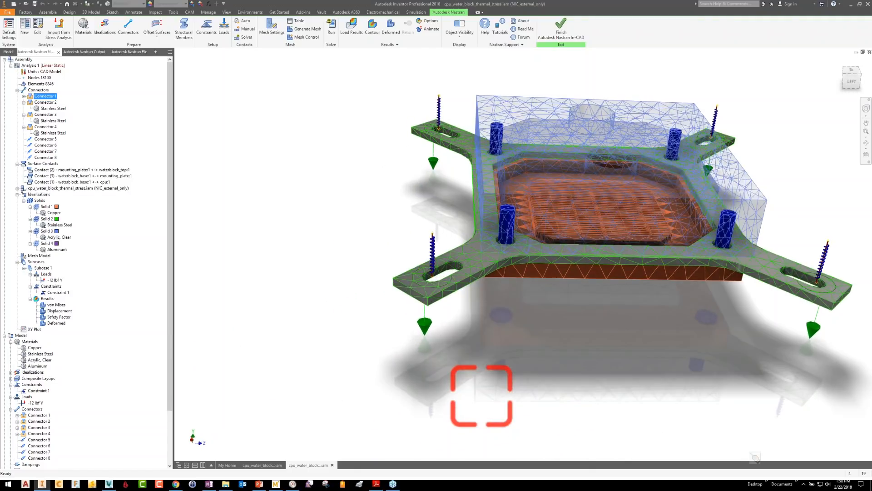
scroll(364, 250, "down", 3)
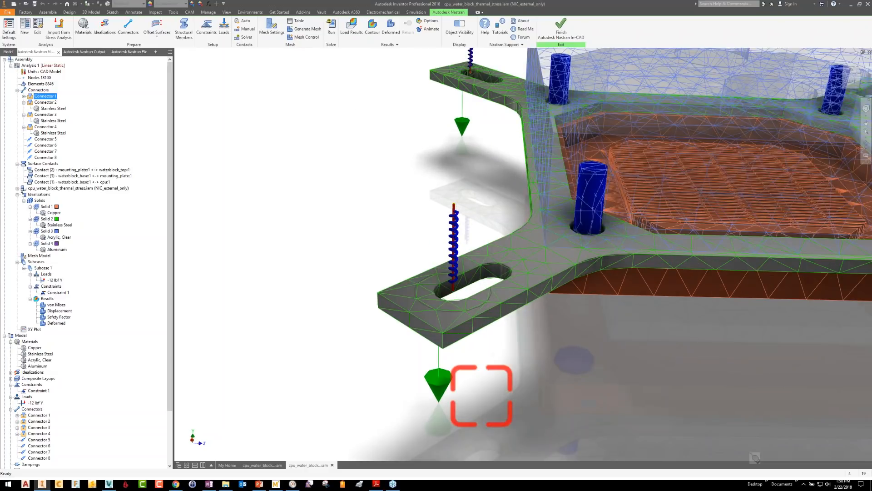
scroll(481, 395, "down", 2)
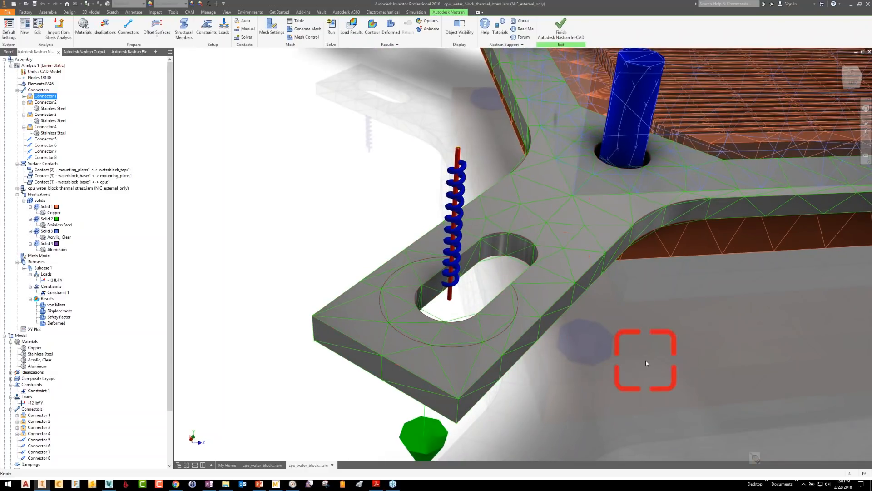
left_click(129, 28)
left_click(172, 153)
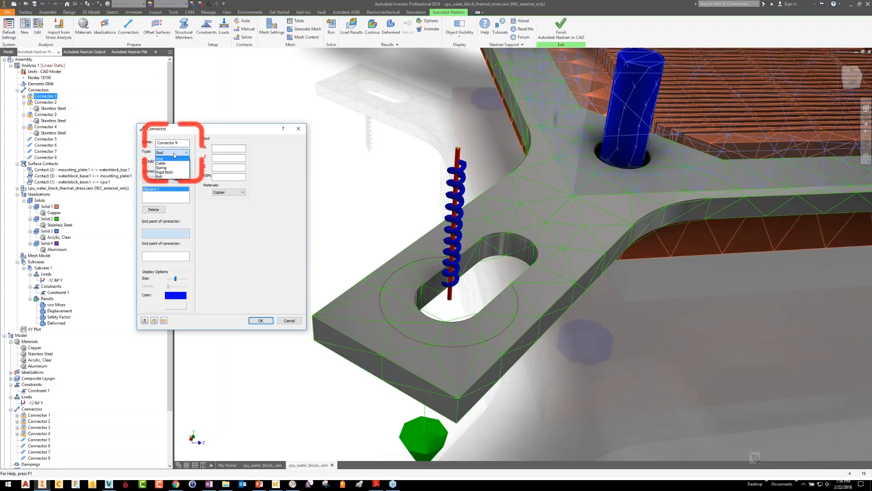
left_click(167, 173)
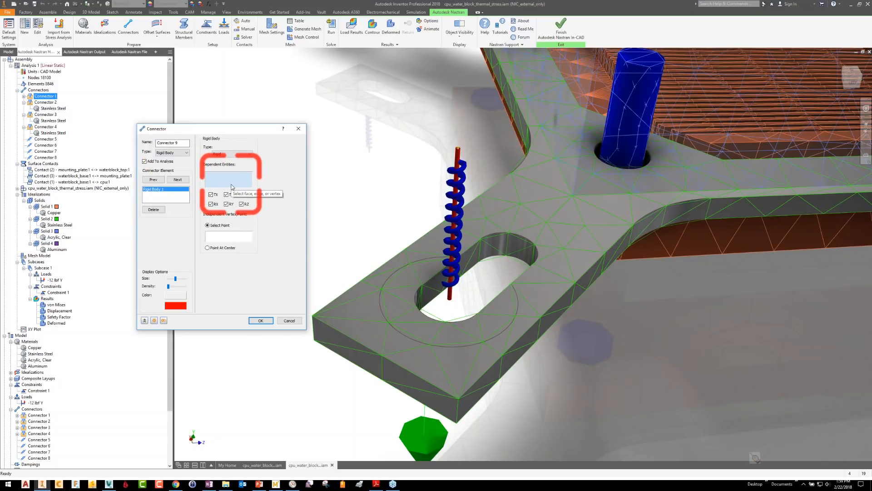
left_click(396, 288)
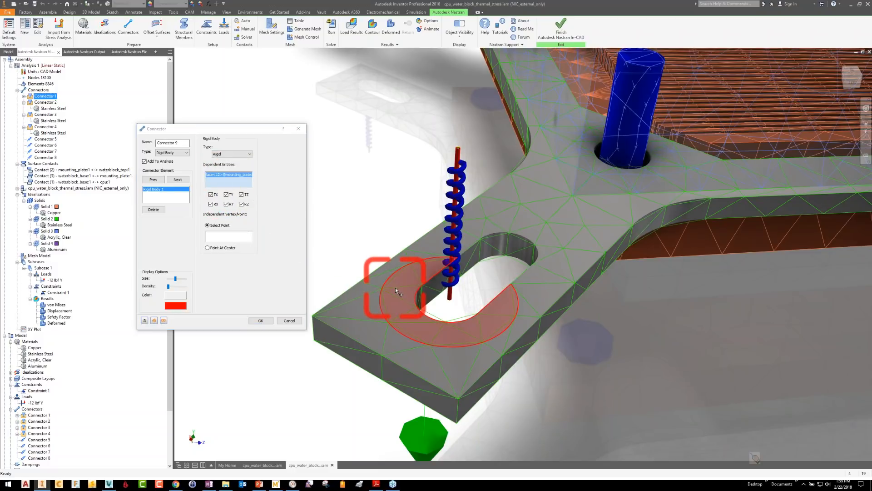
left_click(230, 236)
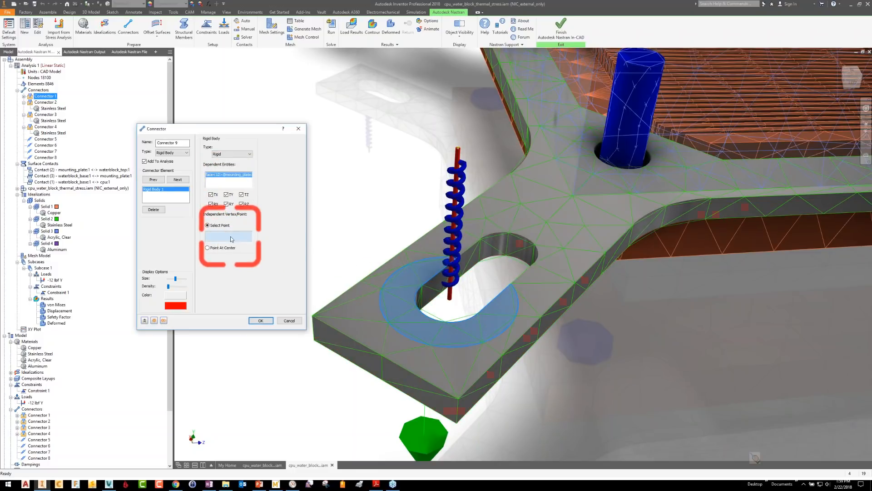
left_click(433, 298)
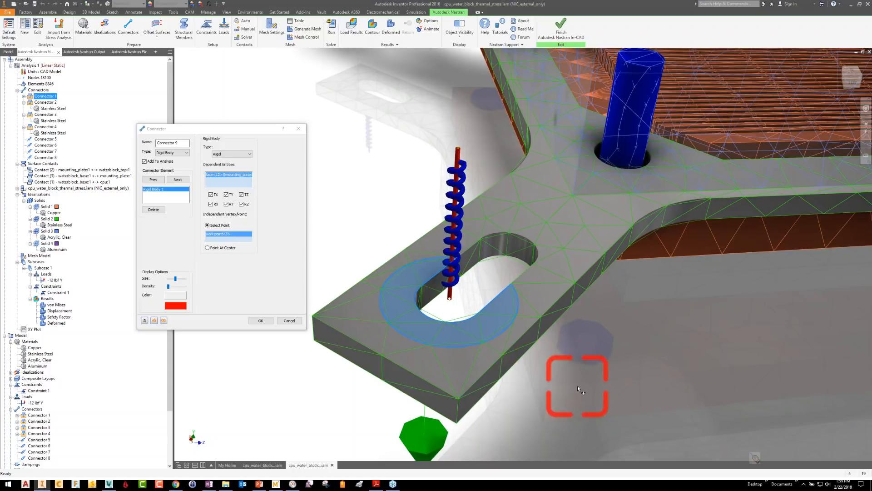
Reduce the rigid body's symbol display size and add the connector with a copy ready for editing
scroll(432, 382, "down", 2)
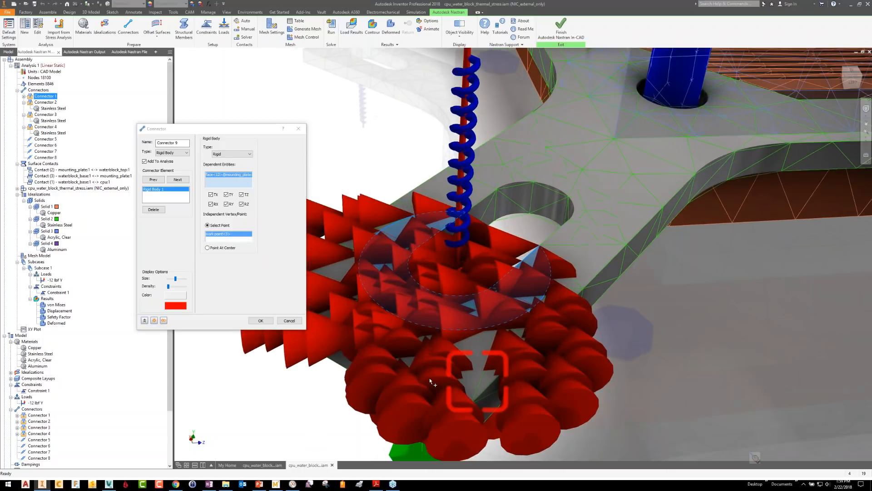
left_click_drag(175, 279, 164, 282)
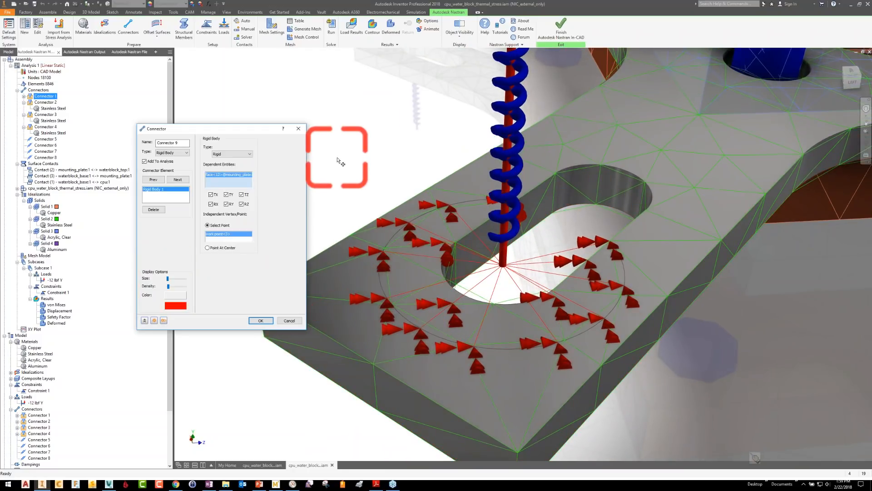
left_click(505, 270)
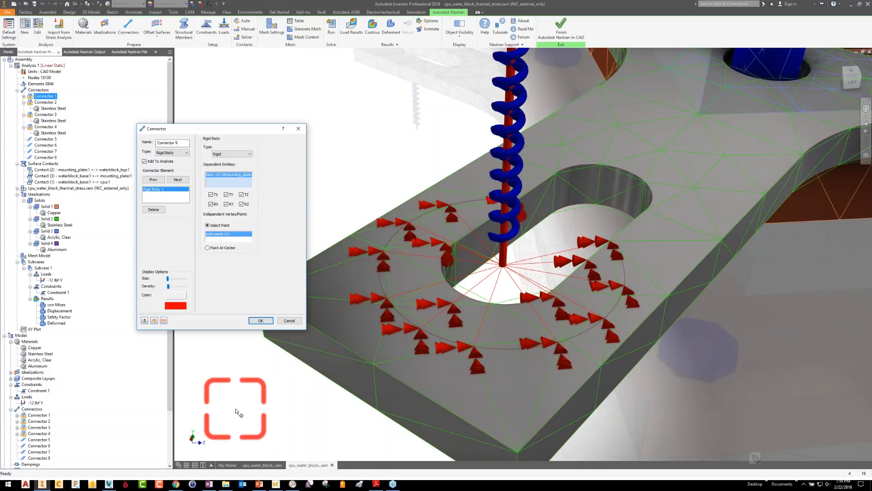
scroll(237, 412, "down", 4)
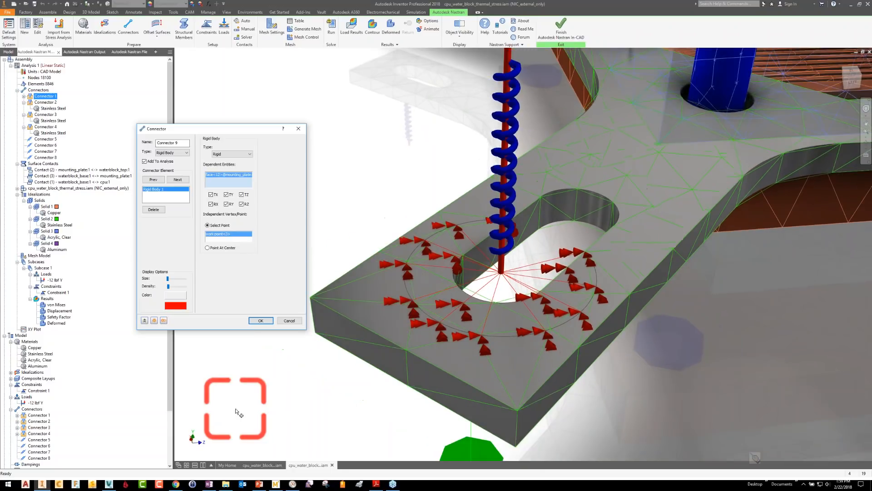
scroll(236, 412, "up", 3)
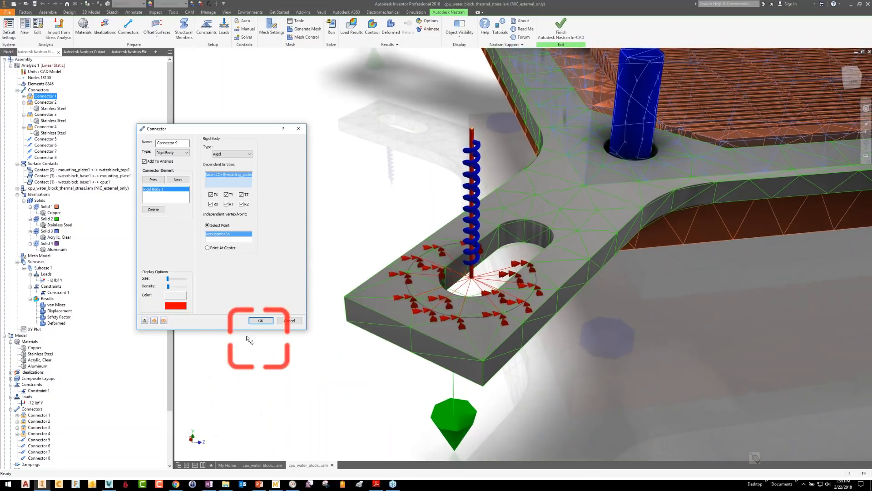
left_click(164, 321)
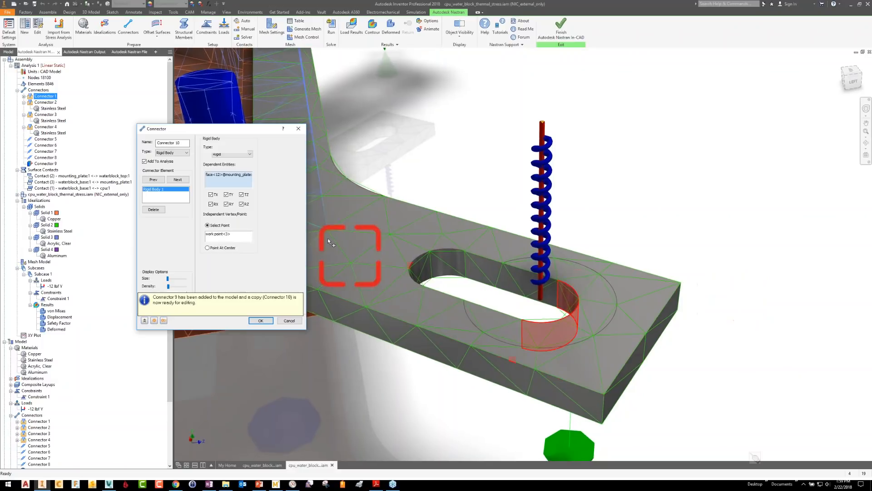
Replace the copied rigid body's face and point with the second arm's ring face and lower spring work point, and add it with another copy
right_click(247, 182)
left_click(258, 193)
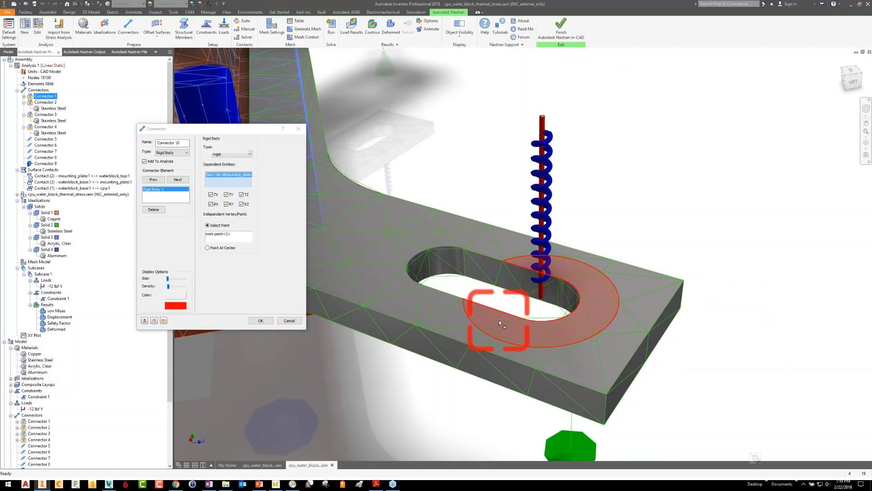
left_click(499, 320)
left_click(550, 297)
left_click(675, 198)
left_click(164, 320)
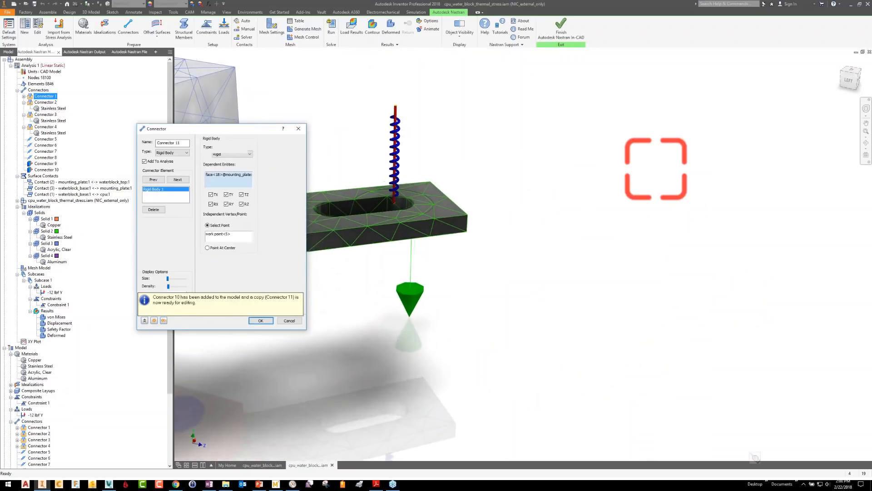
Replace the copied rigid body's face and point with the third arm's ring face and lower spring work point, and add it with another copy
right_click(246, 178)
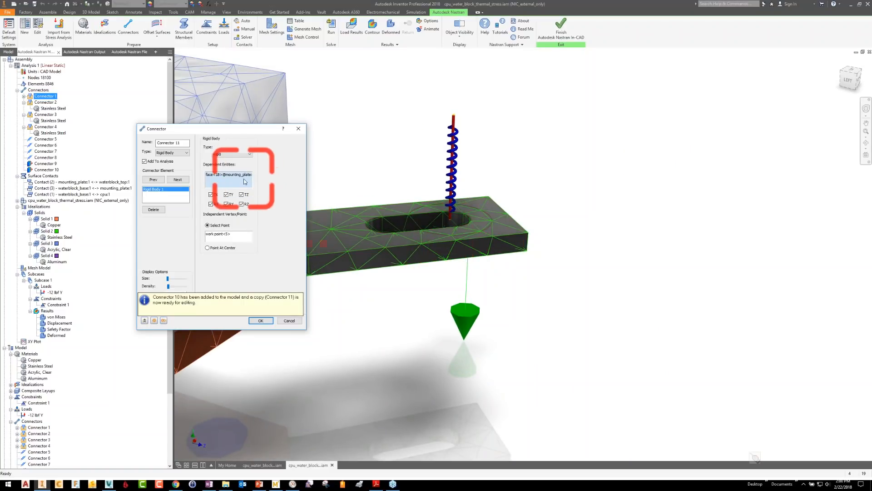
left_click(258, 191)
left_click(451, 232)
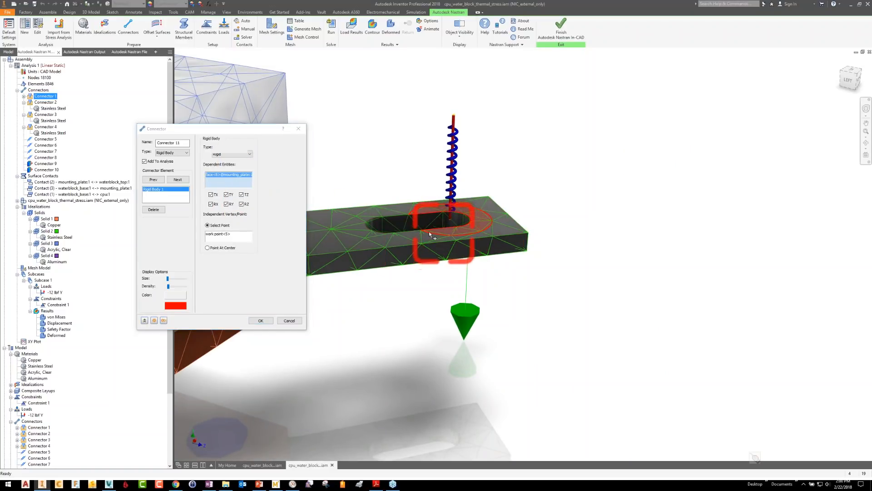
left_click(229, 234)
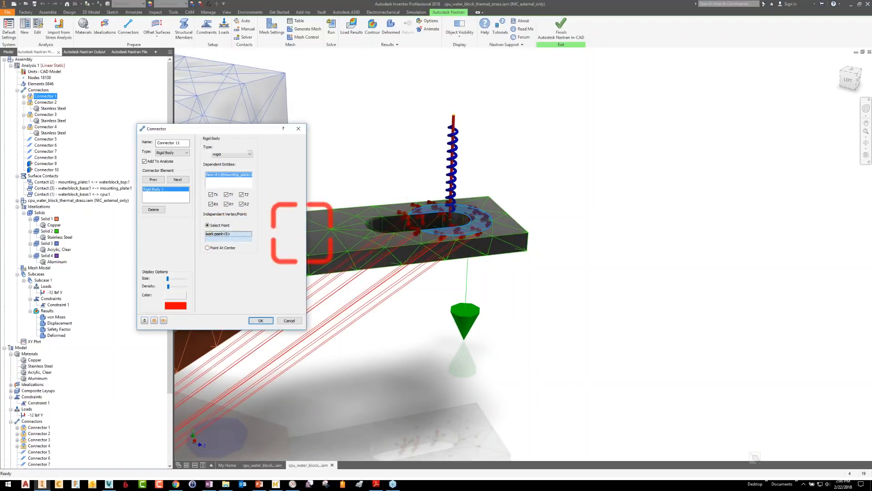
left_click(450, 220)
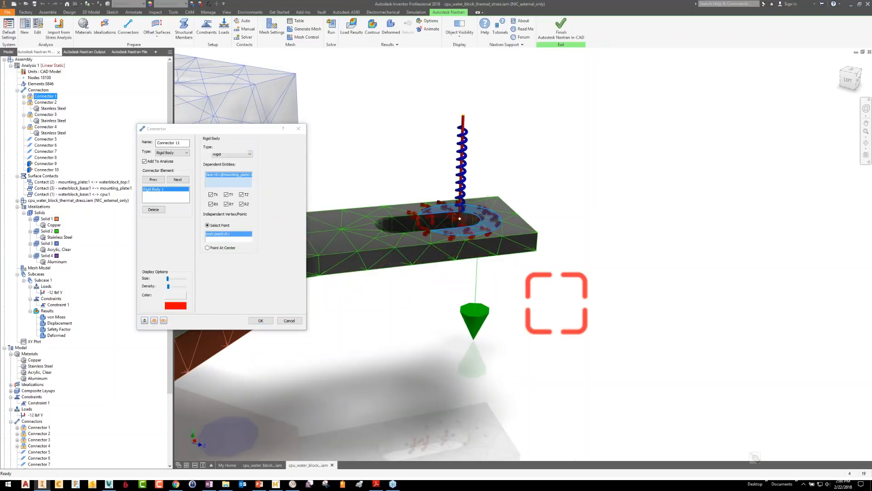
middle_click_drag(557, 303, 517, 318, "shift")
scroll(517, 318, "down", 5)
scroll(517, 318, "up", 5)
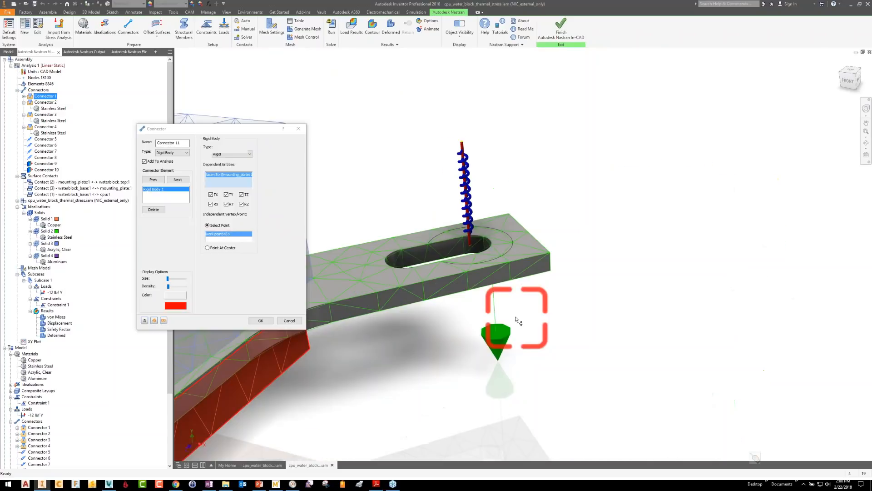
left_click(164, 320)
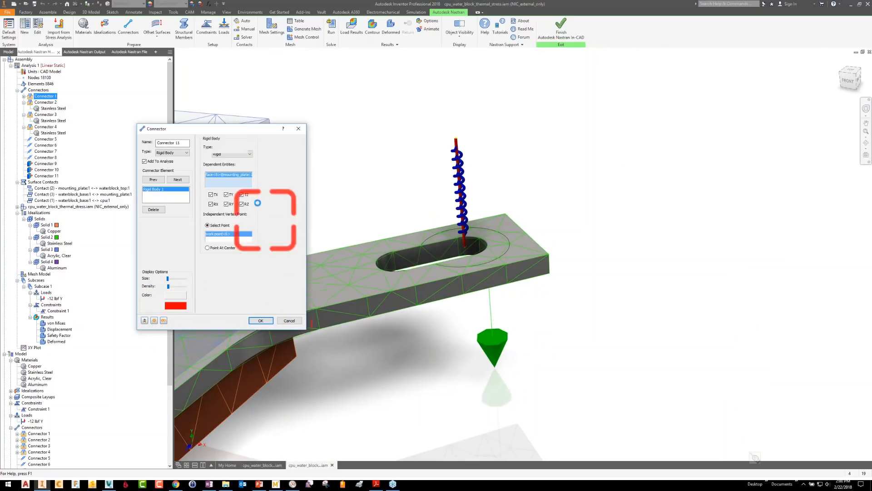
Replace the copied rigid body's face and point with the fourth arm's ring face and lower spring work point, and create this last connector
right_click(244, 183)
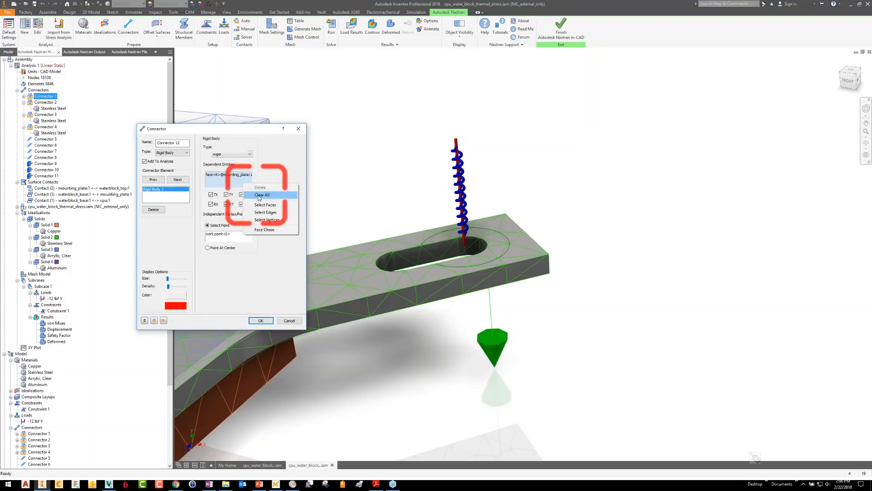
left_click(257, 196)
left_click(470, 250)
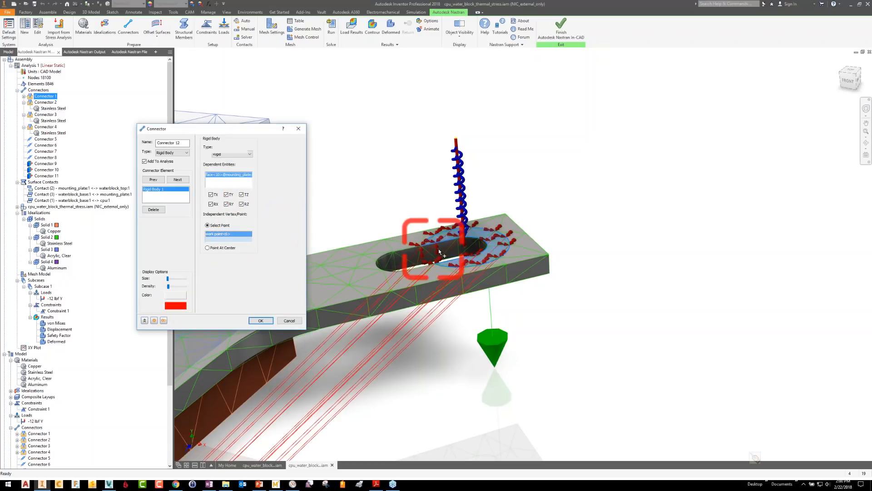
left_click(465, 247)
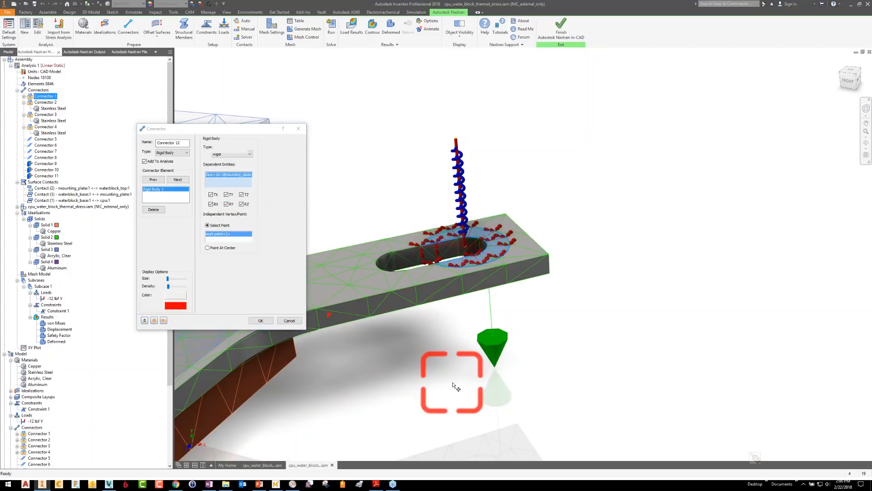
left_click(260, 320)
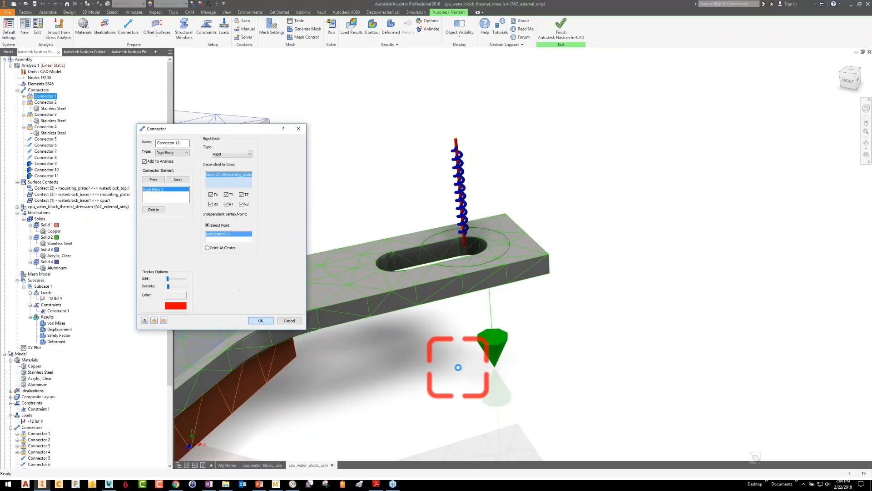
Examine the rigid body connectors on the arms and the directions in which a spring's upper end could move
scroll(458, 367, "down", 6)
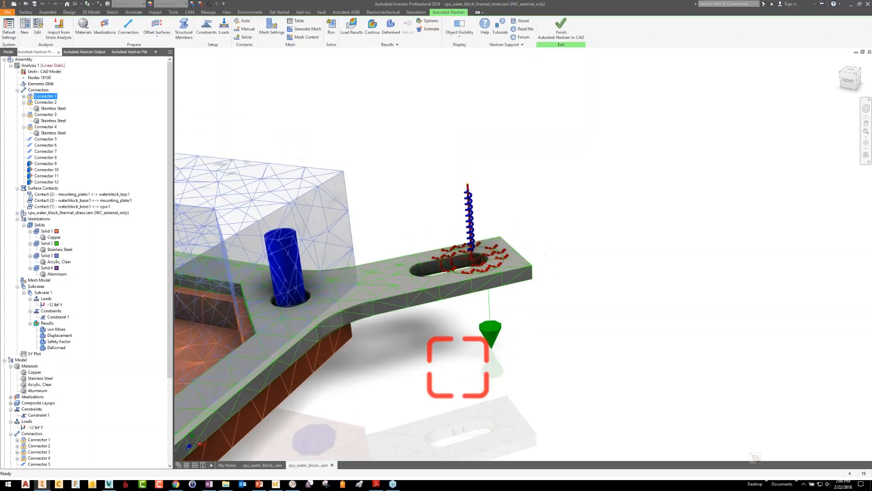
middle_click_drag(458, 367, 458, 367, "shift")
scroll(458, 367, "up", 3)
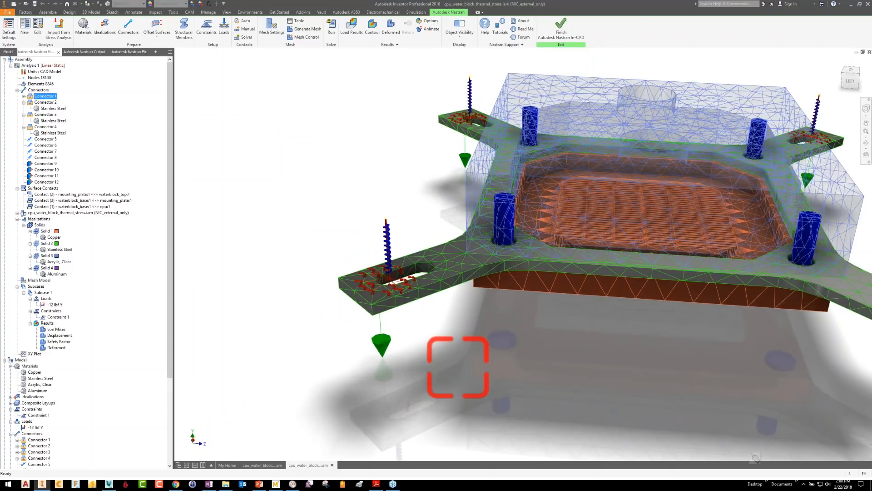
scroll(455, 368, "up", 5)
middle_click_drag(456, 369, 574, 408, "shift")
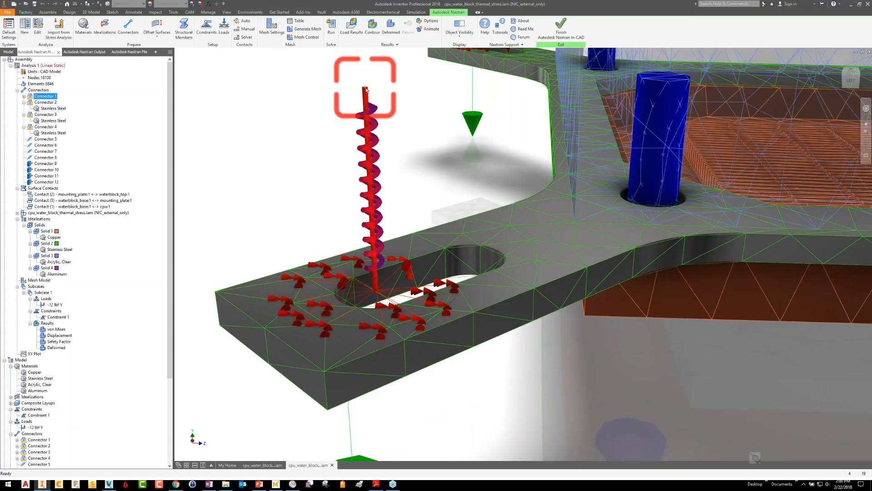
middle_click_drag(366, 90, 370, 92, "shift")
scroll(561, 275, "down", 3)
mouse_move(566, 276)
middle_mouse_down("shift")
mouse_move(557, 282)
mouse_move(562, 276)
middle_mouse_up("shift")
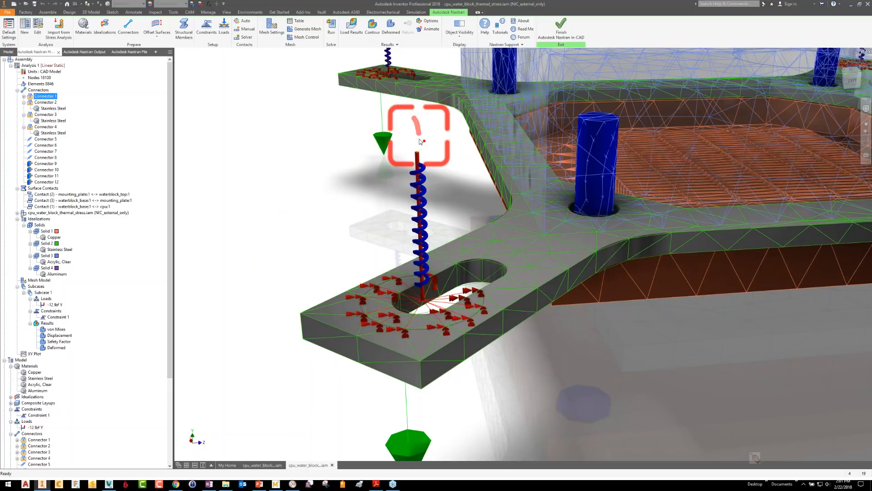
mouse_move(396, 179)
left_mouse_down()
mouse_move(401, 247)
mouse_move(404, 240)
left_mouse_up()
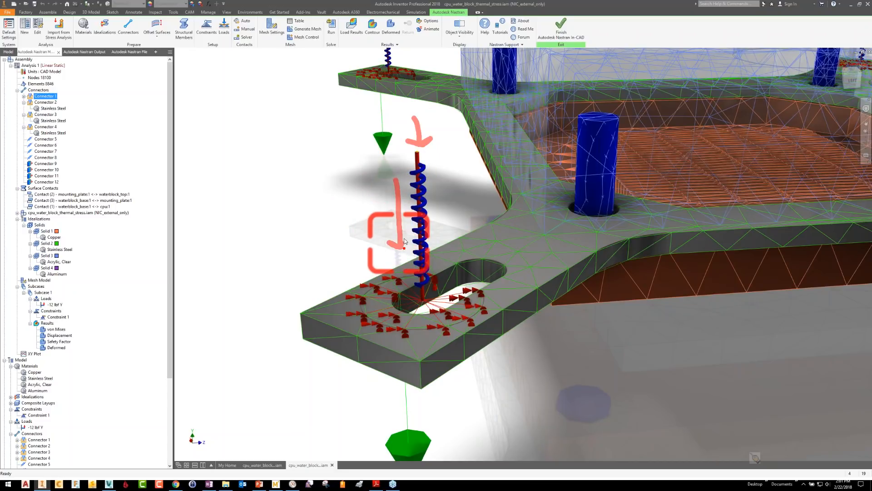
left_click_drag(352, 166, 356, 171)
mouse_move(438, 164)
left_mouse_down()
mouse_move(477, 161)
mouse_move(357, 211)
mouse_move(361, 224)
left_mouse_up()
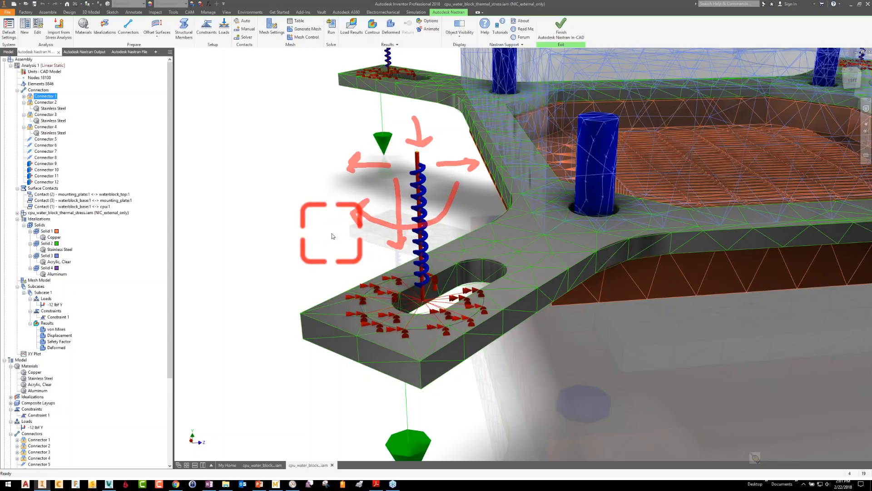
key("Escape")
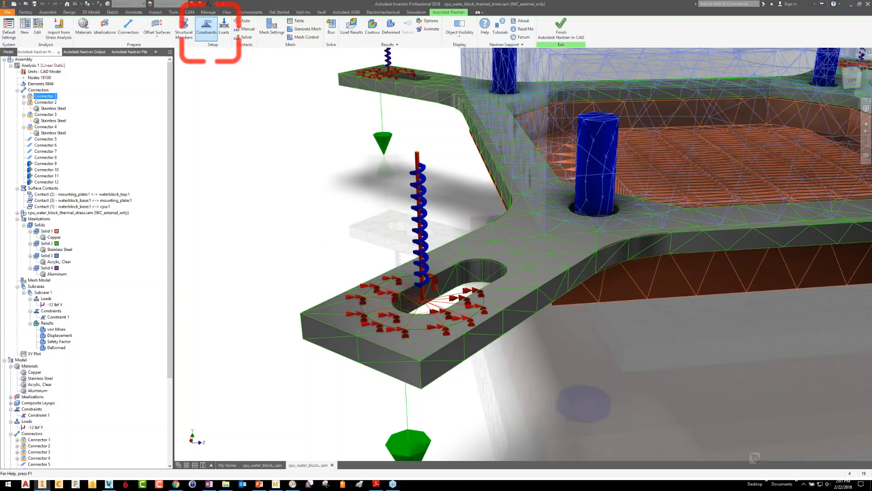
Start a structural constraint on the upper work point of one arm's spring, leaving only the Ty translation free
left_click(209, 29)
left_click_drag(217, 126, 277, 137)
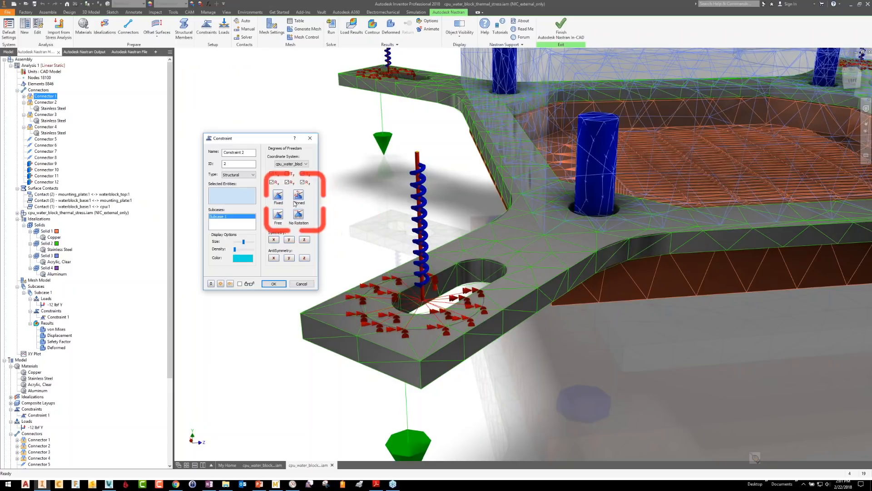
left_click(287, 182)
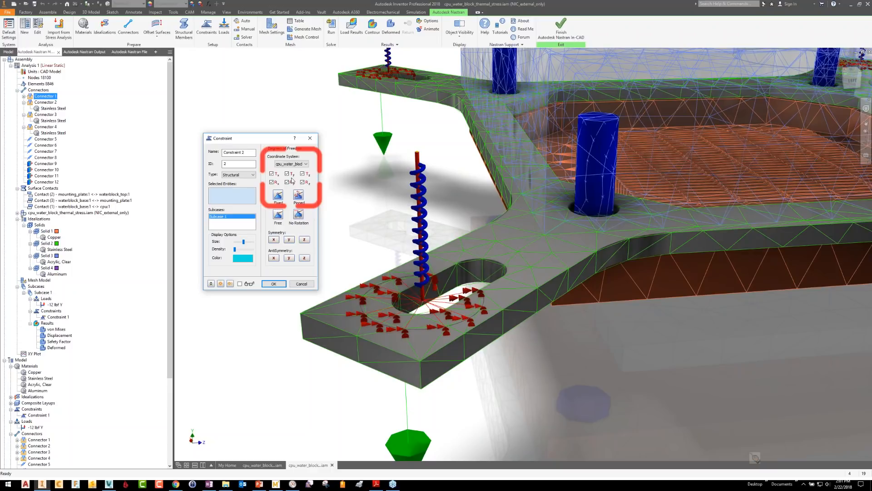
left_click(384, 183)
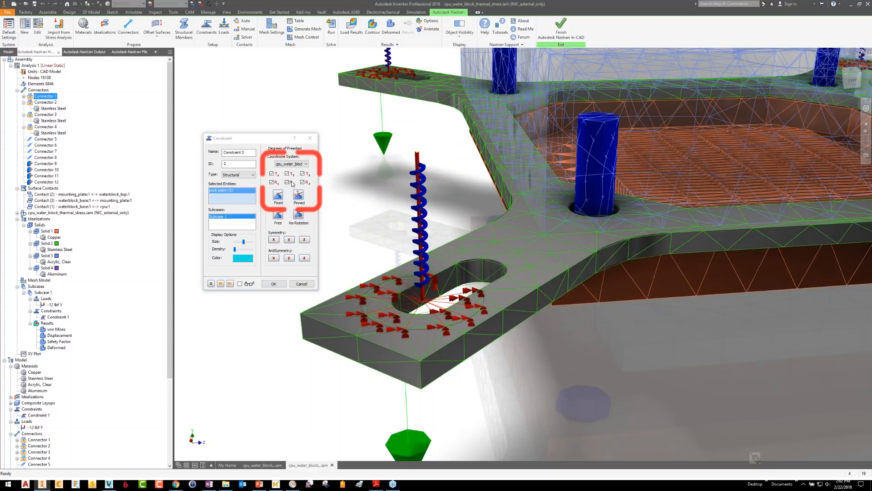
left_click(288, 174)
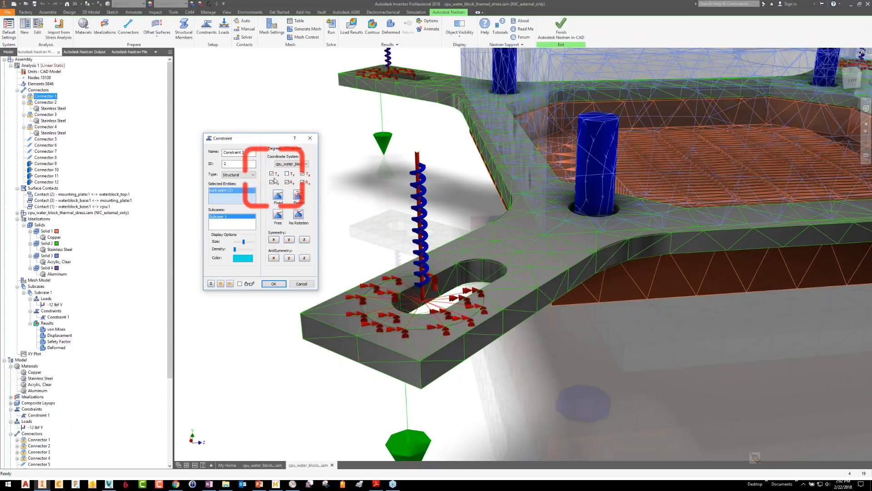
left_click(303, 183)
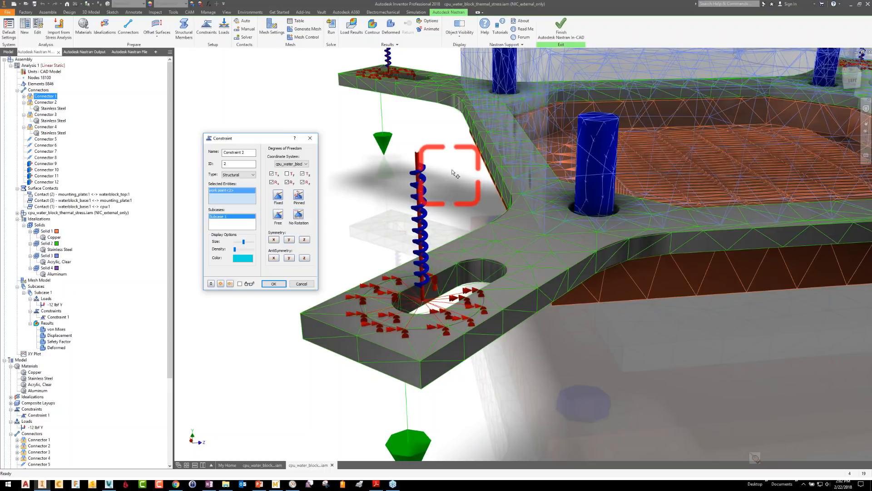
Add the upper work points of the other three springs to the constraint
middle_click(659, 368)
middle_click(658, 368)
left_click(694, 272)
left_click(607, 159)
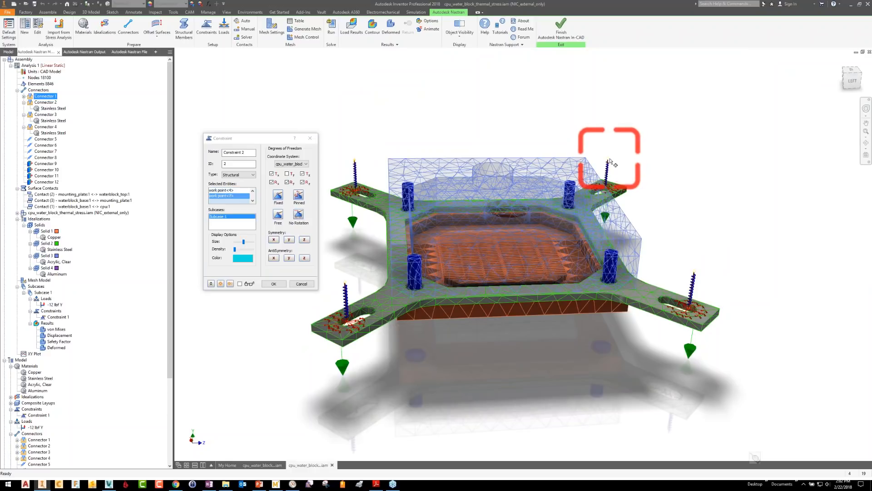
left_click(360, 169)
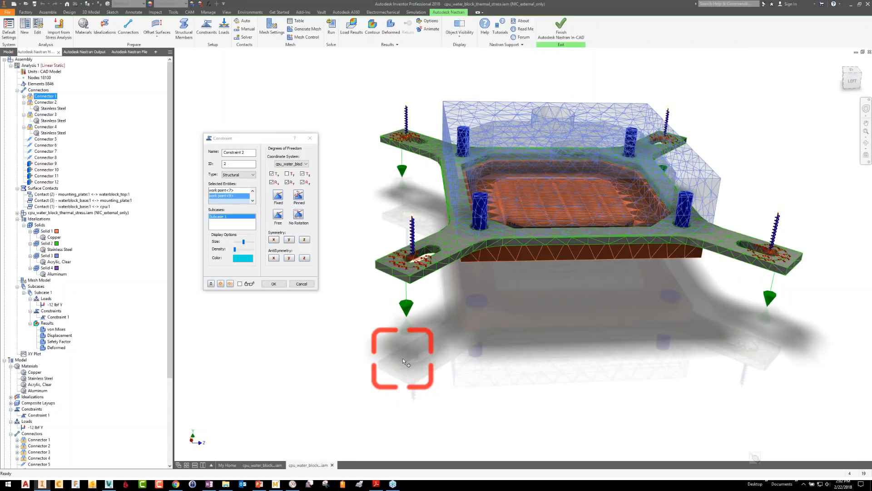
Include the first spring's lower work point in the constraint, name it Spring Constraint, and create it
scroll(402, 359, "down", 6)
left_click(442, 297)
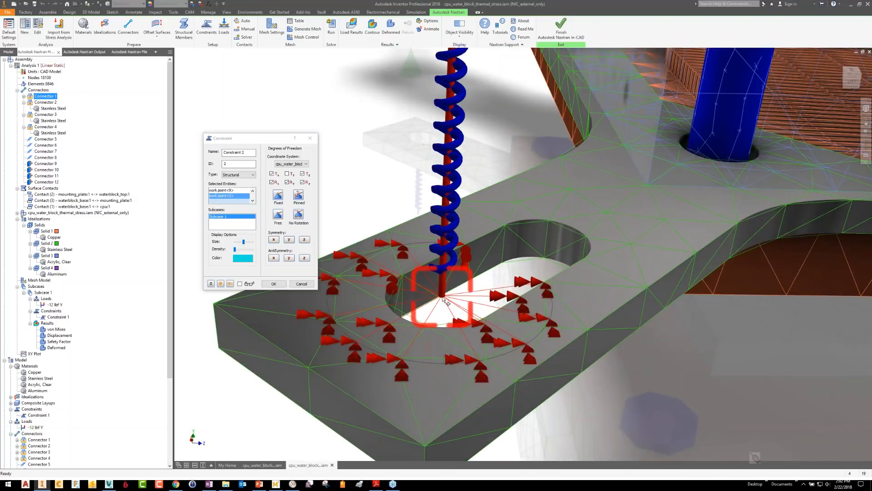
left_click(671, 392)
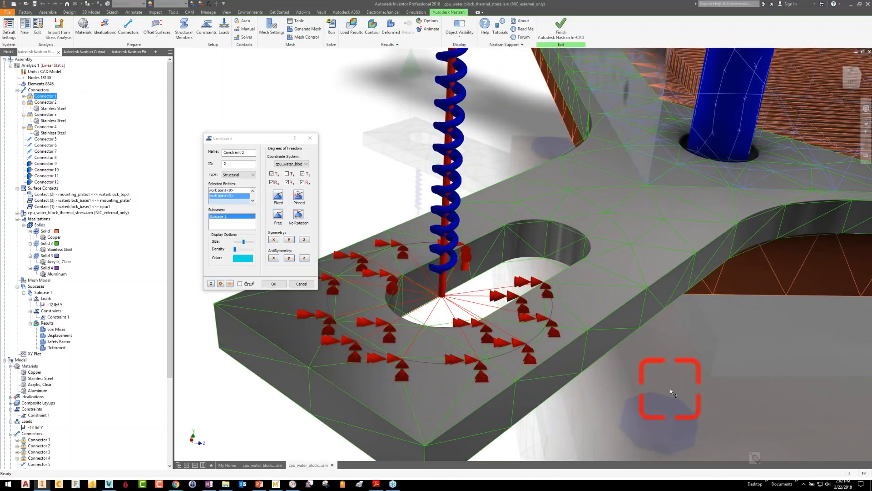
scroll(670, 388, "up", 3)
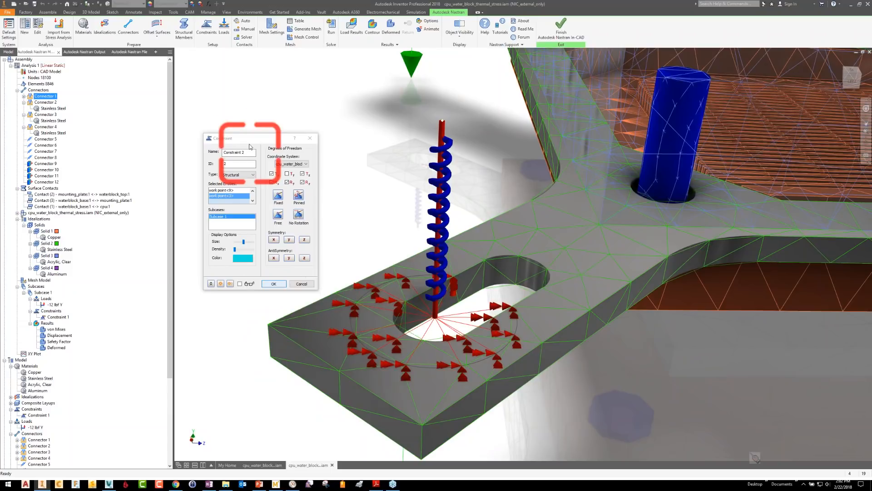
left_click(238, 153)
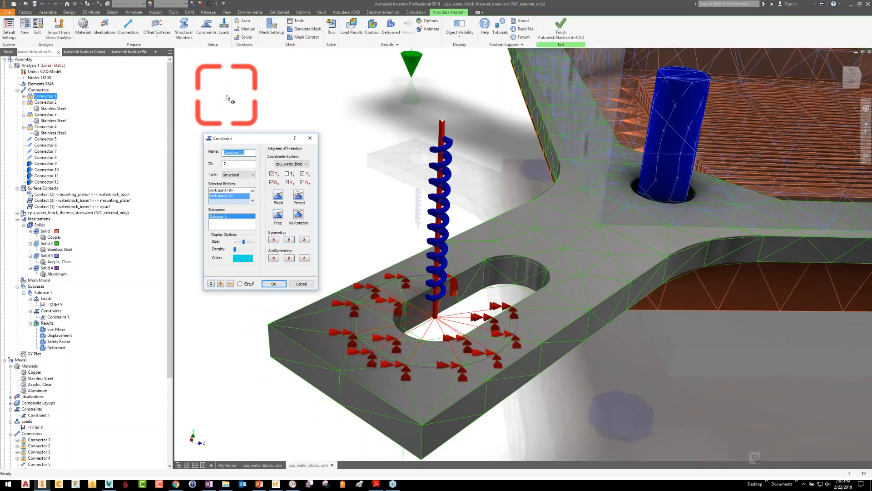
type("Spring Constraint")
left_click(275, 284)
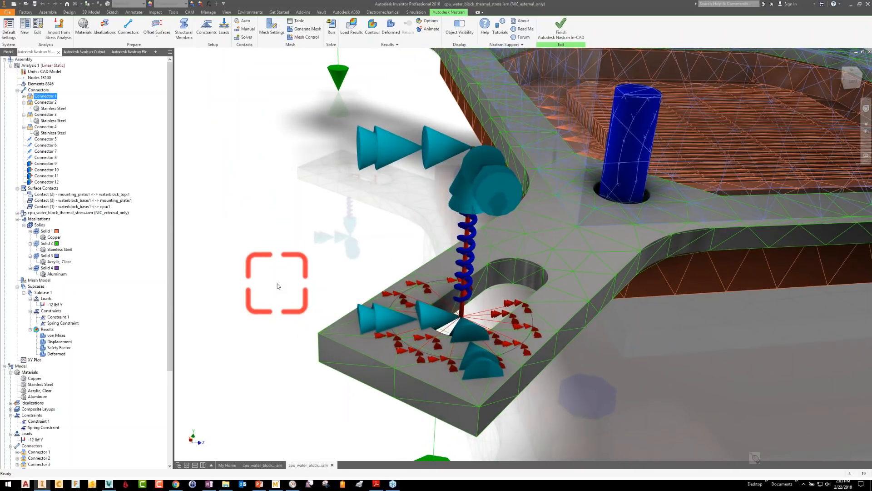
Open the -12 lbf Y load of Subcase 1 for editing and clear the mounting plate faces from its selected entities
scroll(279, 286, "down", 5)
scroll(279, 286, "up", 3)
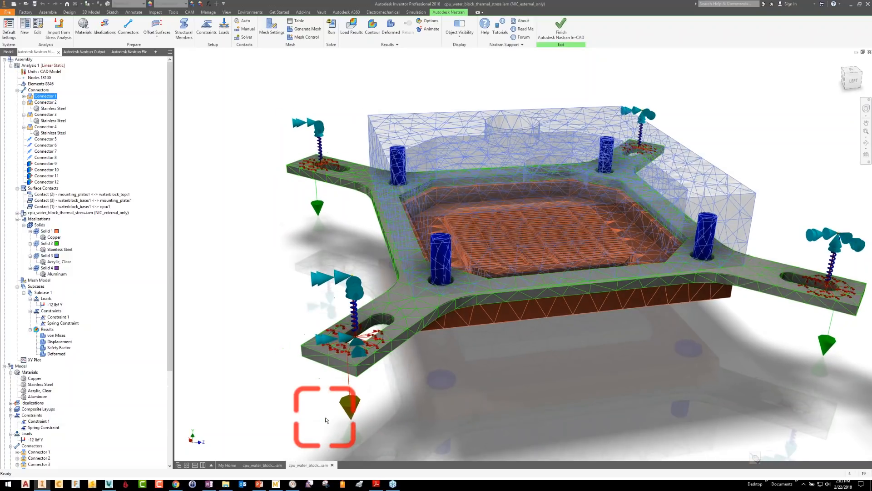
scroll(326, 420, "down", 2)
scroll(326, 420, "down", 2)
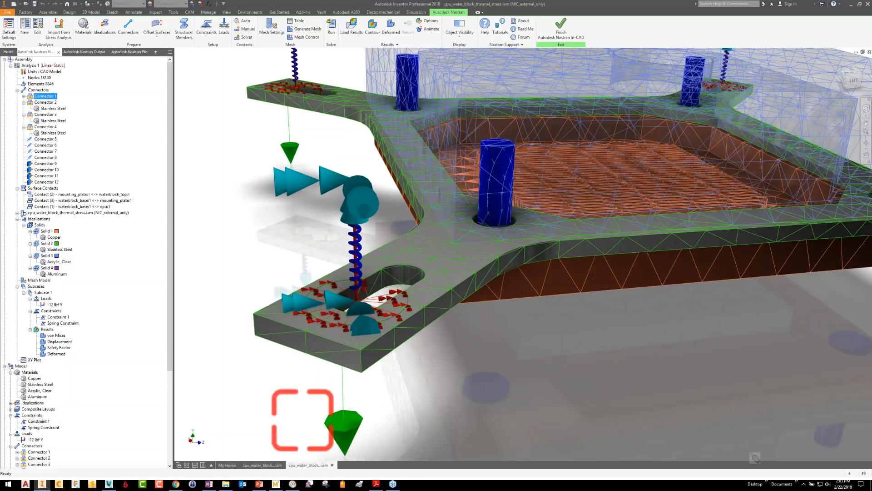
left_click(53, 305)
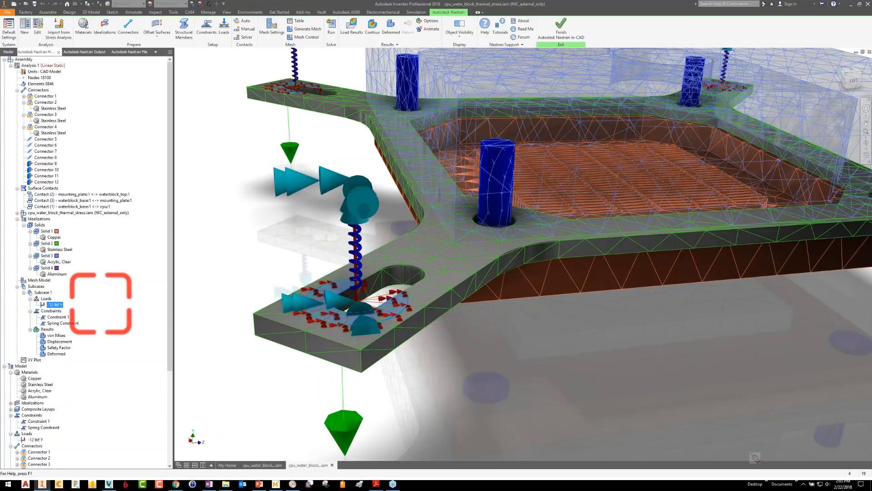
double_click(55, 304)
left_click_drag(53, 5, 163, 125)
right_click(140, 193)
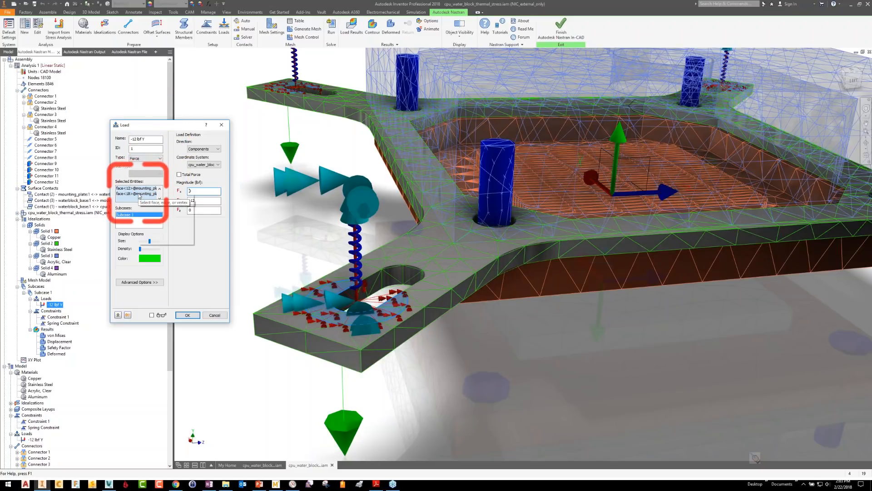
left_click(138, 195)
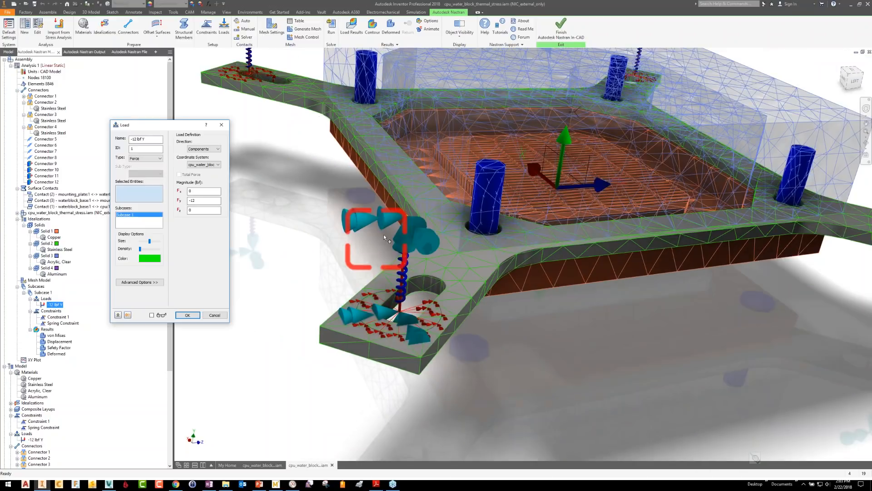
Reassign the -12 lbf Y load to the upper work points of all four arm springs and accept the edit
left_click(362, 232)
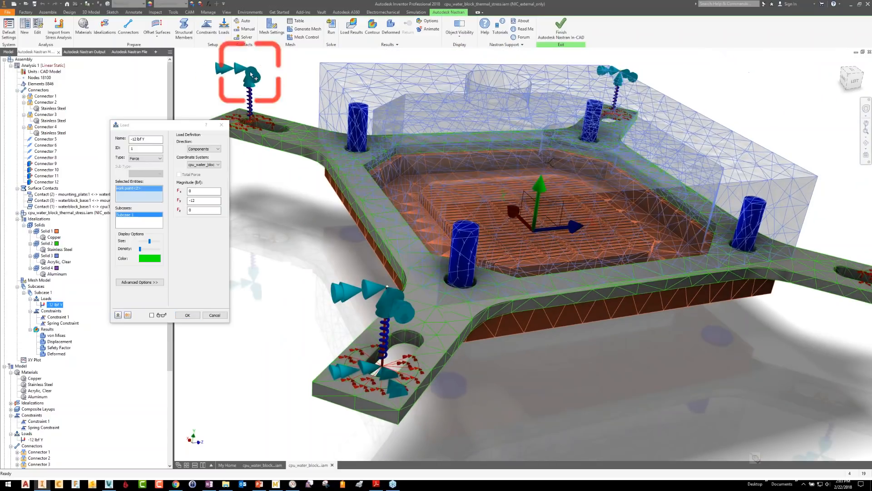
left_click(251, 75)
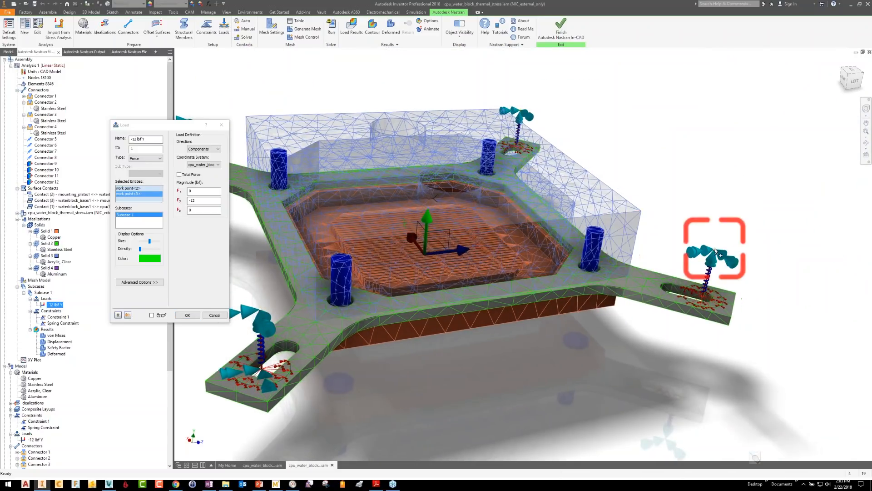
left_click(716, 250)
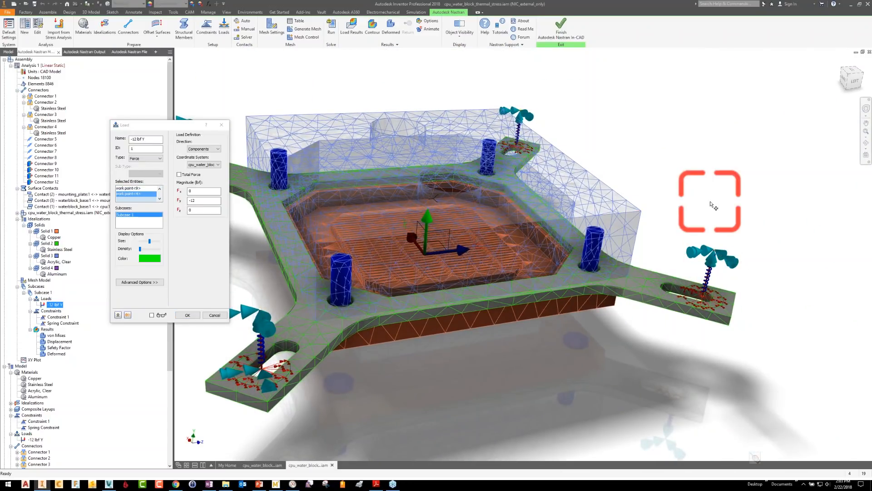
left_click(551, 136)
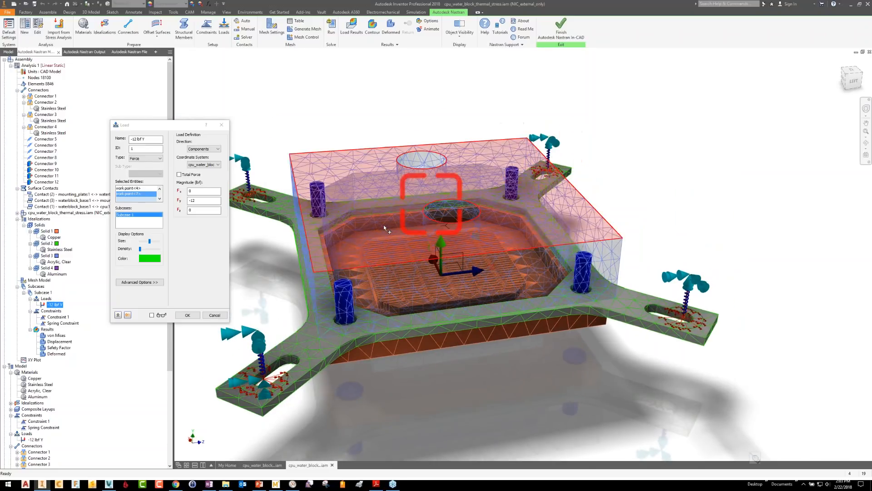
left_click(186, 316)
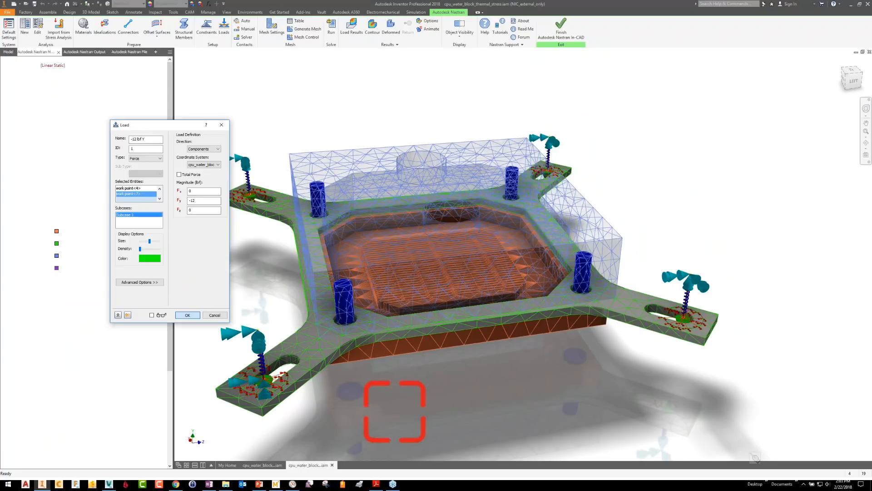
Run the linear static analysis of the assembly and dismiss the completion notice
middle_click_drag(395, 412, 319, 104, "shift")
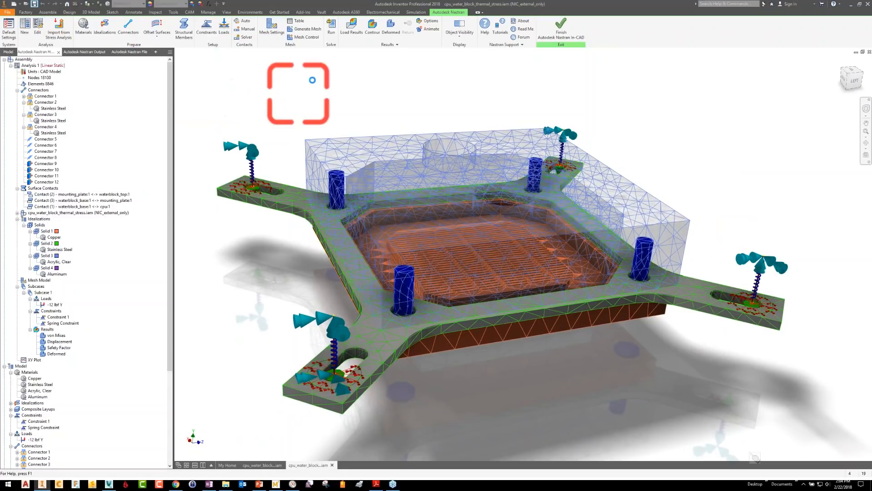
left_click(331, 29)
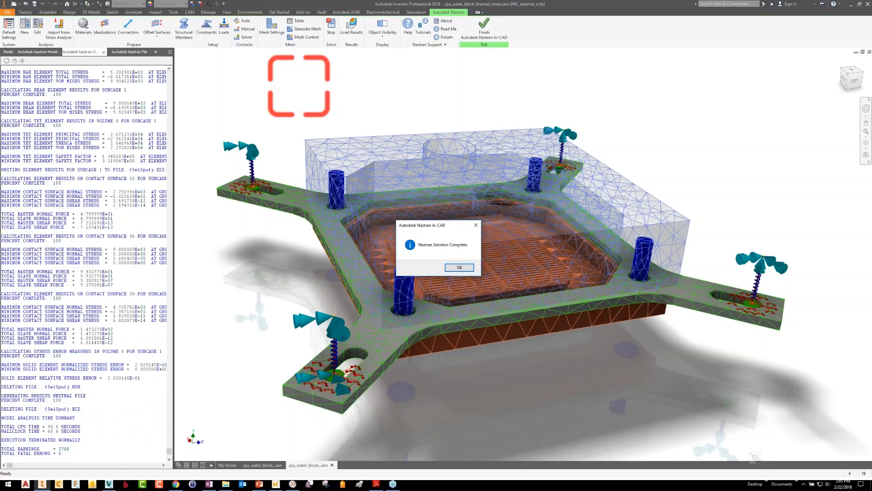
left_click(460, 268)
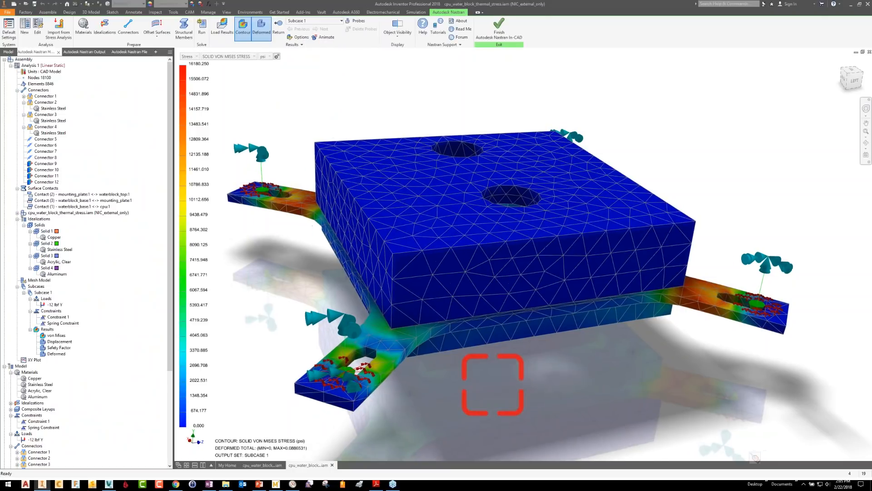
Animate the deformed von Mises stress results and examine how the springs and mounting arms move under the load
middle_click_drag(493, 346, 493, 247, "shift")
middle_click_drag(493, 384, 493, 384, "shift")
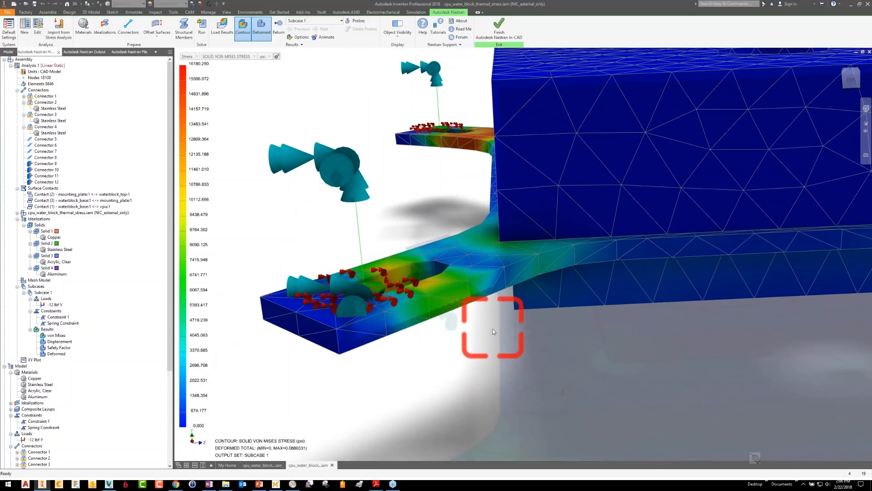
left_click(326, 37)
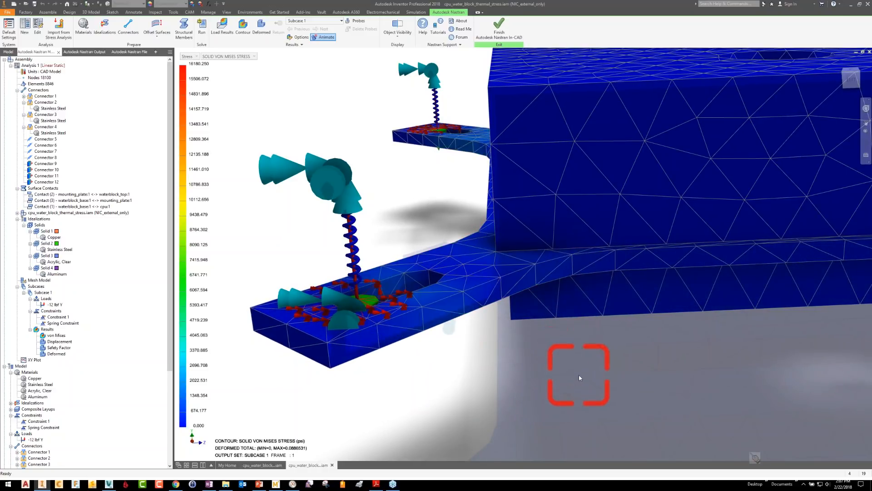
scroll(578, 374, "down", 5)
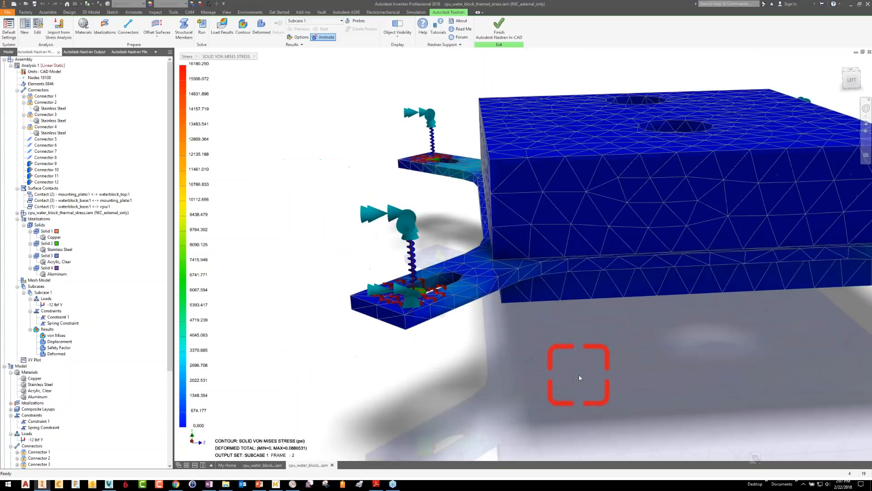
scroll(368, 131, "down", 2)
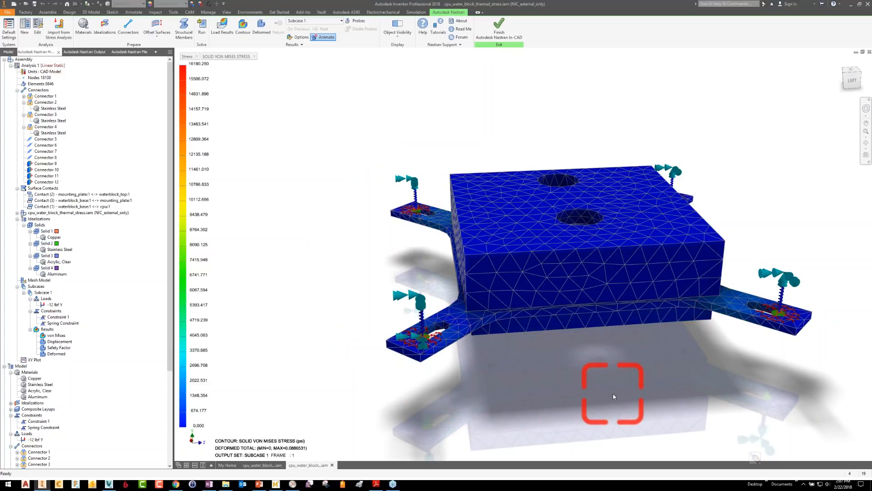
scroll(612, 394, "down", 4)
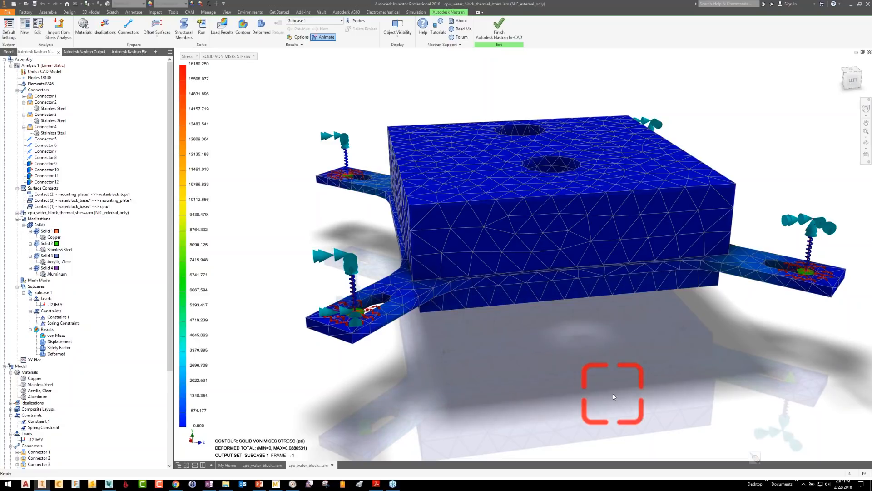
scroll(612, 393, "up", 3)
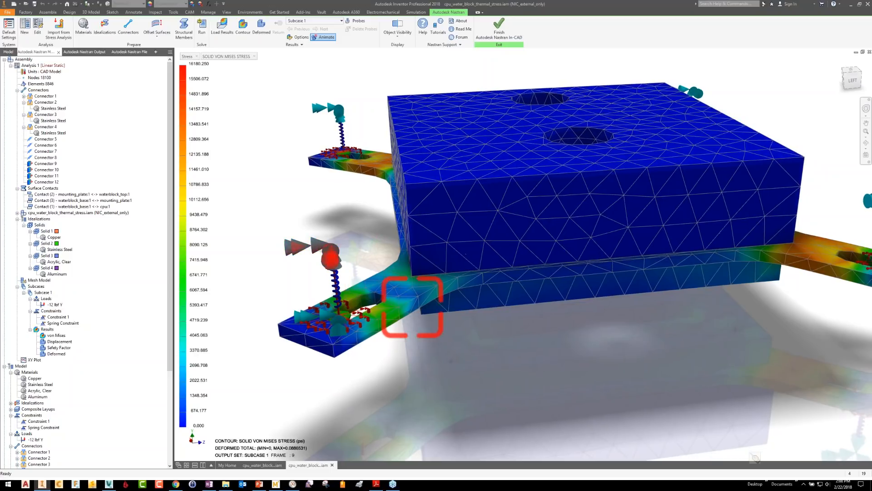
middle_click_drag(412, 307, 371, 310)
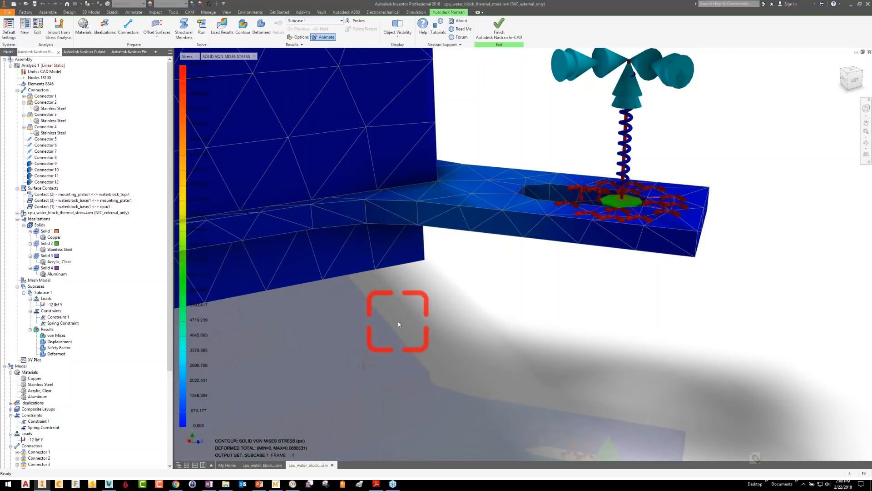
scroll(398, 321, "down", 3)
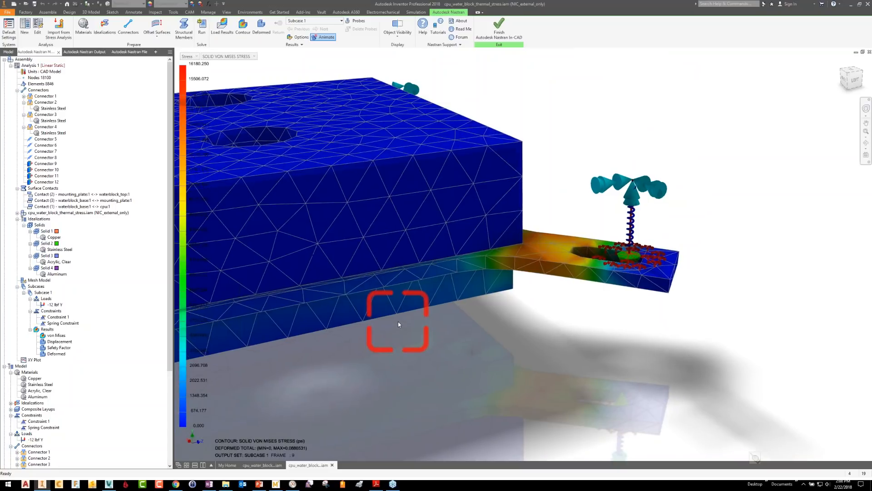
scroll(398, 321, "down", 5)
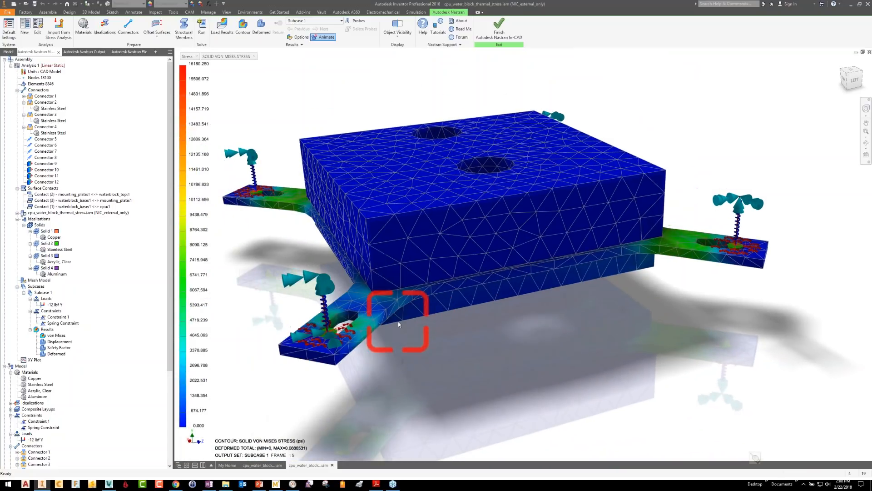
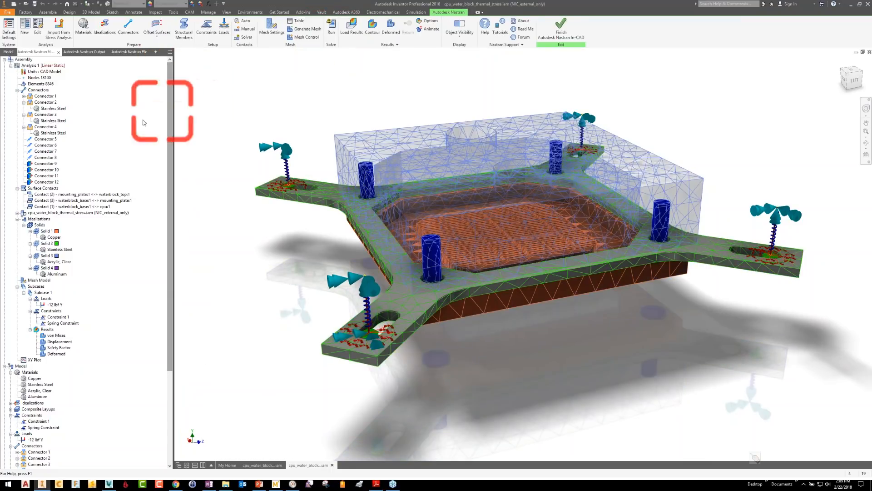
Create a new analysis, Analysis 2, of type Linear Steady State Heat Transfer with temperature and SPC heat flow output
left_click(23, 35)
left_click(146, 150)
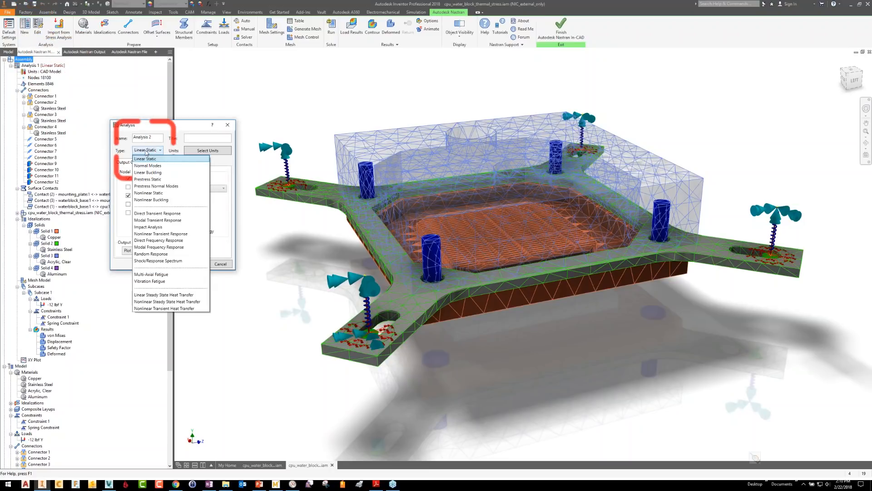
left_click(166, 296)
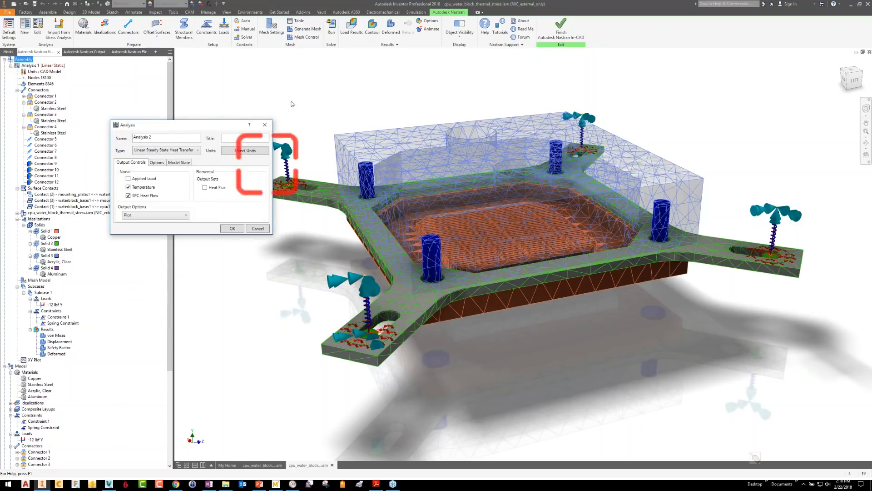
left_click(176, 151)
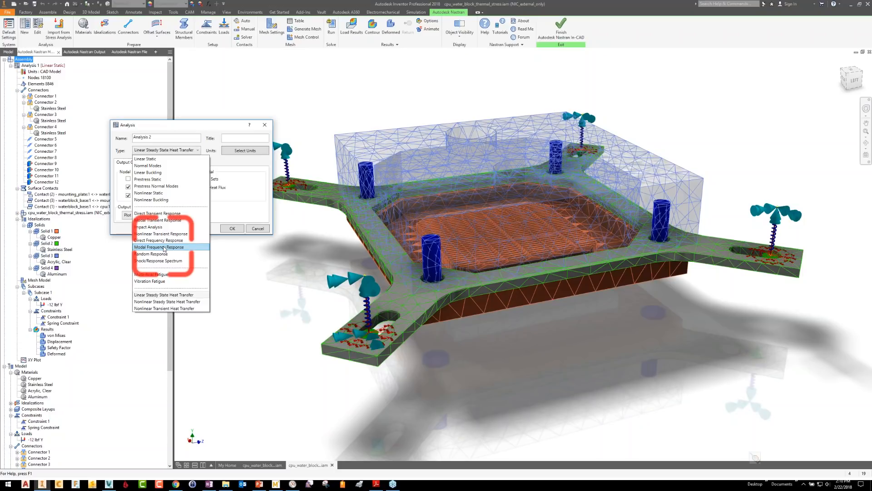
left_click(173, 295)
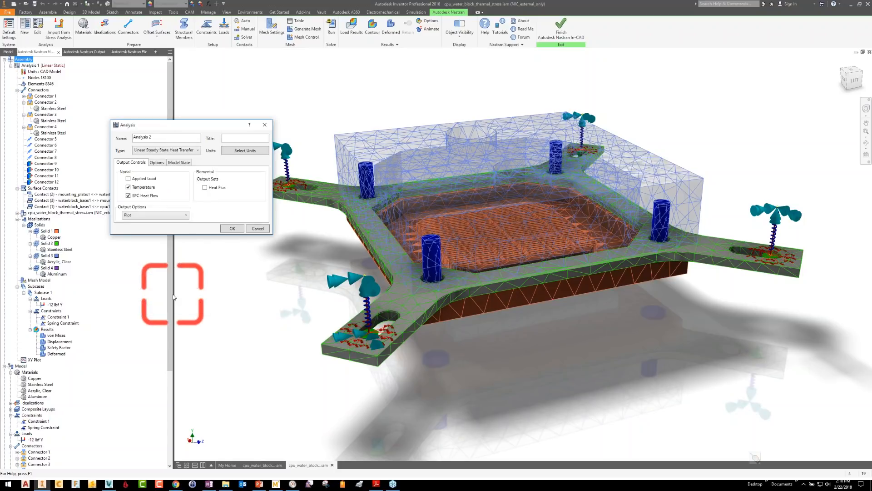
left_click(233, 228)
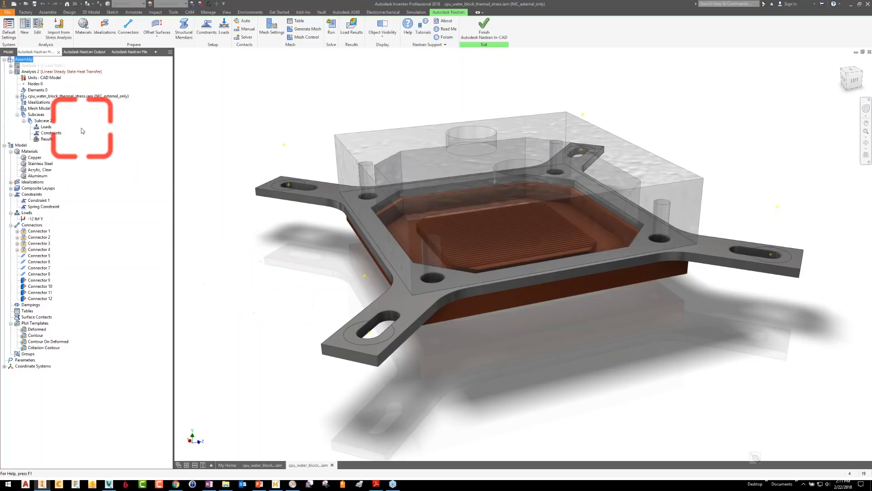
left_click(68, 96)
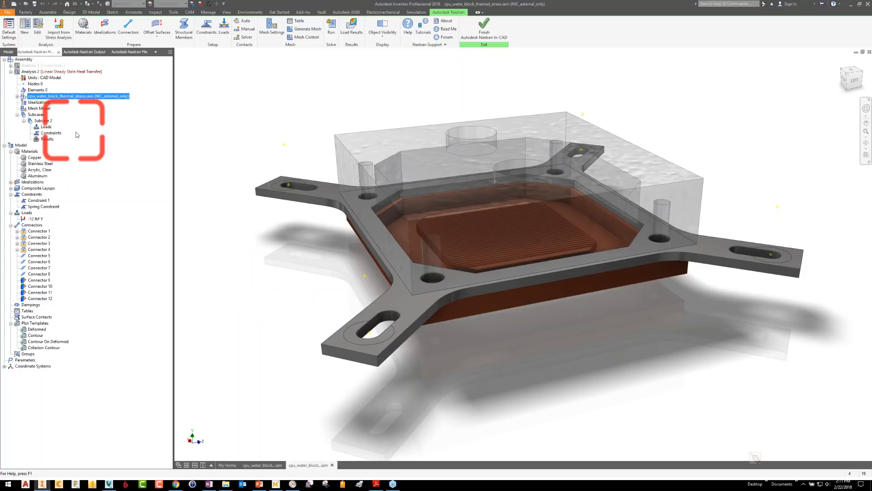
Collapse the Model branch and examine the entries of the Analysis 2 heat transfer setup in the Nastran tree
left_click(32, 182)
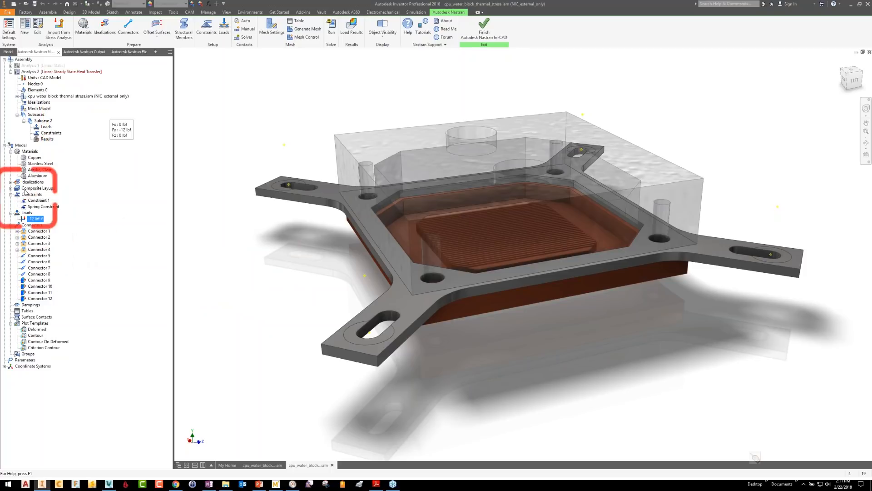
left_click(4, 145)
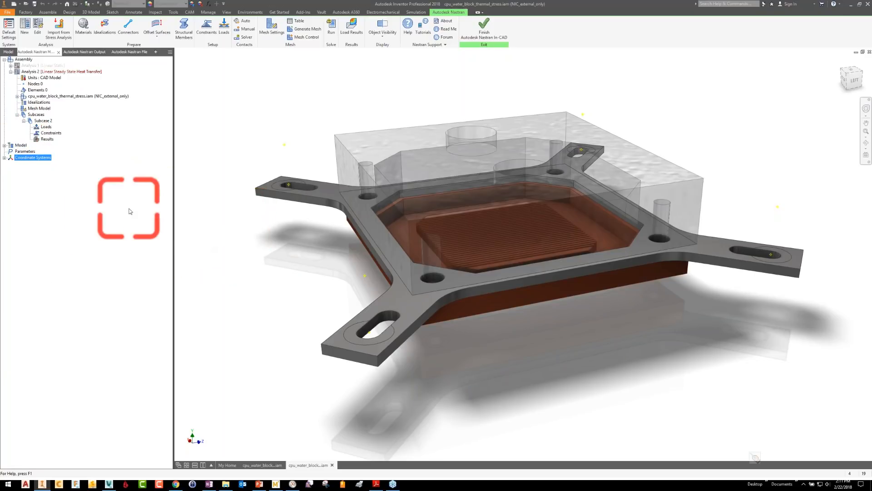
left_click(41, 96)
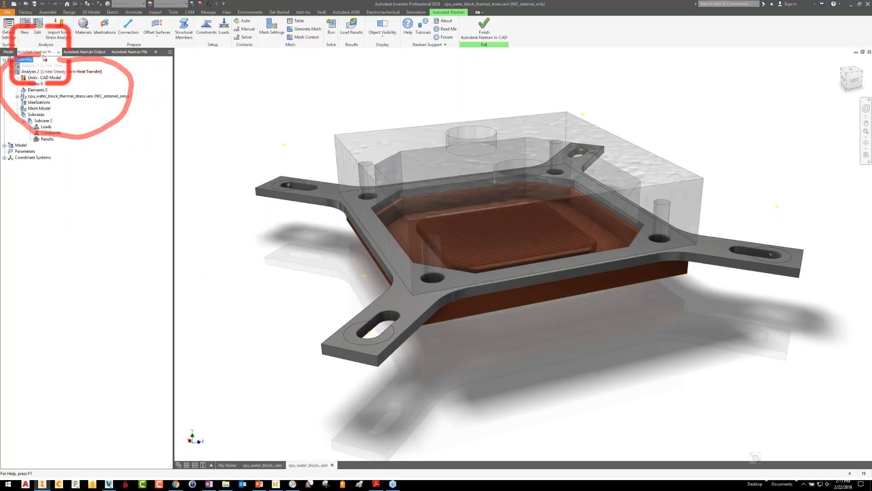
left_click(30, 72)
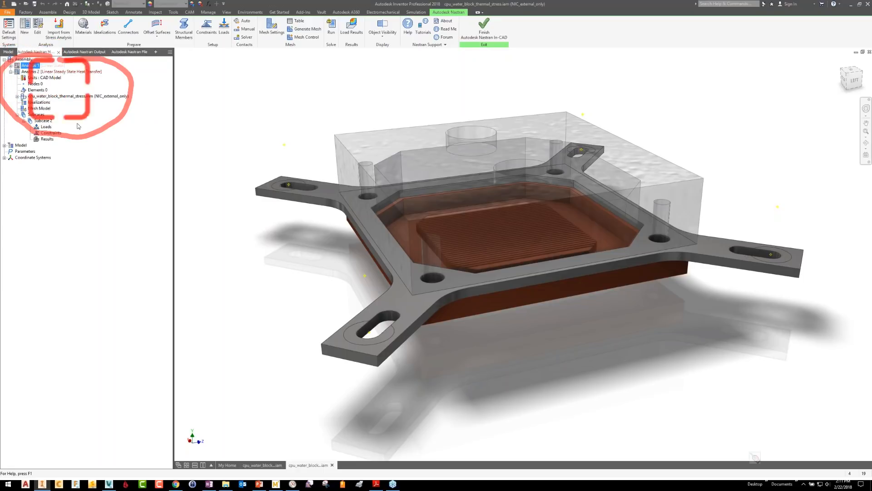
left_click(57, 95)
left_click(28, 72)
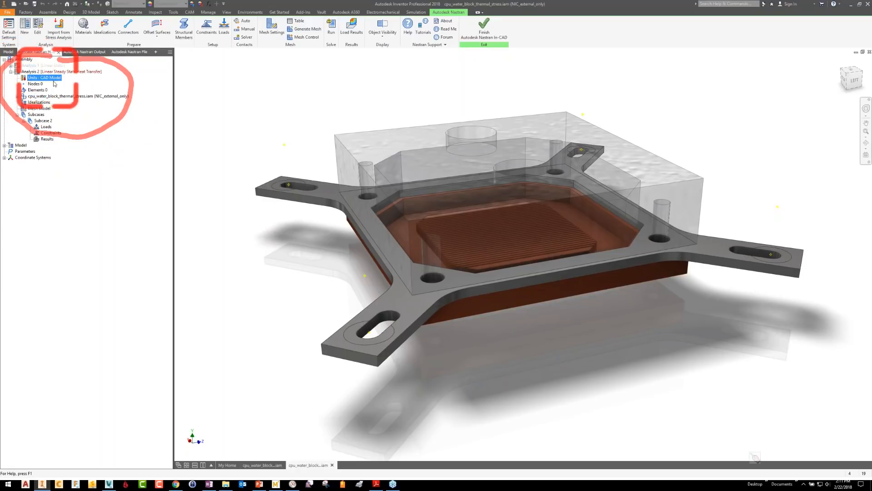
left_click(46, 77)
left_click(36, 89)
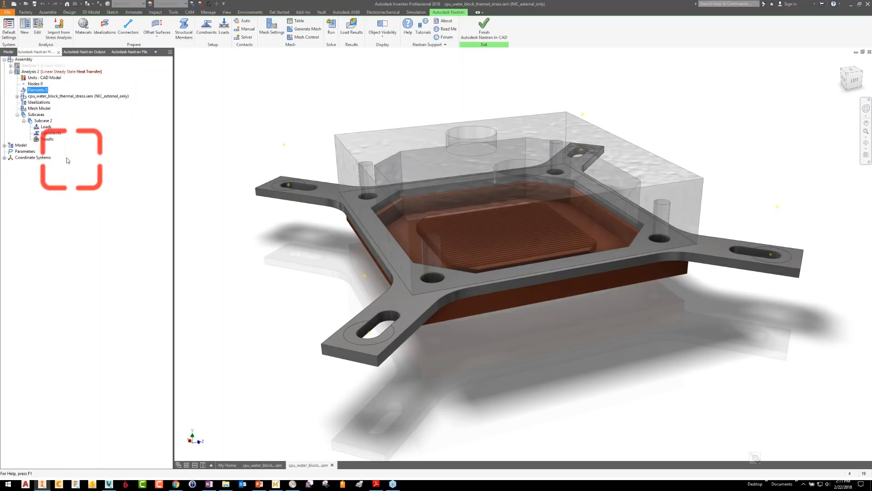
Expand the Model branch and review its materials, constraints, loads and connectors against the Analysis 2 entries
left_click(21, 145)
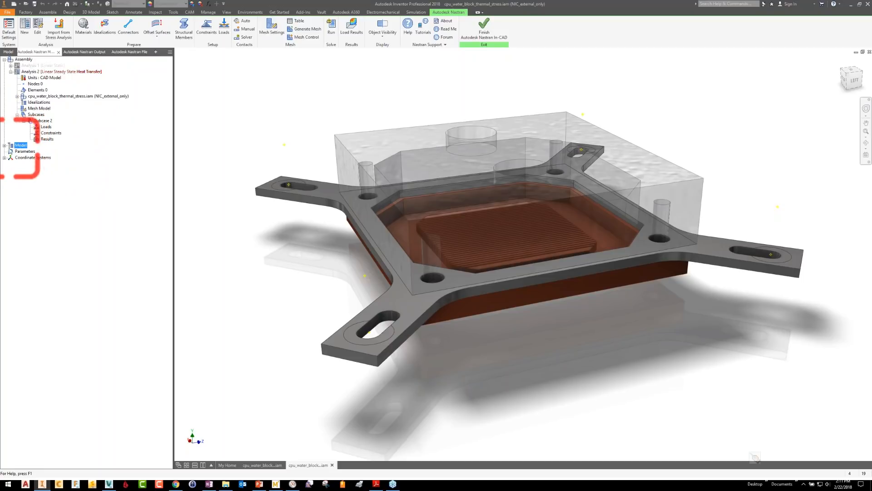
left_click(5, 145)
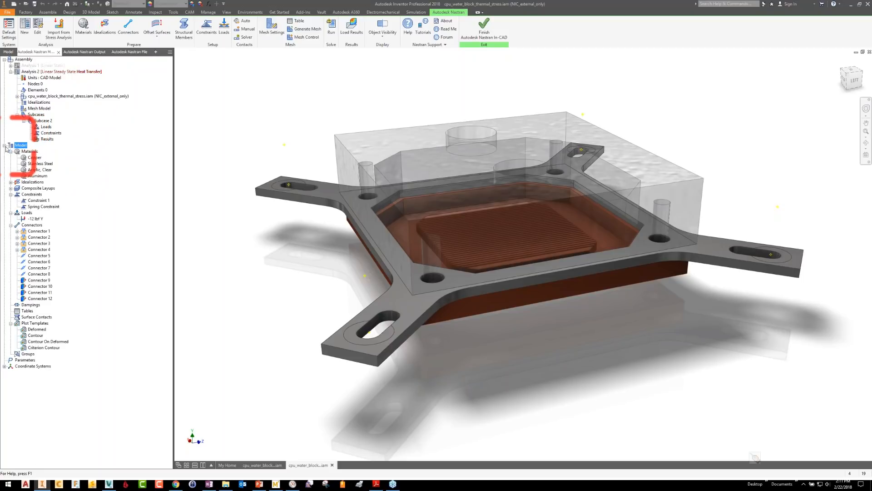
left_click(25, 359)
left_click(40, 163)
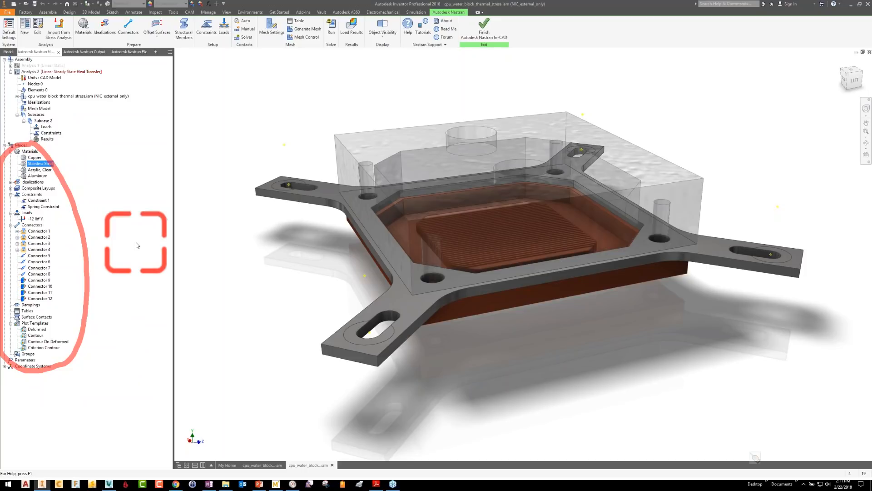
left_click(35, 84)
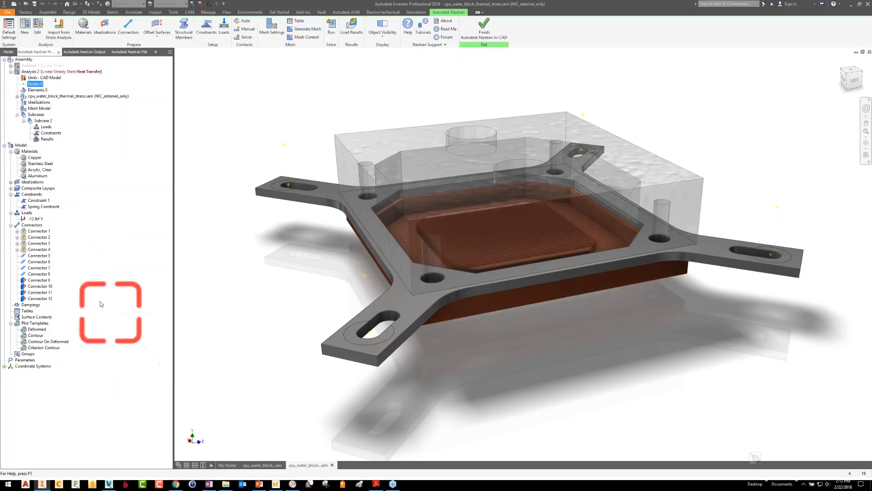
left_click(41, 207)
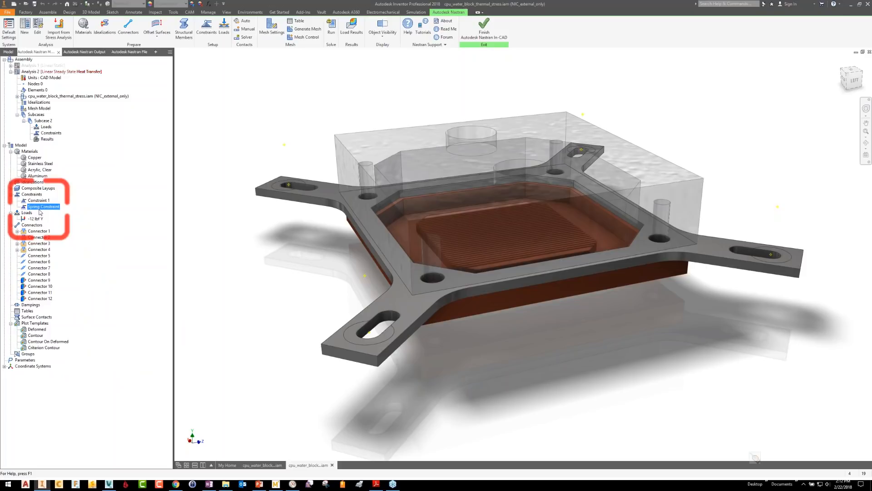
Expand the model's solid idealizations with their materials and add Solid 1 and Solid 2 to the idealizations of Analysis 2
left_click(11, 182)
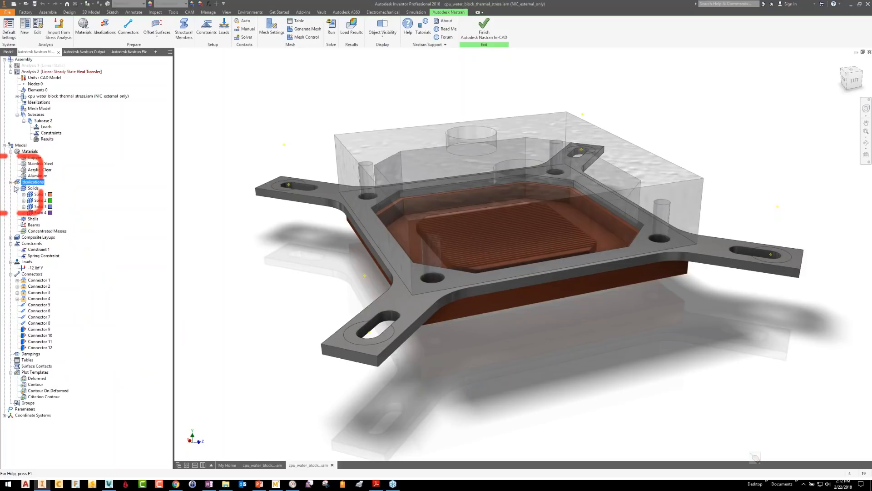
left_click(34, 194)
left_click(24, 194)
left_click(23, 207)
left_click(24, 219)
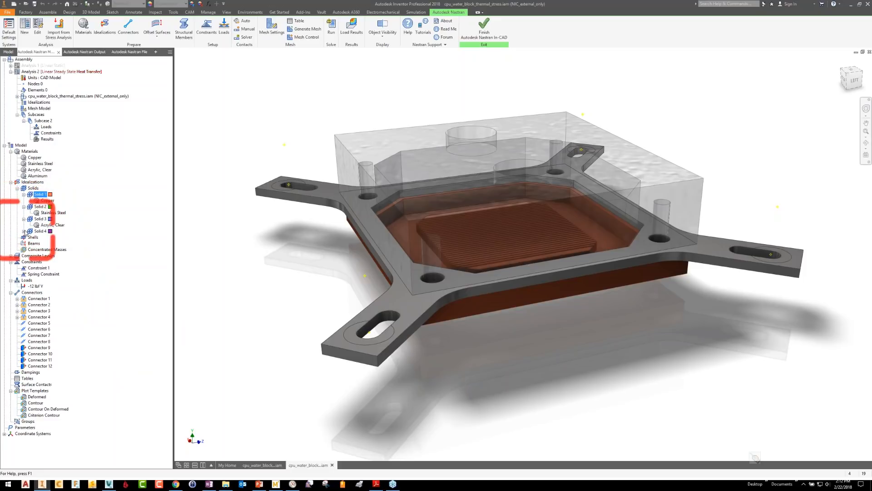
left_click(24, 232)
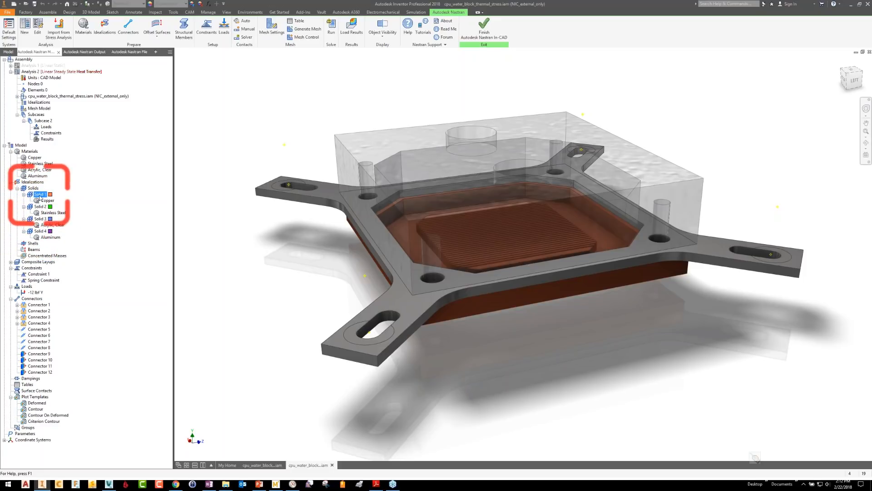
left_click(37, 102)
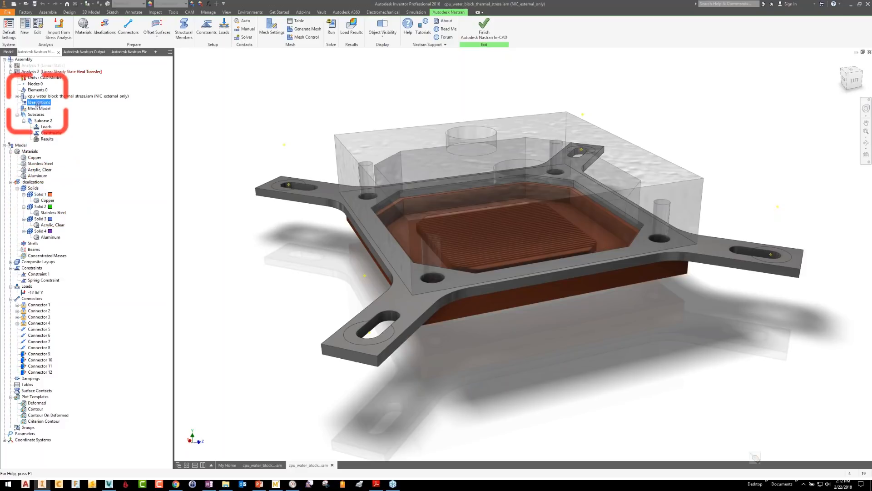
left_click_drag(38, 104, 39, 104)
left_click(42, 213)
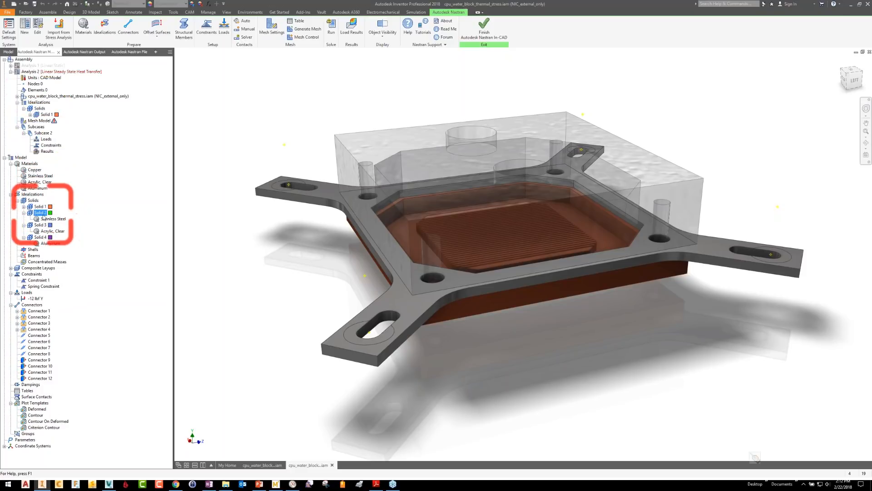
left_click_drag(43, 218, 53, 126)
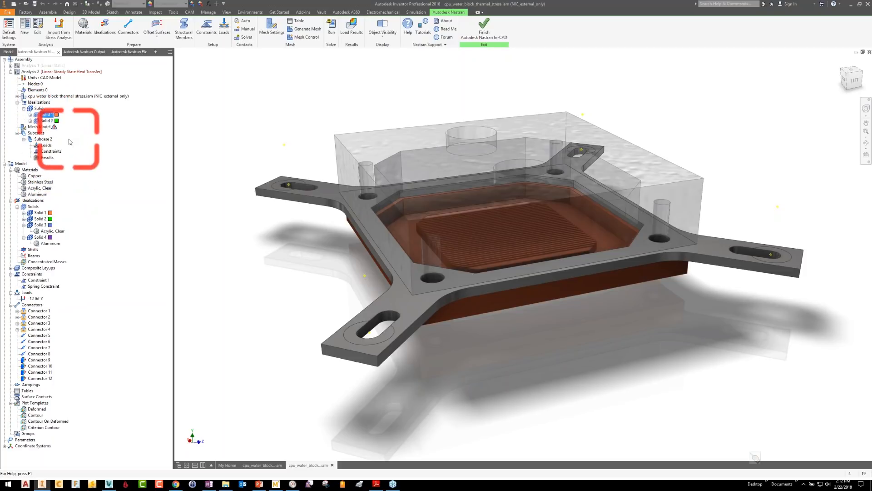
Add the acrylic Solid 3 idealization from the model to the solids of Analysis 2
left_click(39, 212)
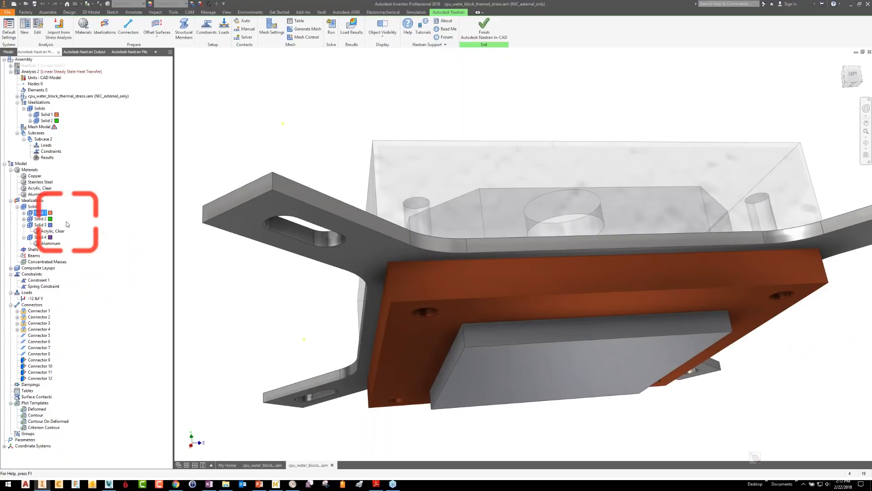
left_click(40, 219)
left_click(41, 225)
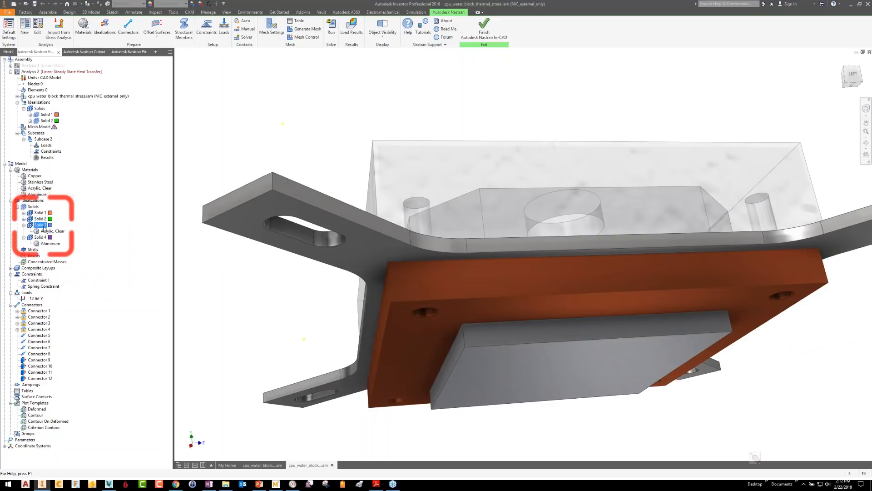
left_click(40, 109)
left_click_drag(43, 112, 41, 109)
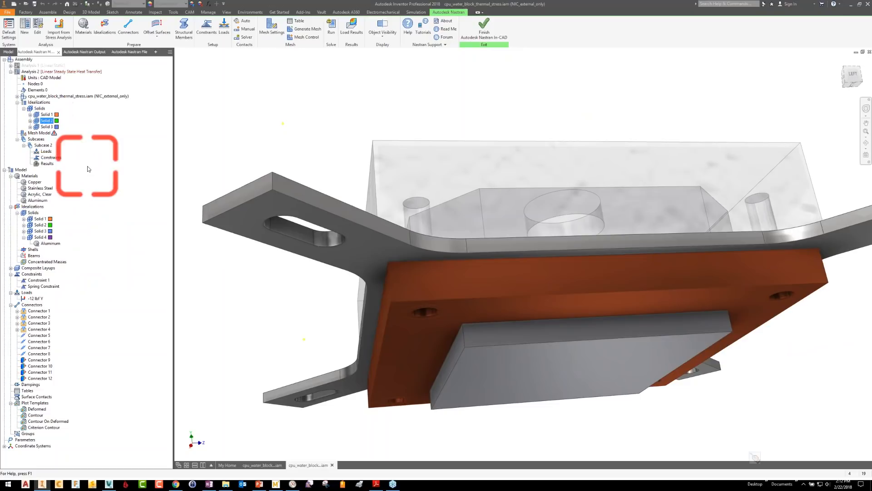
Look over the remaining Model entries and collapse the Model branch of the tree
left_click(21, 169)
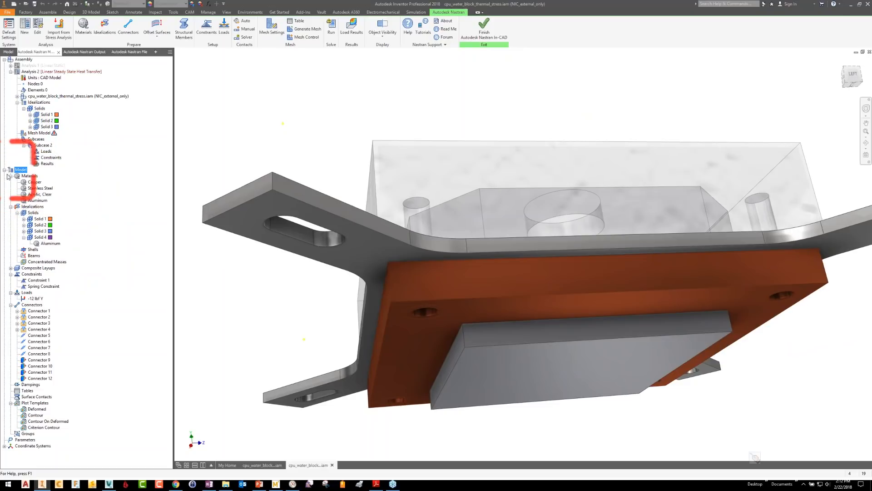
left_click(30, 384)
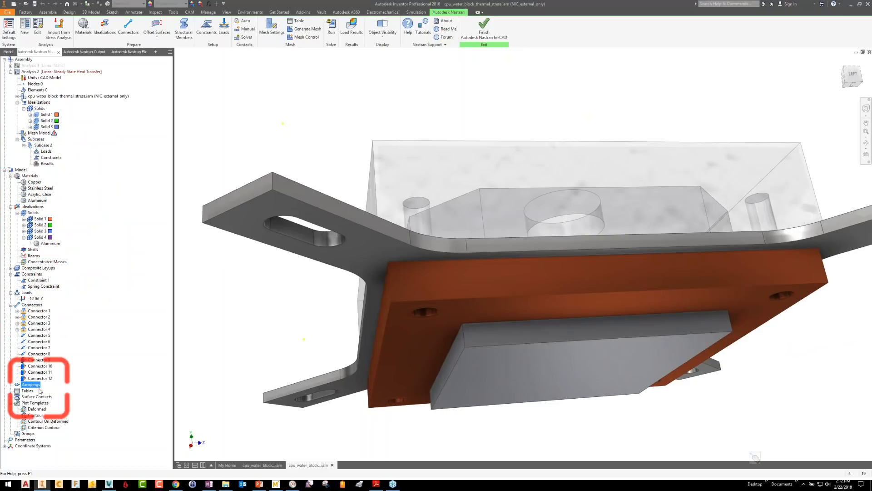
left_click(38, 268)
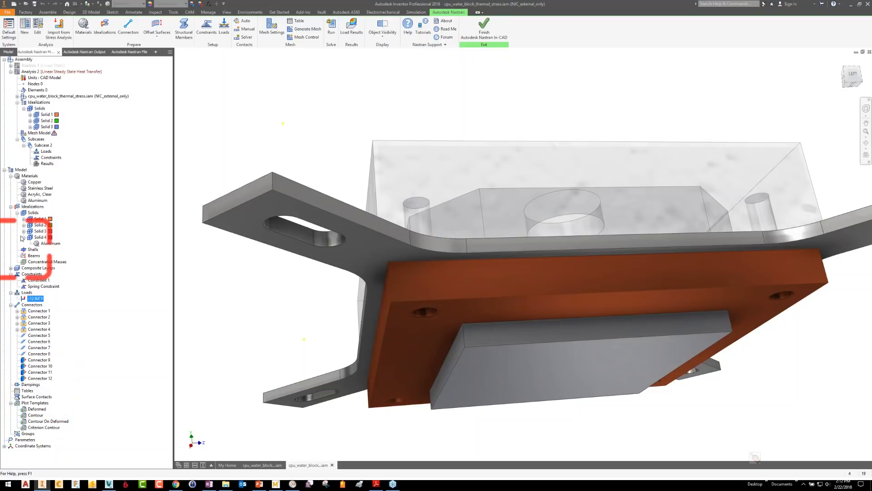
left_click(4, 169)
left_click(33, 182)
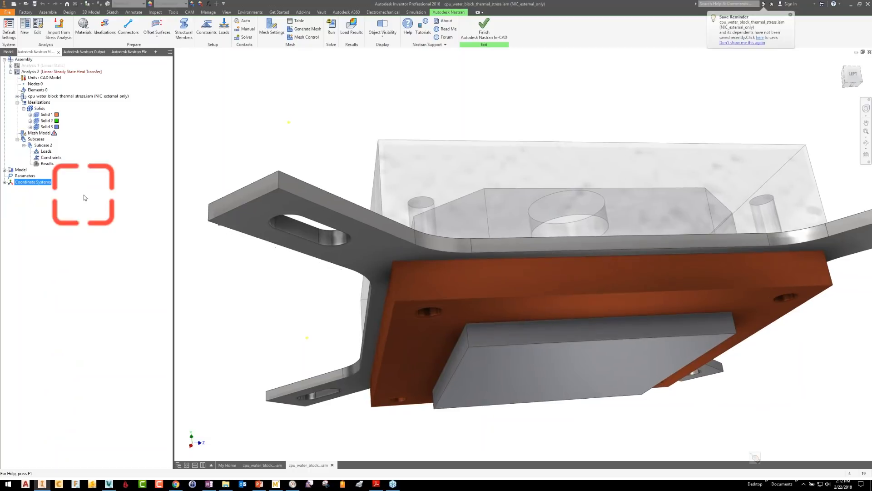
Expand the assembly's parts under Analysis 2 and exclude the cpu:1 part from the analysis
left_click(49, 114)
left_click(47, 127)
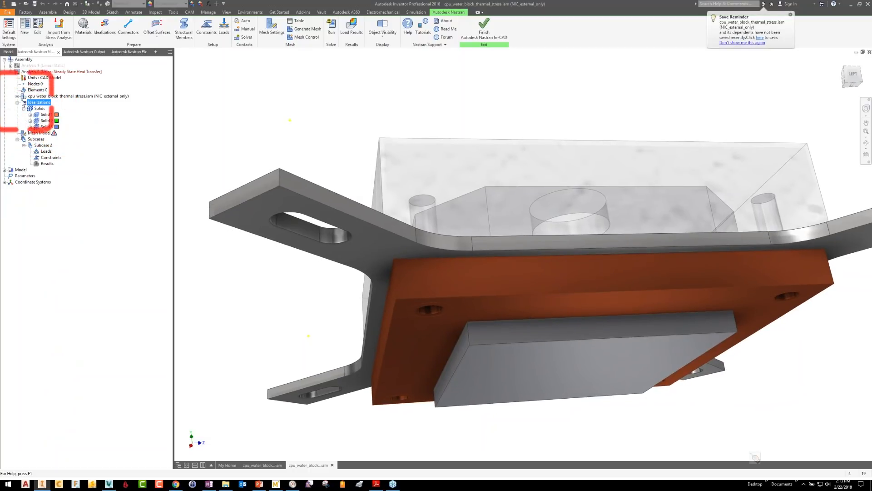
left_click(29, 97)
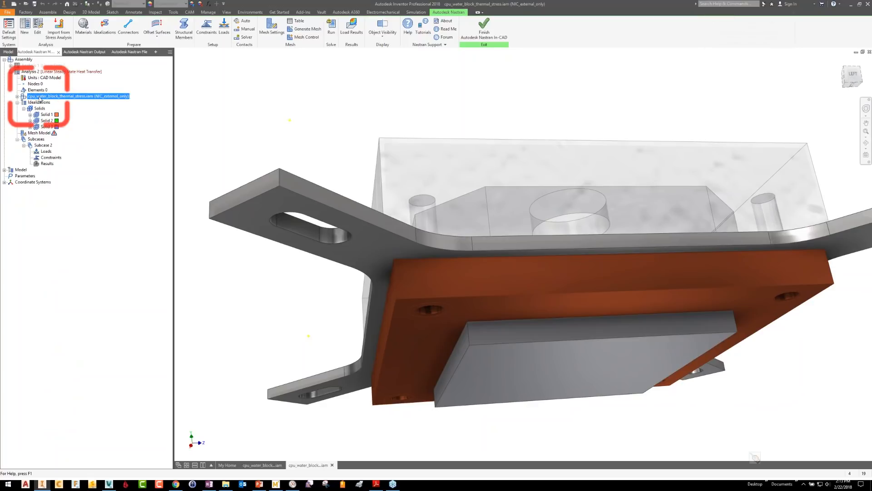
left_click(17, 96)
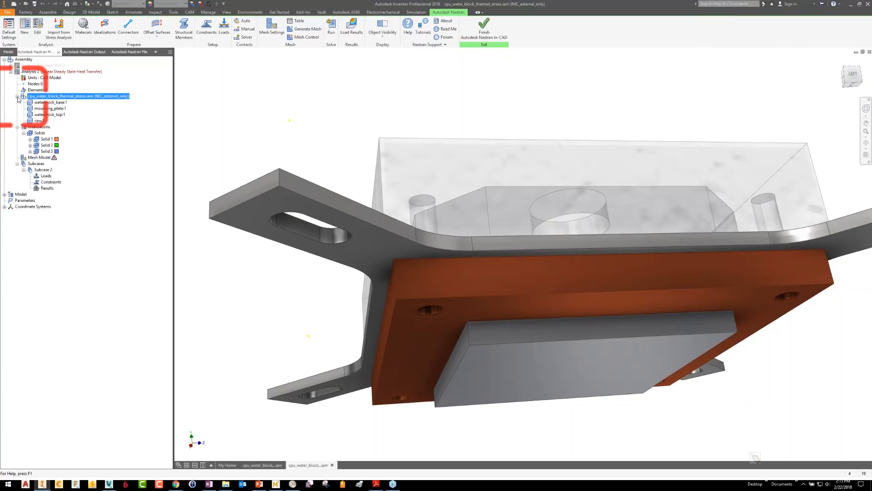
left_click(38, 120)
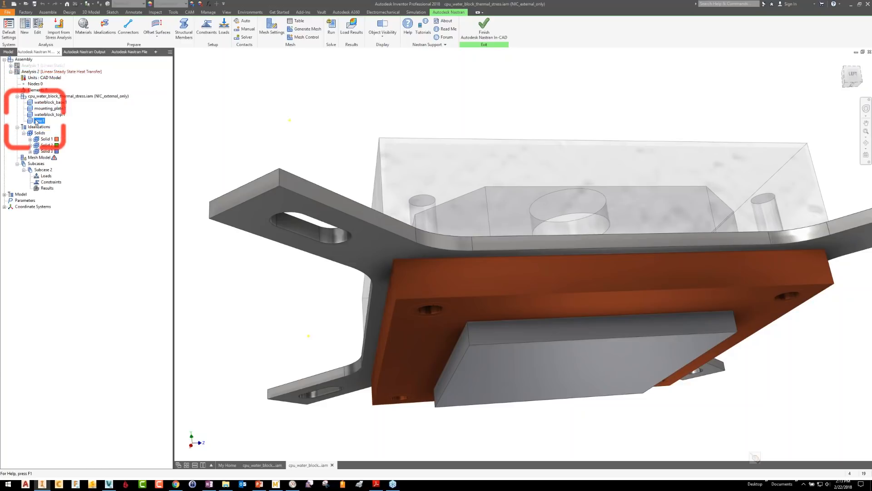
right_click(38, 122)
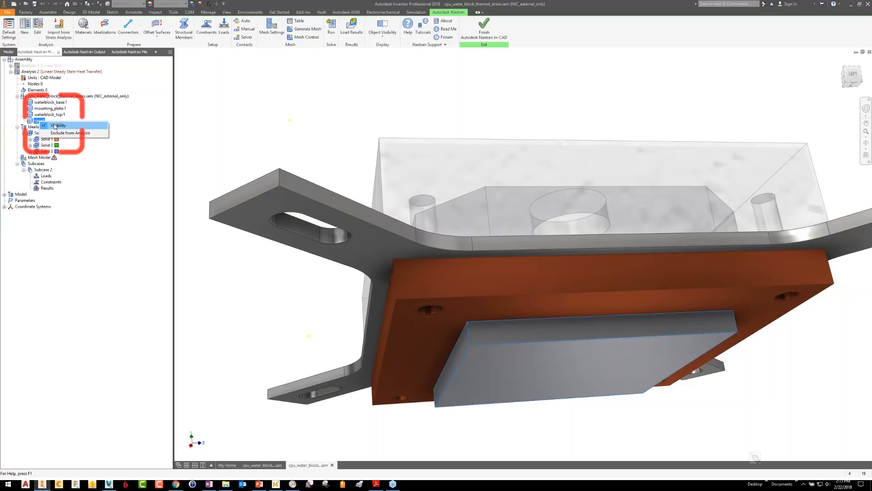
left_click(55, 125)
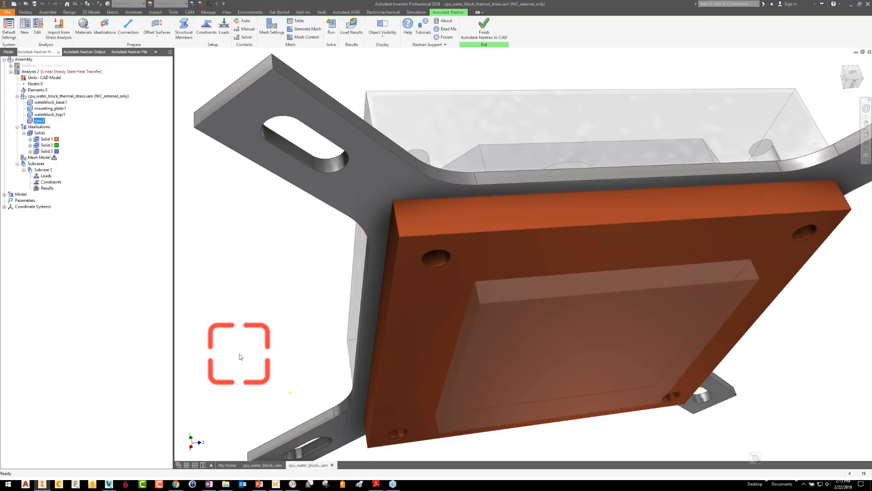
middle_click_drag(240, 354, 239, 353, "shift")
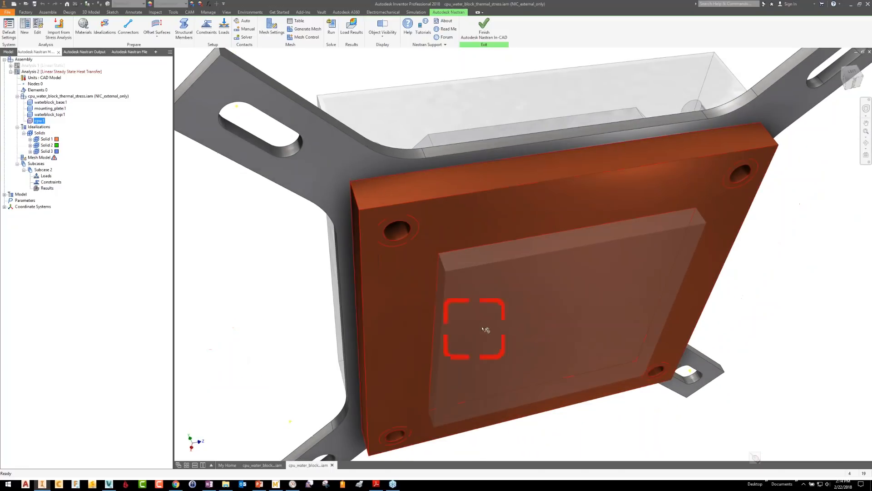
middle_click_drag(503, 324, 505, 325, "shift")
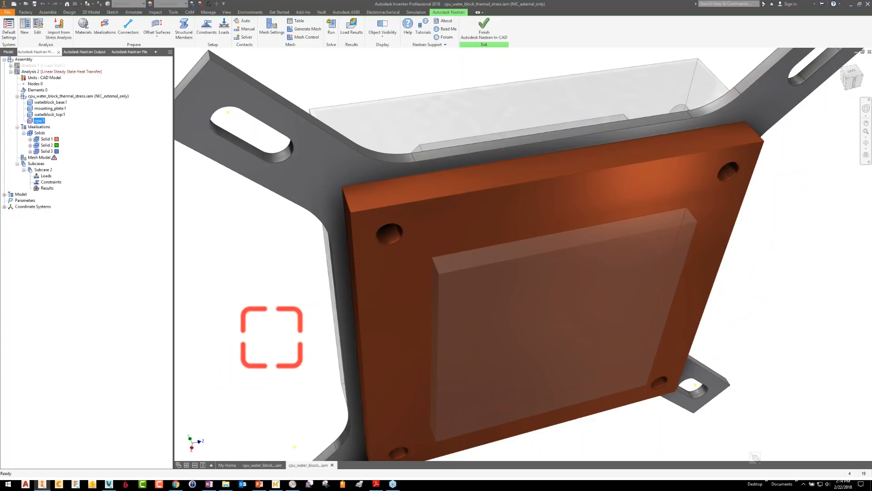
Switch to PowerPoint, show the "CPU Water Block – Thermal" slide and hide the speaker notes to read the heat loads
left_click(259, 484)
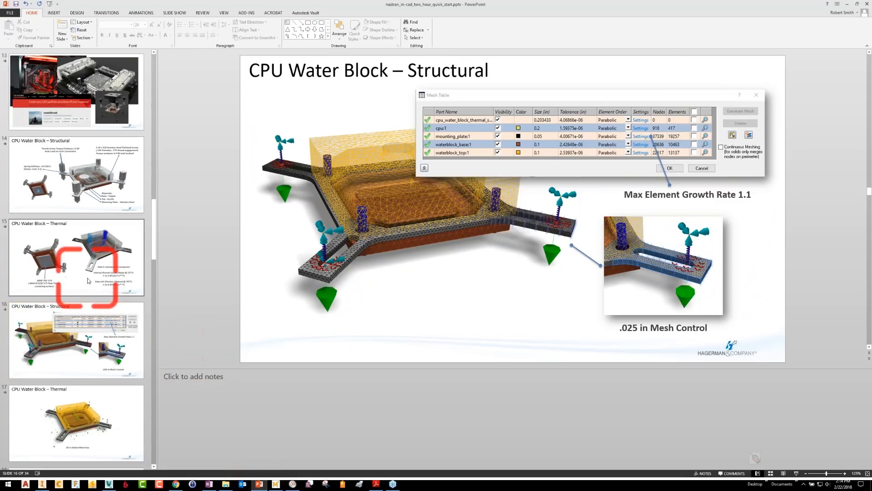
left_click(86, 273)
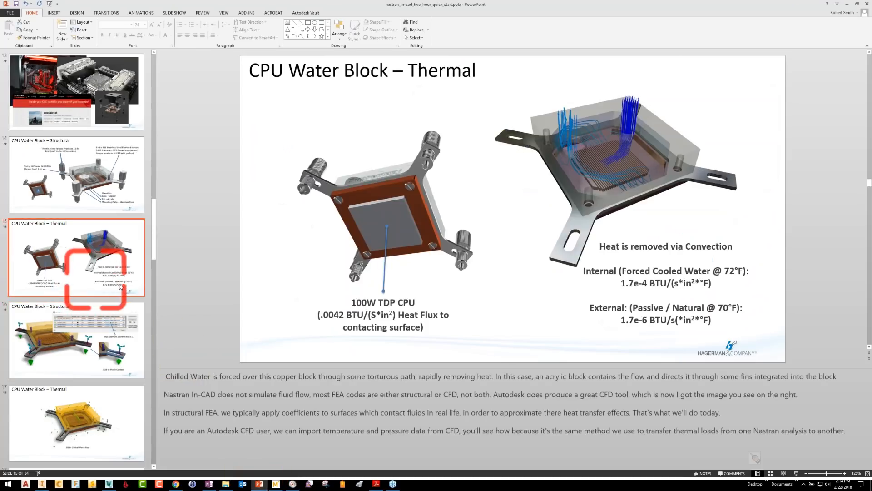
left_click(695, 473)
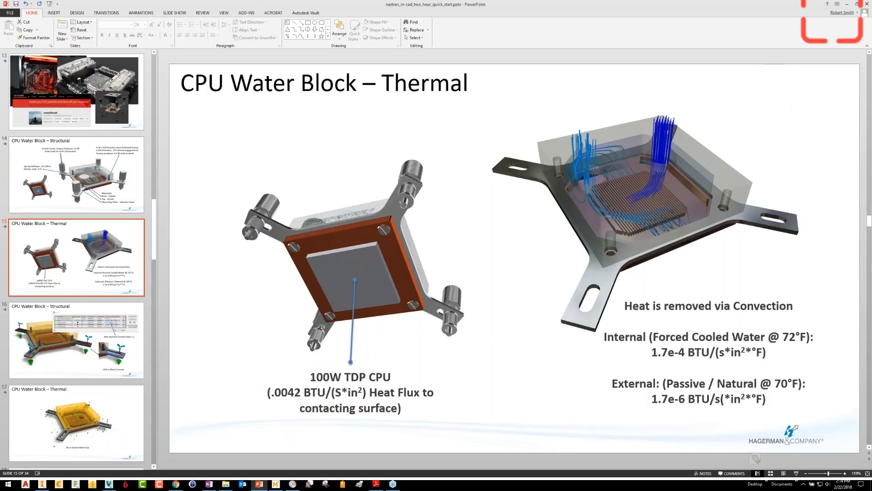
Switch back to Inventor and define a heat flux load of .0042 on the copper base's CPU contact face
left_click(848, 6)
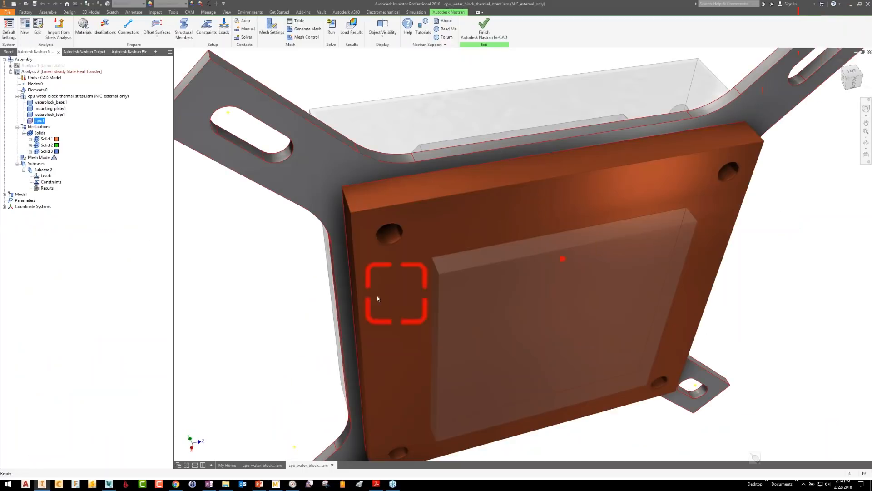
left_click(224, 27)
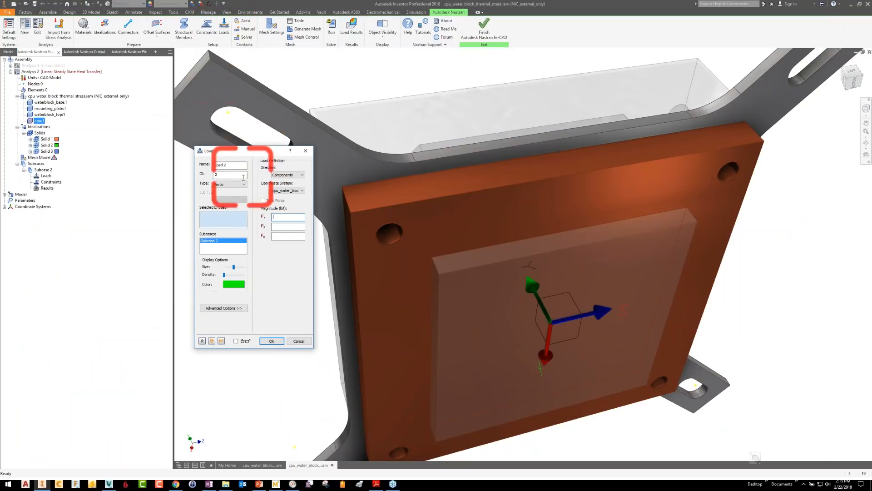
left_click(235, 184)
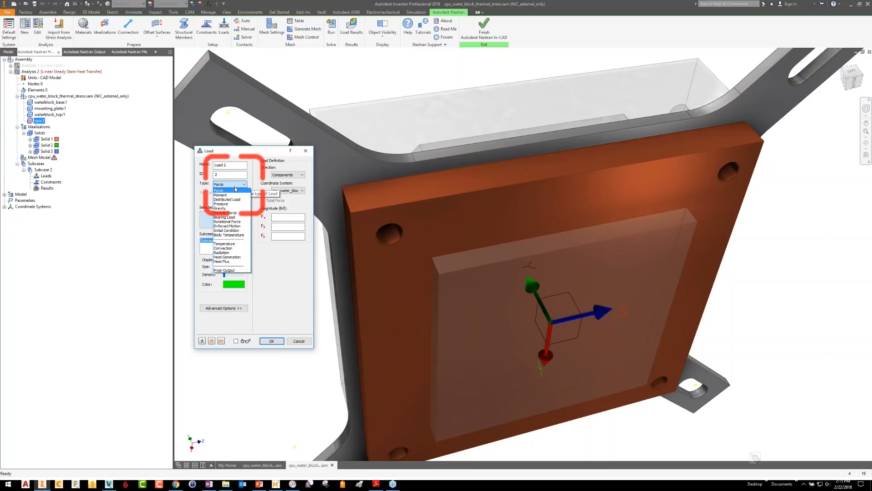
left_click(226, 262)
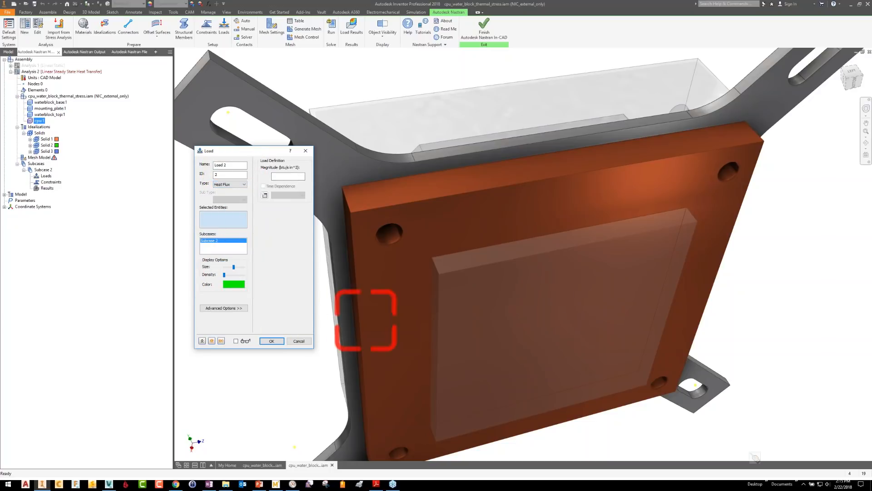
left_click(479, 323)
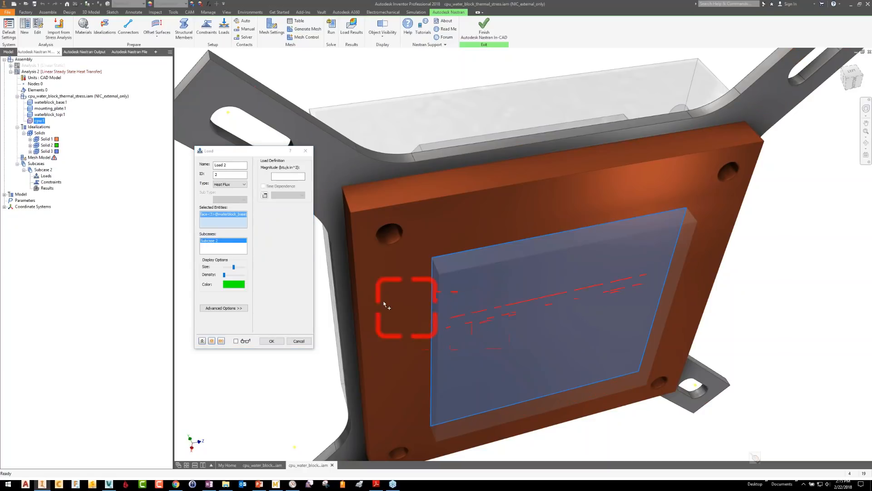
left_click(281, 176)
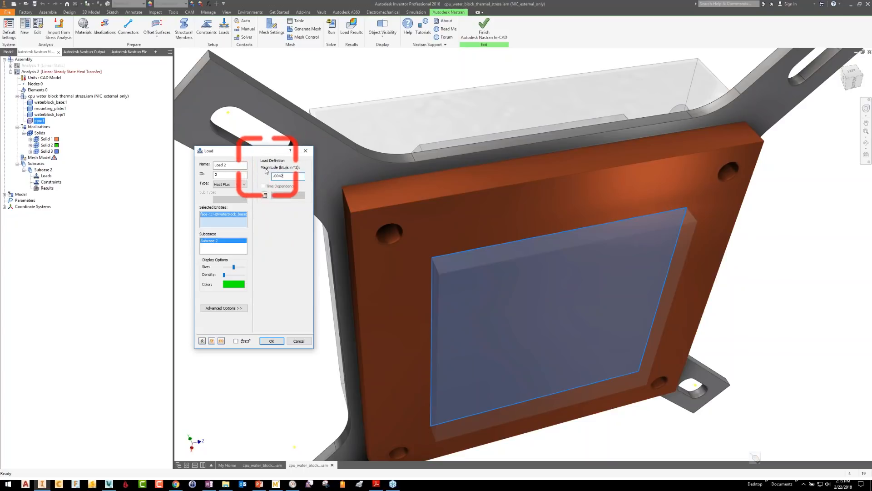
Name the load 100W Heat Flux and confirm it for Subcase 2
left_click(231, 166)
key("BackSpace")
key("BackSpace")
key("BackSpace")
key("BackSpace")
key("BackSpace")
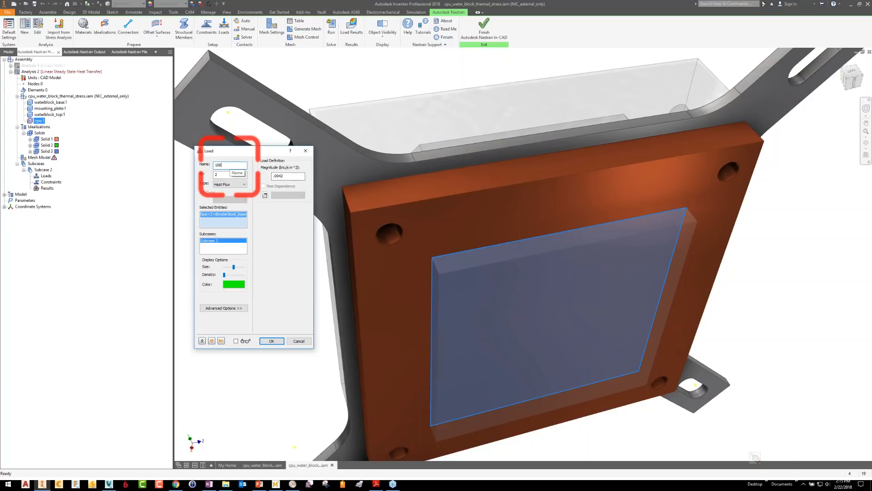
type("100W Heat FLux")
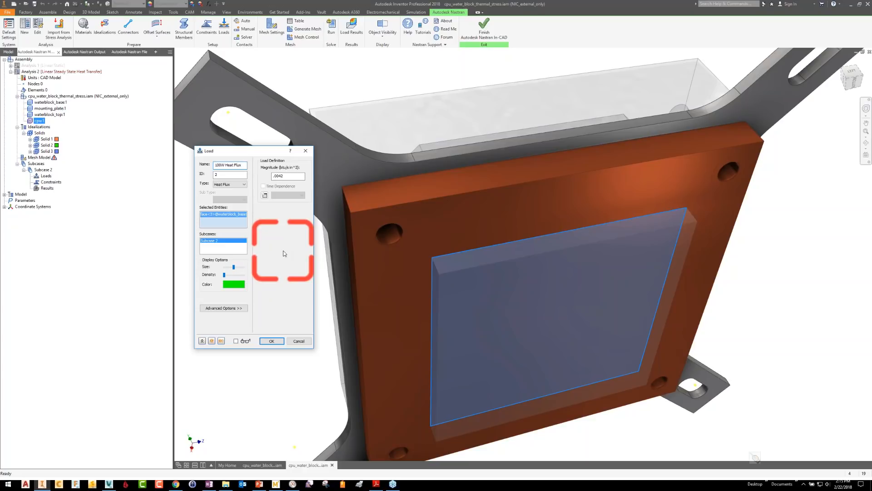
left_click(272, 341)
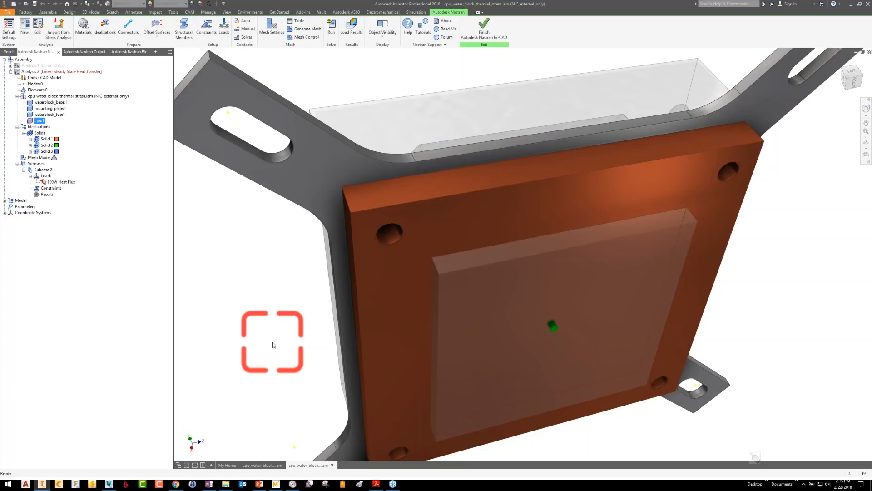
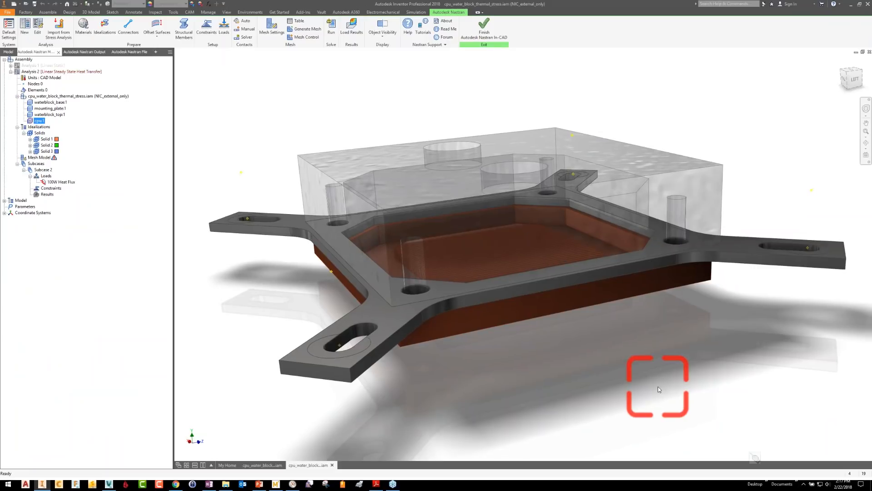
Save the assembly and start a convection load with an ambient temperature of 70 °F and a convection coefficient of 1.7e-6
left_click(34, 4)
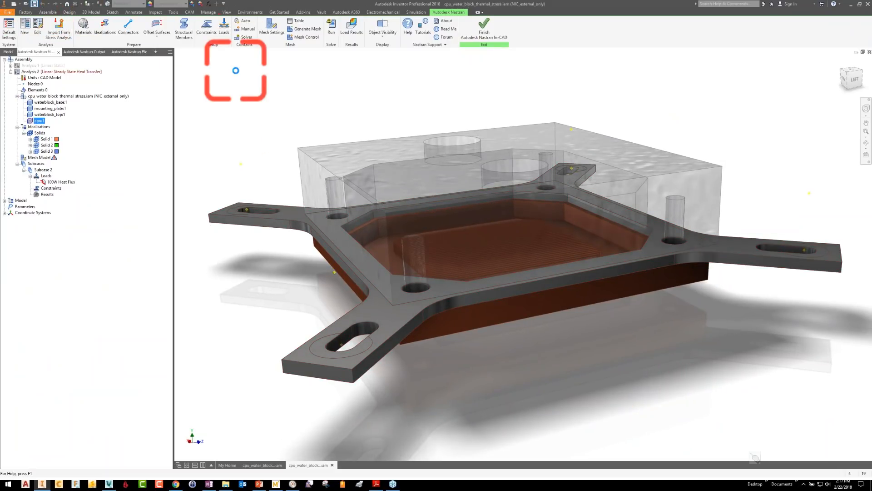
left_click(224, 33)
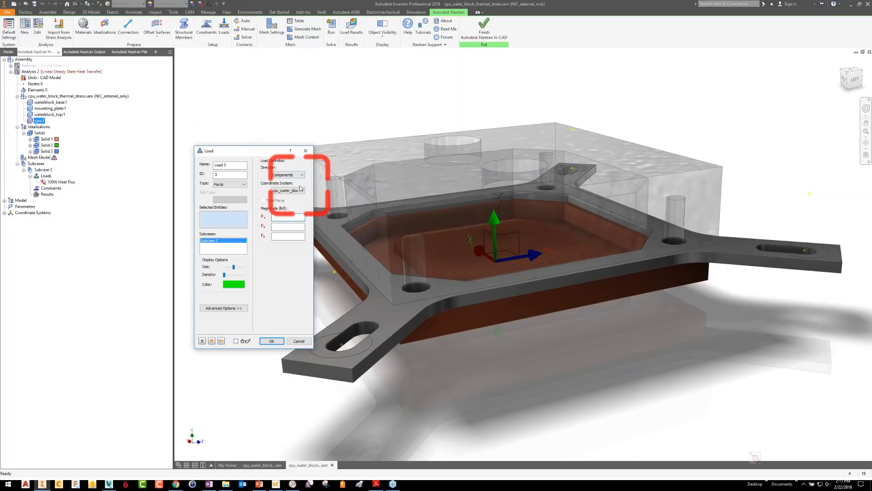
left_click(243, 184)
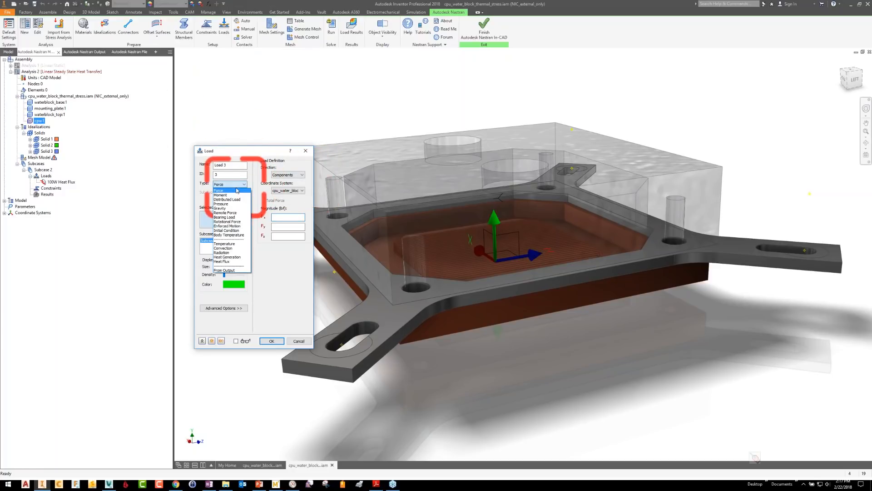
left_click(234, 248)
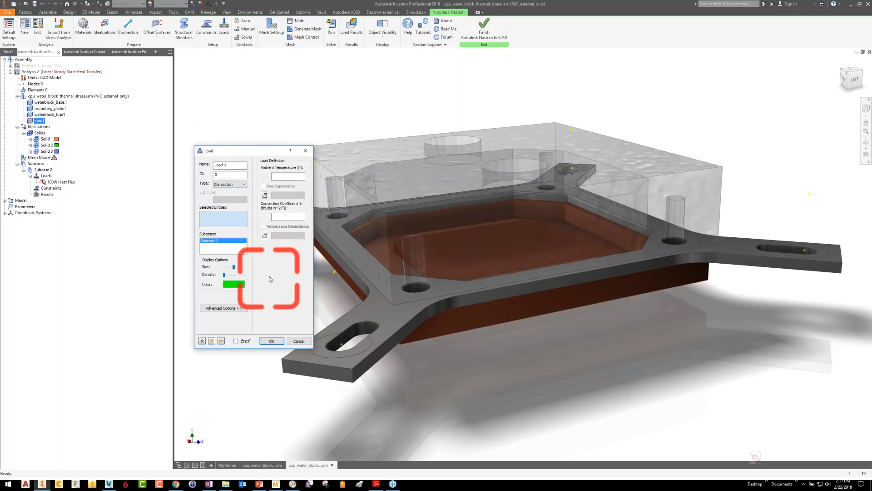
left_click(277, 216)
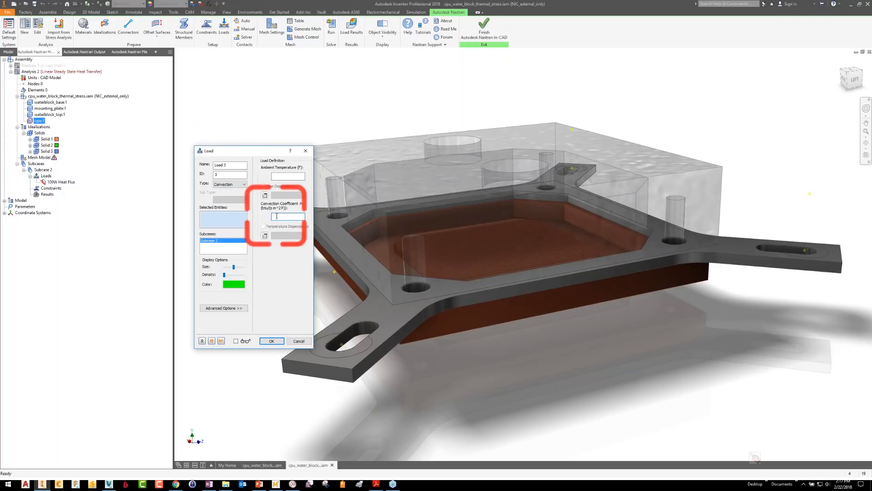
type("1")
left_click(275, 175)
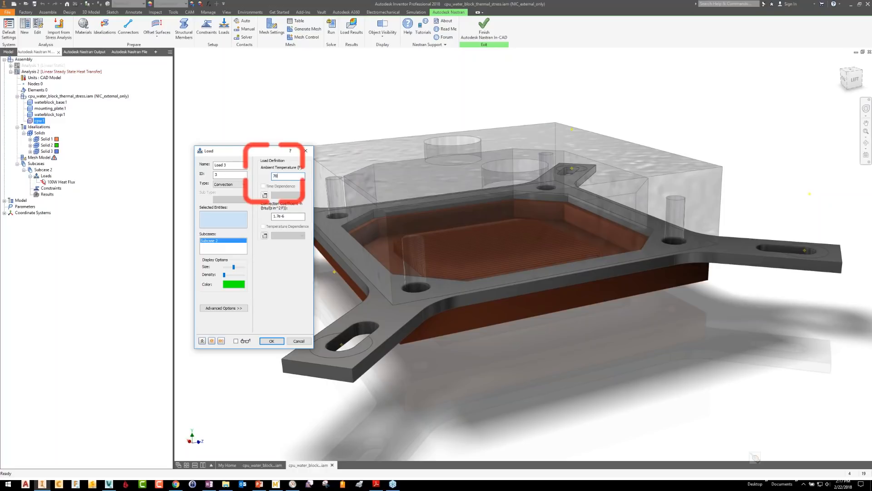
Name the convection load External Air
left_click(232, 165)
key("BackSpace")
key("BackSpace")
key("BackSpace")
key("BackSpace")
key("BackSpace")
key("BackSpace")
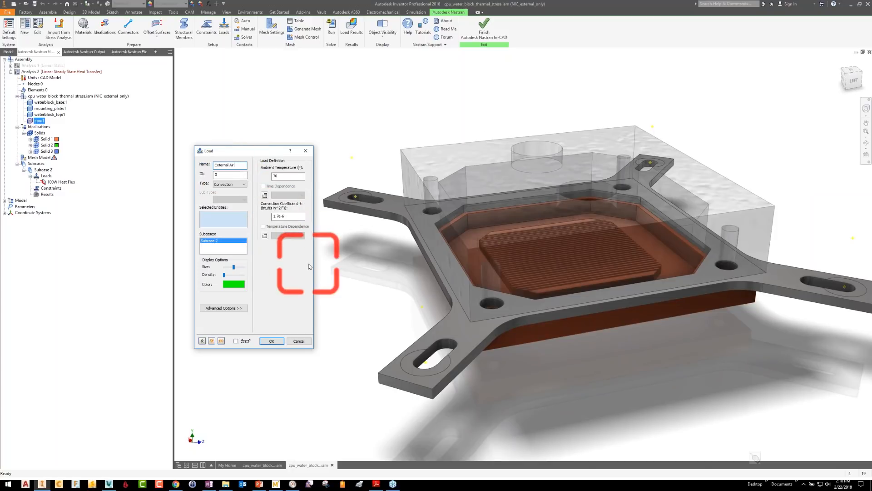
Assign the External Air load to the outer side faces and upper face of the transparent waterblock top
left_click(524, 279)
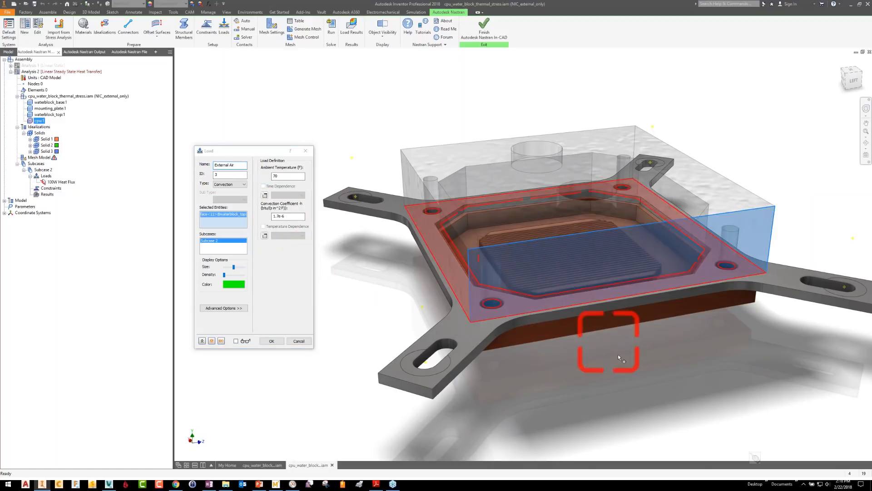
left_click(557, 280)
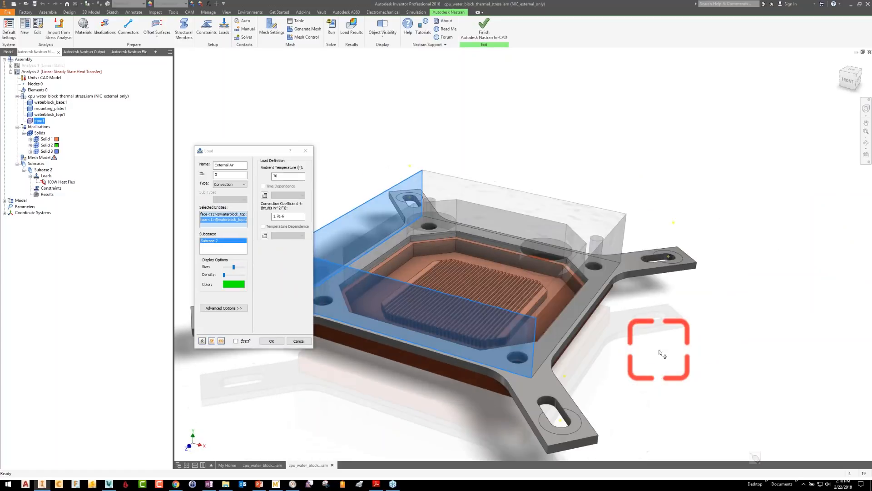
left_click(618, 332)
left_click(568, 301)
left_click(532, 273)
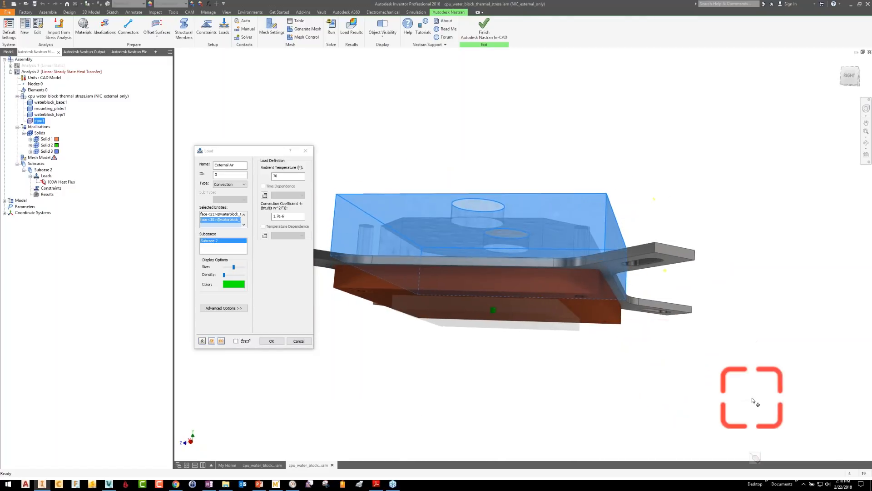
Add the copper base's outer side faces and its underside around the CPU contact area to the External Air load
left_click(562, 284)
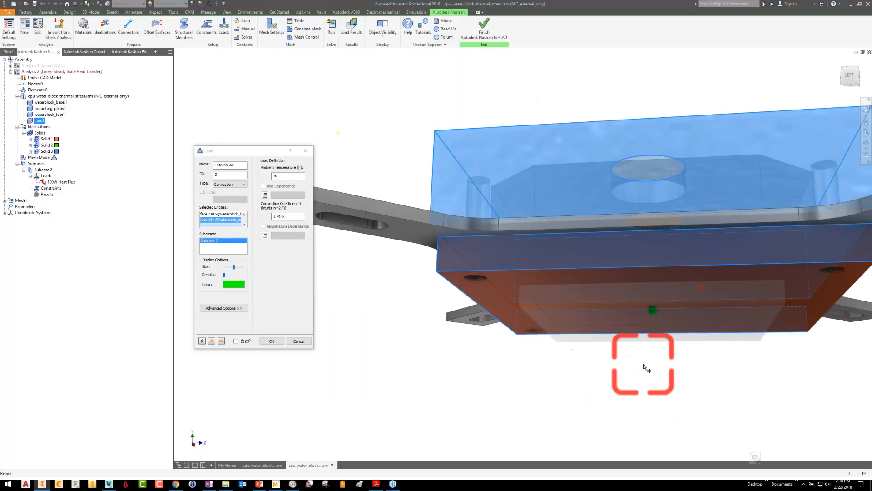
left_click(652, 264)
left_click(652, 265)
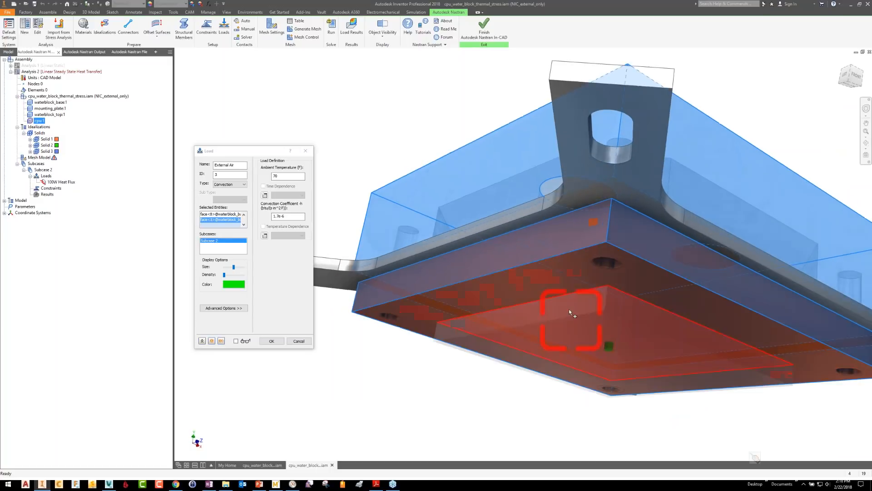
left_click(564, 292)
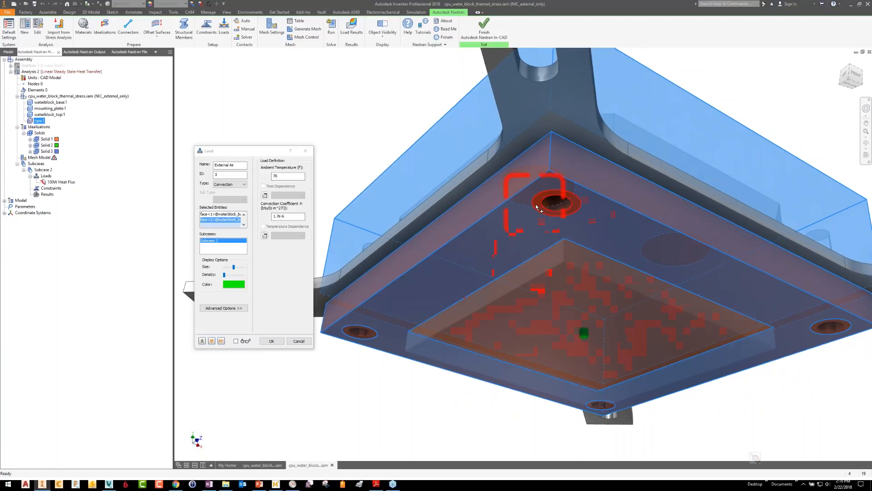
Add the ring faces around the base's screw holes to the External Air load and confirm it
left_click(537, 205)
left_click(372, 335)
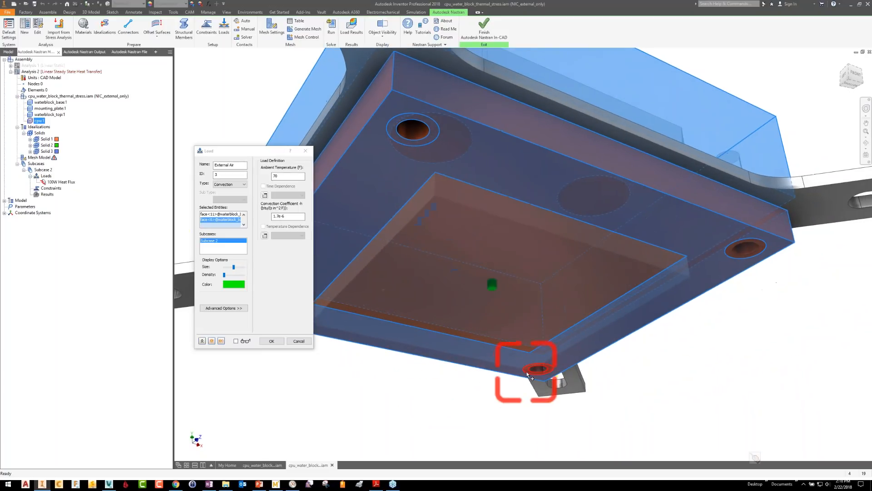
left_click(733, 256)
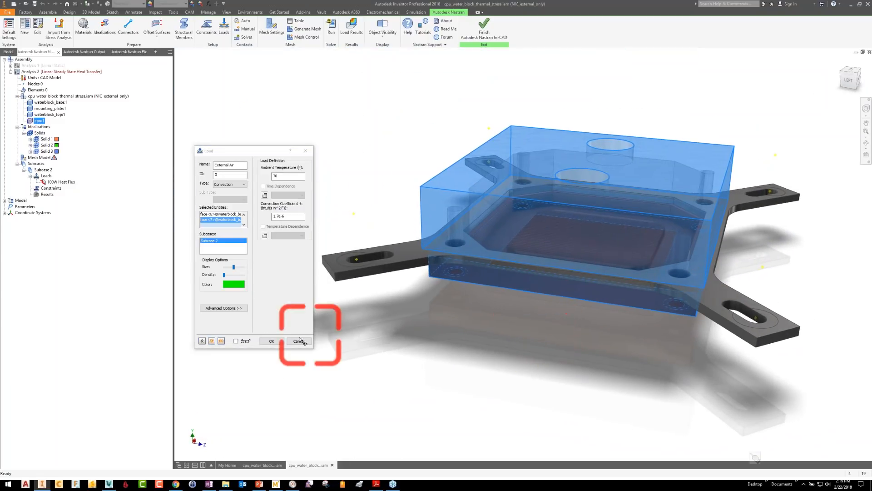
left_click(266, 341)
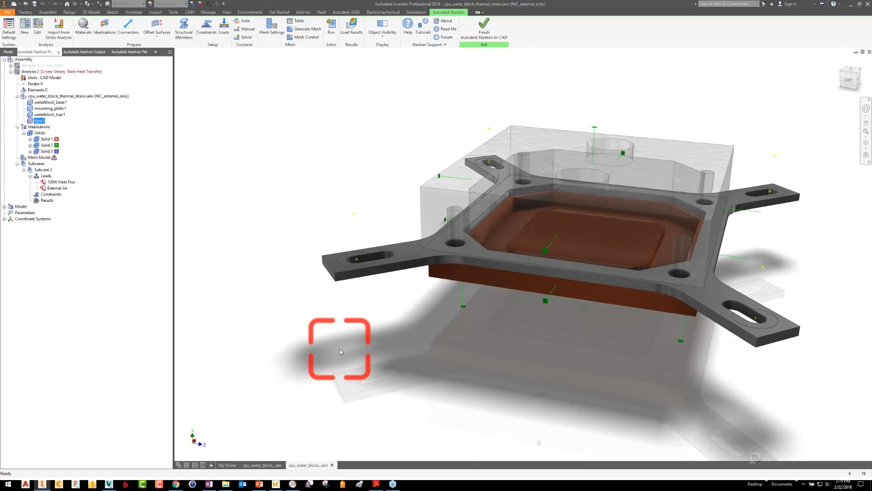
Hide the waterblock_base:1 and waterblock_top:1 parts so only the mounting plate and load symbols remain in view
scroll(340, 349, "up", 3)
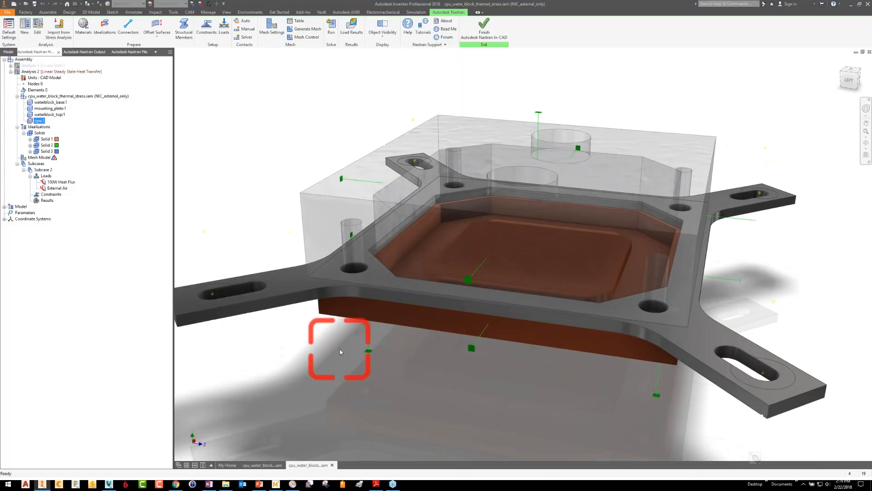
scroll(340, 349, "down", 2)
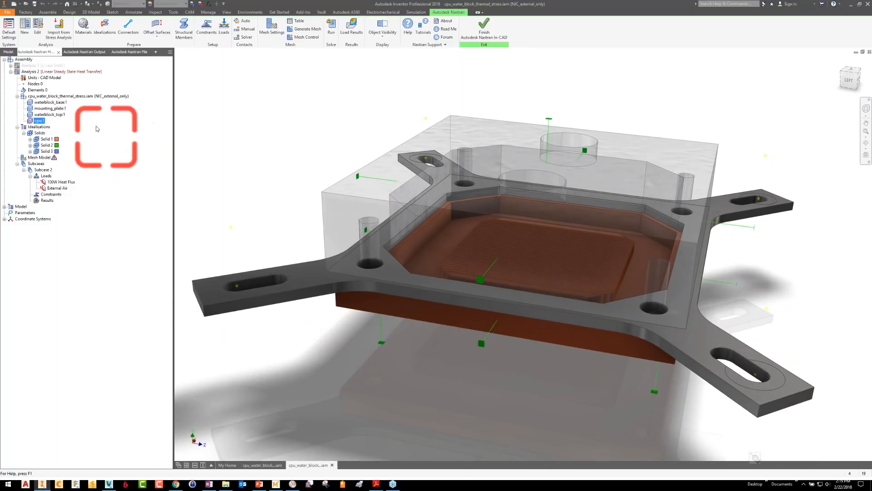
left_click(65, 104)
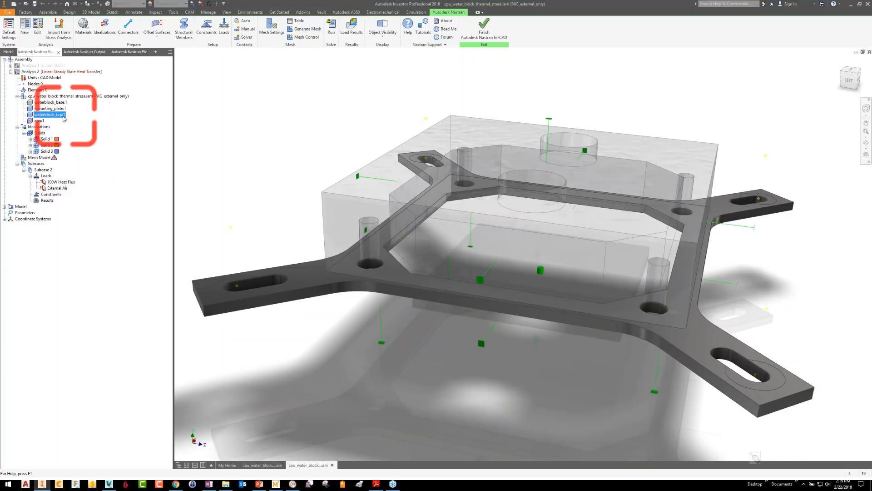
right_click(62, 117)
left_click(78, 121)
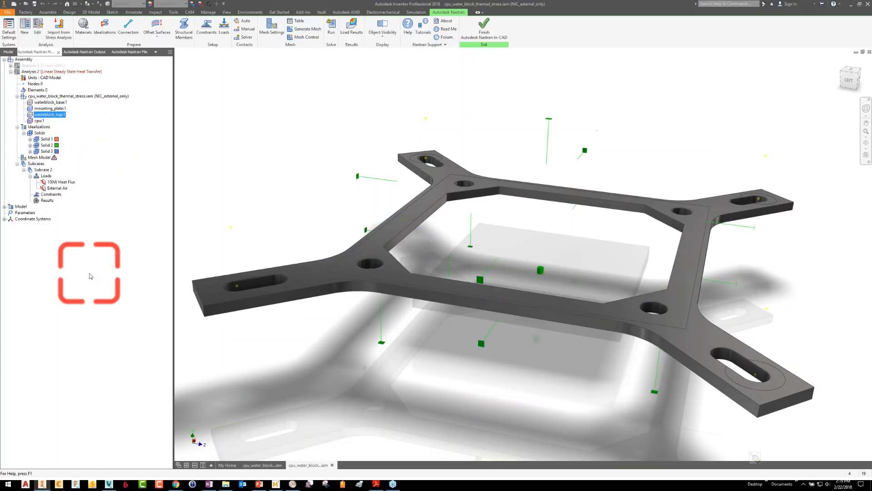
Edit the External Air load and add all of the mounting plate's faces to its selected entities using face selection
mouse_move(56, 137)
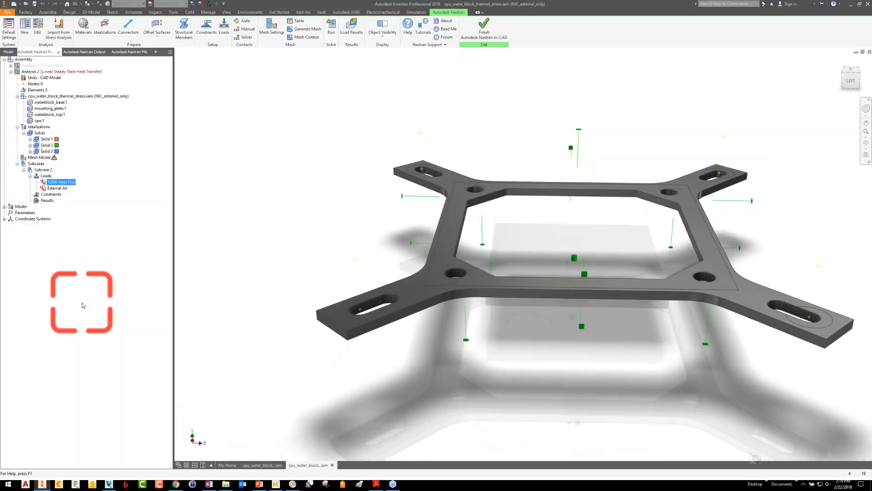
left_click(60, 190)
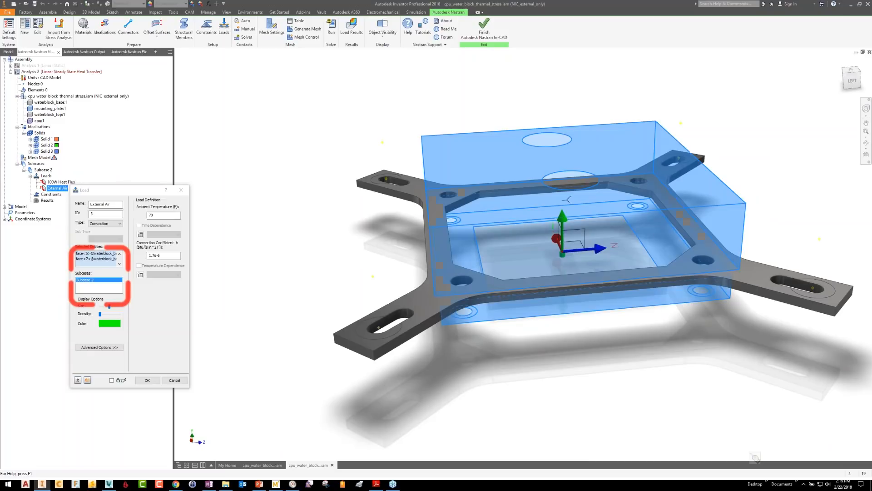
left_click_drag(120, 196, 214, 141)
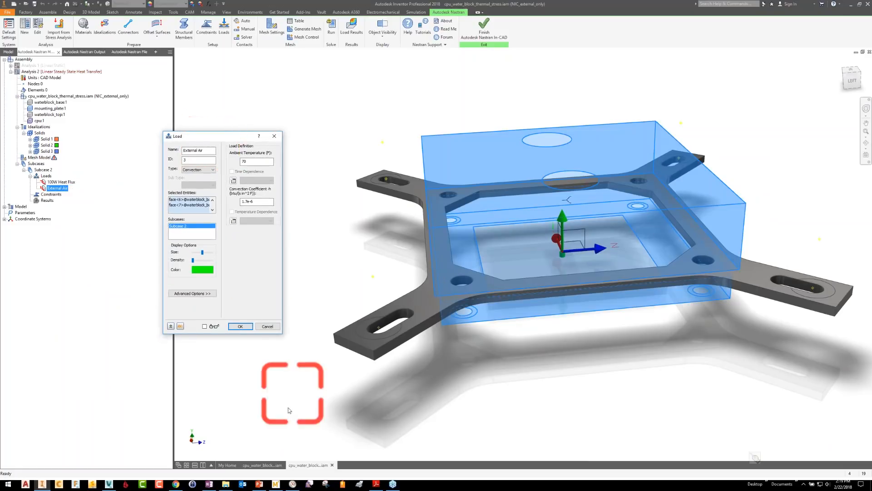
left_click(752, 455)
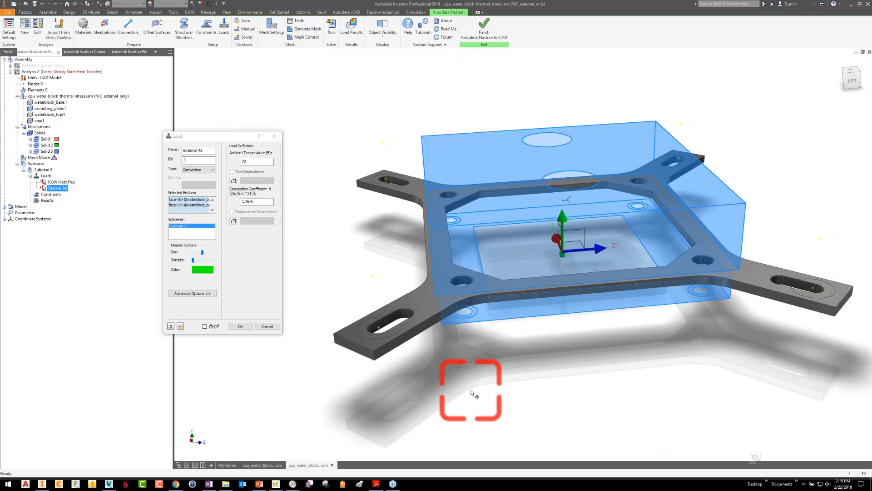
right_click(199, 213)
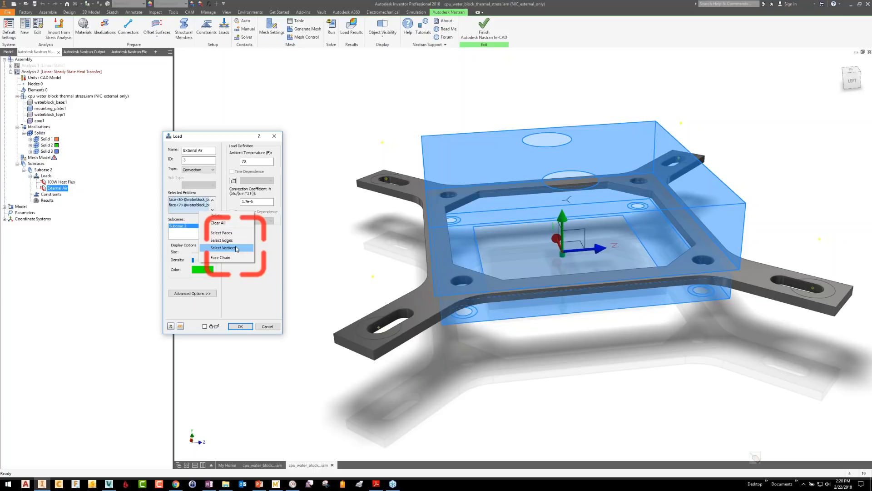
left_click(221, 232)
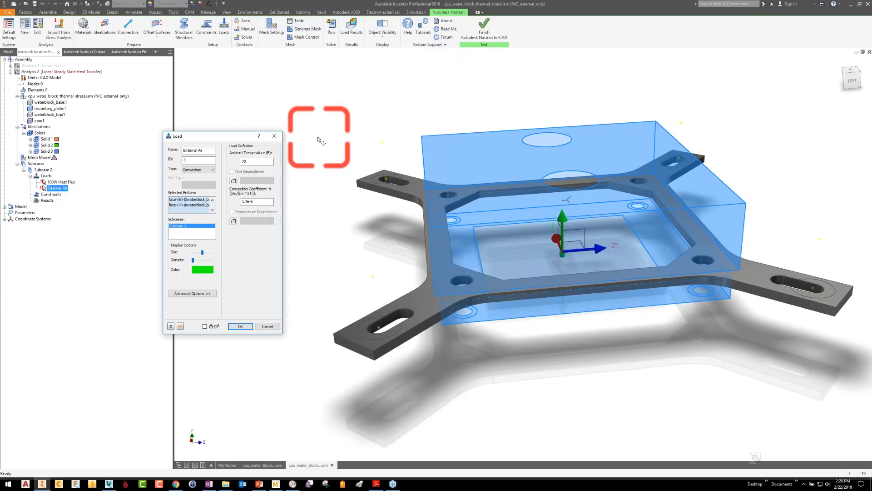
left_click_drag(312, 135, 849, 381)
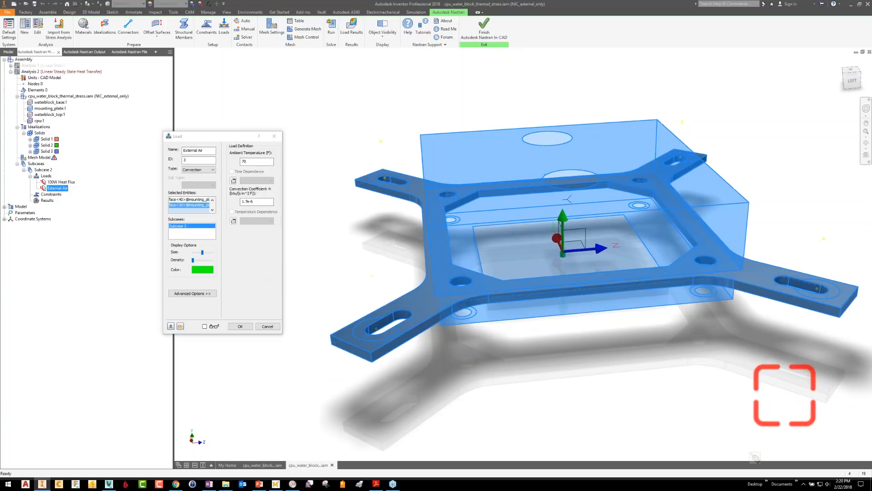
Remove the mounting plate's inner frame contact faces, inner walls and screw-hole faces from the External Air load and confirm it
scroll(504, 227, "up", 4)
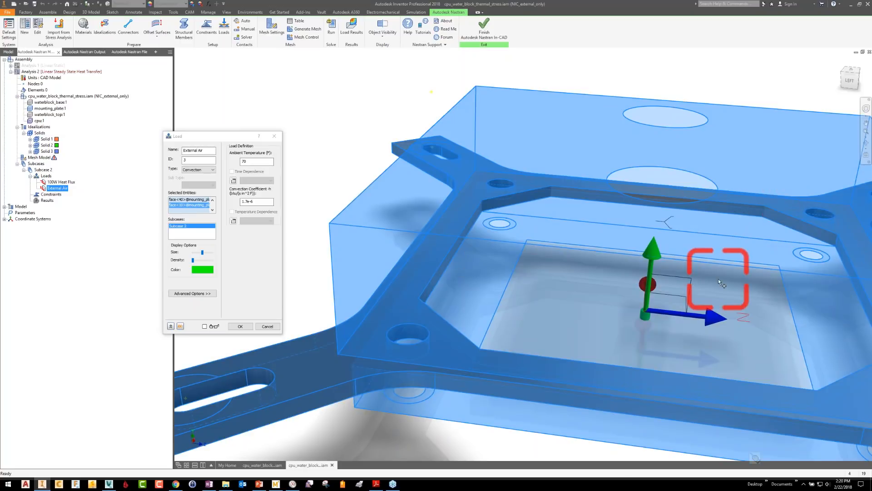
scroll(719, 279, "down", 3)
middle_click_drag(719, 279, 501, 222, "shift")
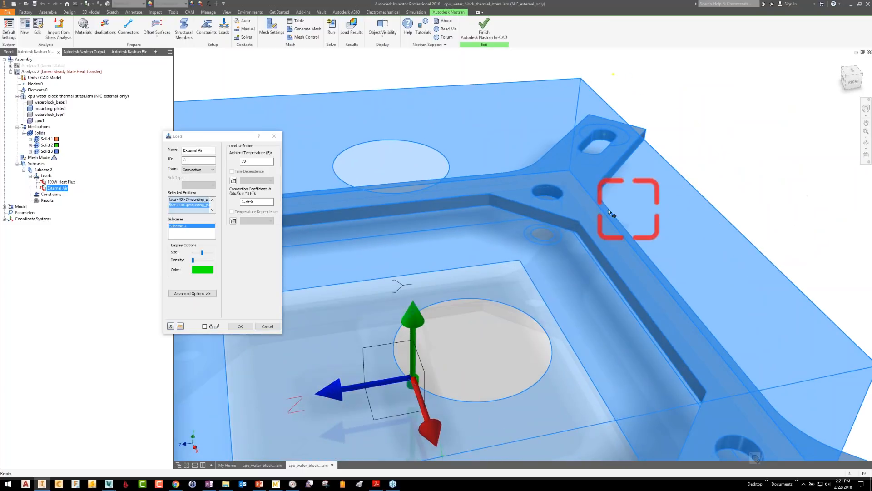
left_click(584, 207)
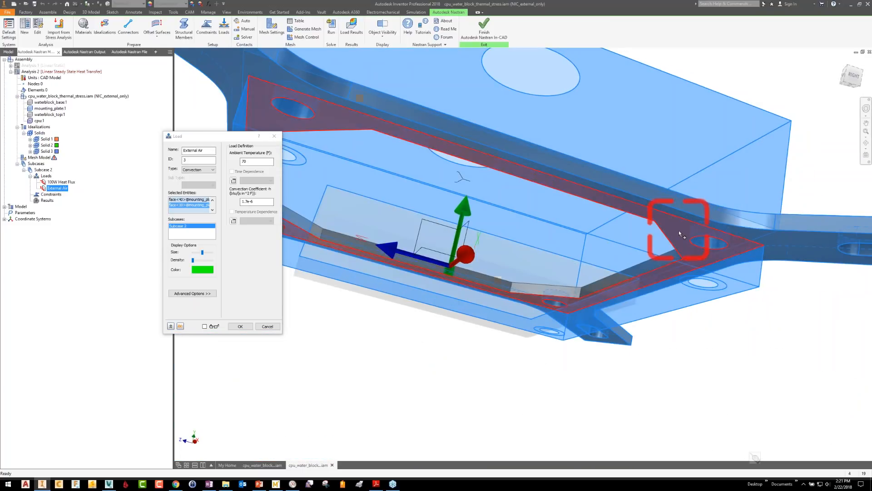
left_click(679, 231)
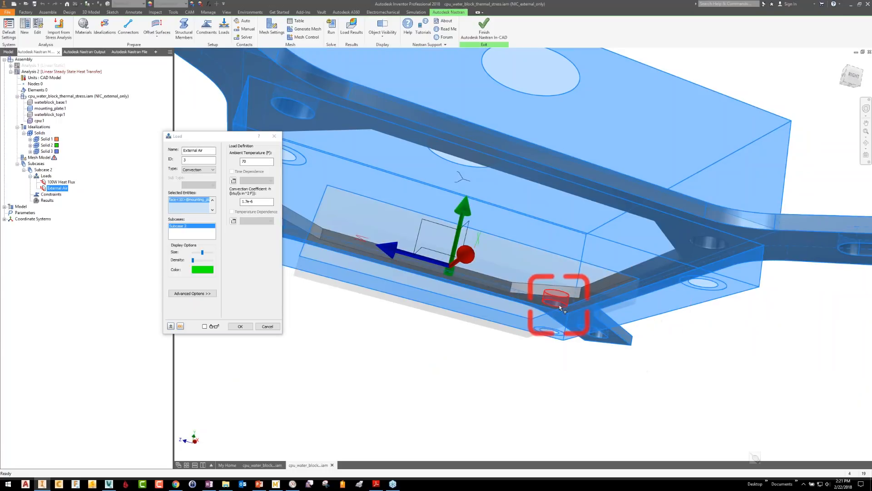
left_click(560, 307)
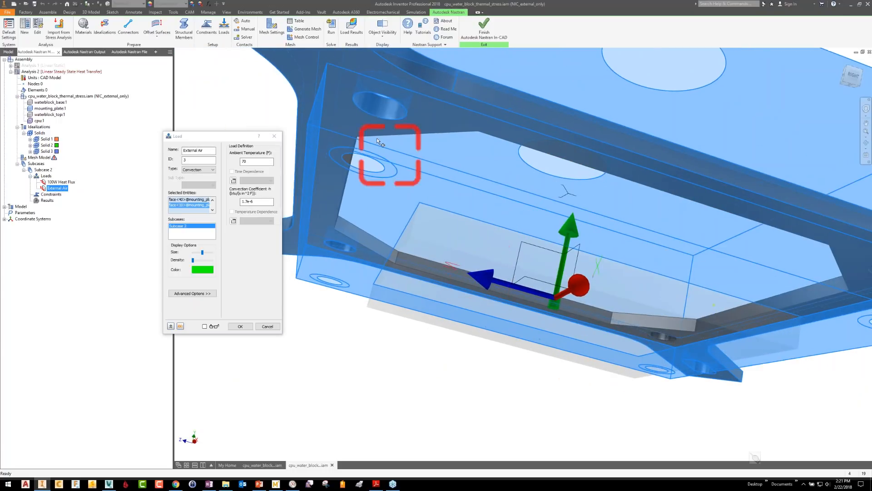
left_click(342, 249)
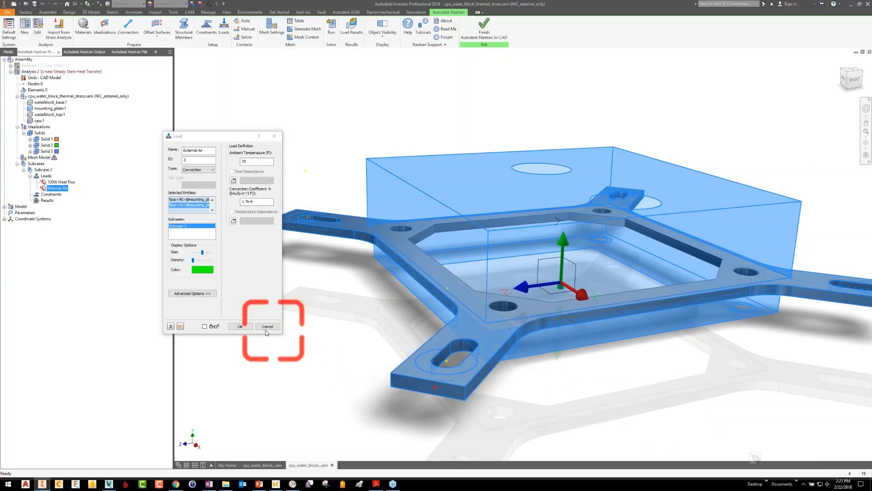
left_click(242, 327)
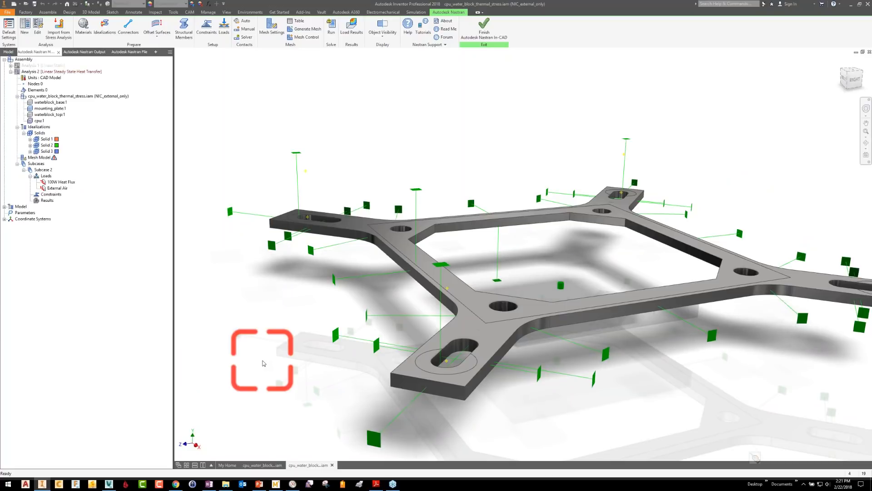
Turn off the External Air load's display and make the waterblock_base:1 and waterblock_top:1 parts visible
scroll(263, 363, "down", 3)
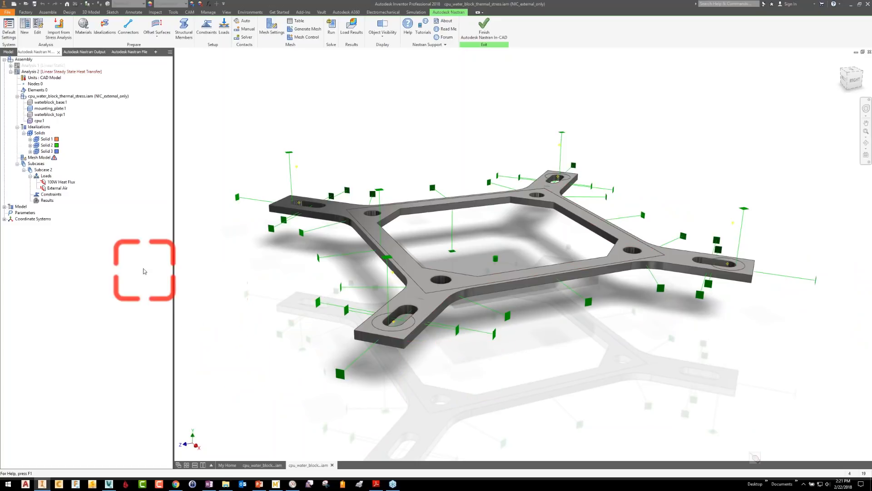
mouse_move(58, 190)
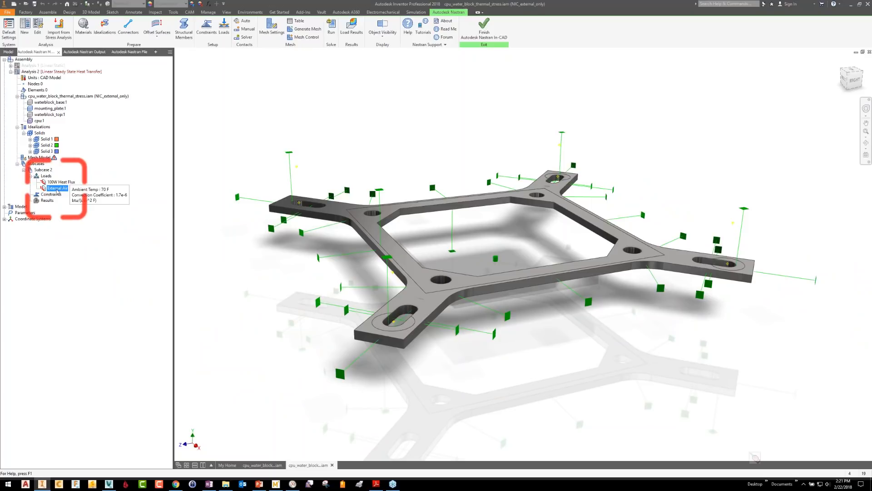
right_click(58, 190)
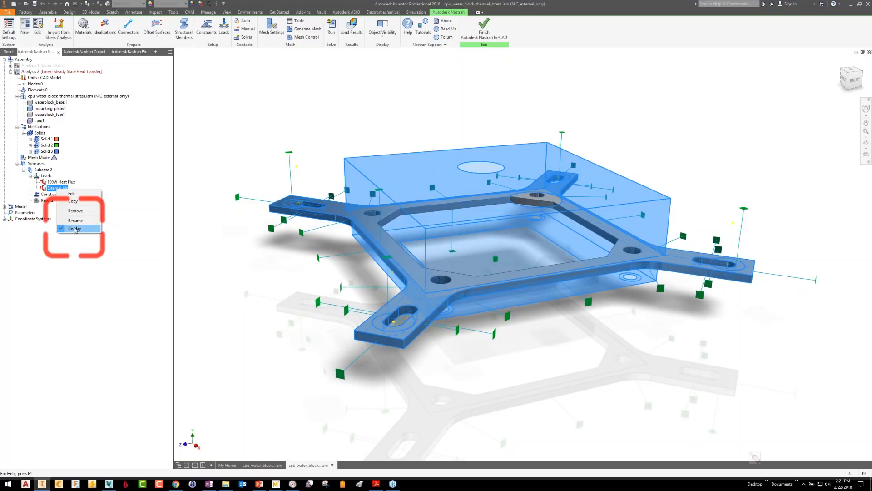
left_click(75, 228)
right_click(50, 104)
left_click(58, 108)
right_click(47, 116)
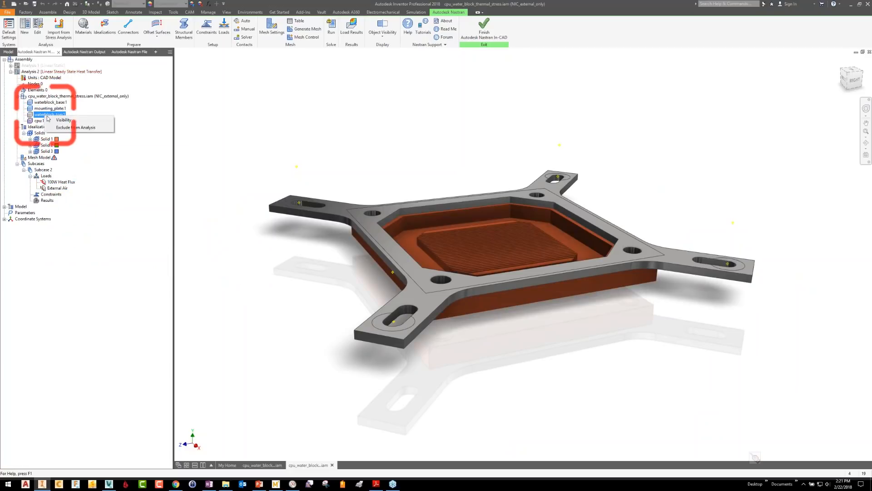
left_click(63, 120)
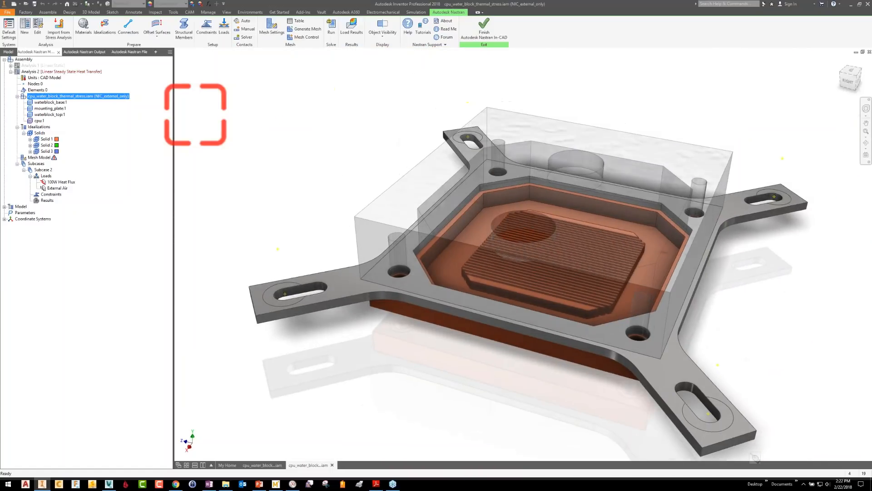
Start a Convection load named Internal Water with a convection coefficient of 1.7e-4 and an ambient temperature of 72 F
left_click(224, 29)
left_click_drag(155, 184, 202, 131)
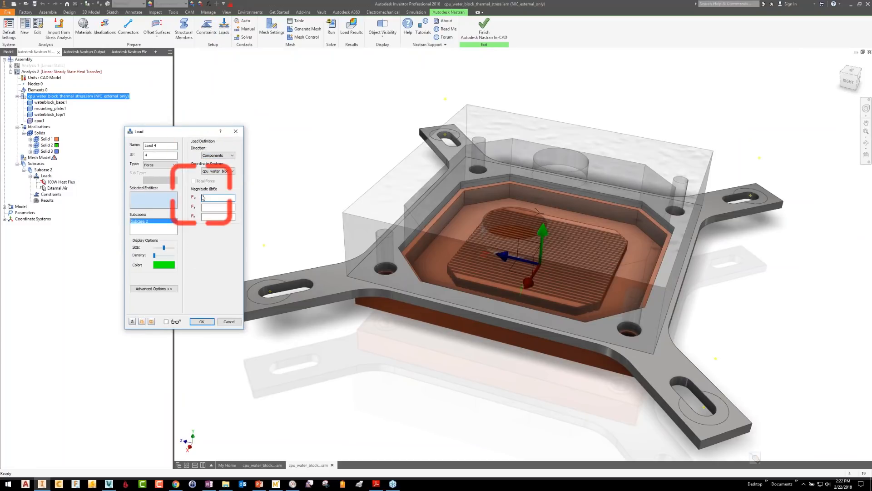
left_click(159, 165)
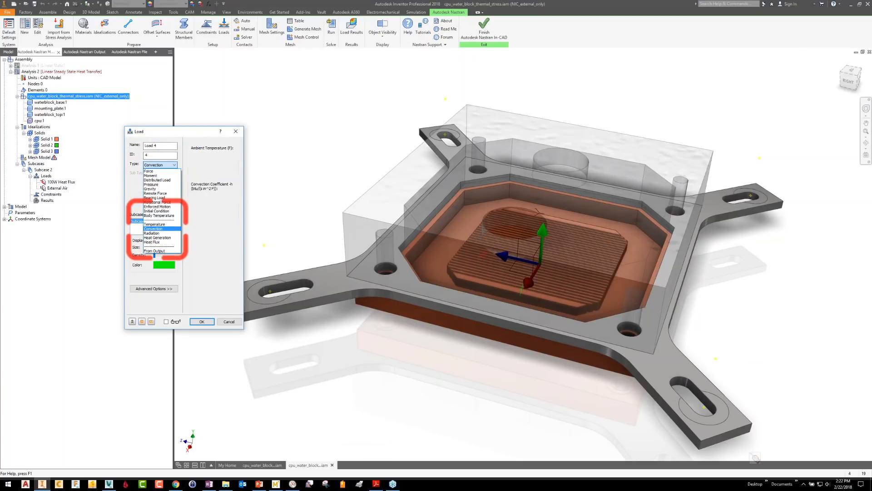
left_click(153, 228)
left_click(208, 198)
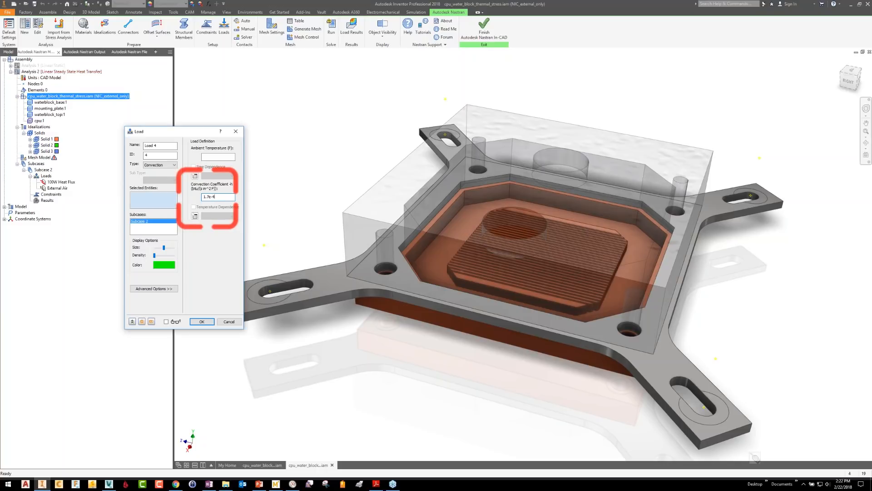
type("1.7e-4")
left_click(210, 156)
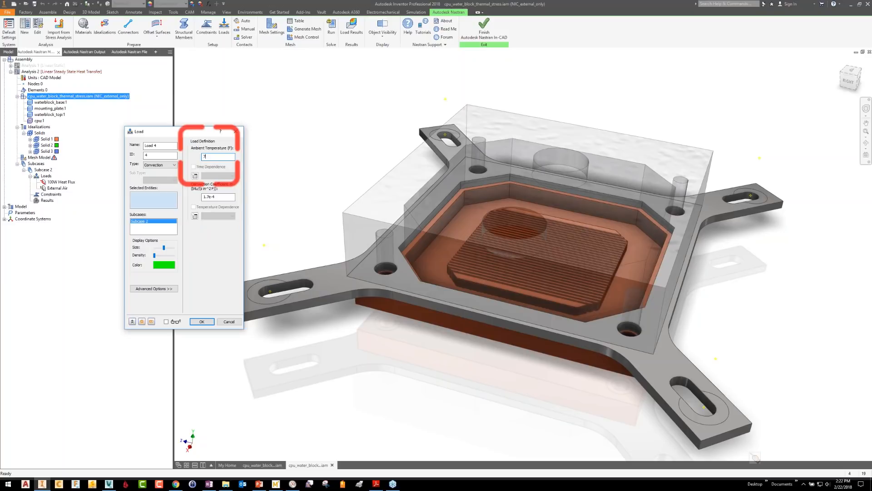
type("72")
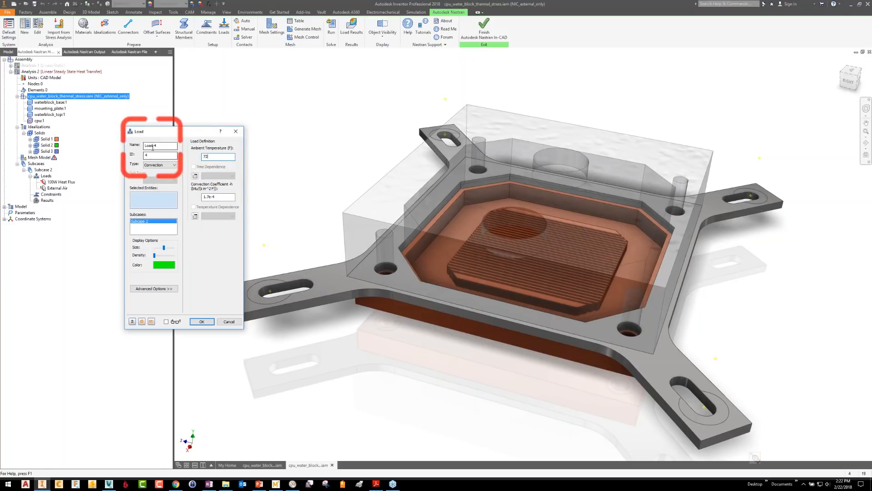
left_click(164, 146)
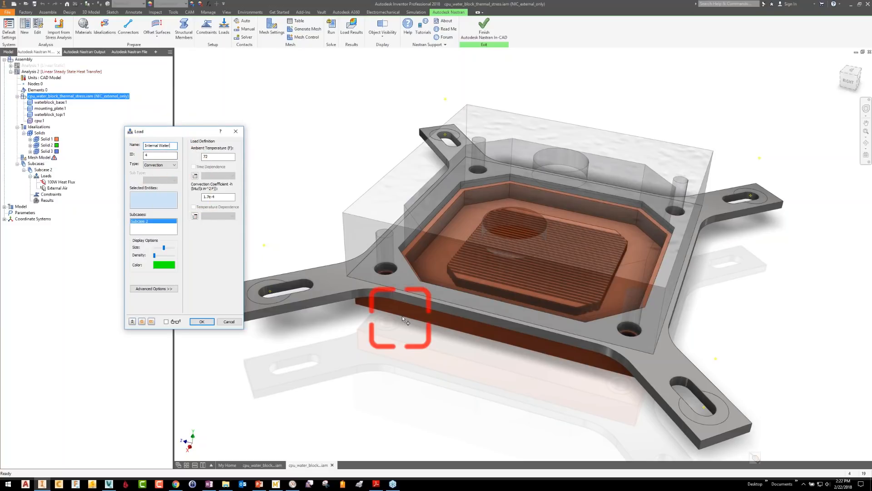
Assign the Internal Water load to the two round port walls and several inner cavity side walls of the transparent waterblock top
left_click(548, 169)
left_click(556, 153)
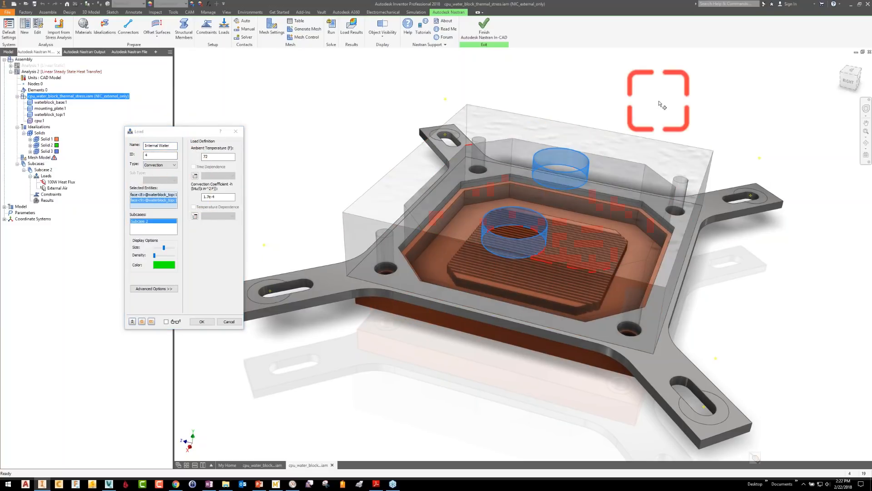
scroll(662, 104, "down", 2)
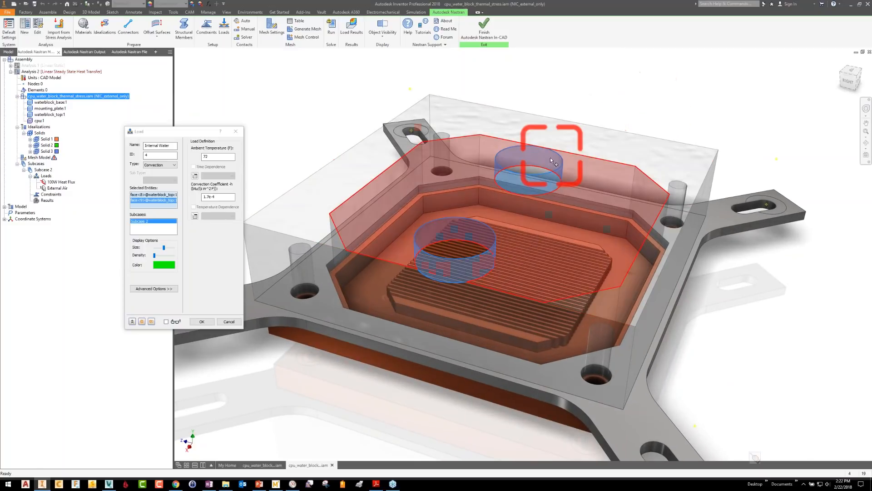
scroll(536, 172, "down", 1)
left_click(565, 162)
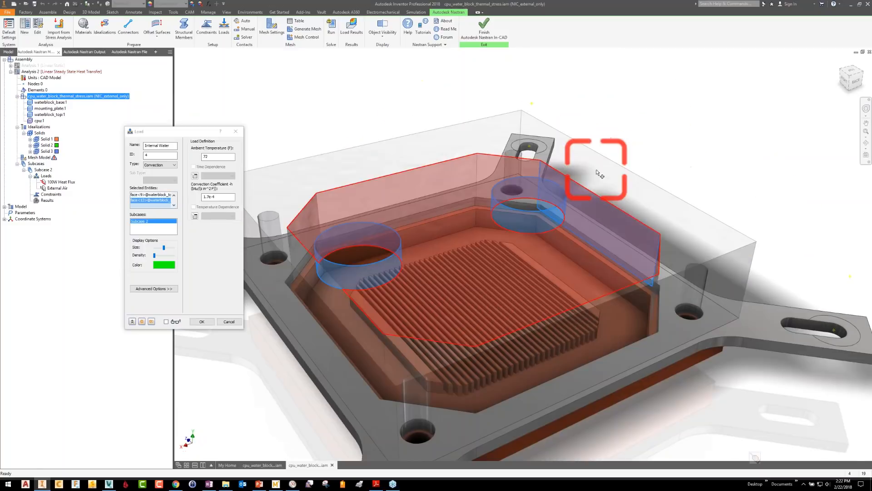
left_click(537, 203)
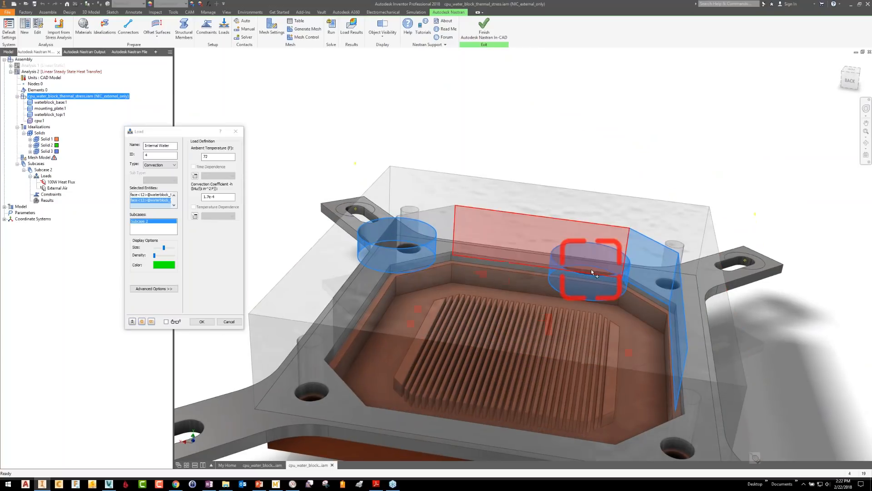
left_click(591, 269)
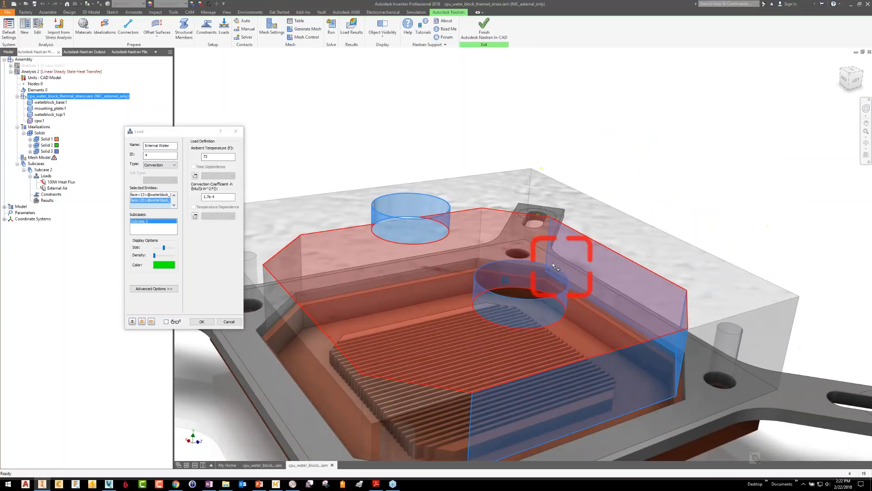
Add two more inner cavity side walls of the transparent waterblock top to the Internal Water load
right_click(526, 250)
left_click(533, 251)
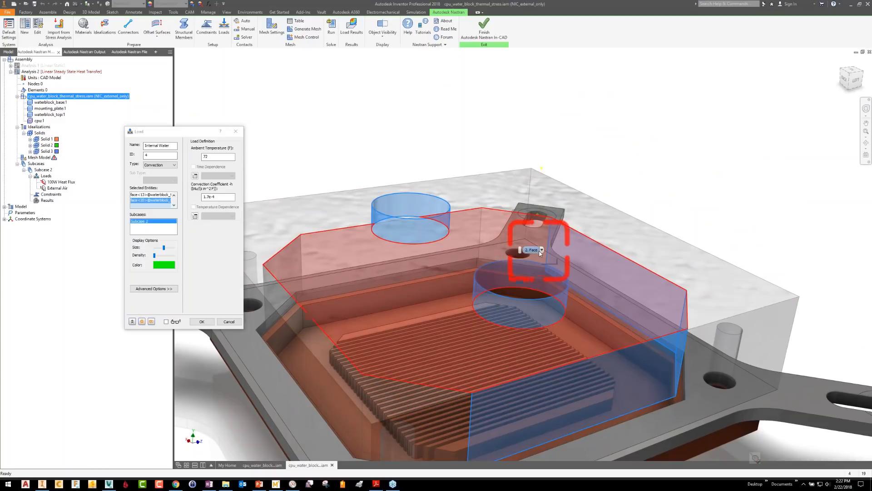
left_click(541, 250)
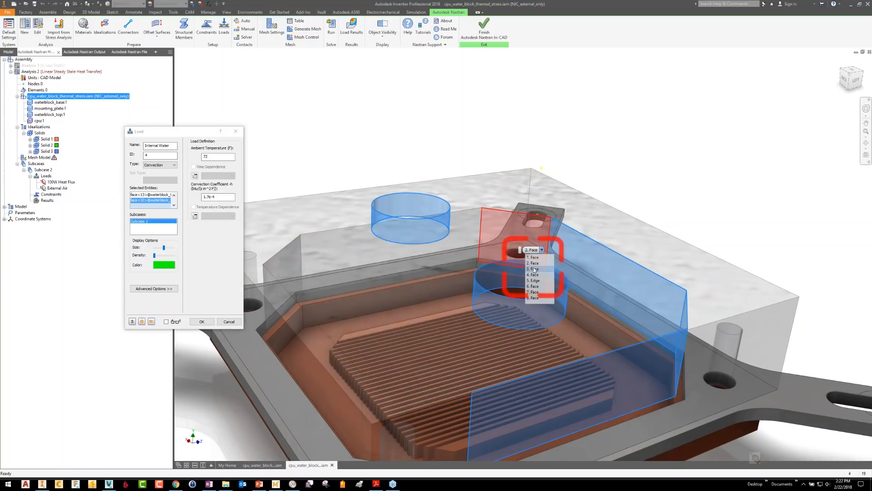
left_click(535, 268)
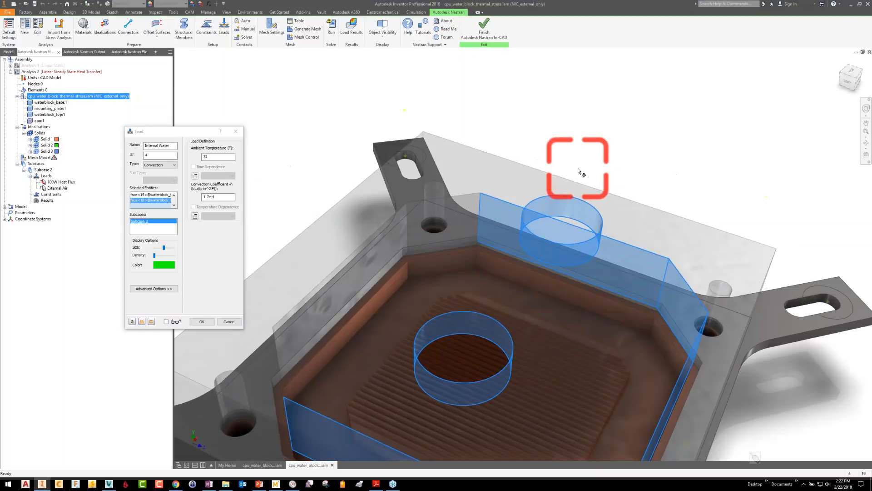
right_click(509, 226)
left_click(514, 229)
left_click(517, 231)
left_click(518, 244)
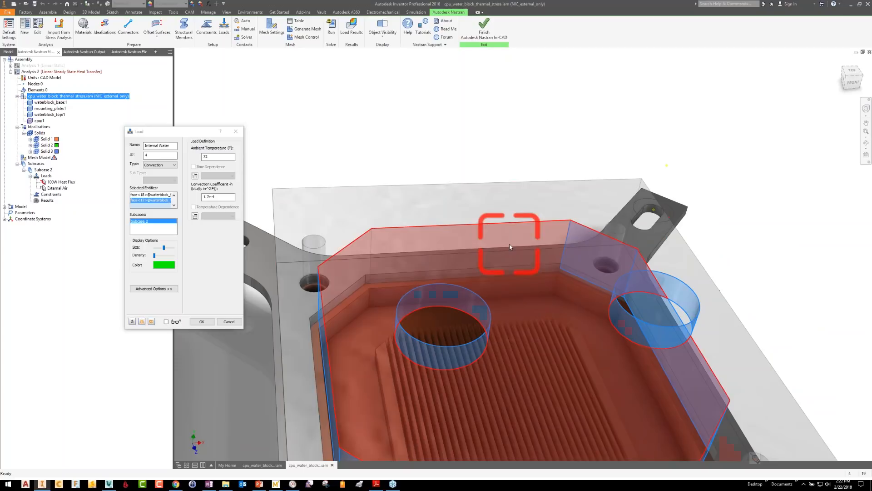
Add the remaining cavity side walls and the cavity ceiling of the waterblock top to the Internal Water load and confirm it
left_click(506, 249)
left_click(512, 265)
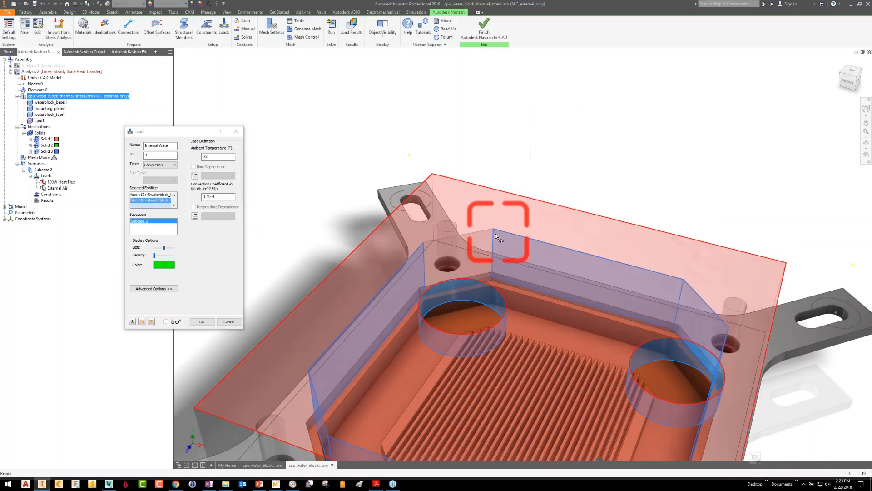
right_click(484, 240)
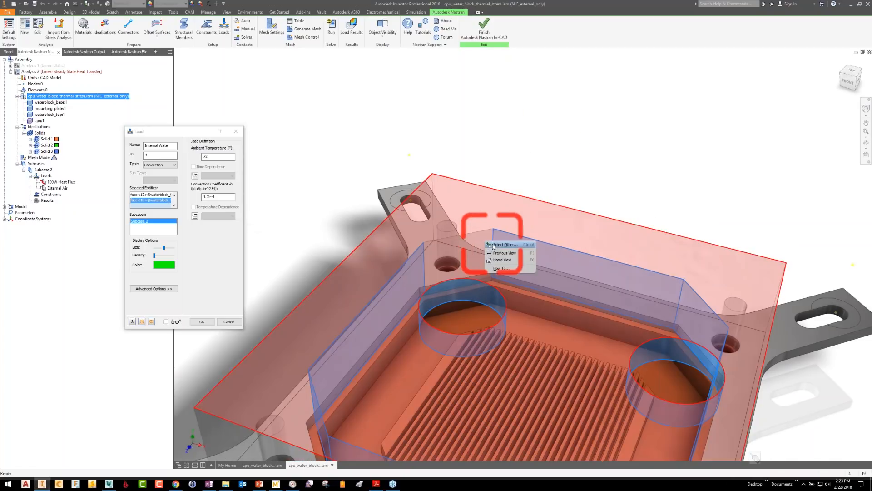
left_click(493, 243)
left_click(503, 244)
left_click(497, 258)
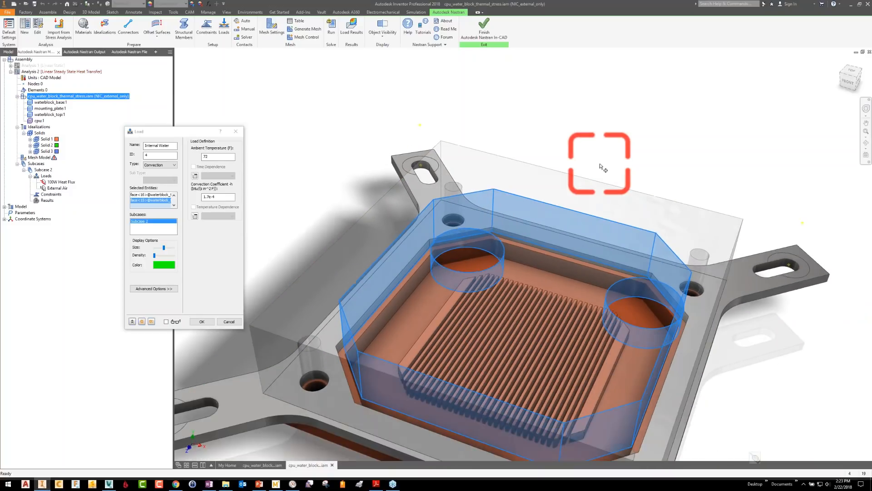
right_click(546, 242)
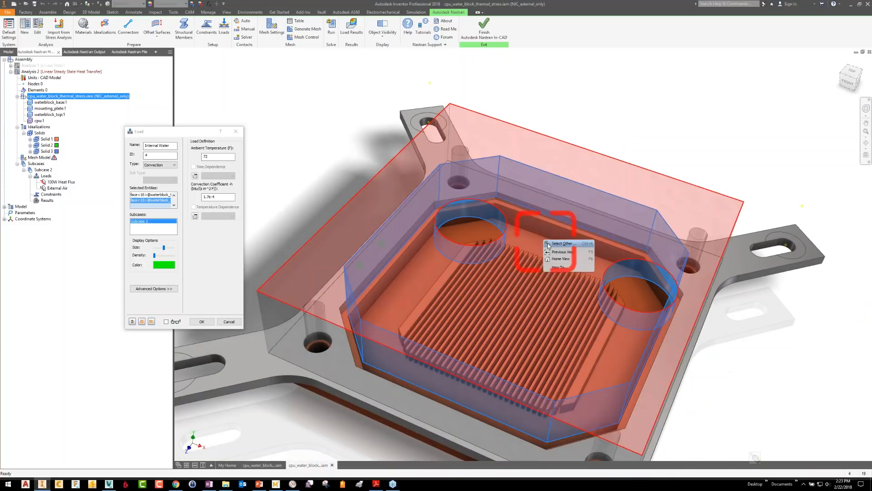
left_click(645, 122)
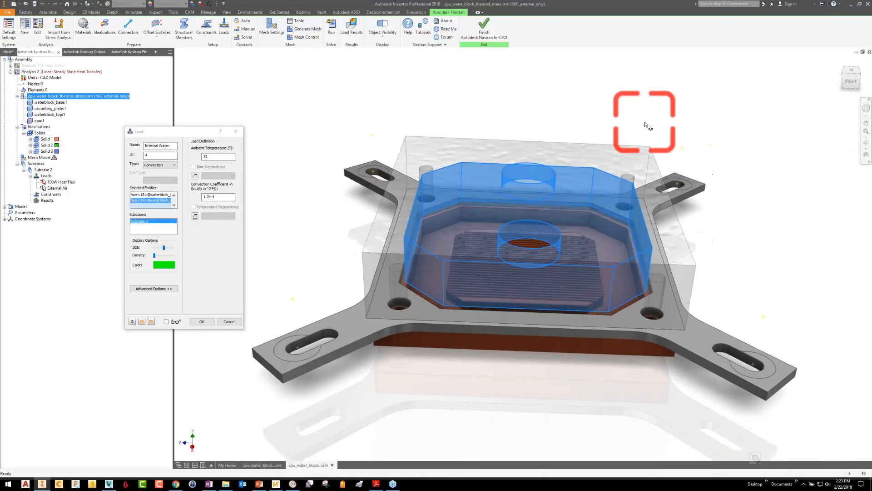
left_click(211, 322)
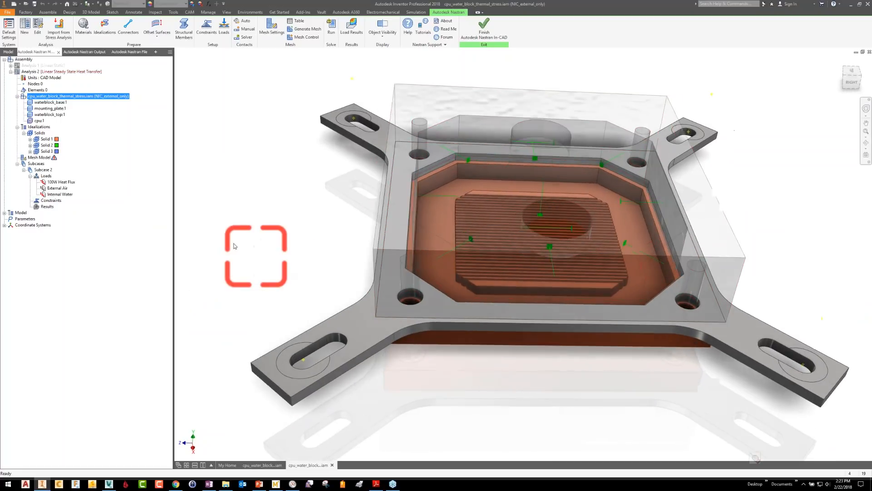
Hide the waterblock_top:1 and mounting_plate:1 parts, leaving the waterblock base exposed
left_click(51, 103)
left_click(54, 115)
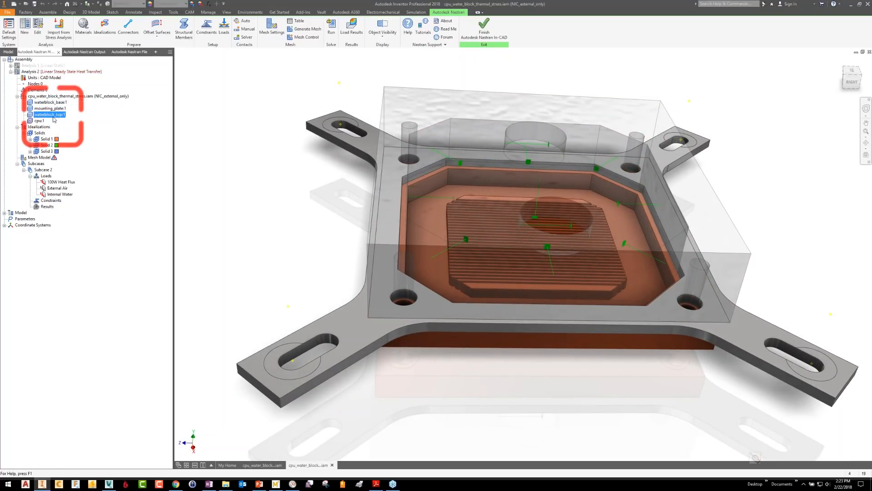
right_click(53, 116)
left_click(62, 120)
right_click(54, 109)
left_click(59, 112)
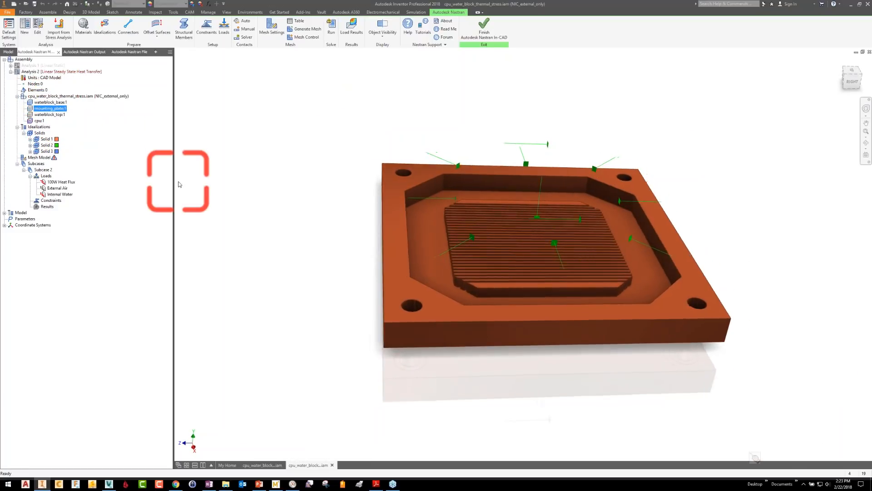
Reopen the Internal Water load and add all faces of the waterblock base with a window selection around the part
left_click(66, 195)
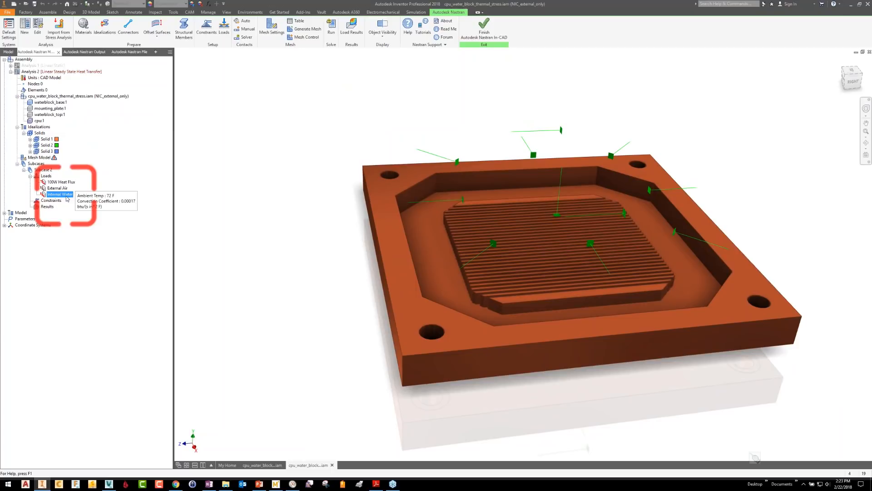
double_click(66, 195)
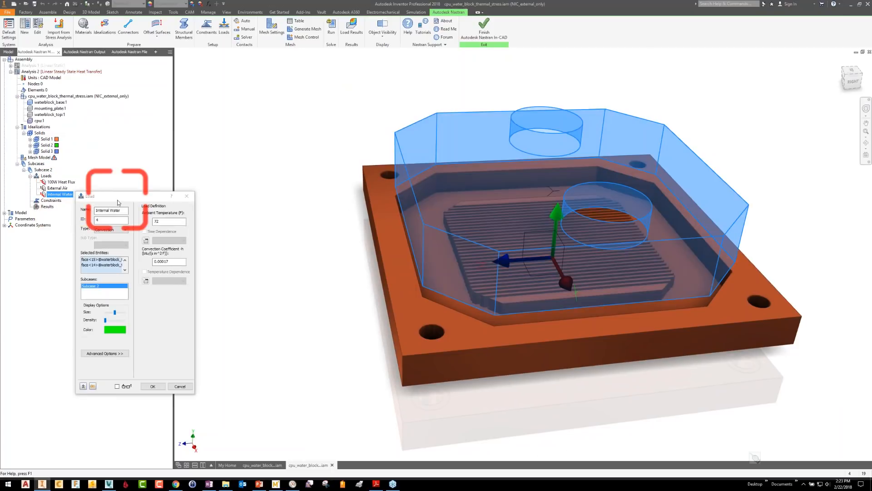
right_click(215, 212)
left_click(231, 232)
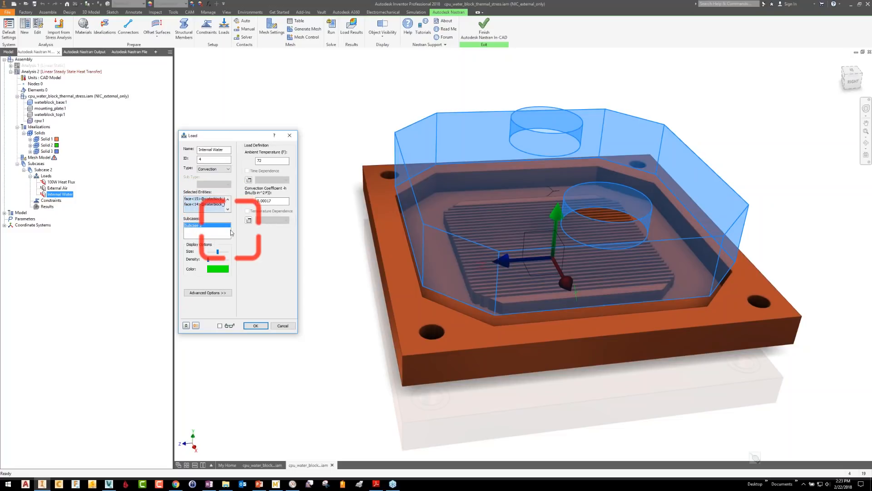
left_click_drag(349, 142, 786, 386)
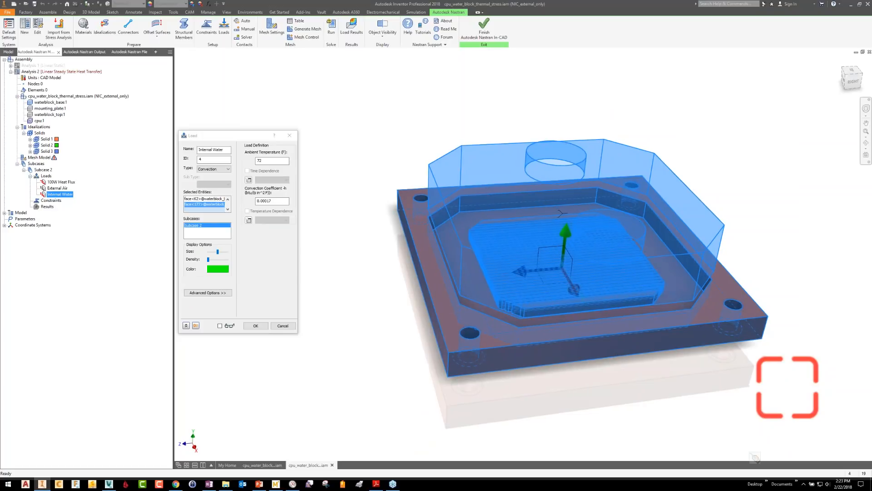
Remove the waterblock base's screw-hole walls and flat upper rim face from the Internal Water load
left_click(450, 356)
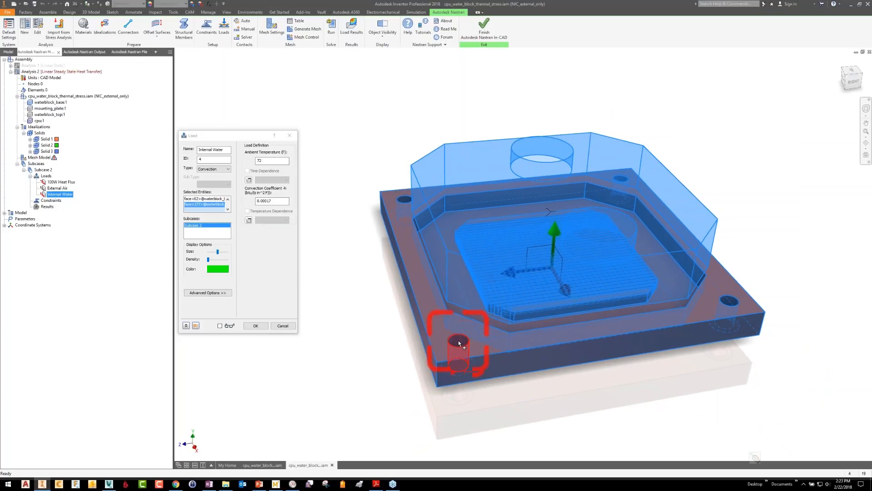
left_click(733, 314)
left_click(787, 262)
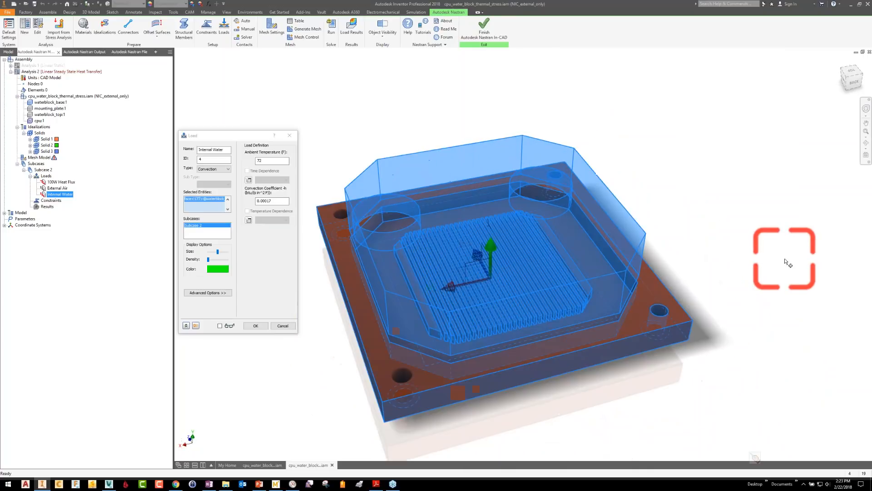
left_click(653, 222)
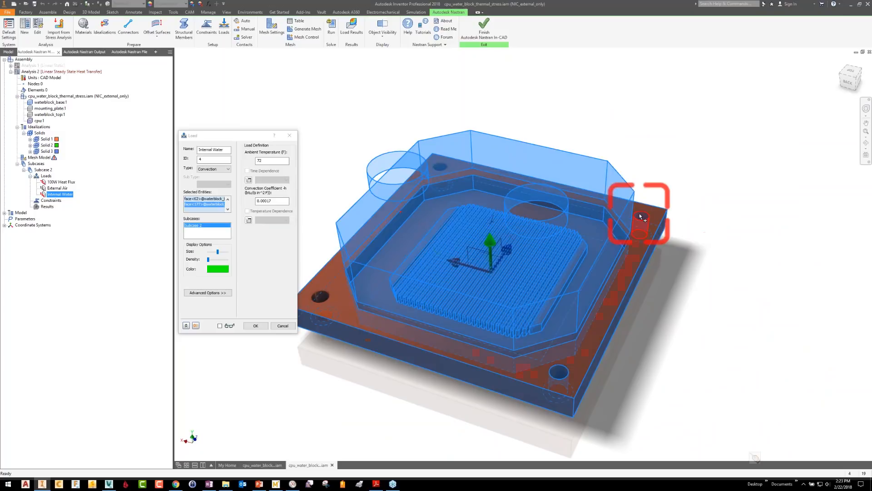
left_click(584, 388)
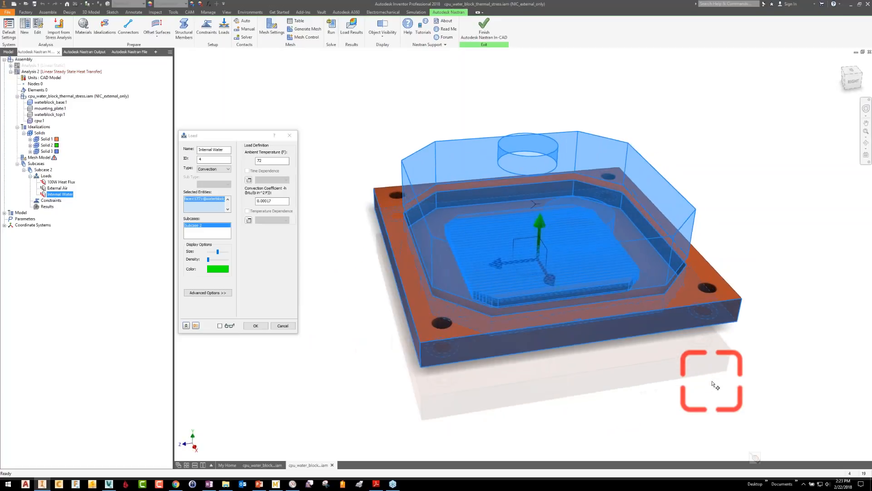
Remove the base's outer side faces, underside face and screw-hole countersink rings from the Internal Water load and confirm the edit
left_click(511, 364)
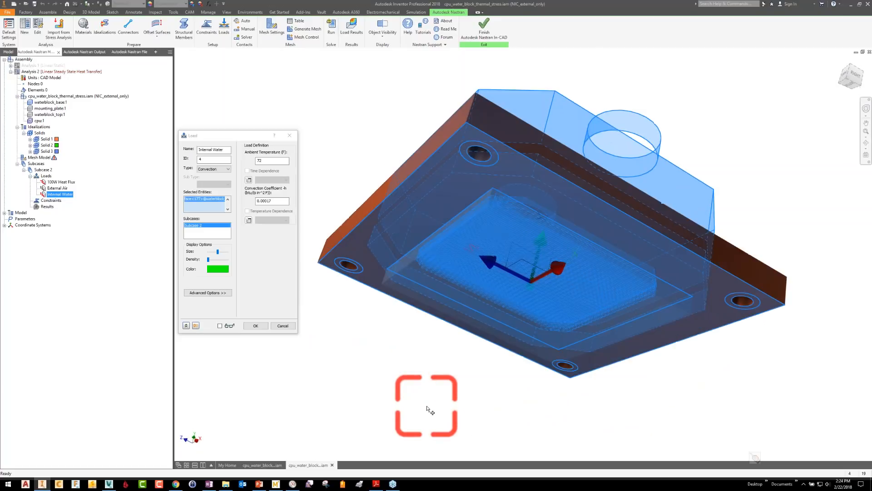
left_click(425, 197)
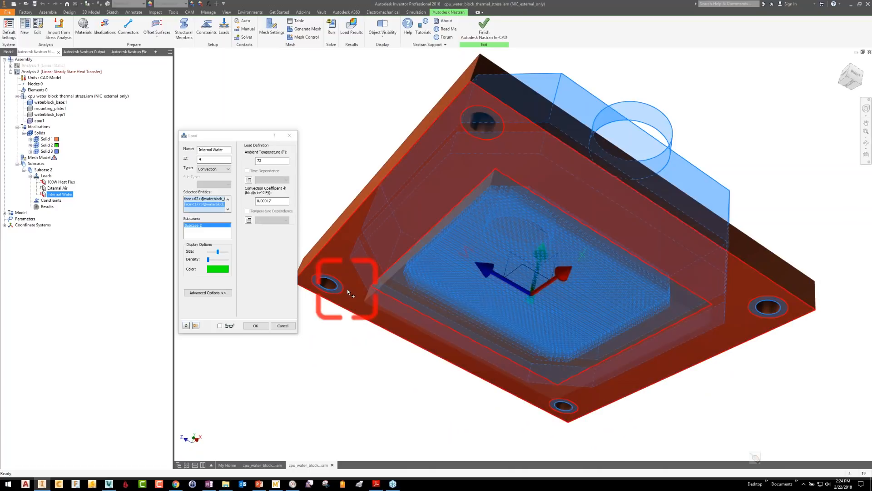
left_click(347, 289)
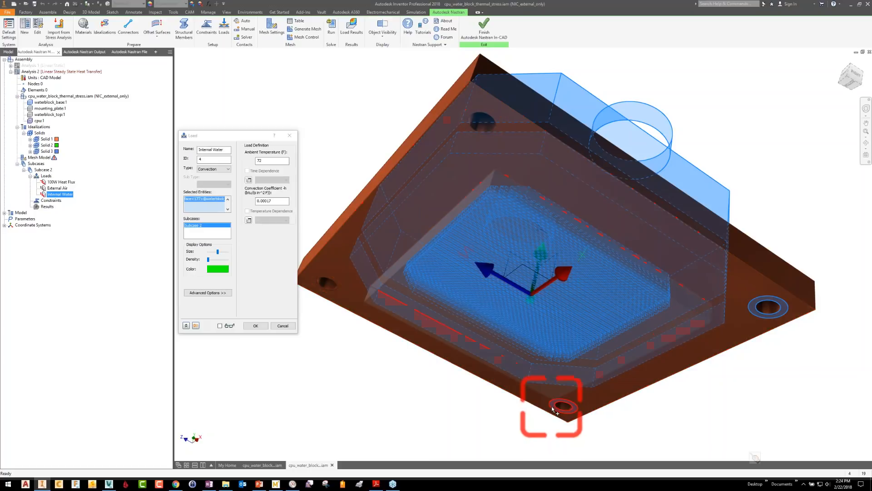
left_click(554, 413)
left_click(754, 309)
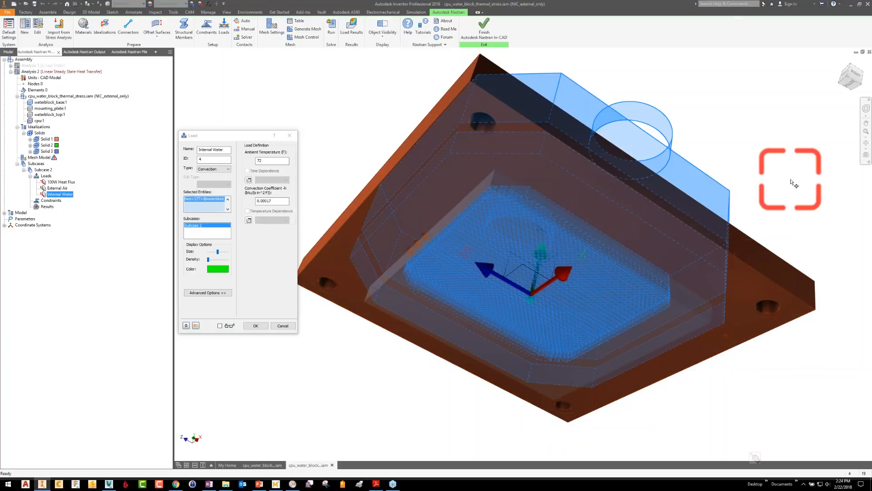
key("F6")
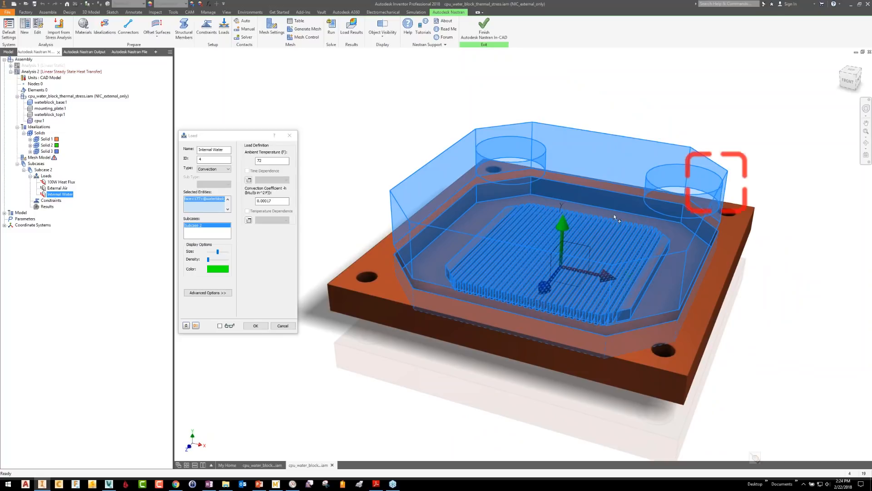
left_click(254, 328)
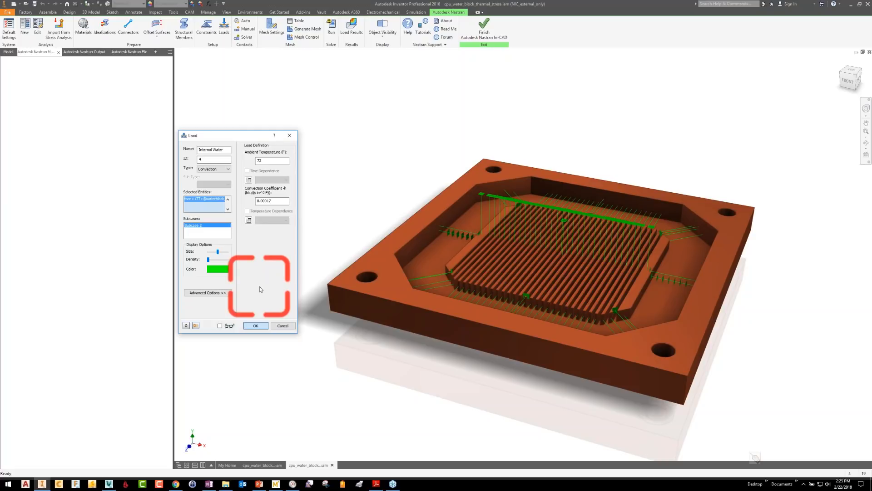
key("Return")
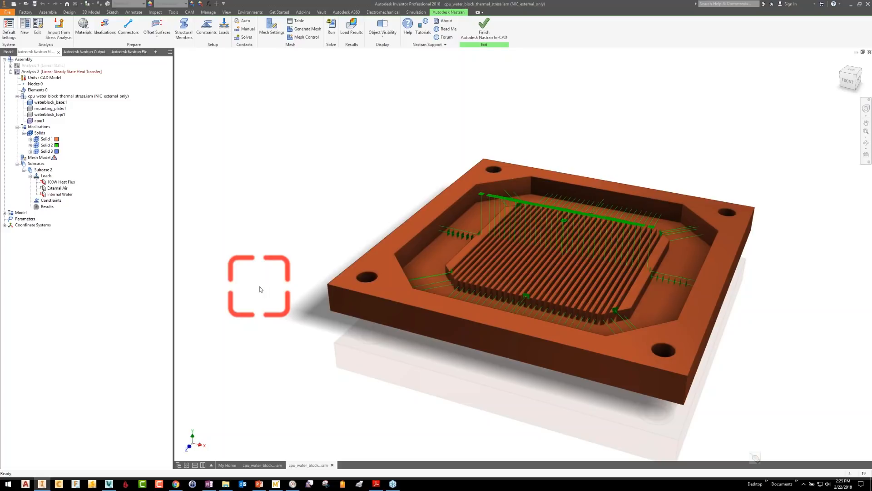
Turn off the display of the Internal Water load
left_click(57, 187)
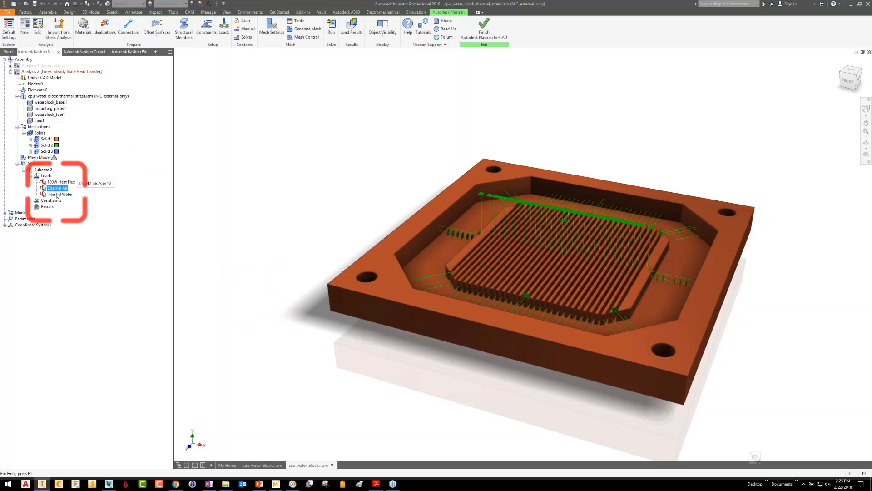
right_click(58, 195)
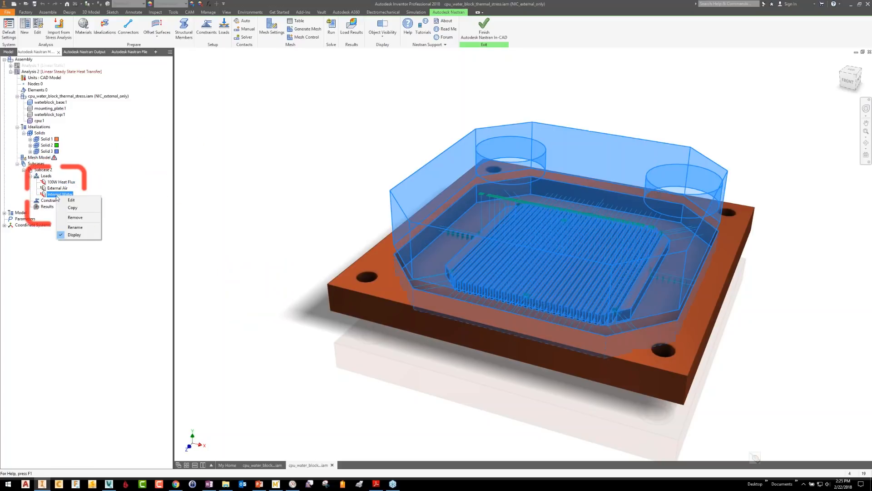
left_click(78, 235)
Make the mounting_plate:1 and waterblock_top:1 parts visible again and save the assembly
right_click(49, 109)
left_click(66, 115)
right_click(48, 114)
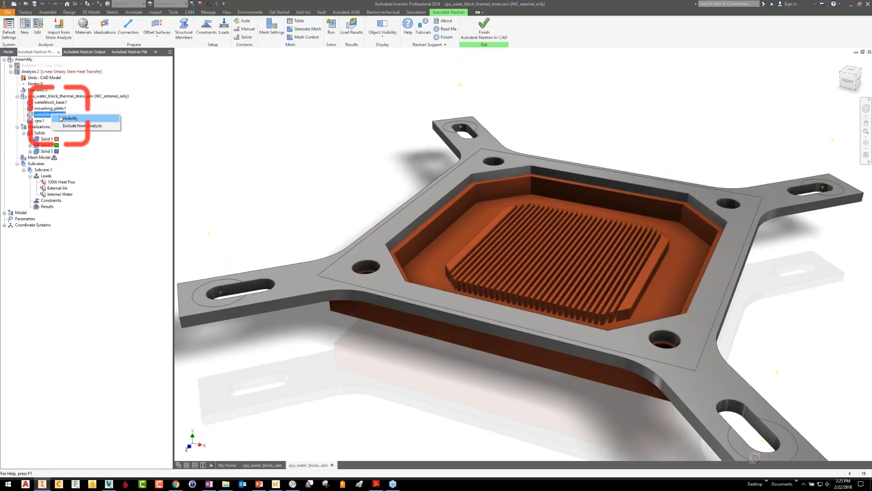
left_click(66, 122)
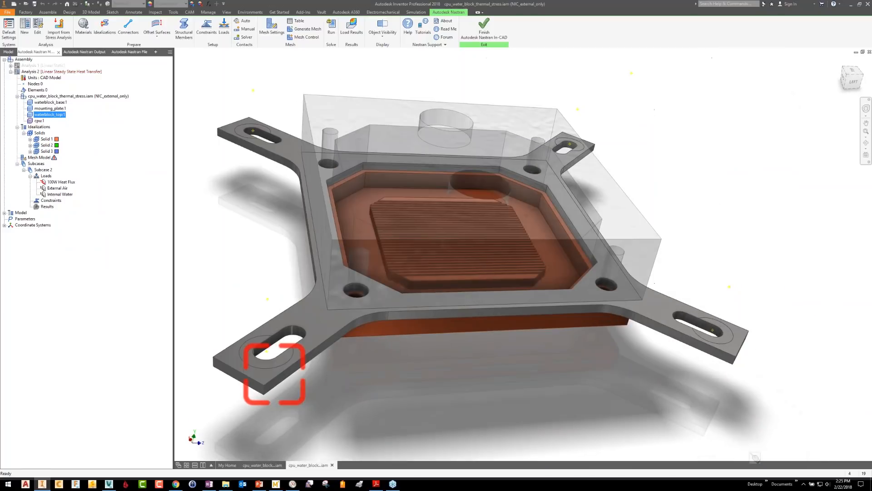
left_click(34, 4)
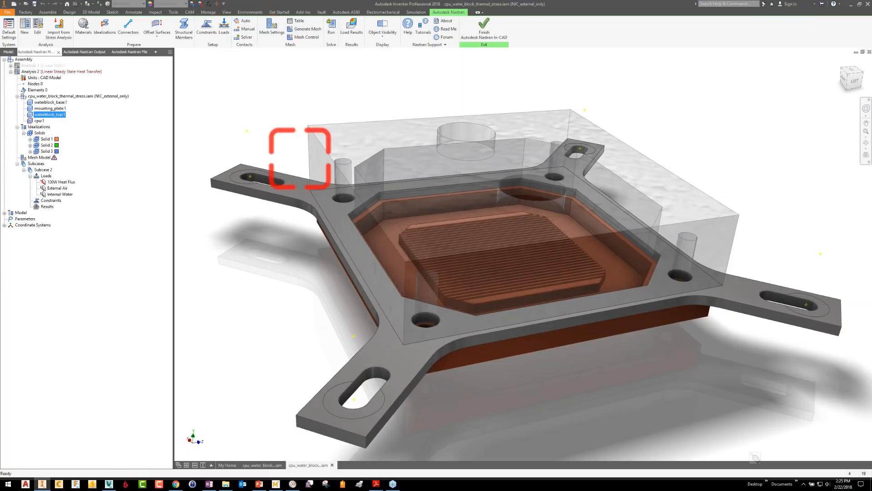
middle_click_drag(300, 158, 375, 310, "shift")
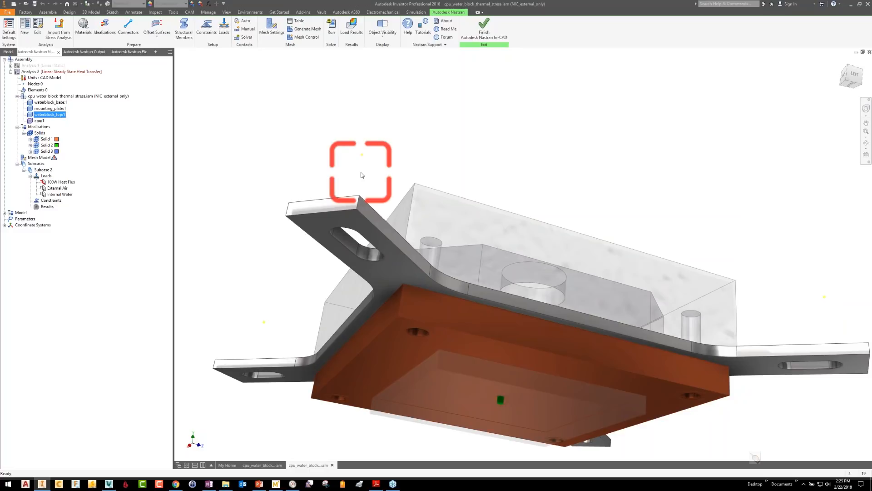
key("F6")
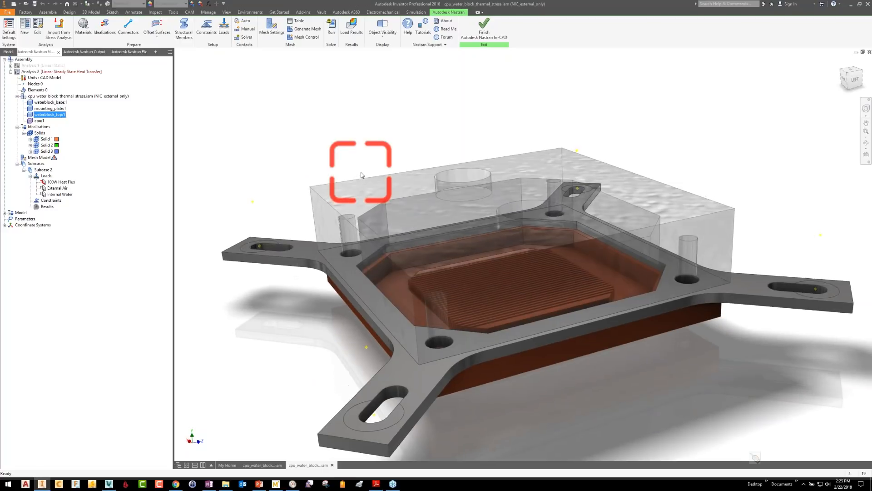
key("F5")
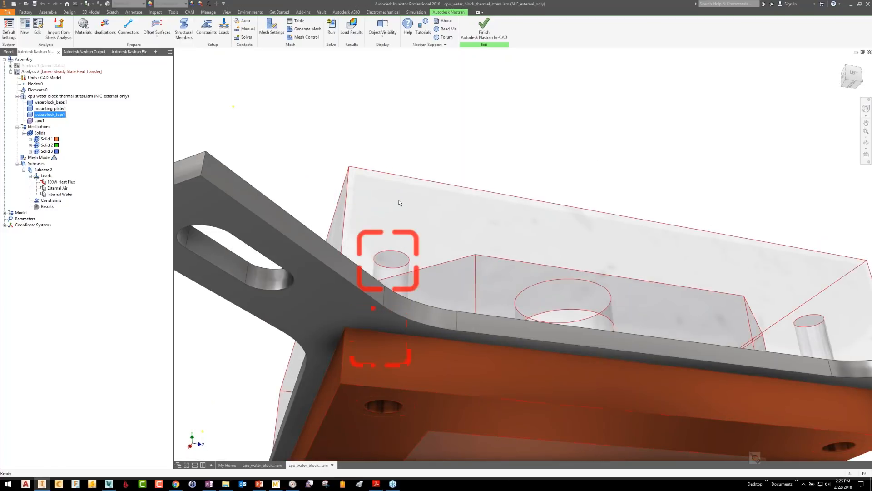
Generate the surface contacts between the assembly's parts automatically
key("F6")
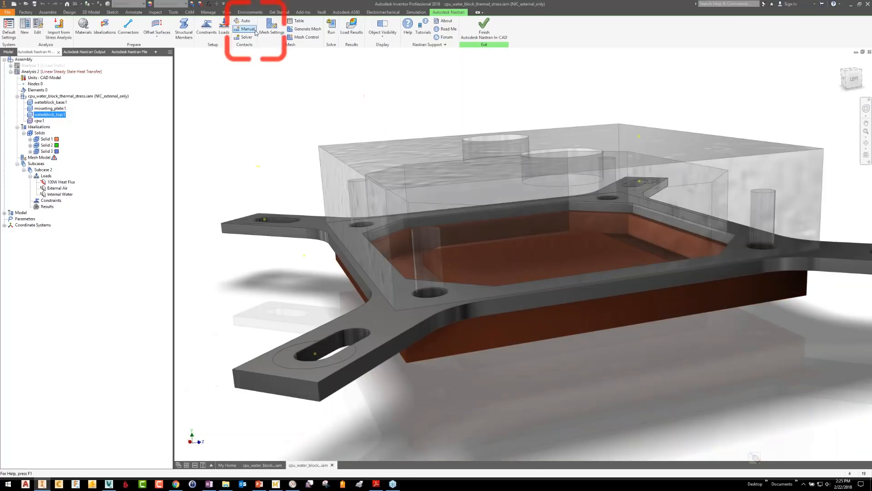
left_click(243, 21)
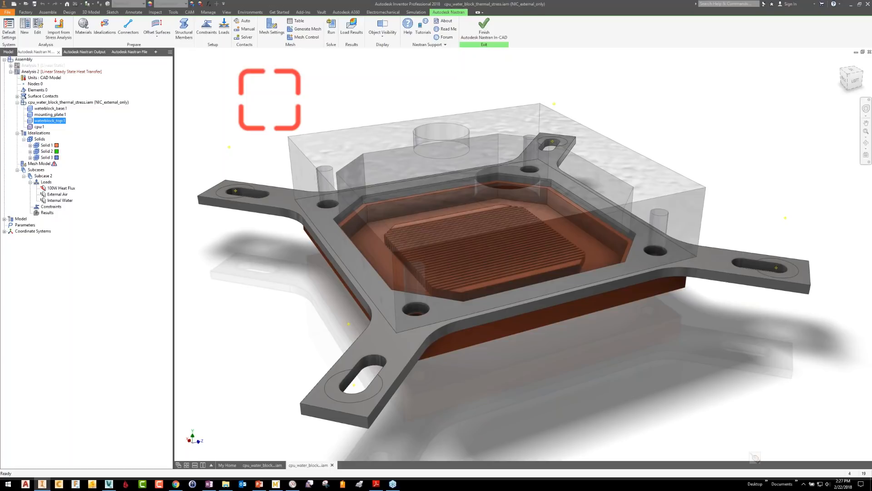
Switch to the PowerPoint presentation and show the "How does it work? - Meshing" slide full screen
left_click(259, 484)
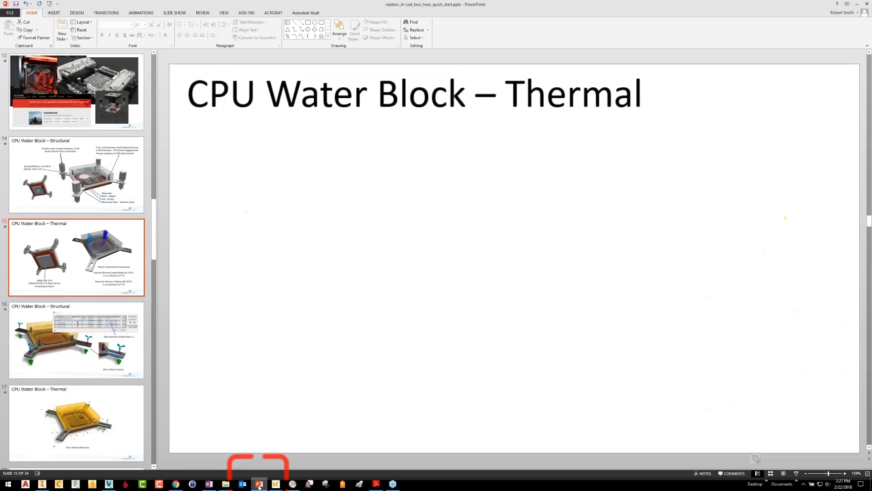
scroll(51, 379, "down", 5)
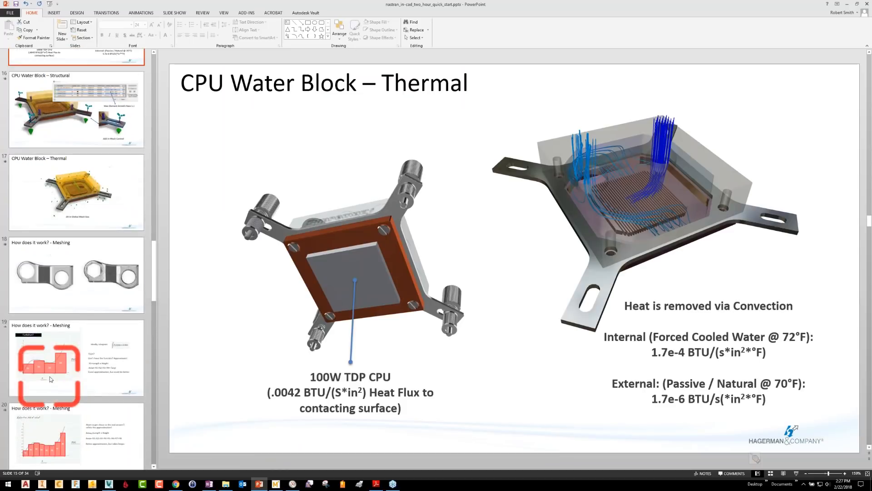
left_click(76, 287)
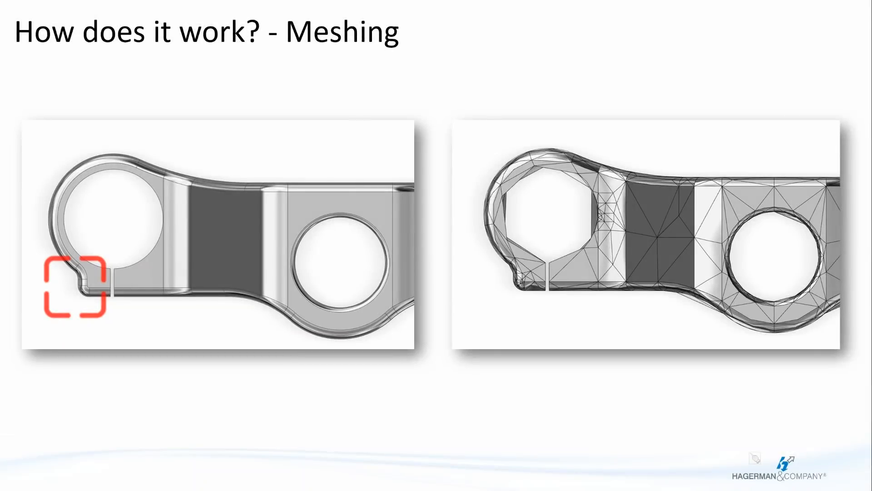
left_click(378, 425)
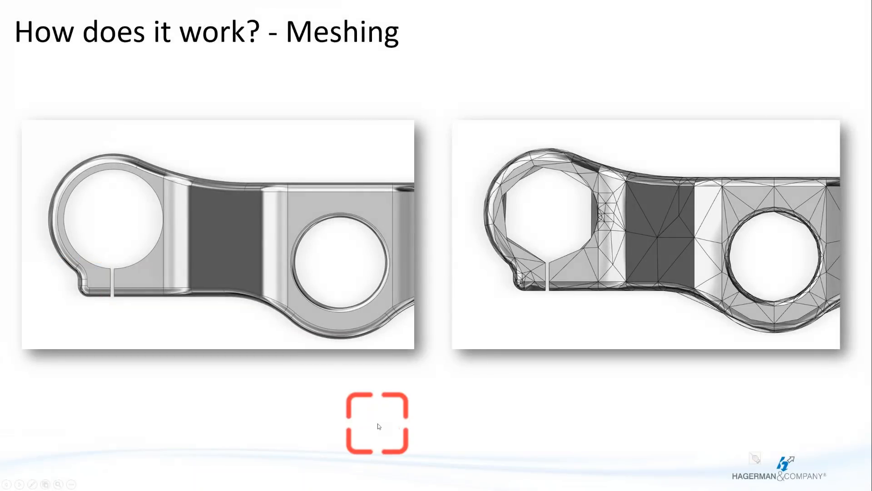
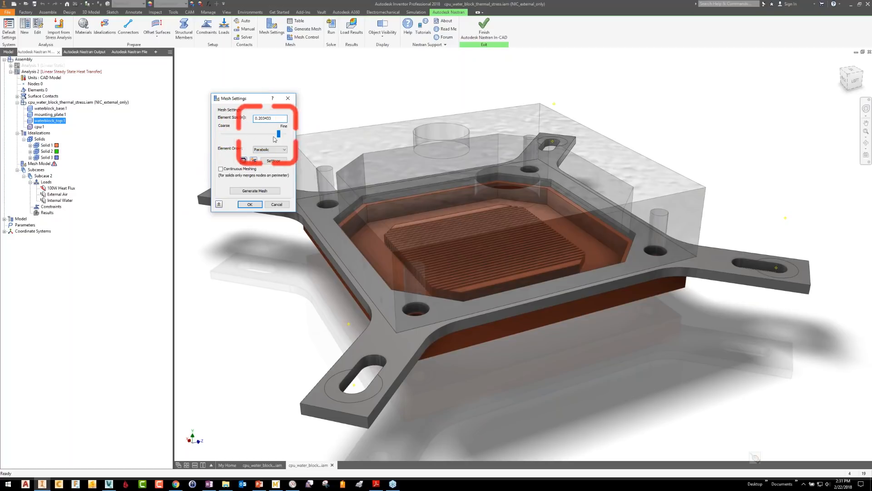
Mesh the assembly with a global element size of 0.05 in
left_click_drag(279, 136, 238, 114)
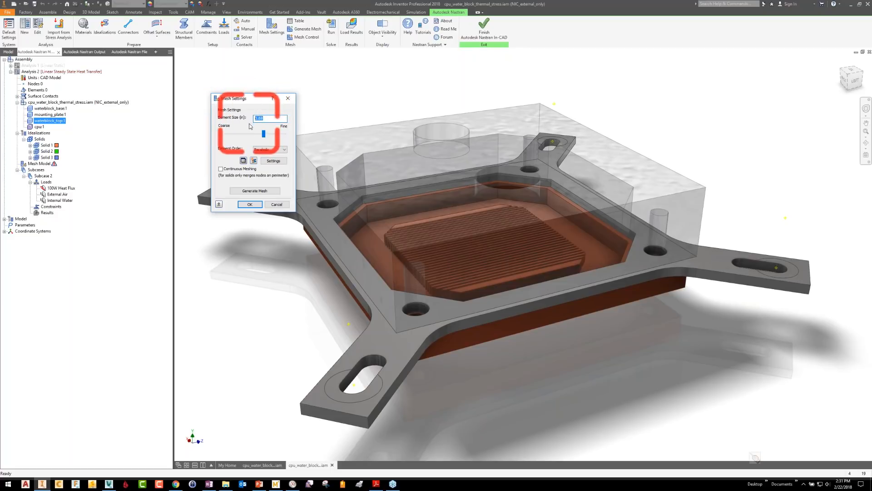
type(".05")
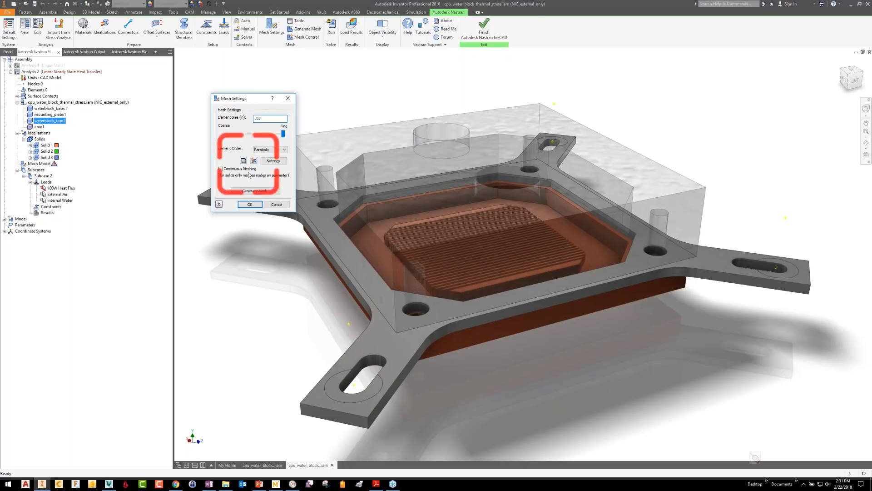
left_click(247, 204)
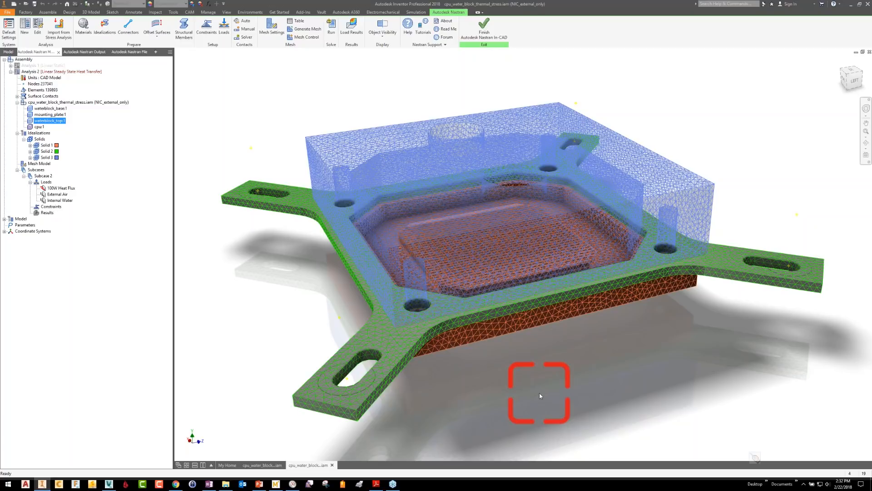
Run the linear steady state heat transfer analysis and acknowledge its completion
left_click(331, 28)
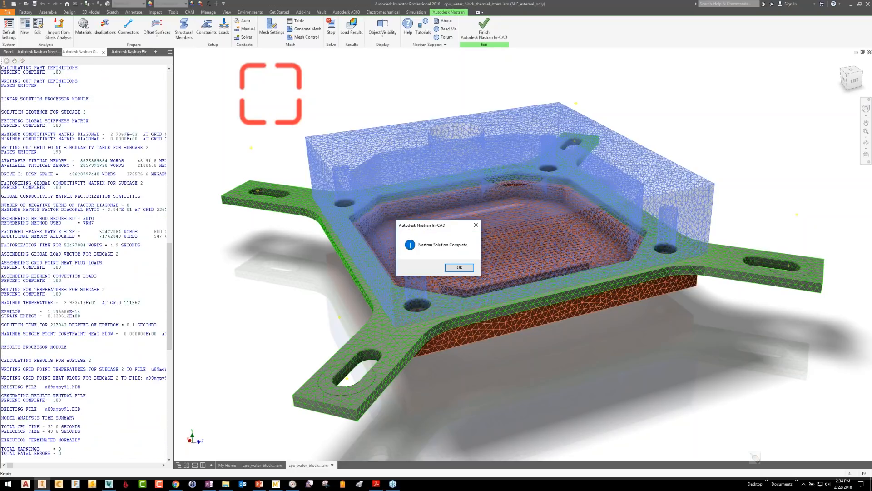
left_click(459, 267)
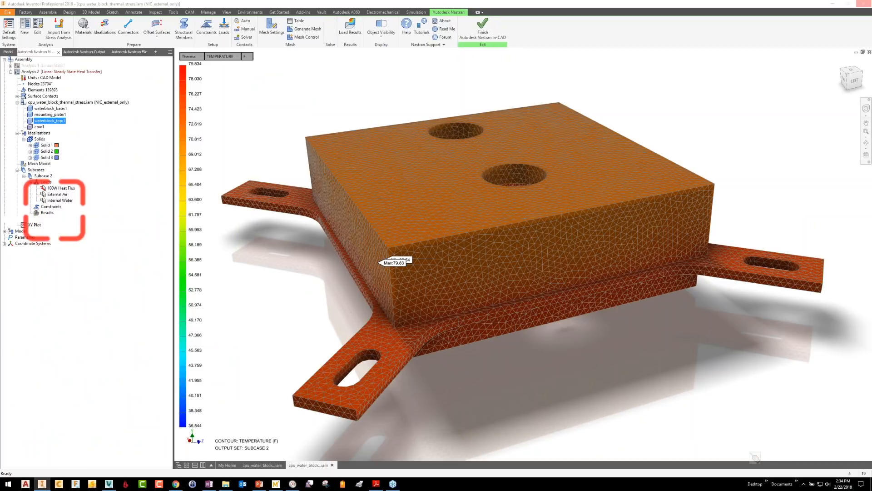
Edit the Temperature plot to use a specified minimum and maximum, with the data minimum set to 70
right_click(48, 219)
left_click(53, 222)
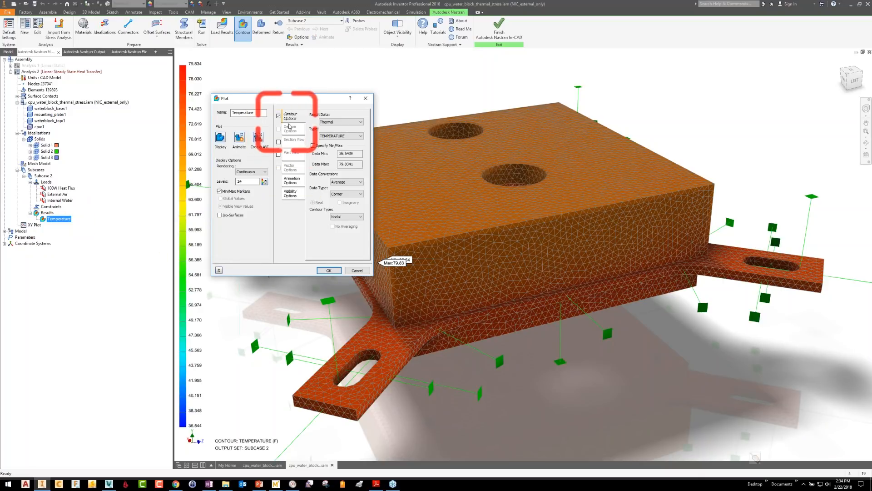
left_click(313, 146)
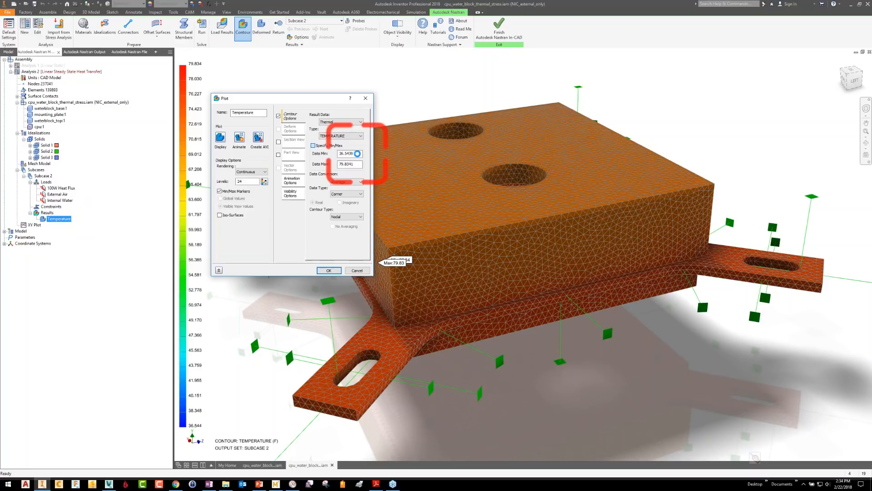
double_click(347, 153)
type("7")
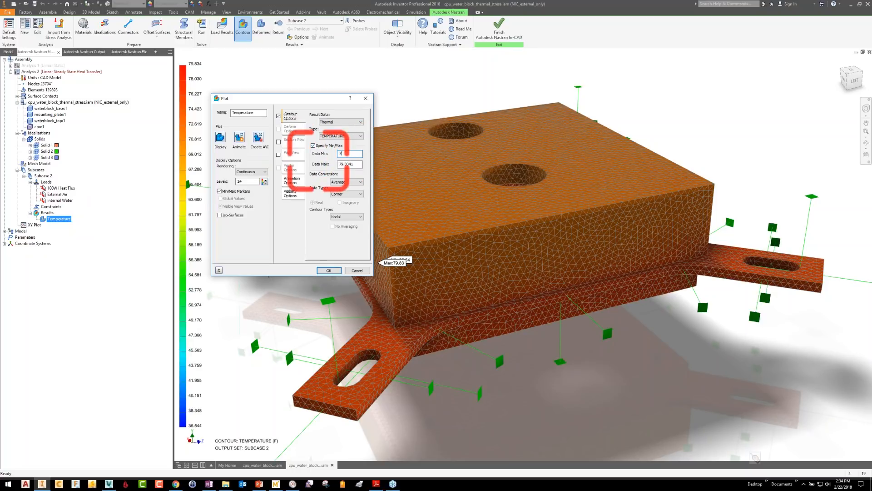
type("0")
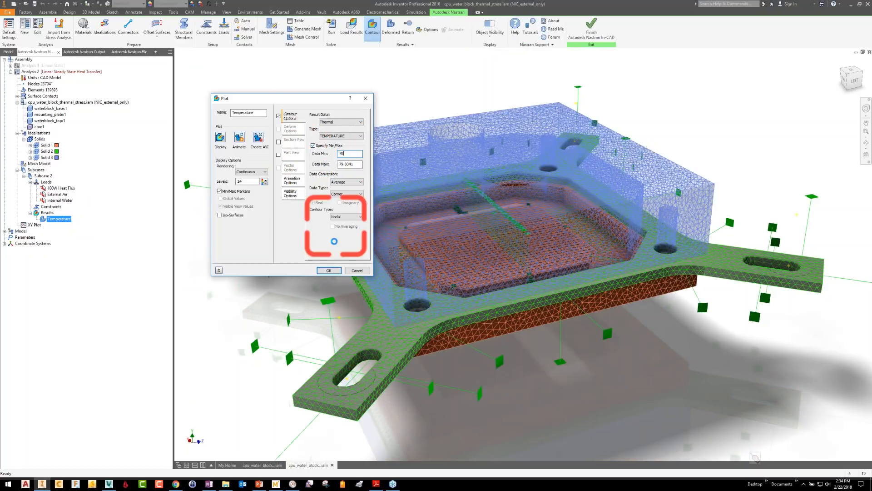
left_click(327, 271)
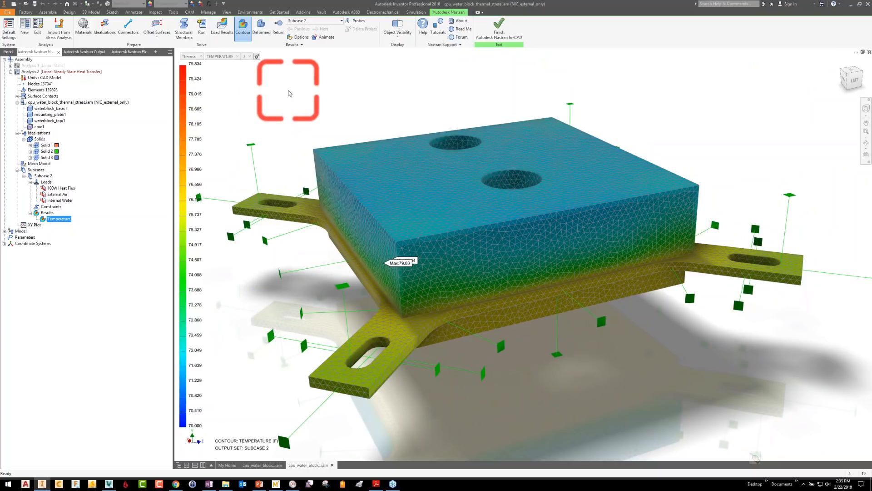
Finish the Nastran In-CAD session, save the assembly, and re-enter the Nastran In-CAD environment
left_click(507, 42)
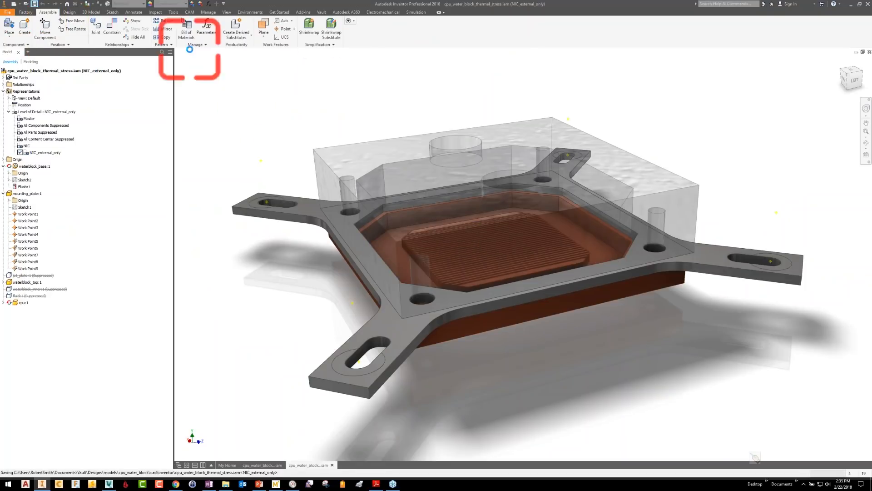
left_click(250, 13)
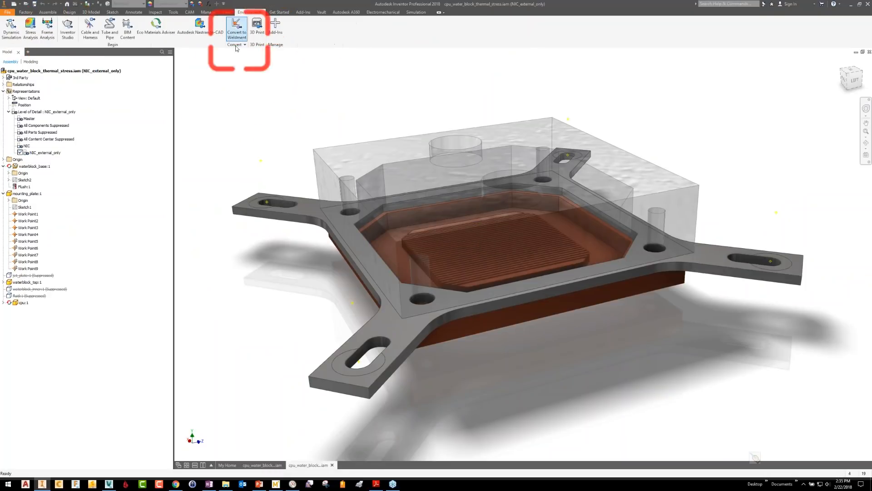
left_click(200, 28)
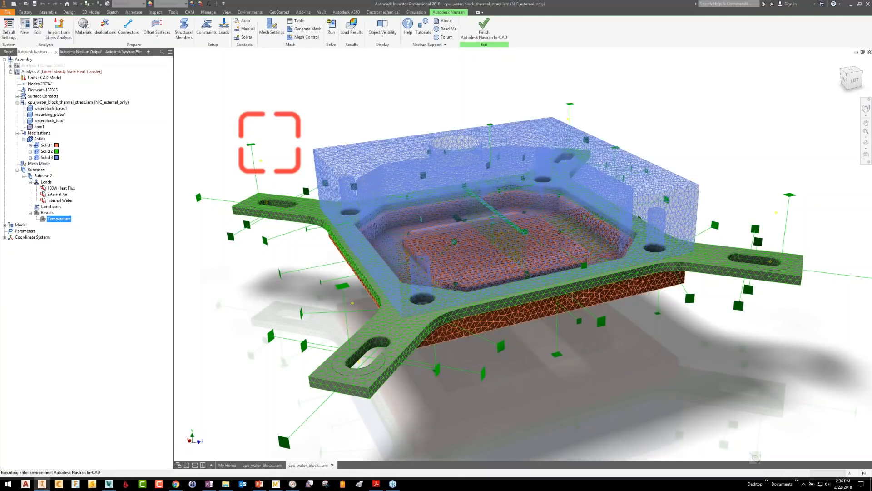
Activate Analysis 1, the linear static analysis
left_click(30, 65)
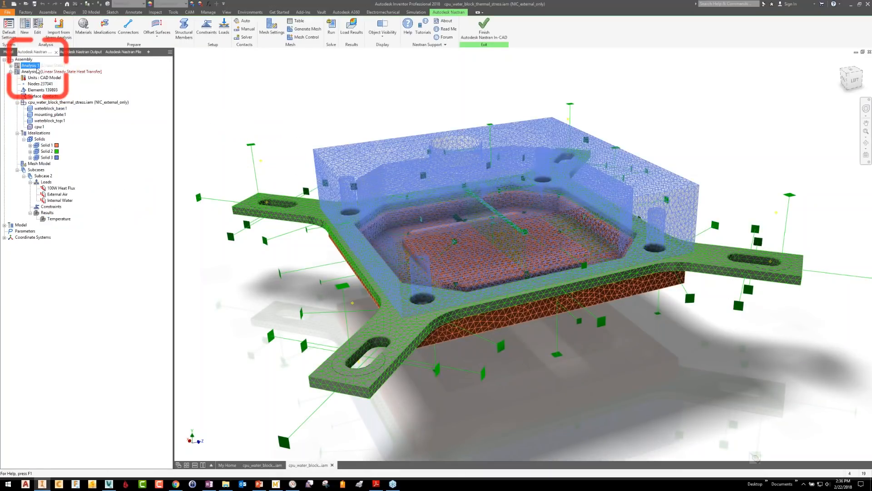
right_click(38, 72)
left_click(60, 129)
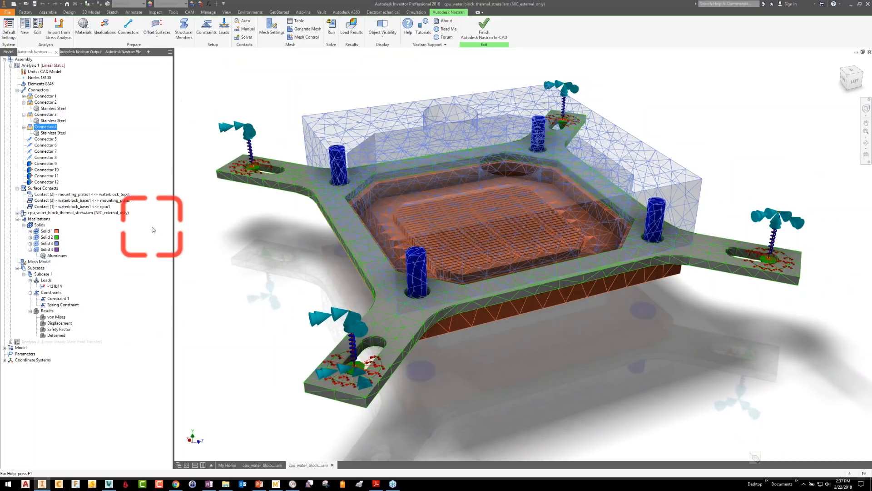
Collapse Subcase 1's results and constraints, inspect its -12 lbf Y load, and open the subcase for editing
left_click(36, 313)
left_click(30, 311)
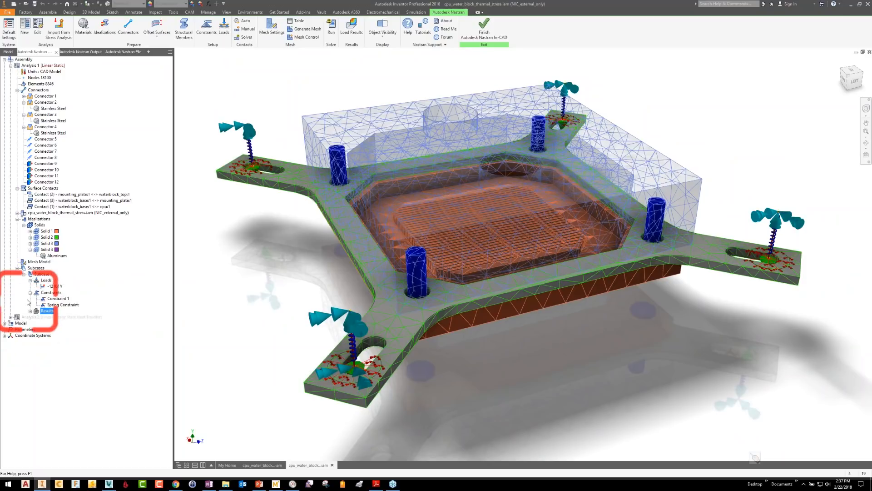
left_click(30, 292)
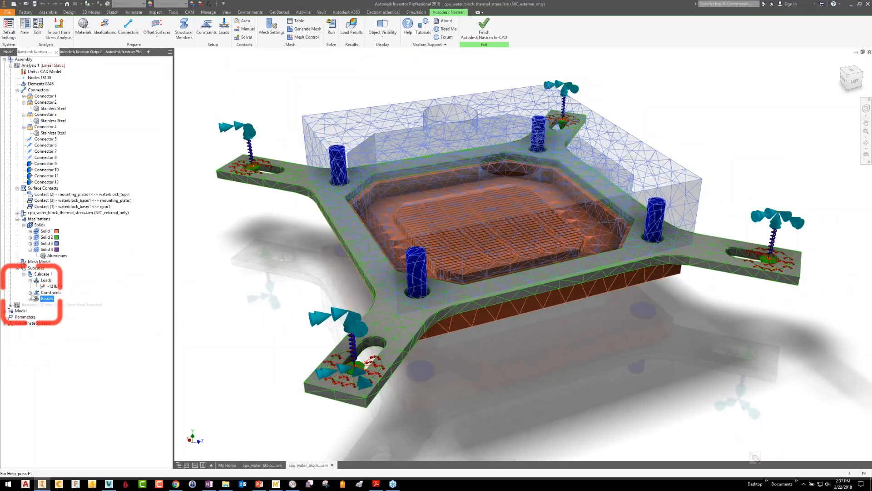
left_click(40, 274)
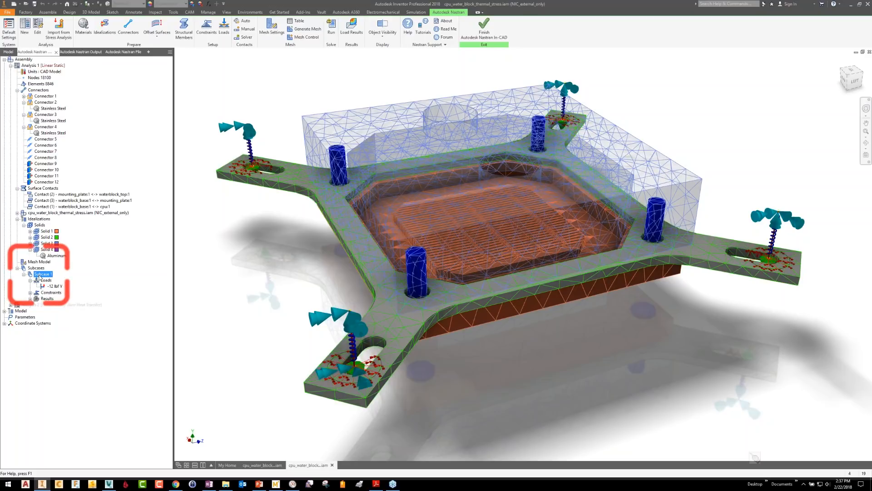
left_click(54, 286)
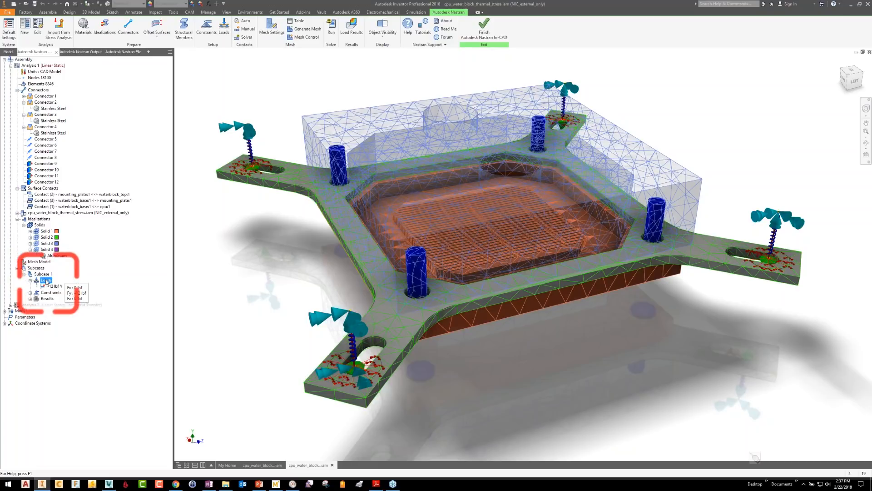
left_click(44, 275)
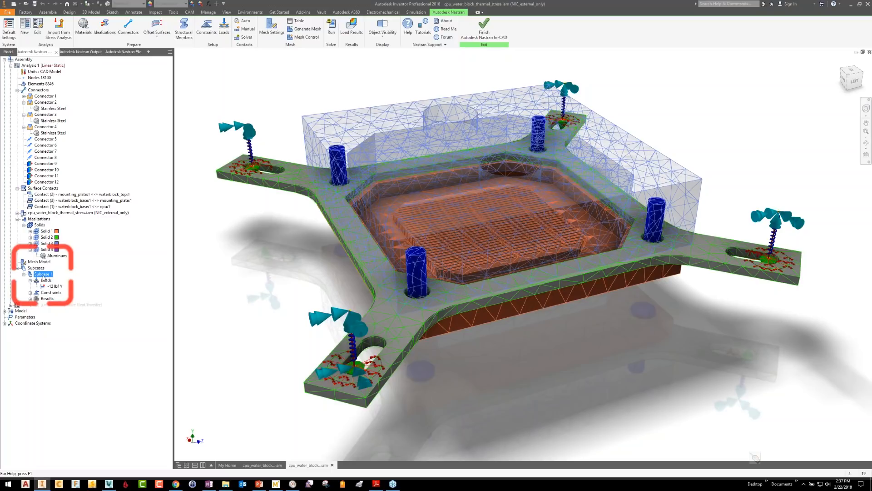
right_click(43, 276)
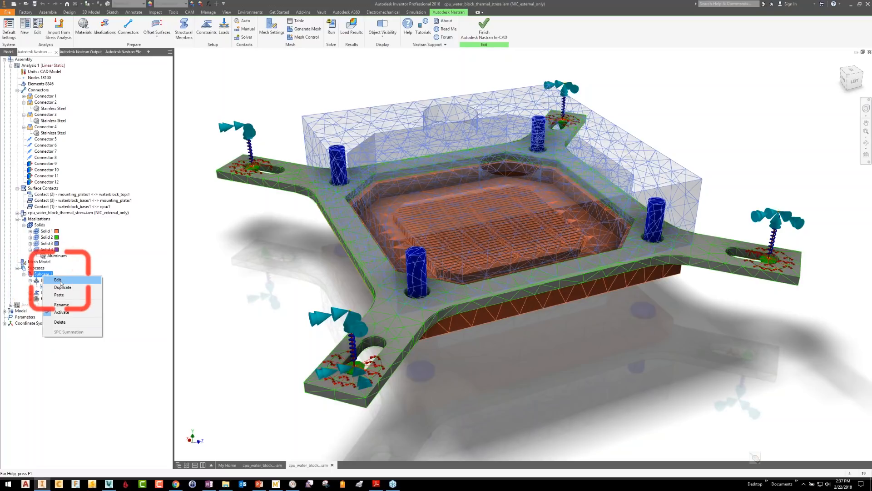
left_click(59, 280)
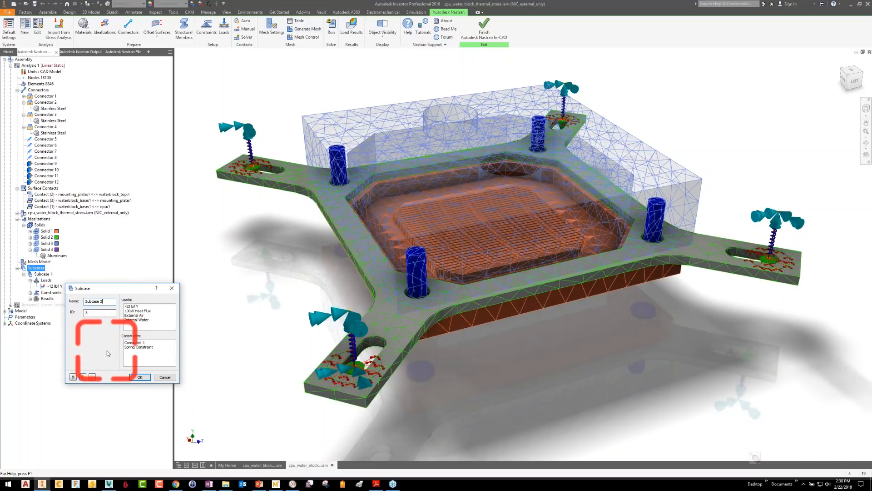
Create a subcase named Thermal Only that includes Constraint 1 and Spring Constraint but no loads
key("BackSpace")
key("BackSpace")
key("BackSpace")
key("BackSpace")
key("BackSpace")
key("BackSpace")
key("BackSpace")
key("BackSpace")
type("The")
left_click(134, 343)
left_click(134, 347, "ctrl")
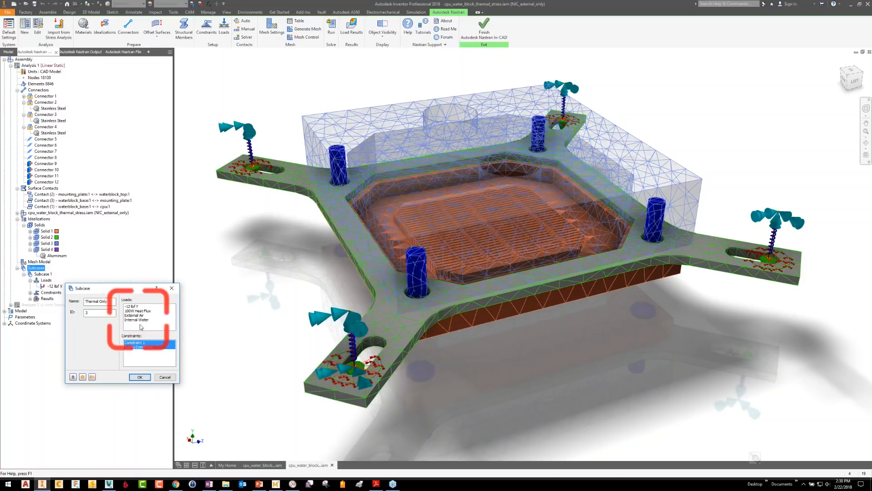
left_click(140, 377)
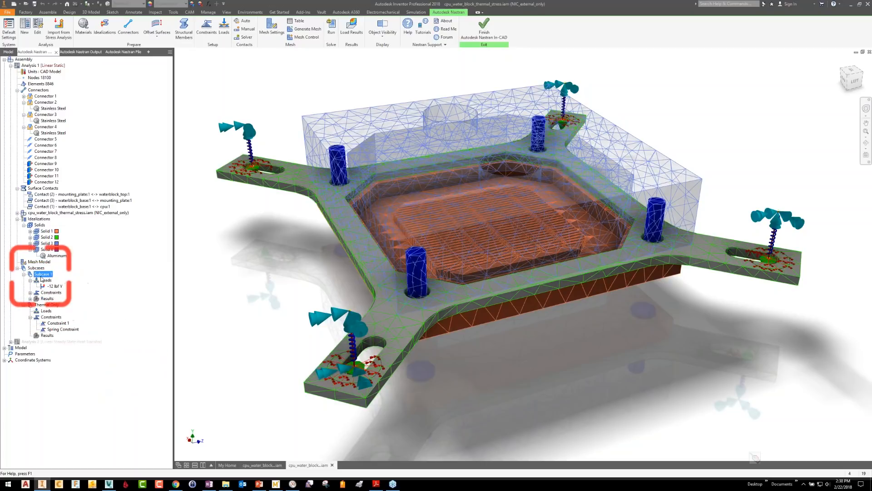
Rename Subcase 1 as Structural Only
right_click(42, 275)
left_click(57, 280)
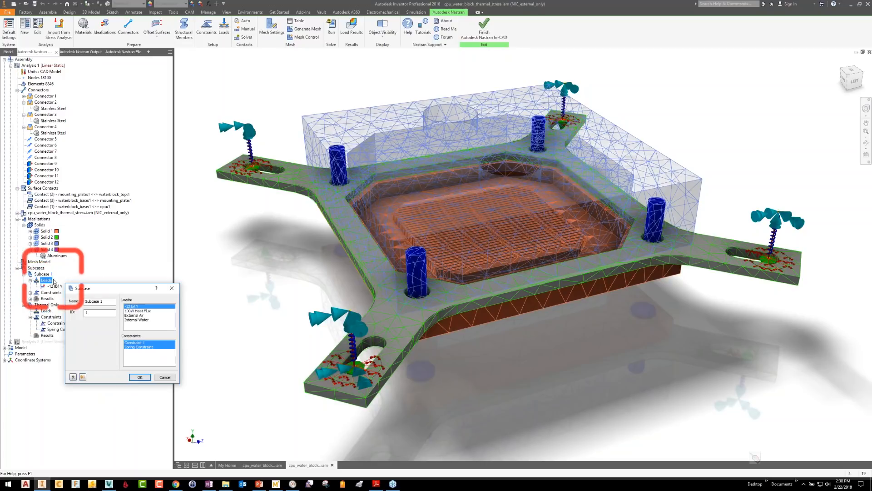
left_click_drag(110, 302, 82, 301)
type("Structural")
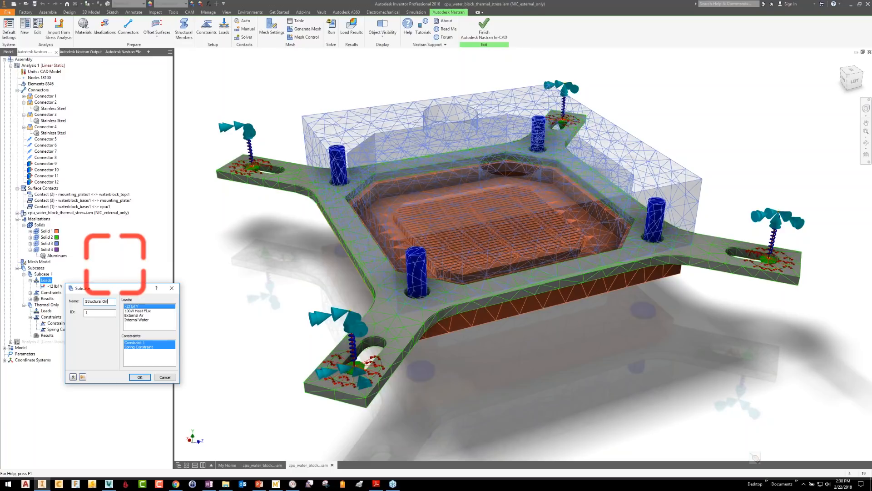
left_click(138, 377)
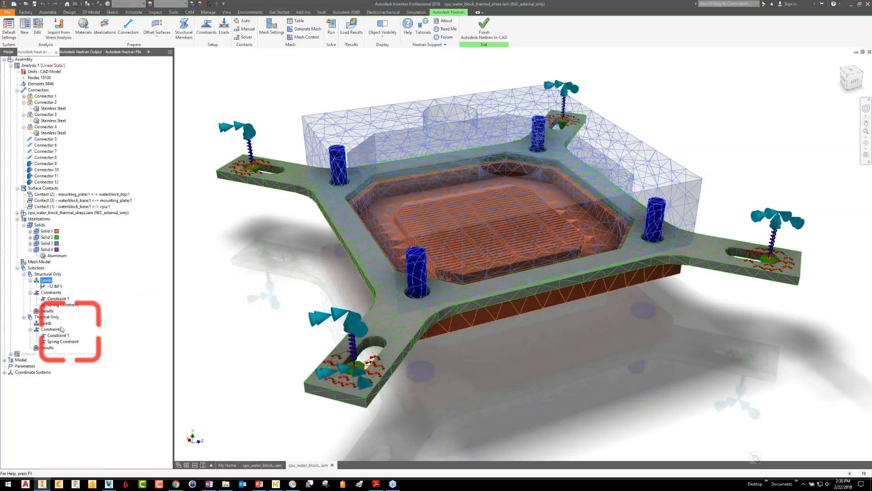
Start a new load for the Thermal Only subcase and set its type to From Output
left_click(46, 323)
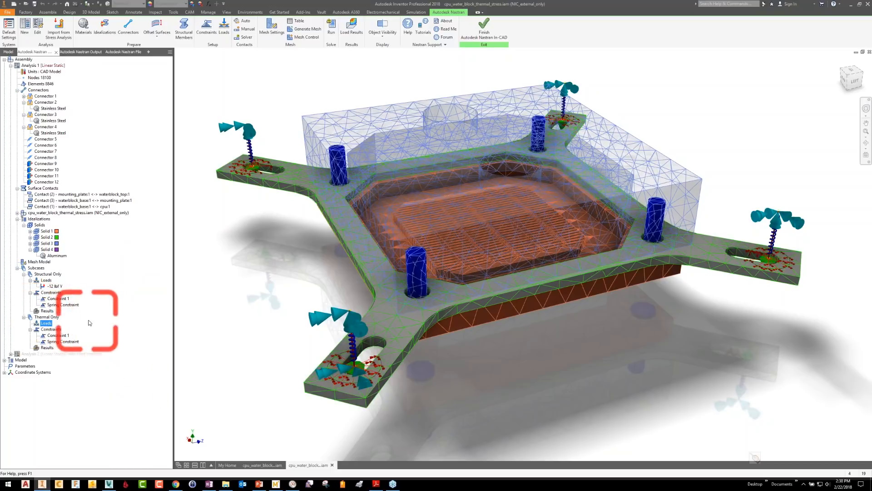
left_click(225, 32)
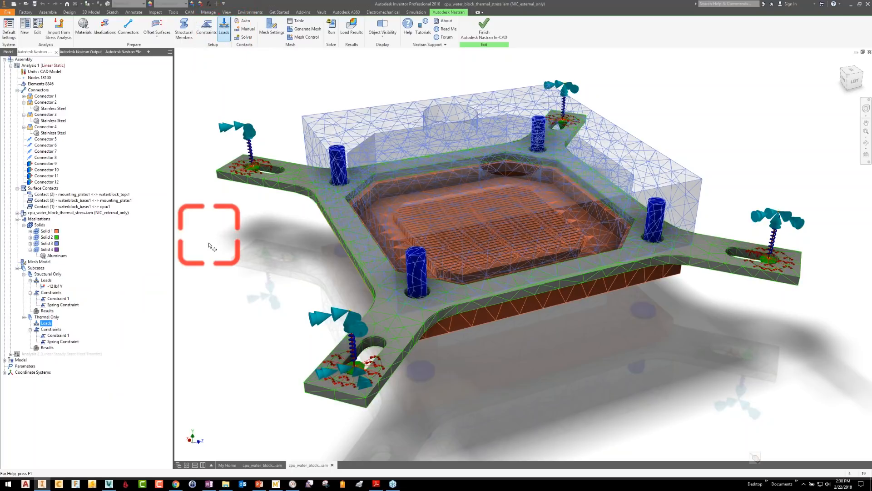
left_click_drag(132, 289, 229, 193)
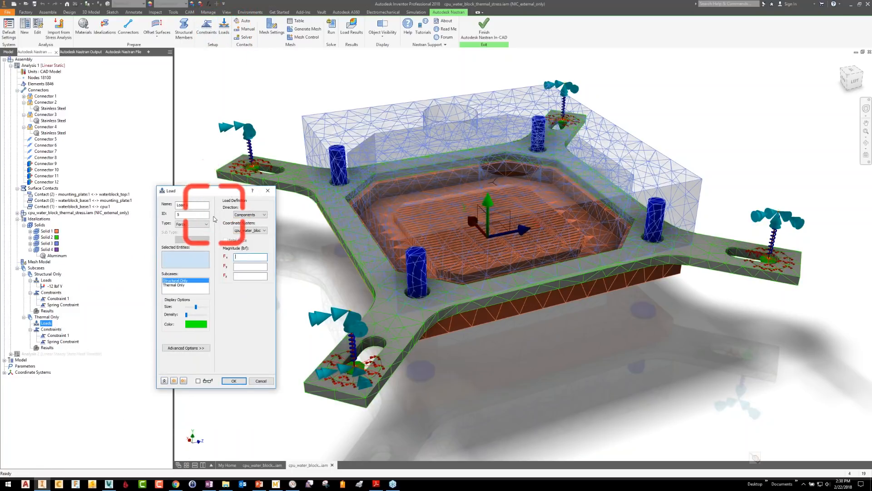
left_click(193, 224)
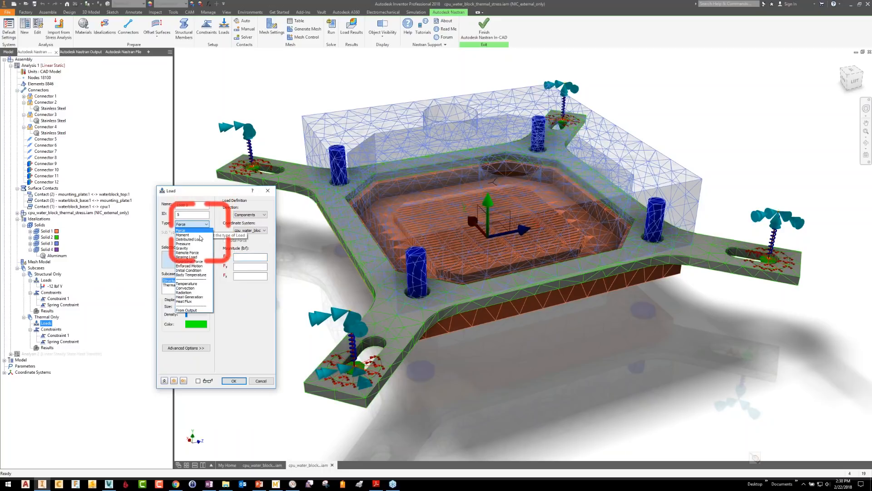
left_click(195, 310)
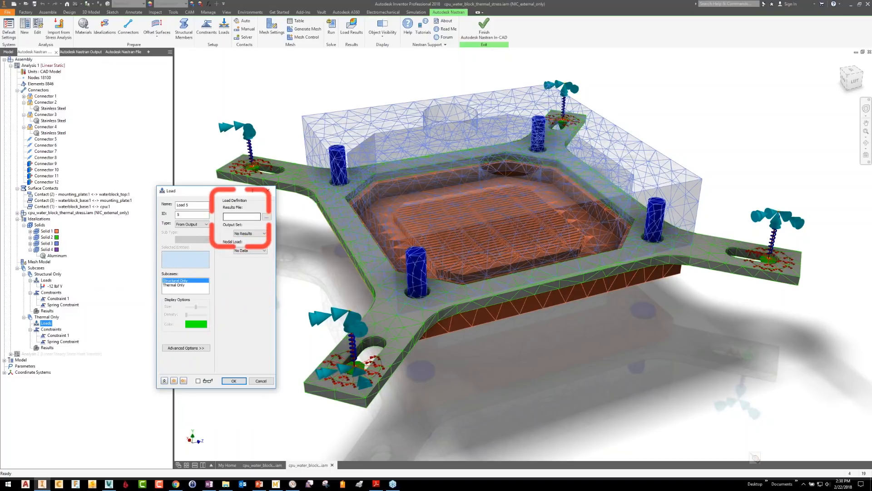
Browse for the load's results file, keeping the file type as FNO Binary Results Files (*.fno)
left_click(264, 218)
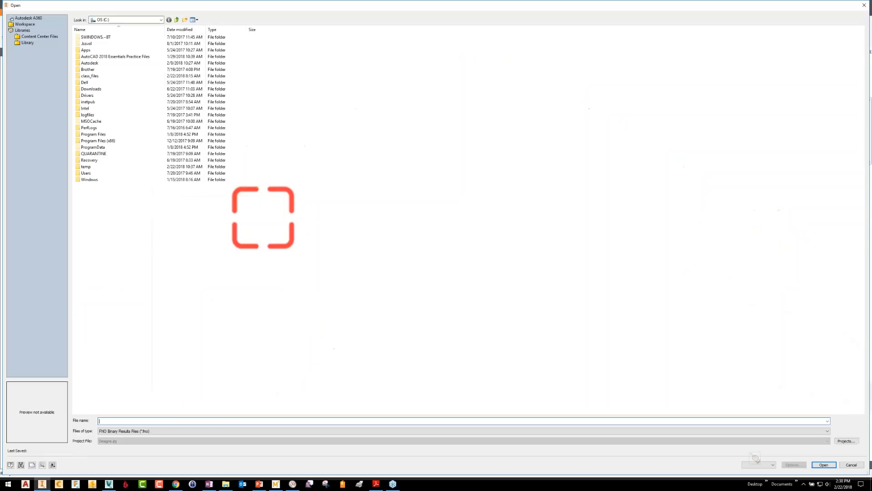
left_click(115, 431)
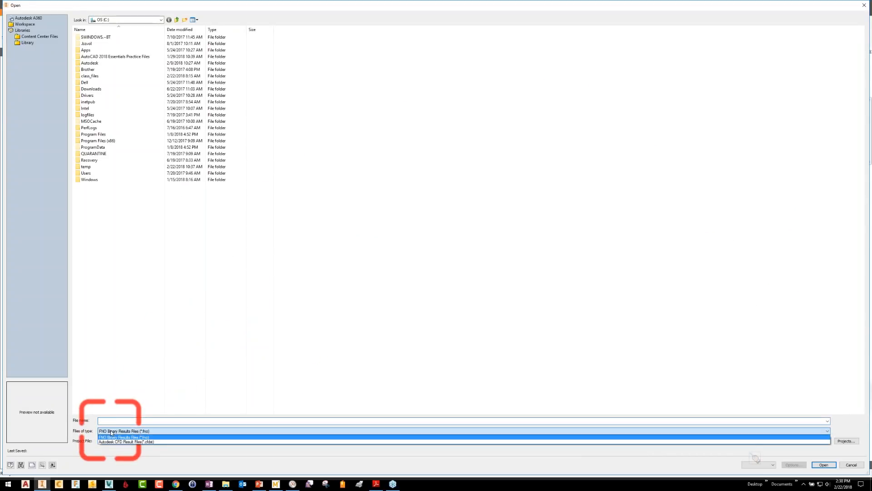
left_click(149, 438)
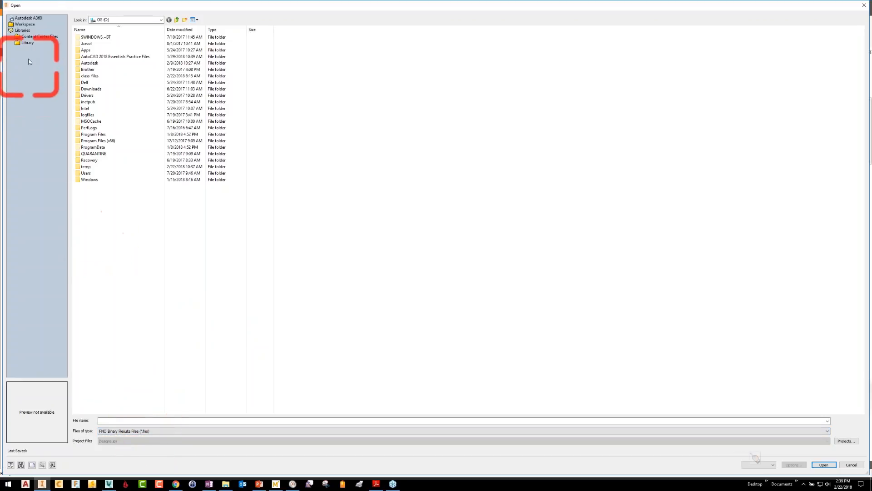
left_click(29, 26)
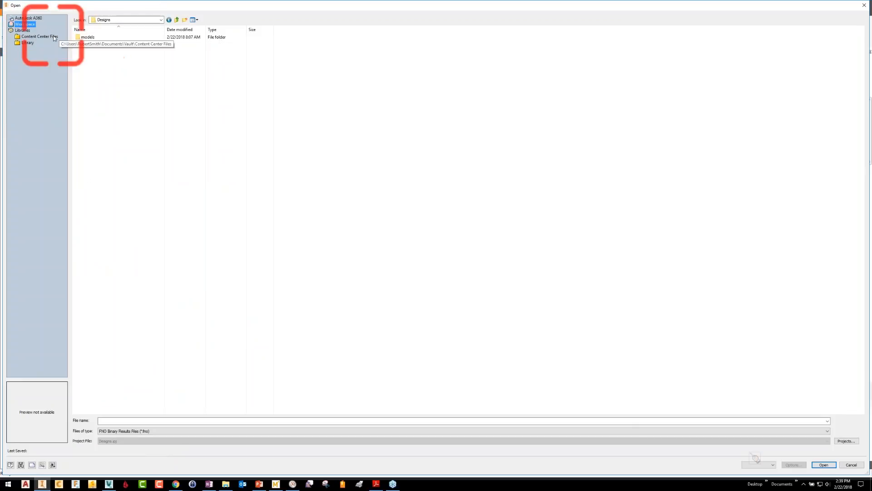
left_click(150, 19)
left_click(154, 26)
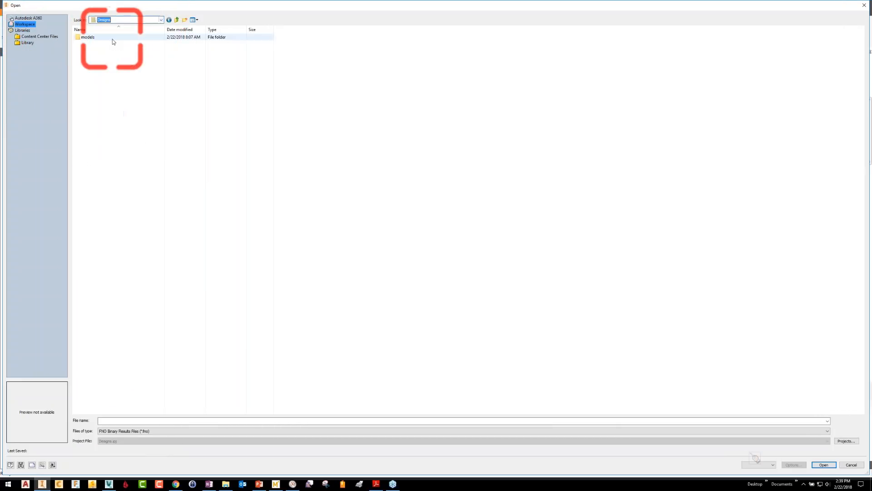
left_click(161, 20)
left_click(112, 45)
double_click(173, 39)
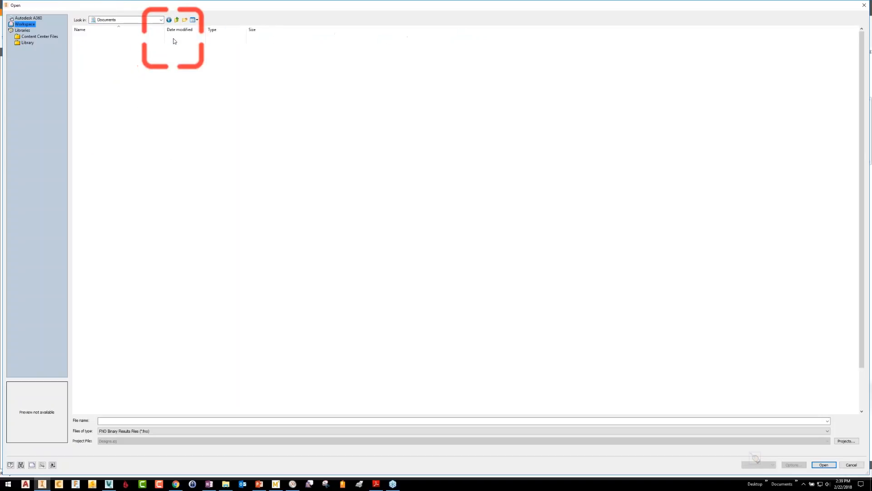
scroll(130, 256, "down", 3)
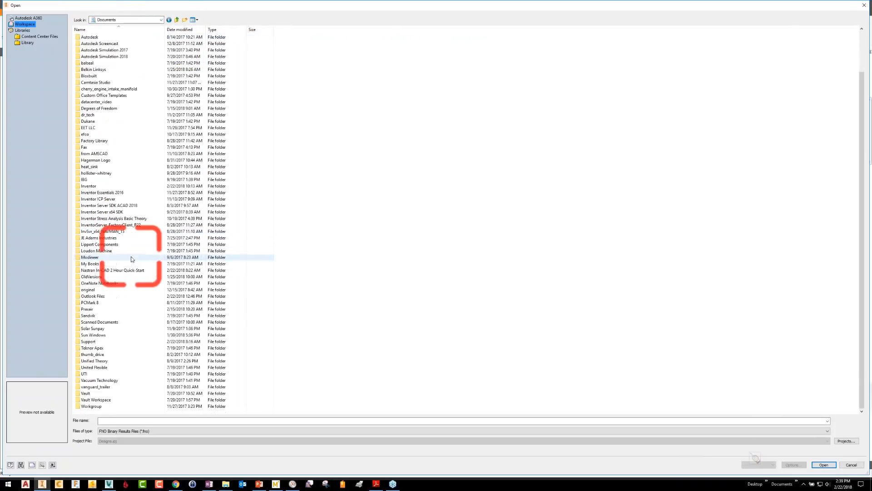
double_click(117, 400)
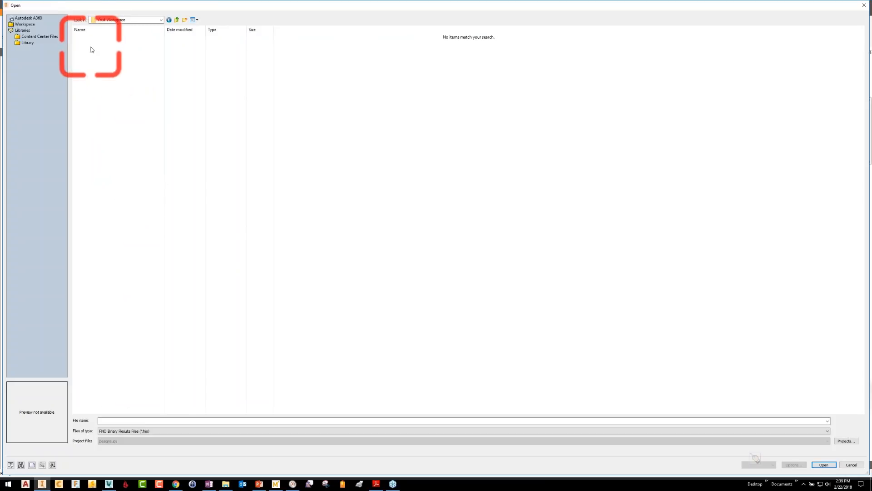
Navigate from the workspace through models and cpu_water_block to the nastran_in-cad folder and select Thermal Results.FNO
left_click(25, 24)
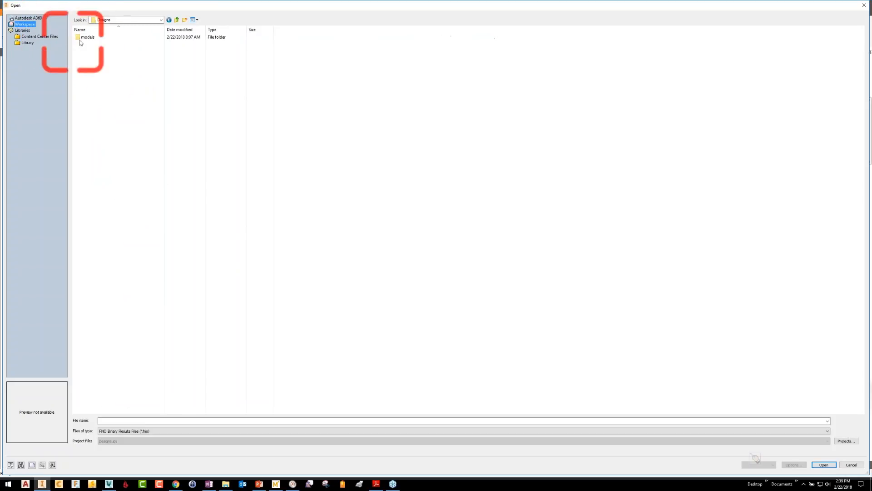
double_click(90, 38)
double_click(91, 49)
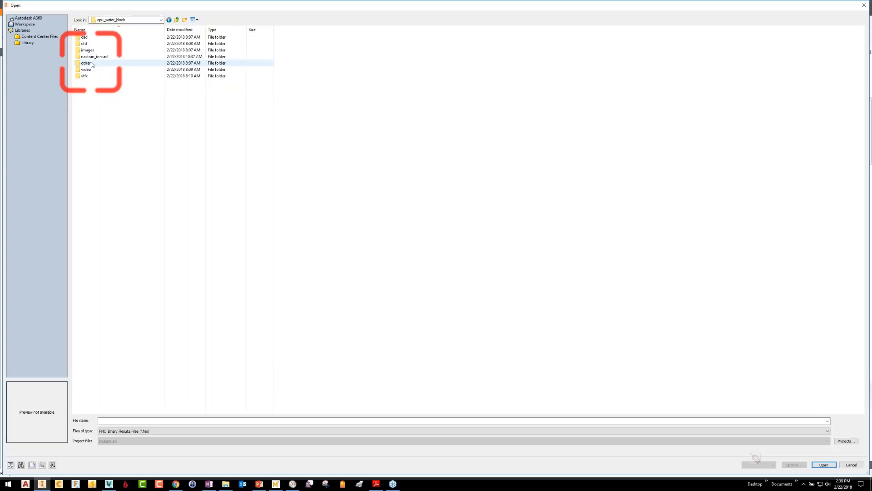
double_click(90, 56)
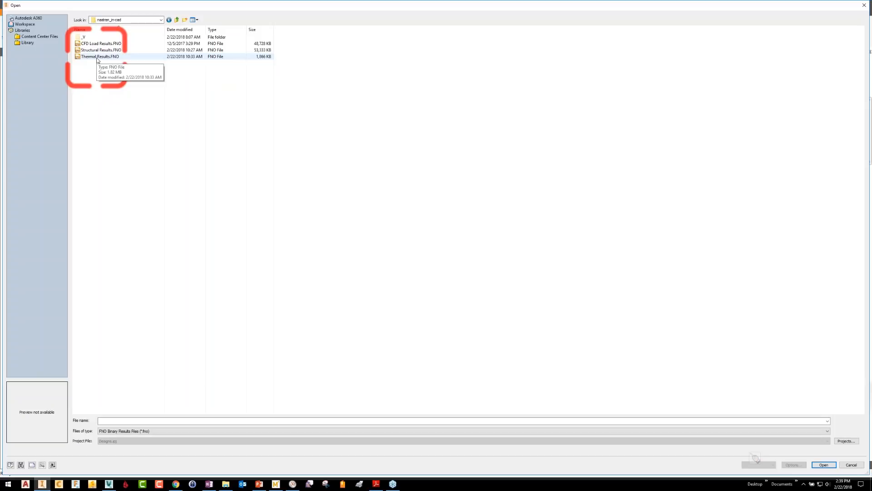
left_click(98, 57)
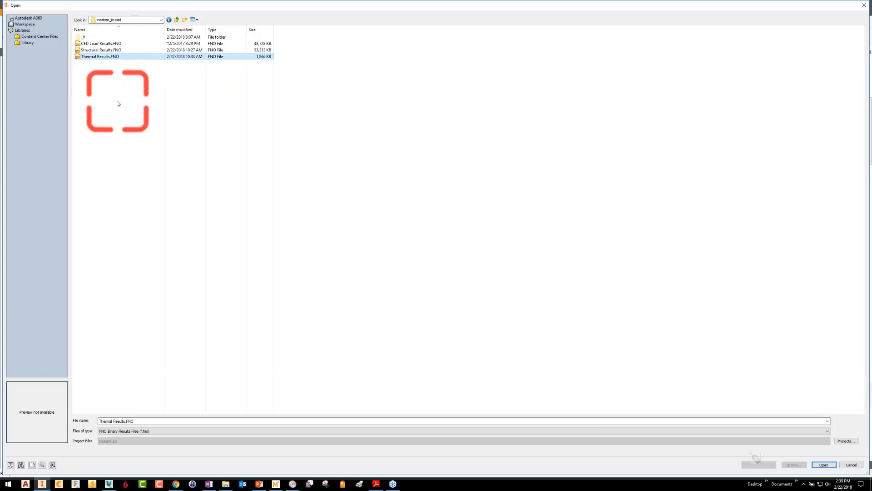
Examine the solver's FNO result files in File Explorer, in cpu_water_block_thermal_stress's InCAD FEA folder, and close that window
left_click(226, 483)
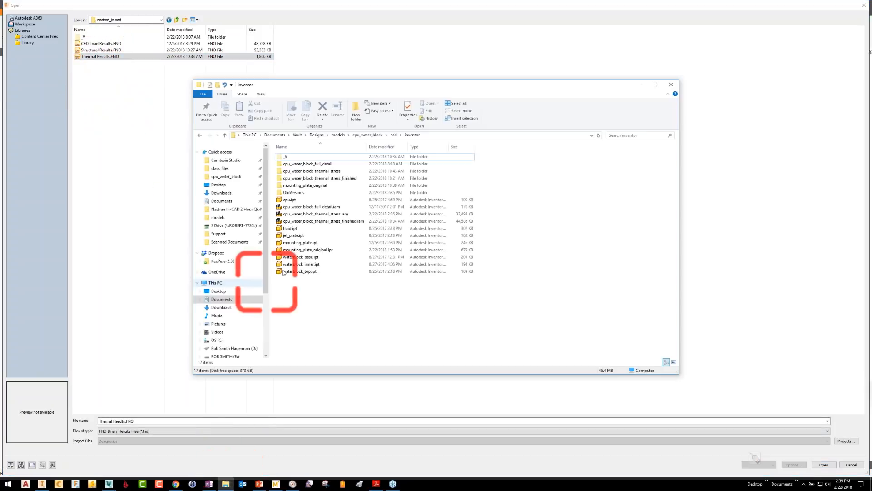
double_click(299, 171)
double_click(289, 157)
double_click(290, 157)
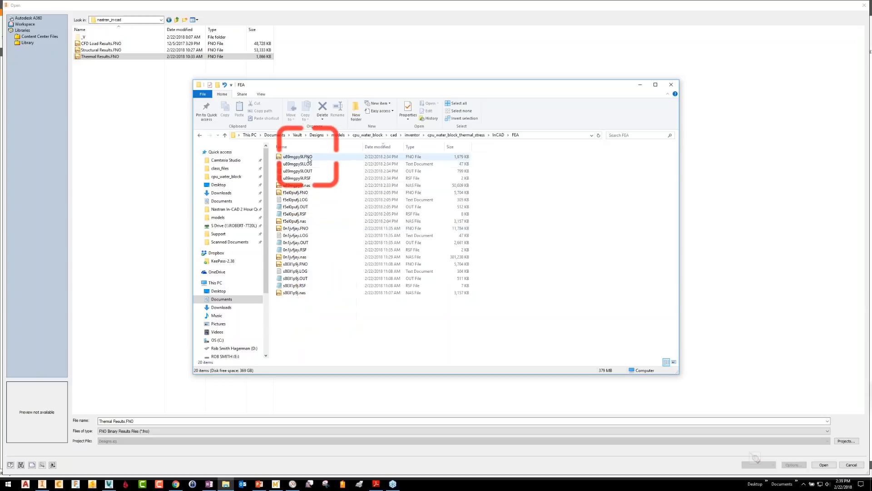
left_click(307, 158)
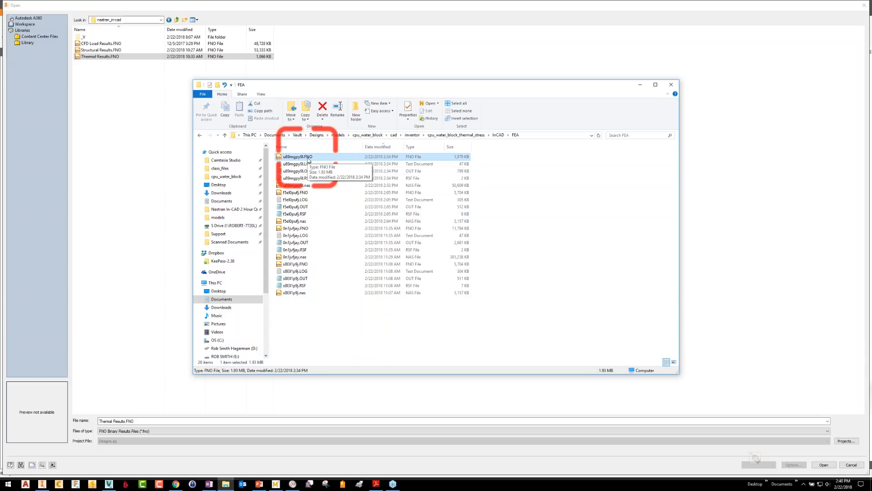
left_click(302, 228)
left_click(303, 265)
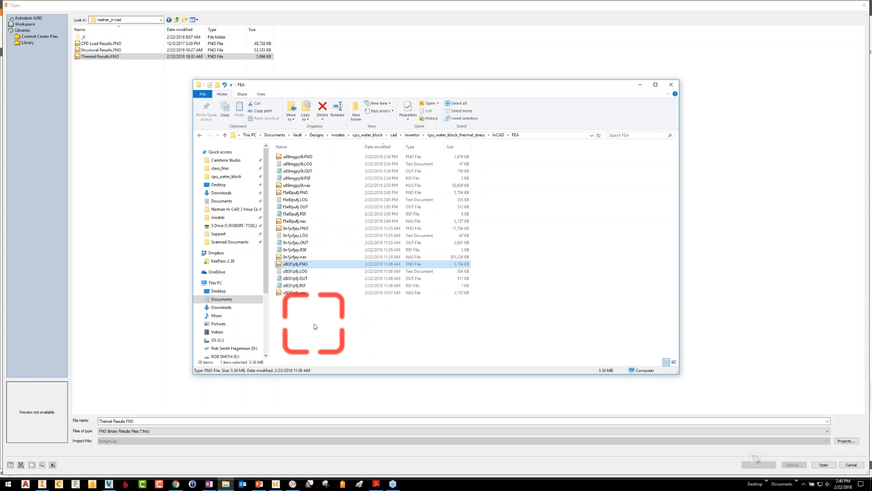
left_click(671, 85)
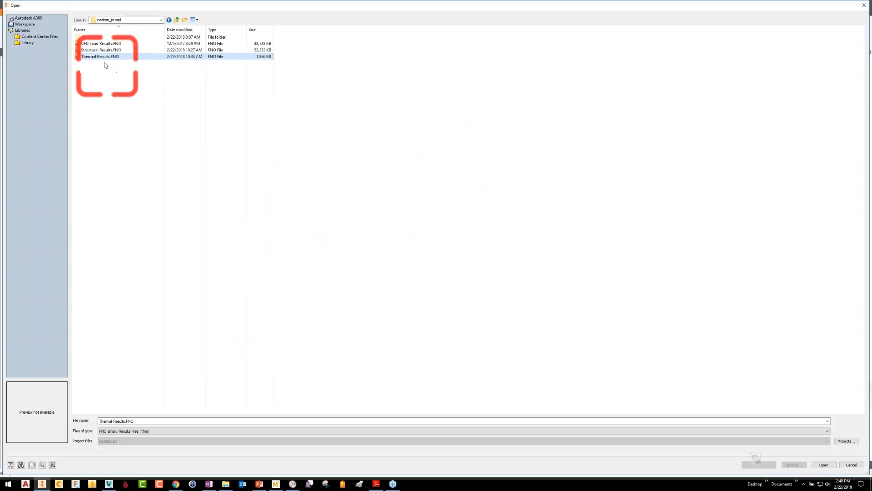
Load Thermal Results.FNO as the results file, with output set THERMAL and nodal load TEMPERATURE
double_click(101, 58)
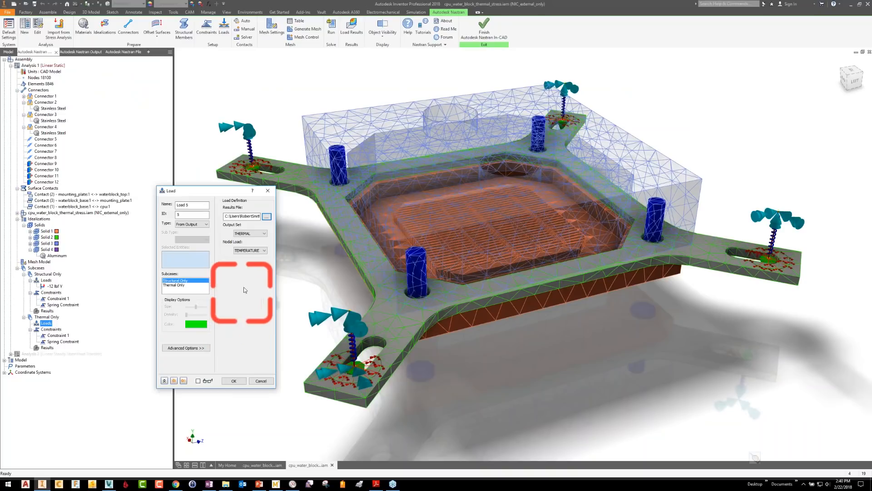
left_click(249, 233)
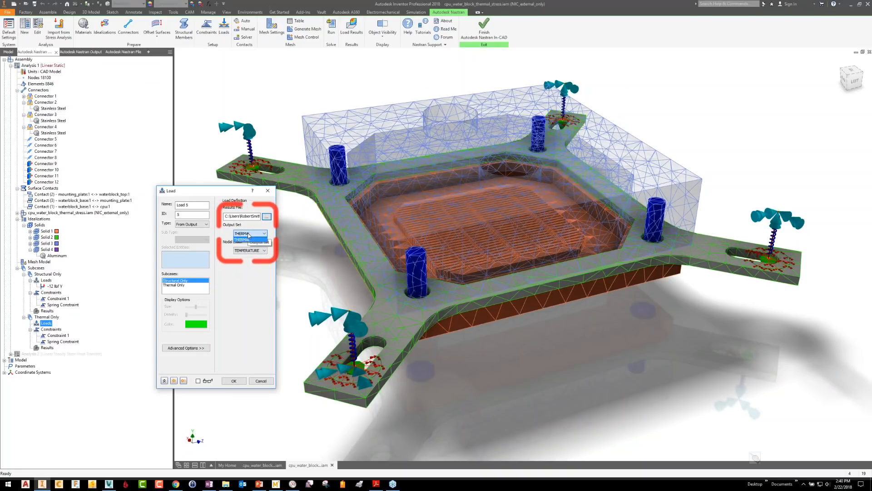
left_click(249, 236)
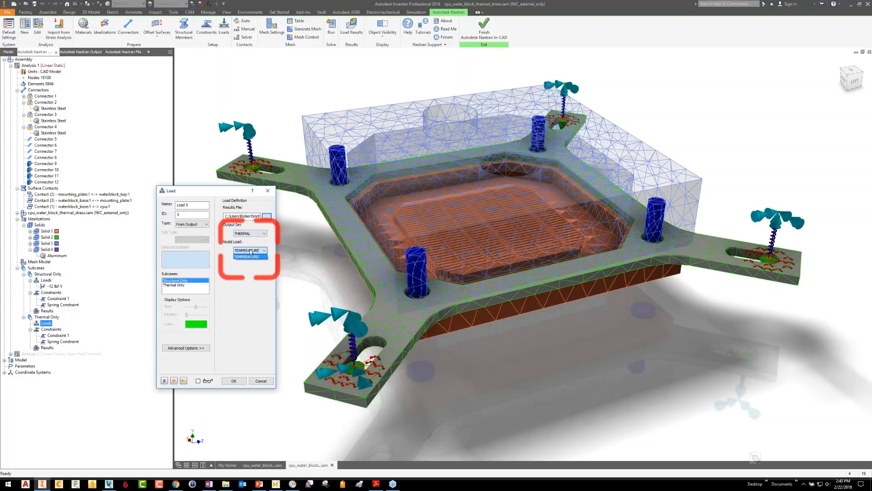
left_click(248, 236)
left_click(248, 237)
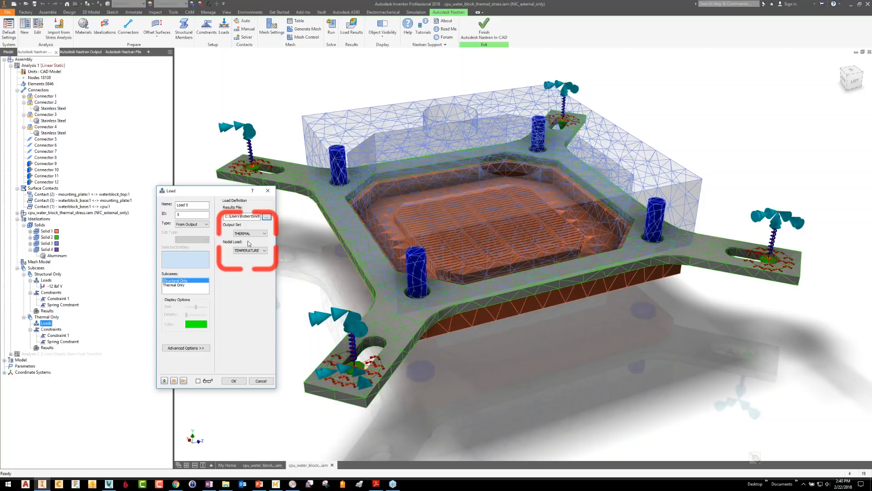
Name the load Thermal, assign it to the Thermal Only subcase instead of Structural Only, and create it
key("ctrl+a")
key("BackSpace")
type("Thermal")
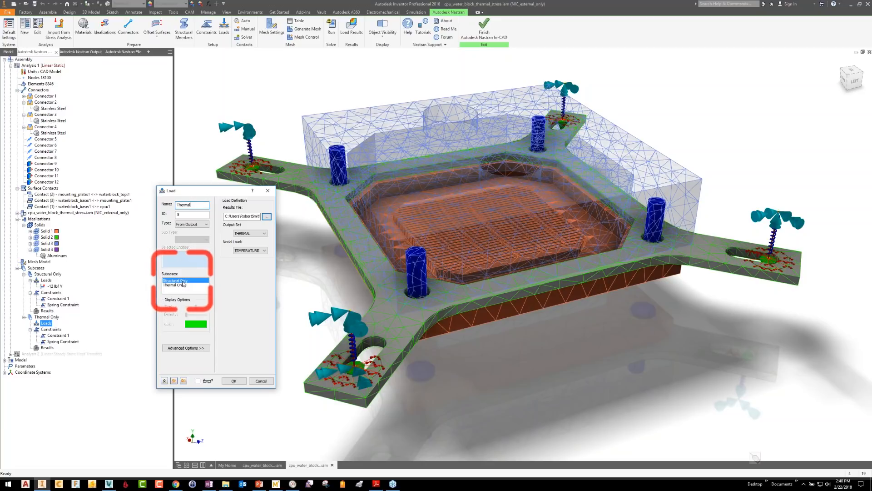
left_click(183, 281)
left_click(184, 286)
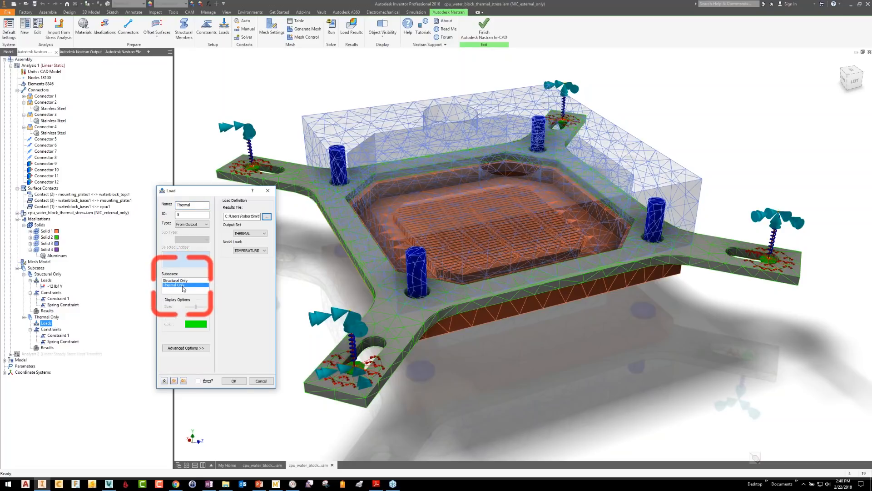
left_click(234, 381)
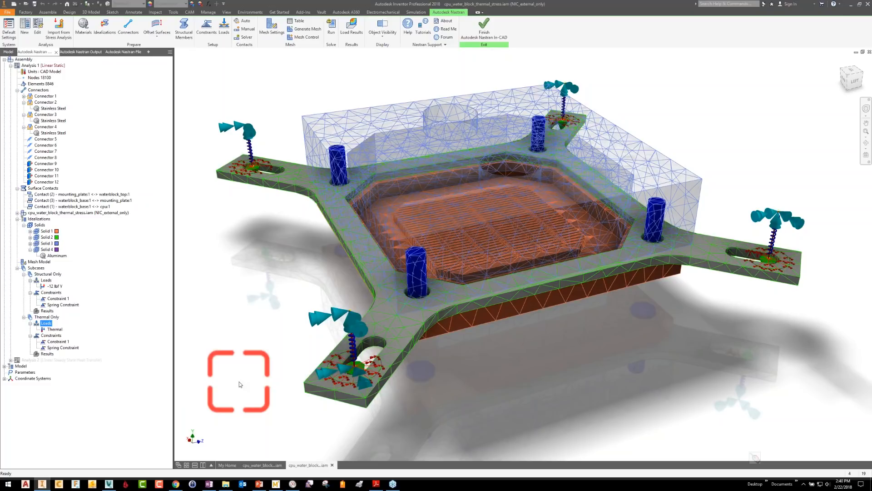
Check the Thermal load listed among the loads and constraints of the Thermal Only subcase
left_click(51, 335)
left_click(54, 329)
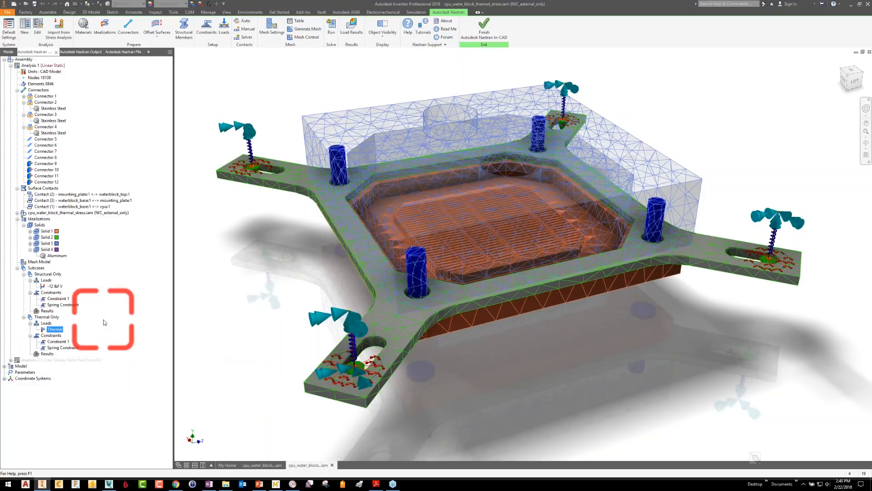
left_click(47, 323)
Set the Copper material's reference temperature to 70
double_click(20, 366)
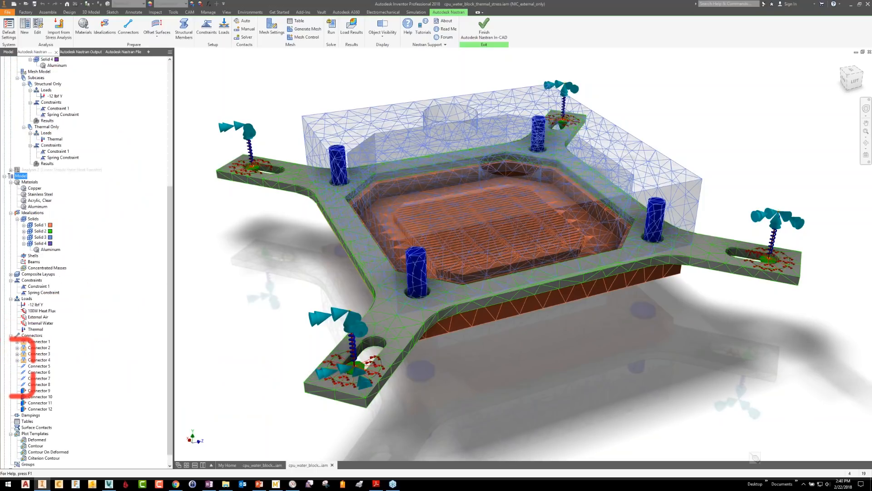
left_click(36, 189)
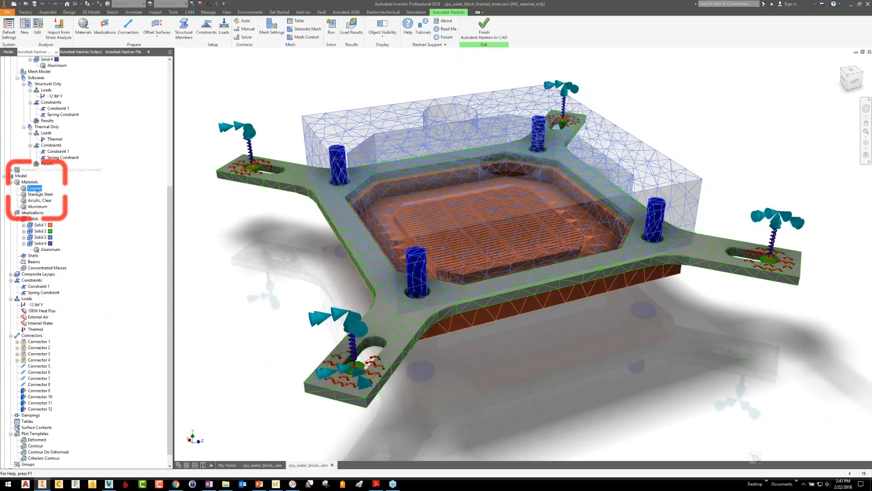
double_click(37, 189)
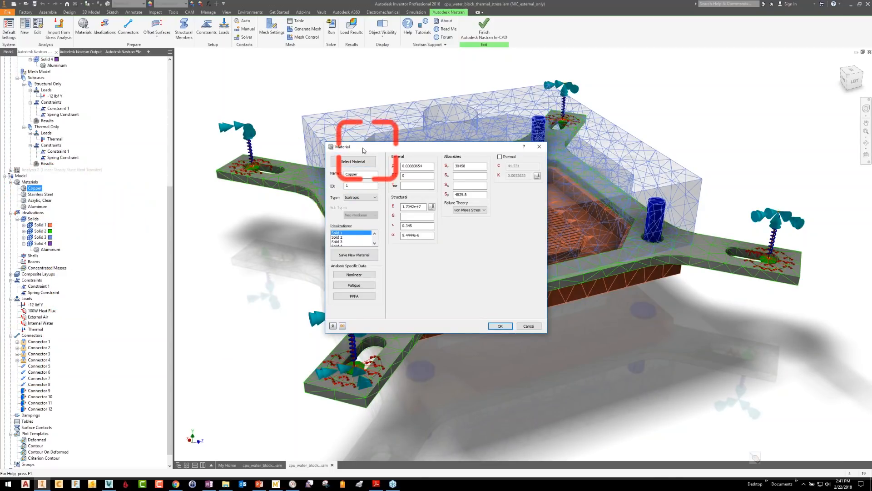
left_click_drag(369, 147, 323, 130)
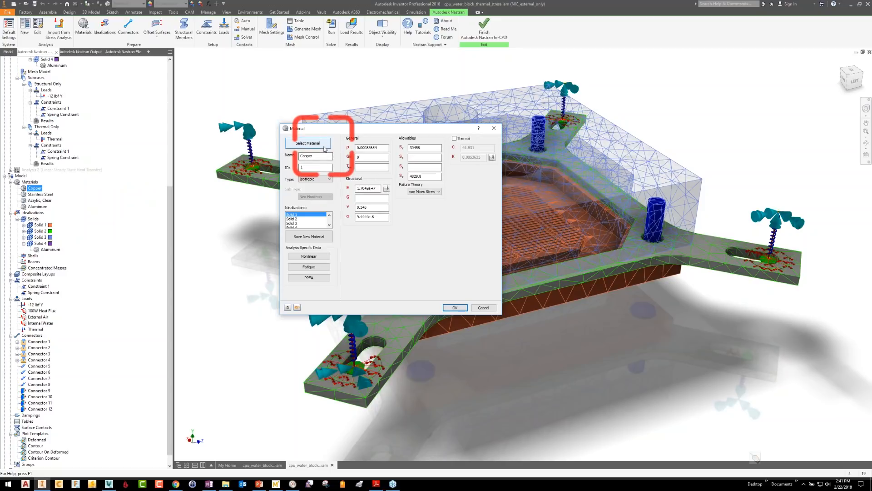
left_click(363, 167)
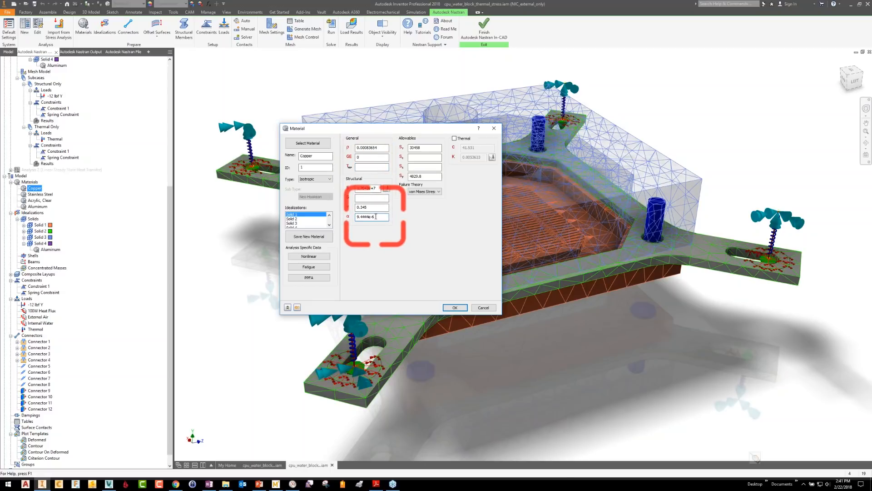
left_click(366, 168)
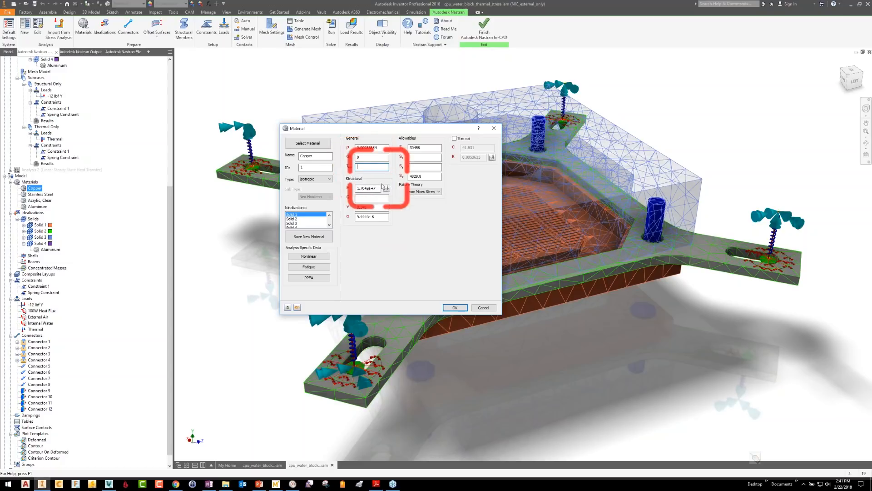
left_click(377, 217)
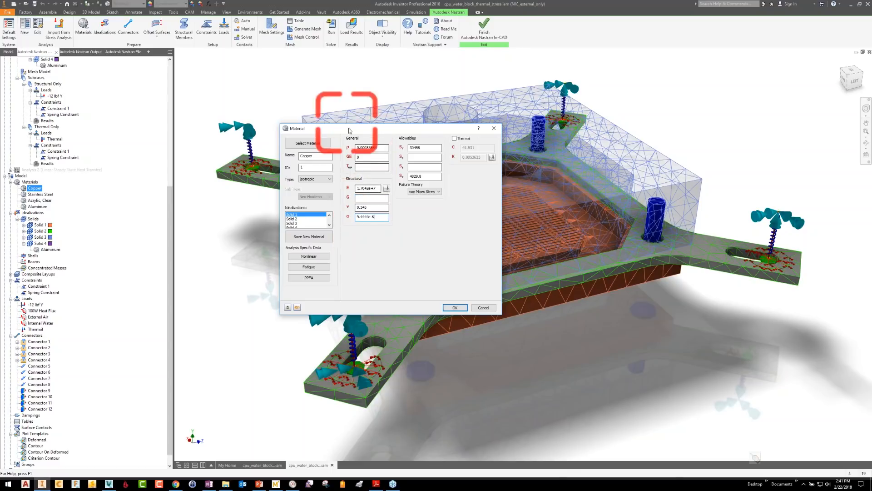
left_click(362, 168)
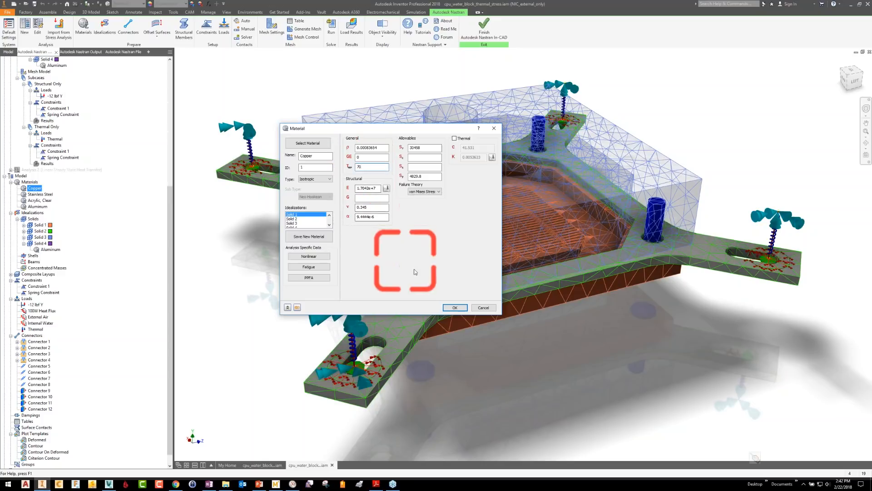
left_click(452, 308)
Set the Acrylic, Clear material's reference temperature to 70 and recheck the entry
left_click(41, 194)
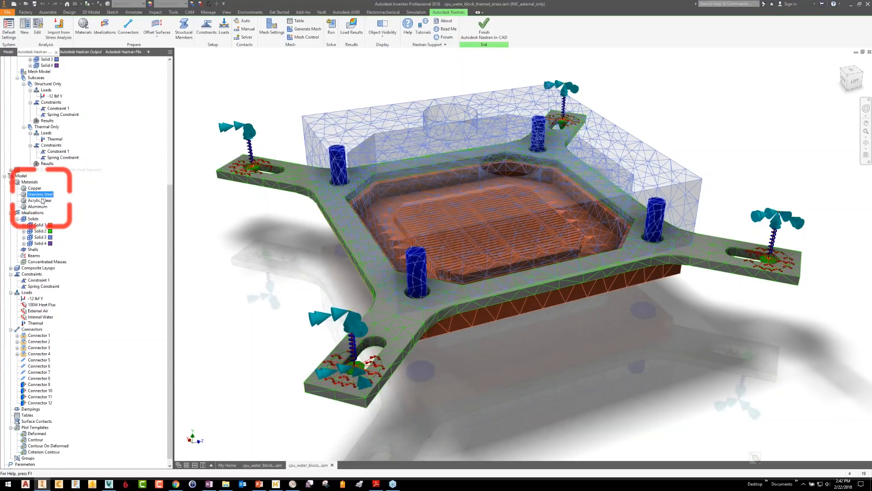
double_click(42, 200)
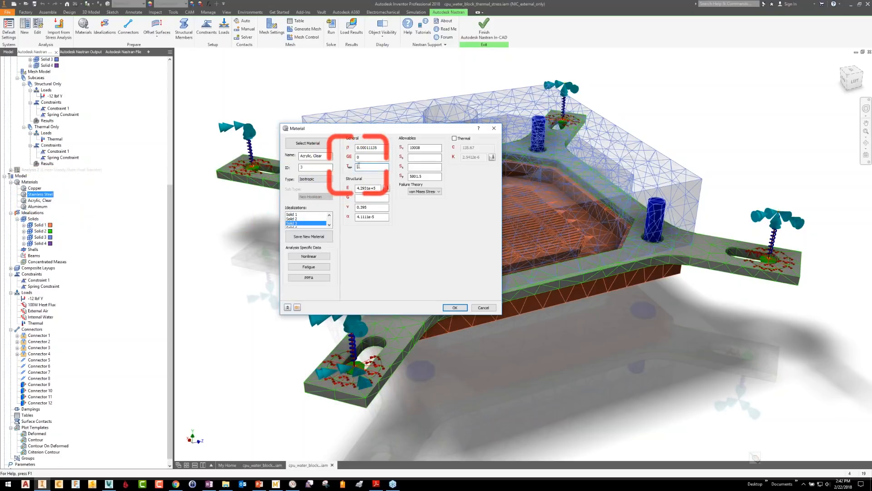
left_click(455, 307)
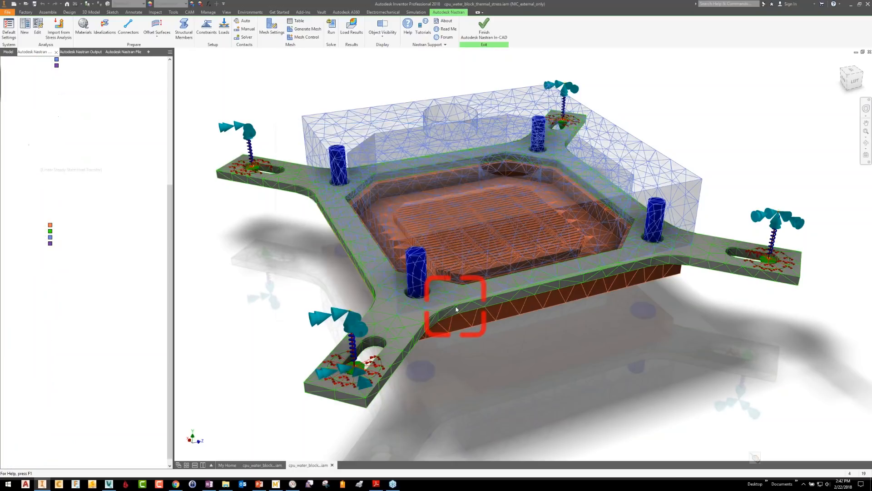
left_click(44, 195)
double_click(44, 200)
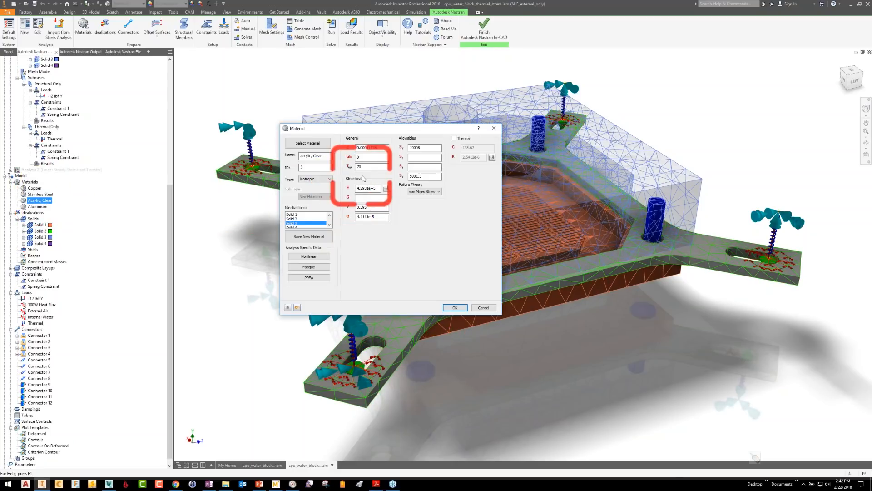
left_click(454, 309)
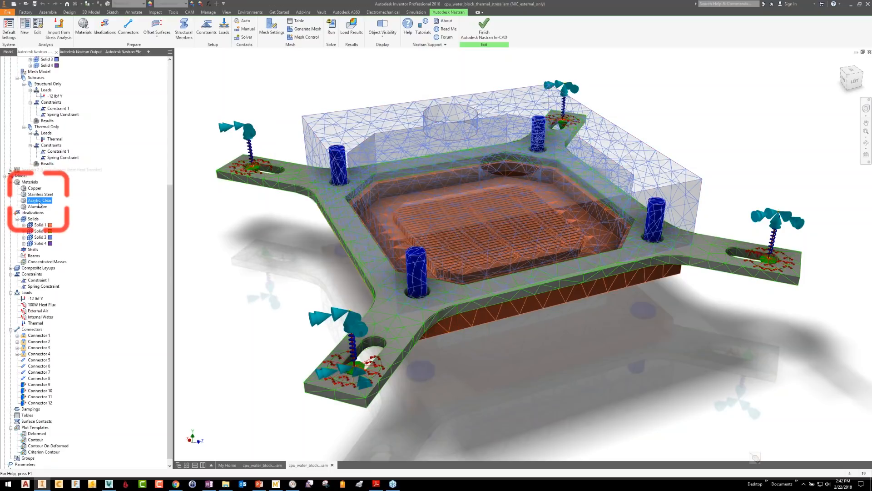
double_click(40, 201)
left_click(454, 307)
Fill in the Stainless Steel material's reference temperature as for the other materials, and recheck Copper's entry without changing it
left_click(40, 195)
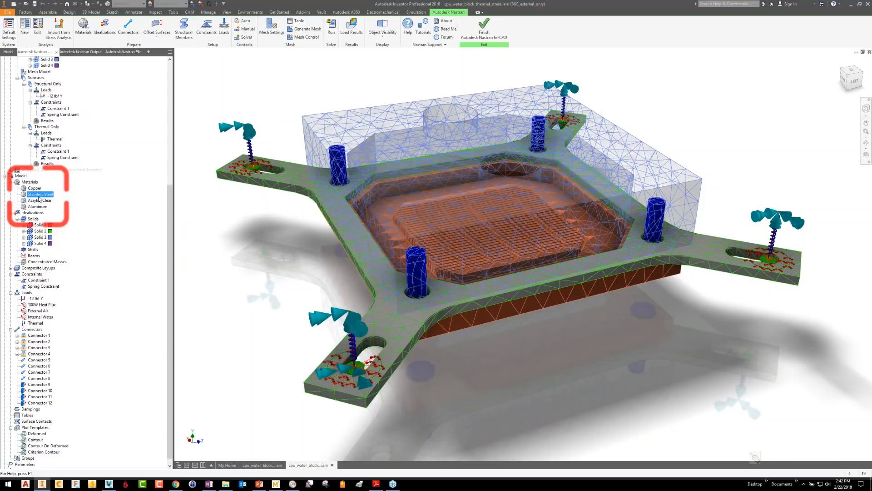
double_click(39, 196)
left_click(370, 166)
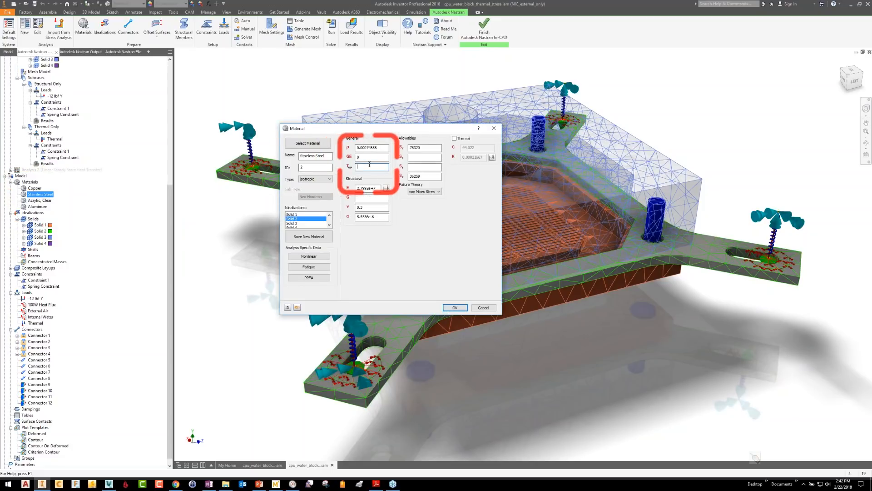
left_click(455, 308)
left_click(35, 188)
double_click(34, 188)
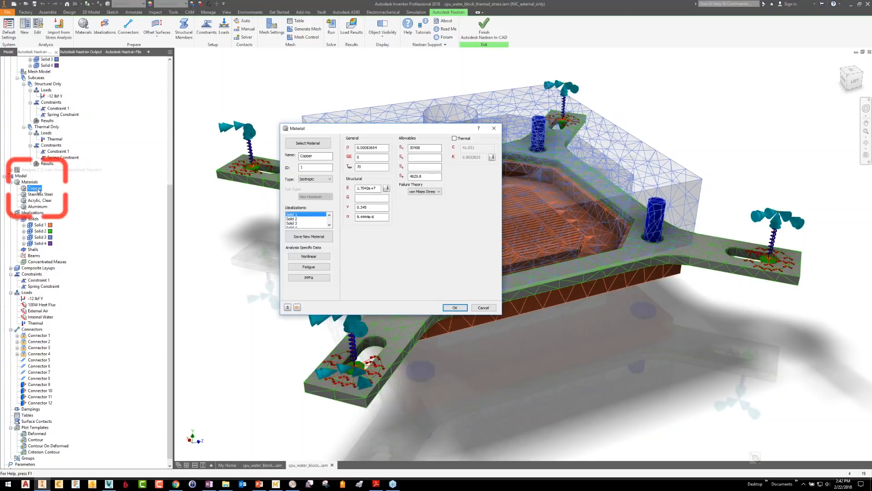
left_click(483, 308)
Set the Aluminum material's reference temperature to 70
left_click(37, 207)
double_click(36, 207)
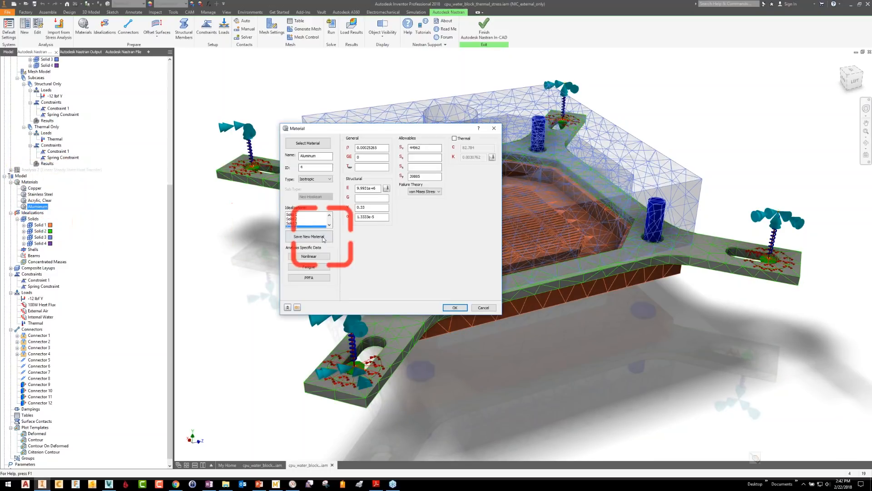
left_click(367, 166)
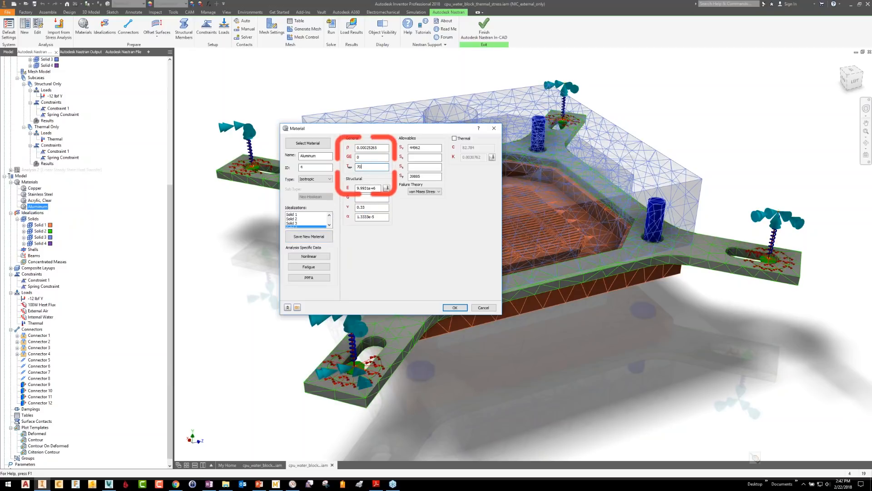
left_click(454, 307)
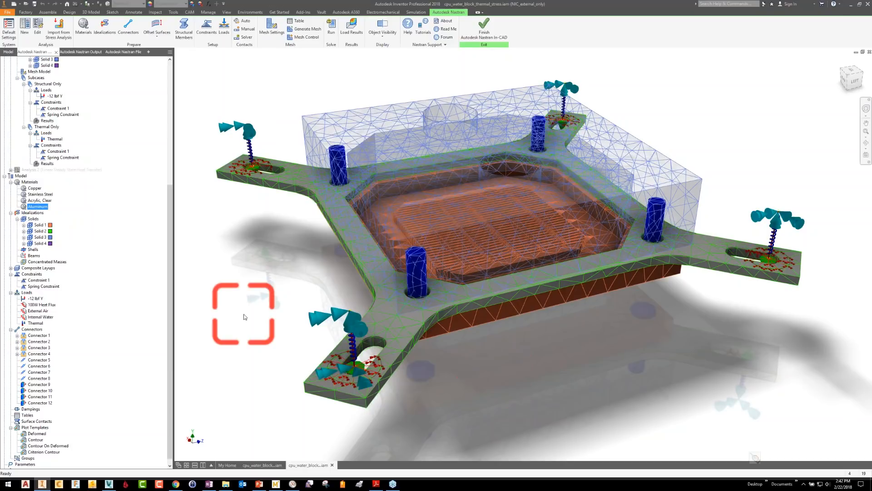
Deactivate the Structural Only subcase, leaving Thermal Only as the active subcase
scroll(86, 247, "up", 5)
left_click(47, 219)
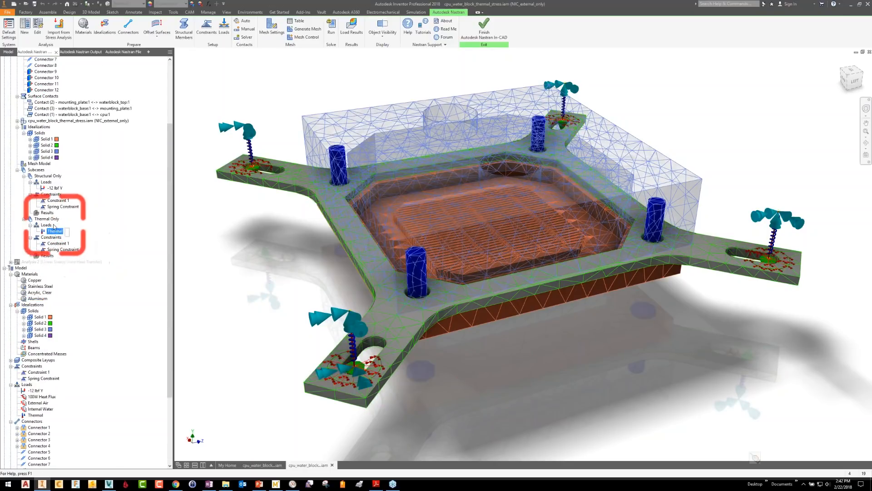
right_click(46, 176)
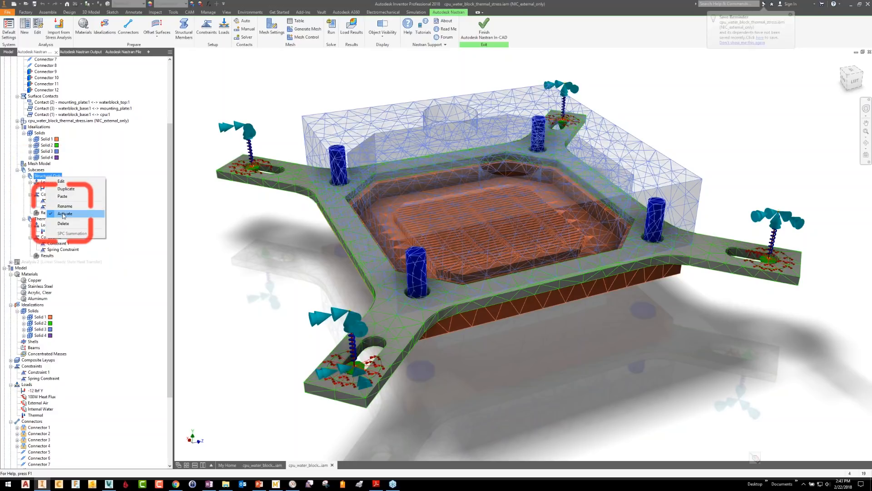
left_click(64, 214)
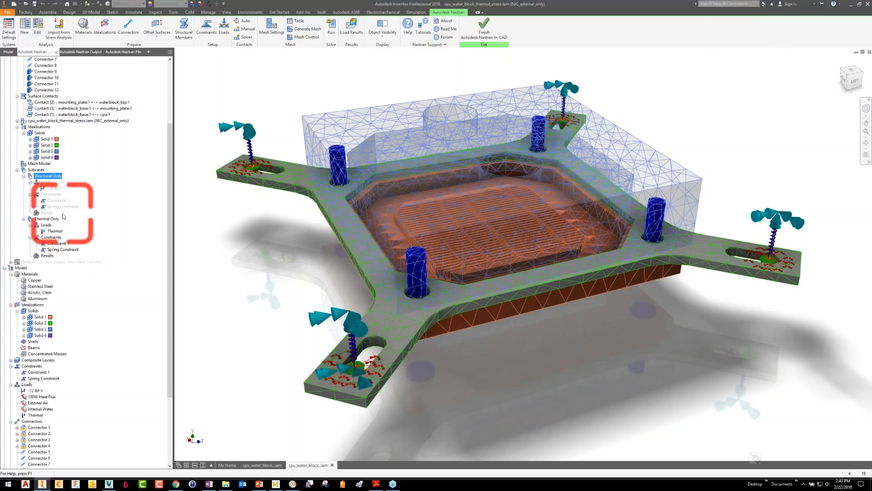
left_click(57, 237)
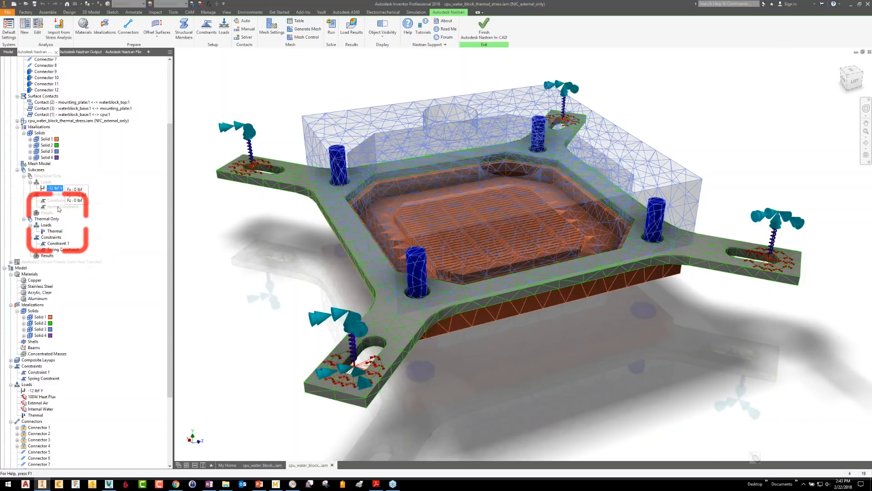
left_click(52, 220)
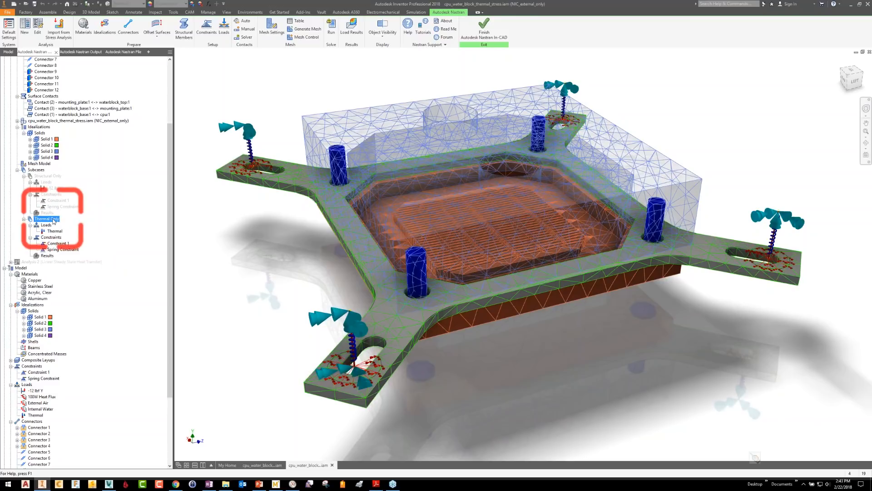
left_click(47, 213)
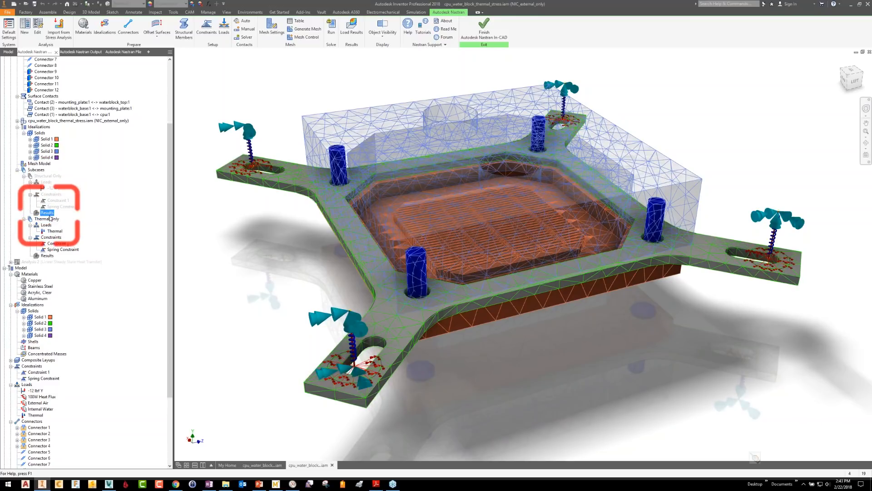
left_click(50, 219)
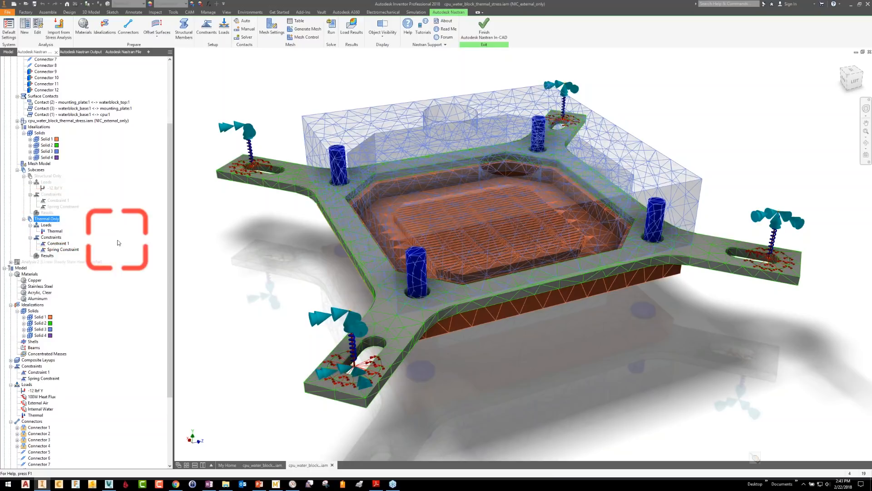
Run the linear static analysis for the Thermal Only subcase and dismiss the completion notice
left_click(332, 31)
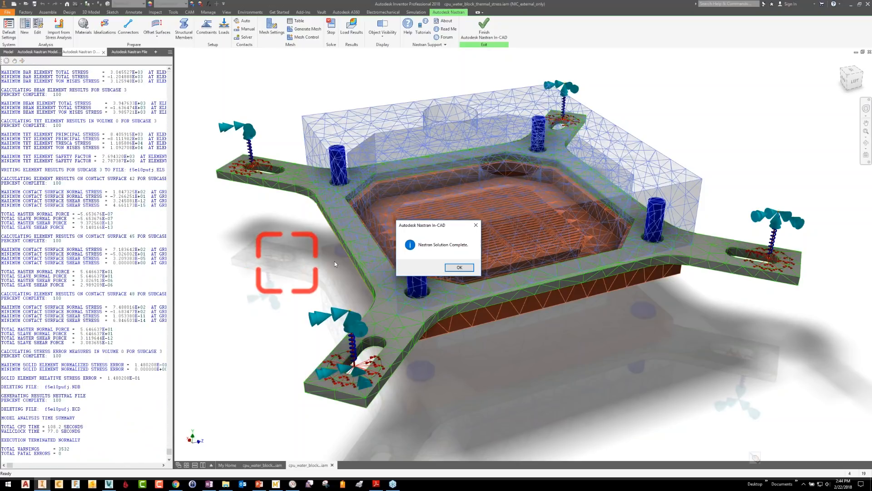
left_click(459, 267)
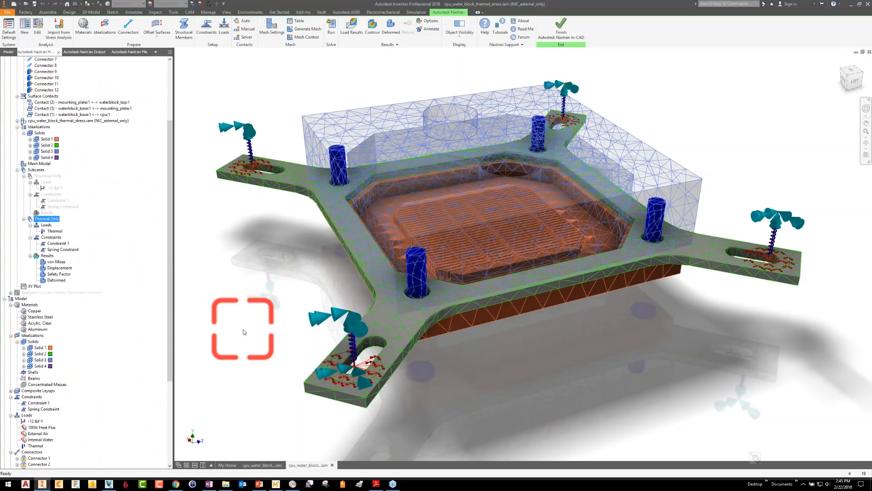
Display the animated displacement contour of the Thermal Only subcase and examine the water block's deformation from above and below
left_click(57, 262)
left_click(58, 268)
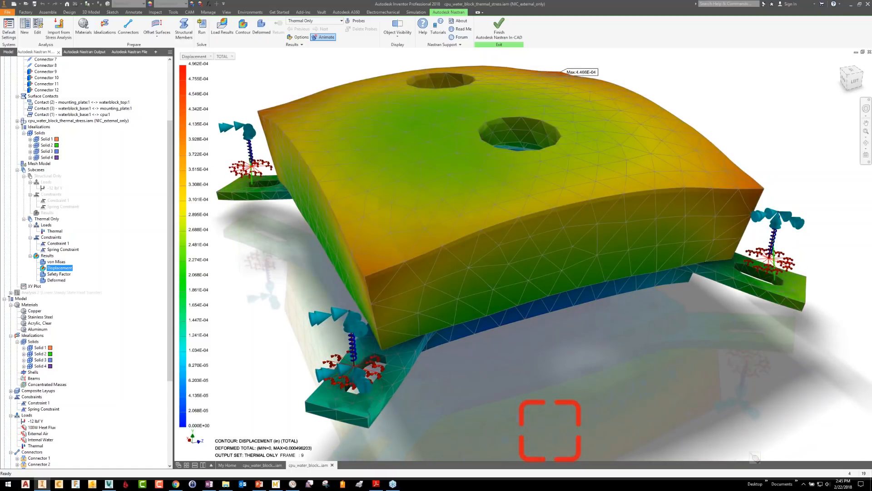
middle_click_drag(495, 359, 501, 295, "shift")
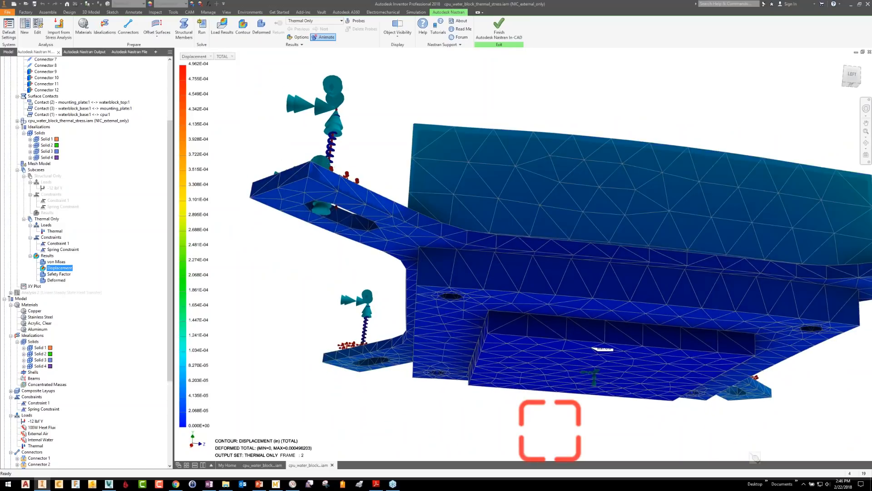
middle_click_drag(523, 218, 529, 309, "shift")
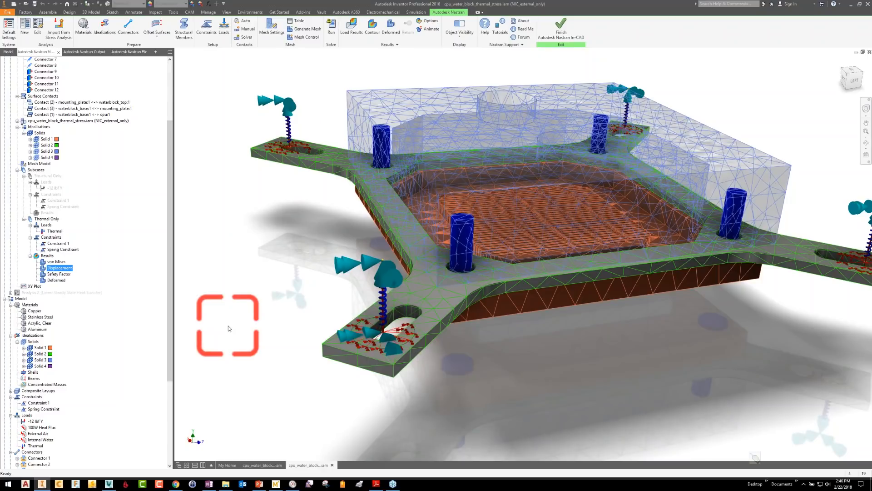
Create a new subcase in the linear static analysis and name it All Loads
left_click(45, 181)
right_click(37, 170)
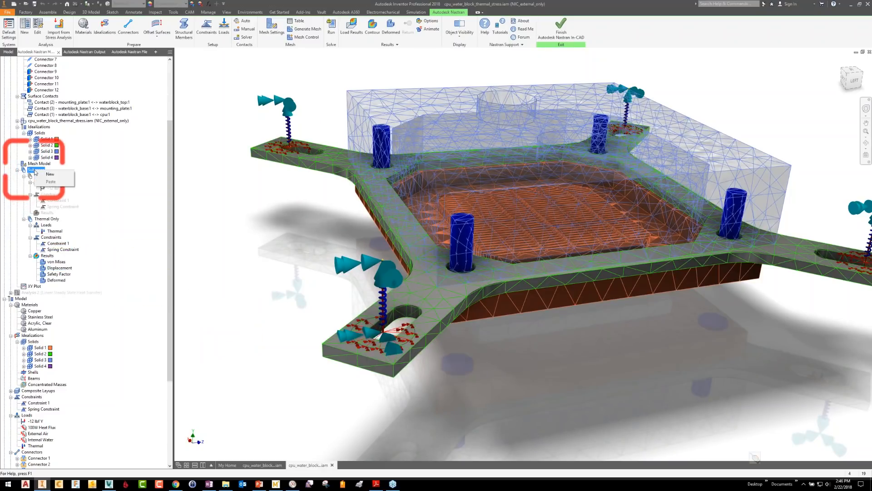
left_click(50, 178)
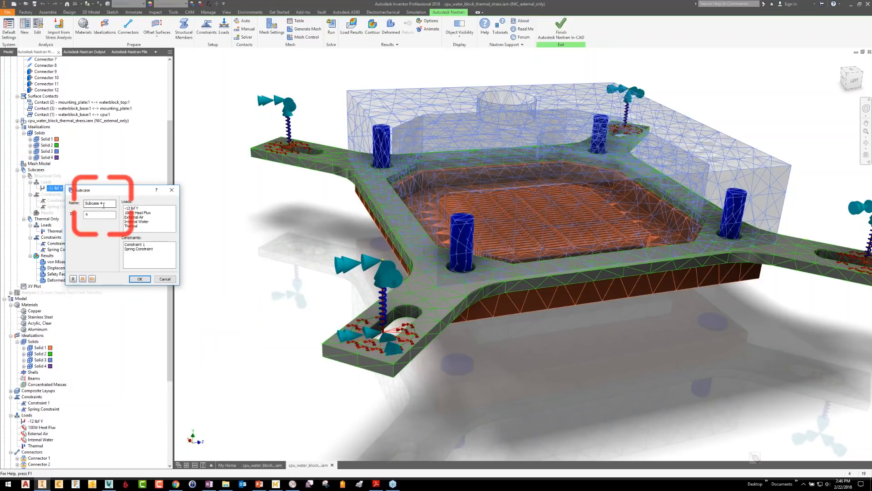
key("BackSpace")
key("BackSpace")
key("BackSpace")
key("BackSpace")
key("BackSpace")
key("BackSpace")
key("BackSpace")
type("All Loads")
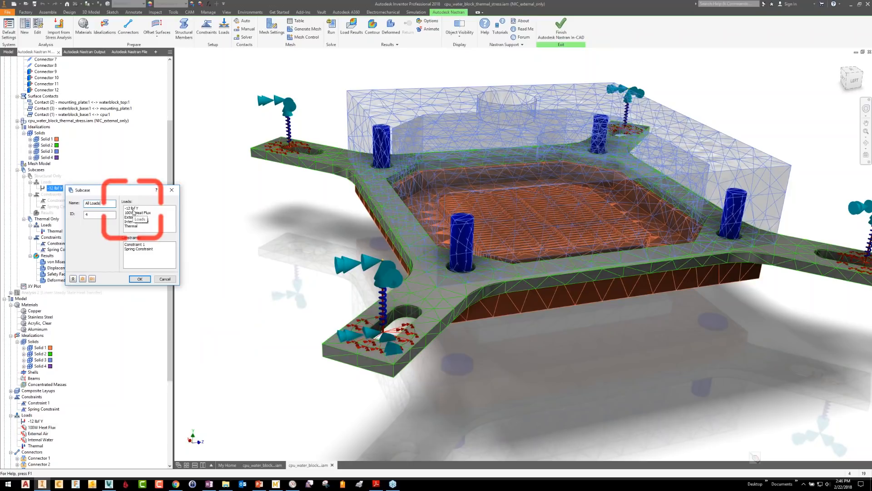
Assign the -12 lbf Y and Thermal loads plus Constraint 1 and Spring Constraint to the new subcase, and accept it
left_click(134, 209)
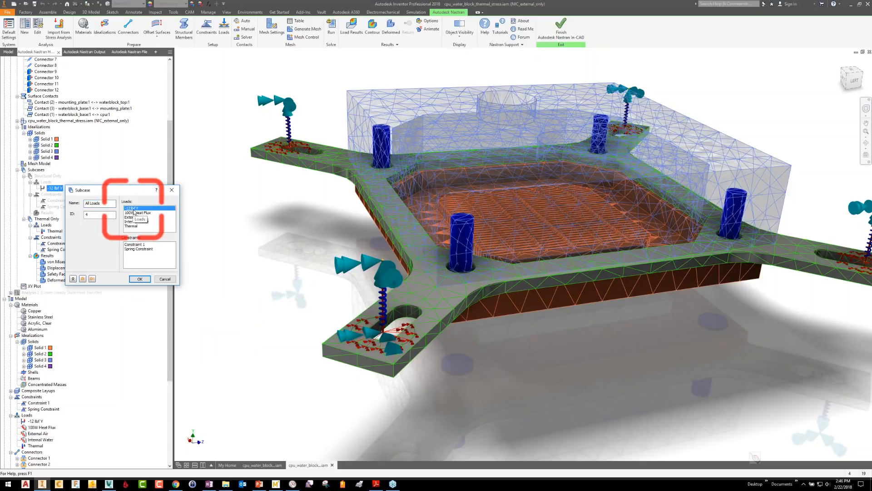
left_click(135, 226)
left_click(141, 244)
left_click(140, 251)
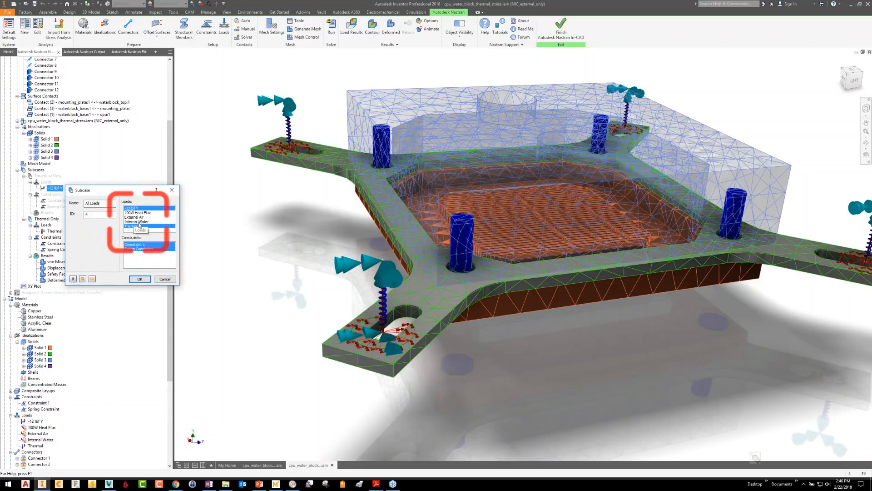
left_click(139, 278)
Deactivate the Thermal Only subcase so that only All Loads stays active
scroll(142, 281, "up", 4)
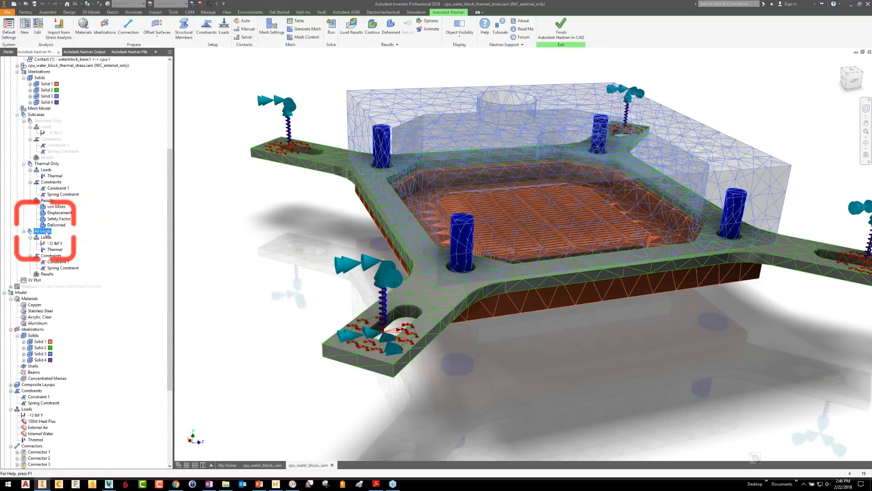
left_click(45, 169)
right_click(48, 164)
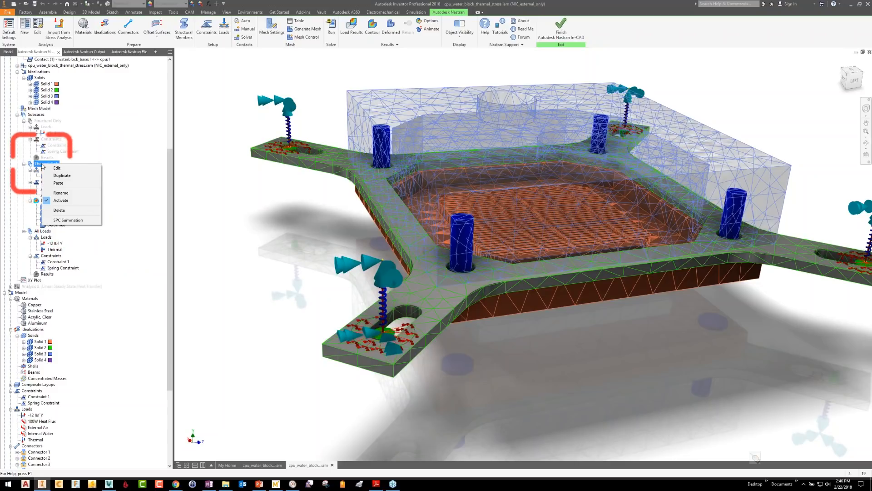
left_click(50, 196)
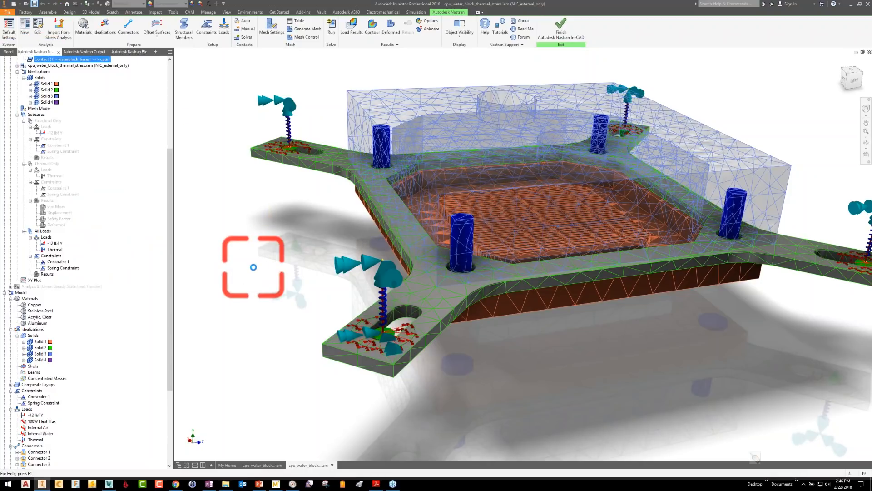
Set the mesh sizes of waterblock_base:1 and waterblock_top:1 to 0.1 in and regenerate the mesh
middle_click_drag(523, 255, 521, 252)
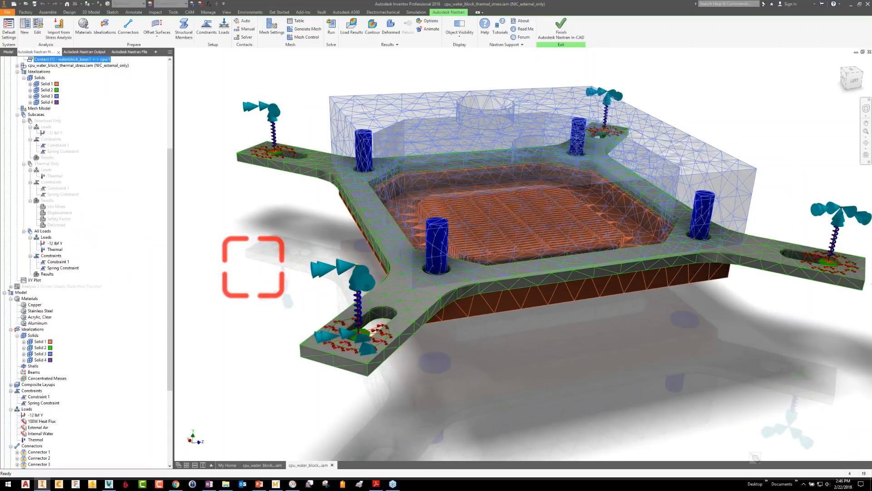
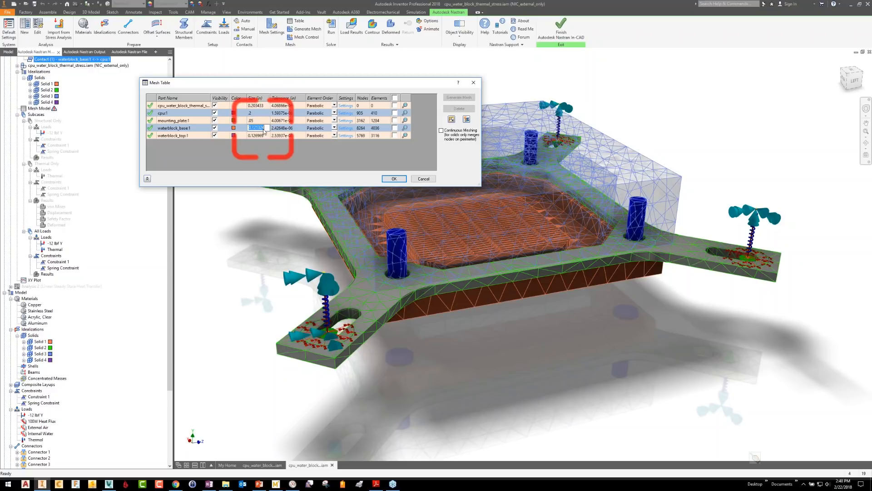
type(".1")
left_click(260, 136)
type(".1")
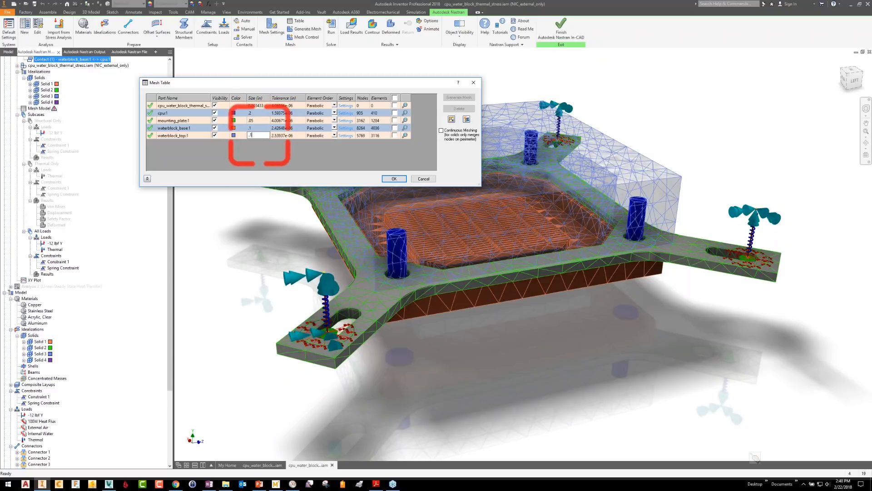
left_click(263, 159)
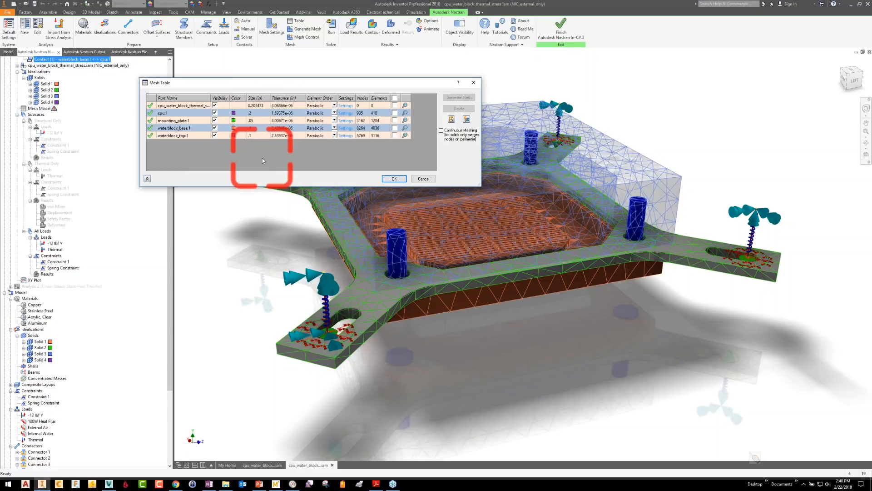
left_click(394, 179)
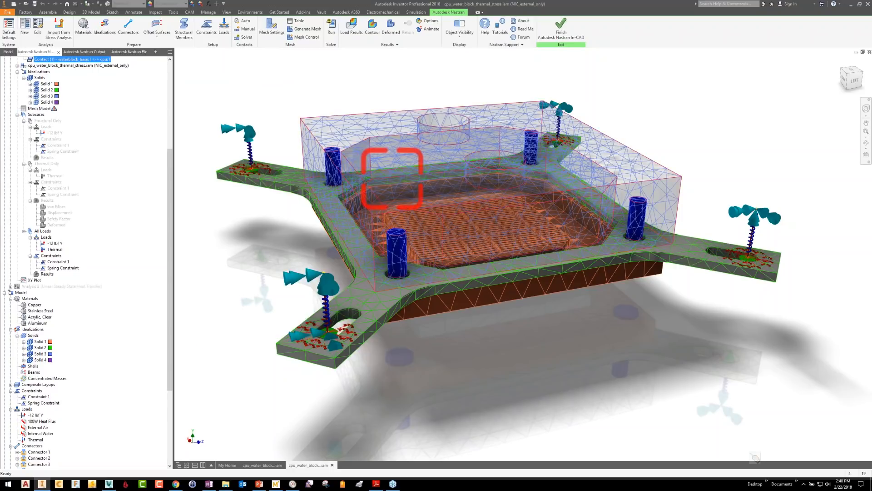
left_click(300, 30)
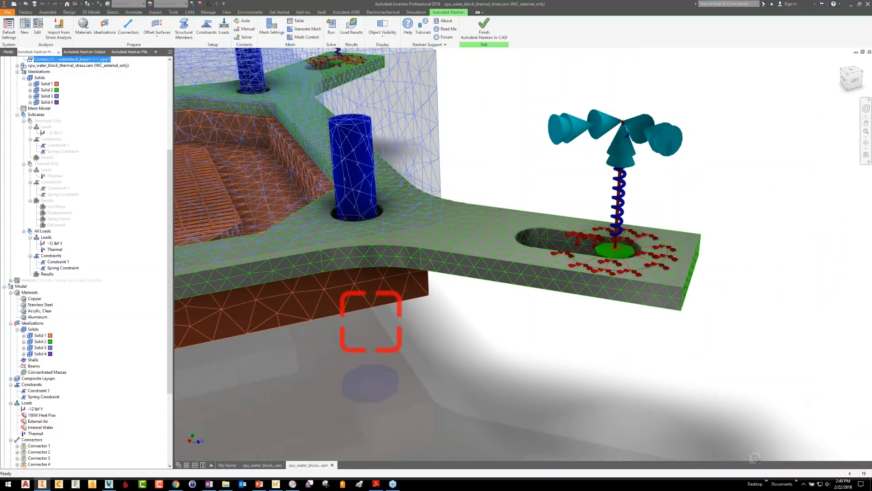
Start a face-based mesh control and select the outer side faces of one mounting plate arm
left_click(301, 38)
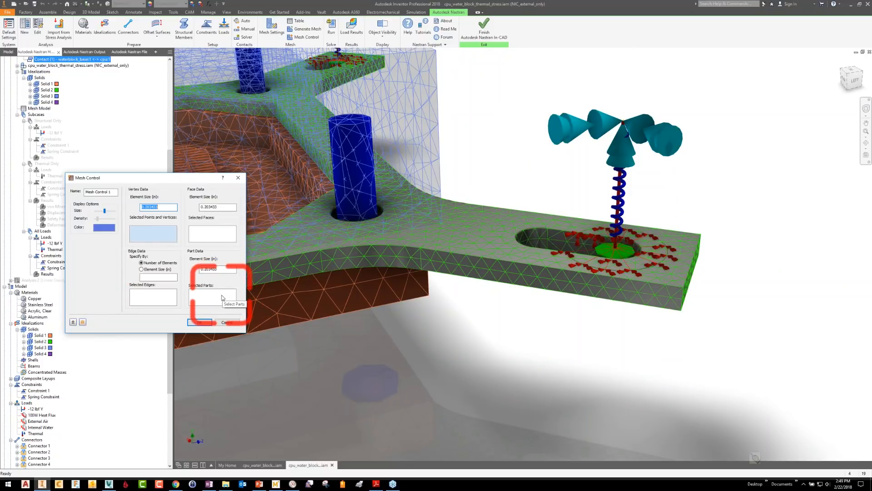
left_click(204, 235)
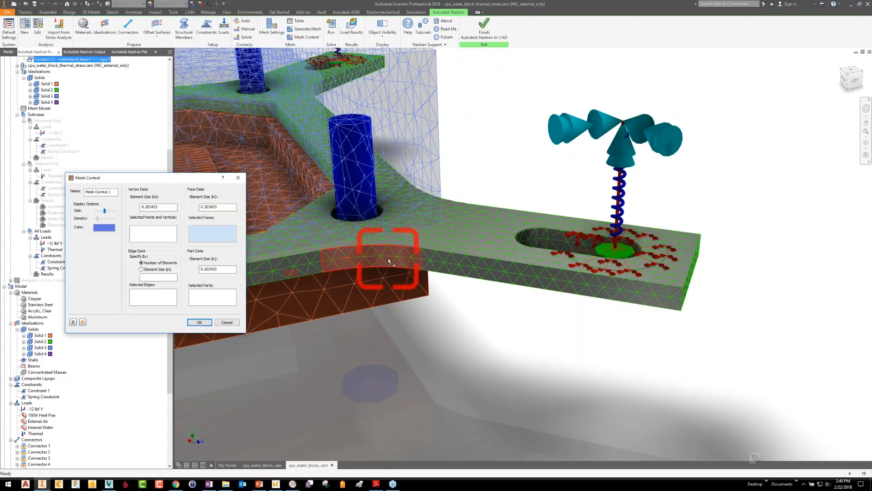
left_click(369, 257)
left_click(444, 258)
middle_click_drag(544, 356, 509, 342, "shift")
left_click(580, 287)
left_click(430, 264)
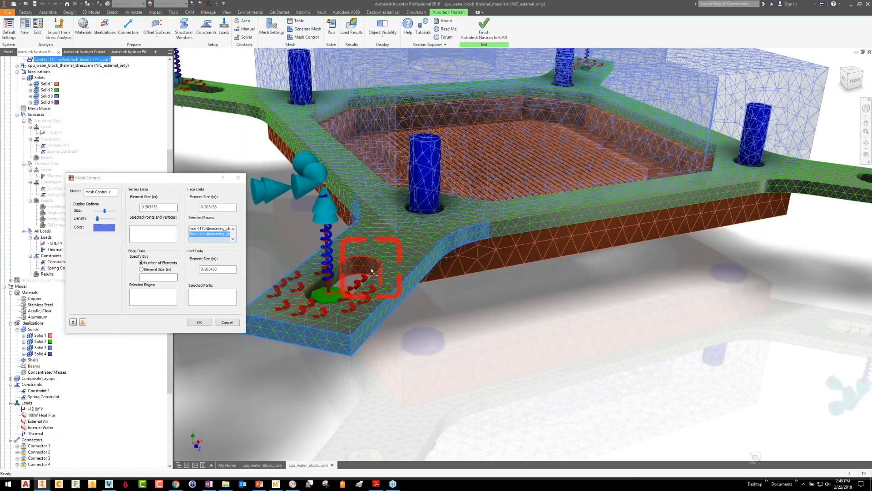
Add the inner walls of the arm's slot and the arm's remaining side faces to the mesh control selection
left_click(350, 267)
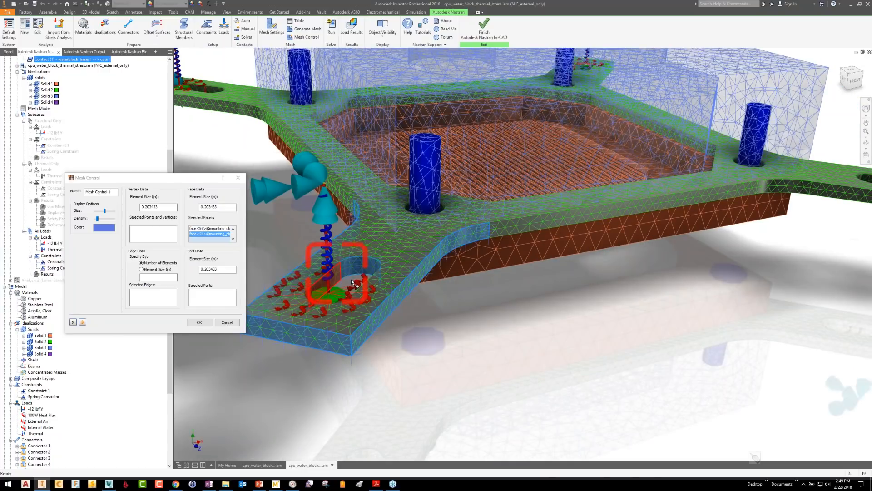
left_click(417, 314)
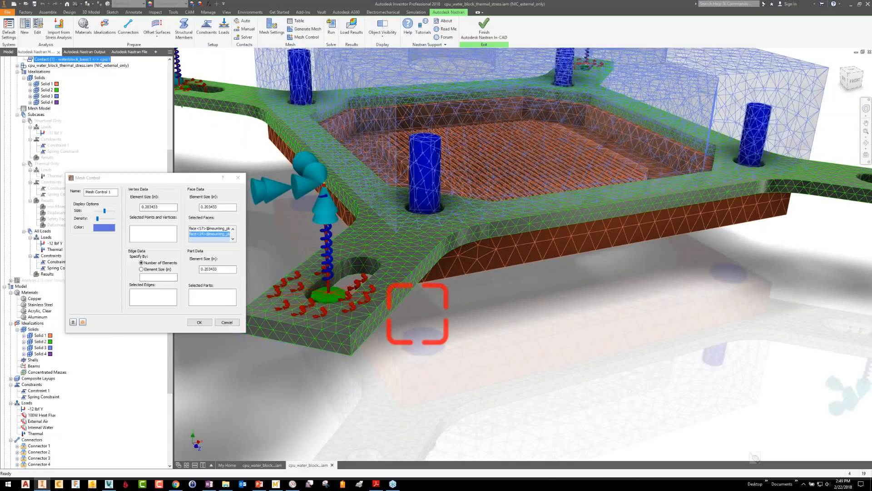
middle_click_drag(432, 320, 478, 303, "shift")
left_click(547, 343)
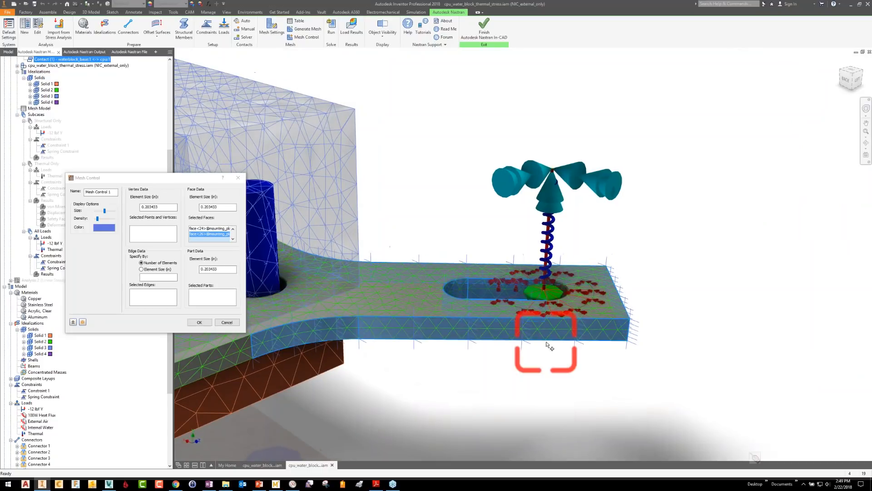
middle_click_drag(547, 342, 577, 346, "shift")
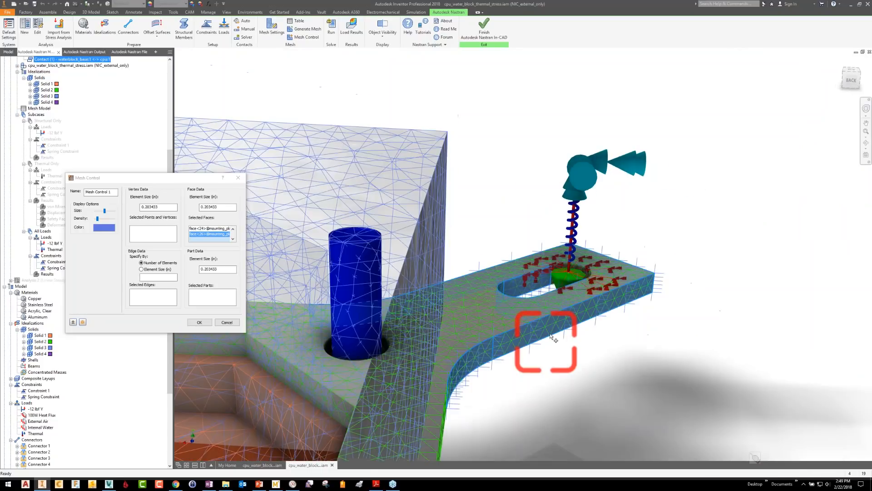
left_click(577, 265)
middle_click_drag(684, 244, 684, 244, "shift")
Set the mesh control's face element size to 0.025 in, accept it, and regenerate the mesh
double_click(203, 207)
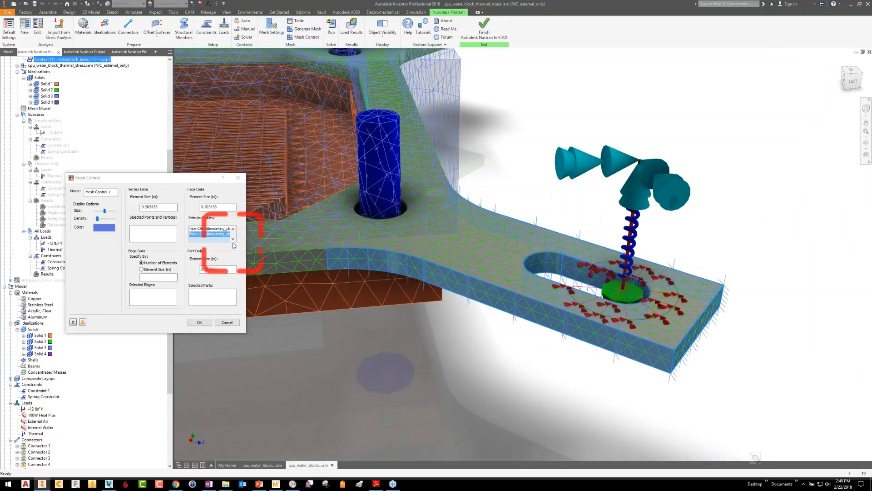
type(".025")
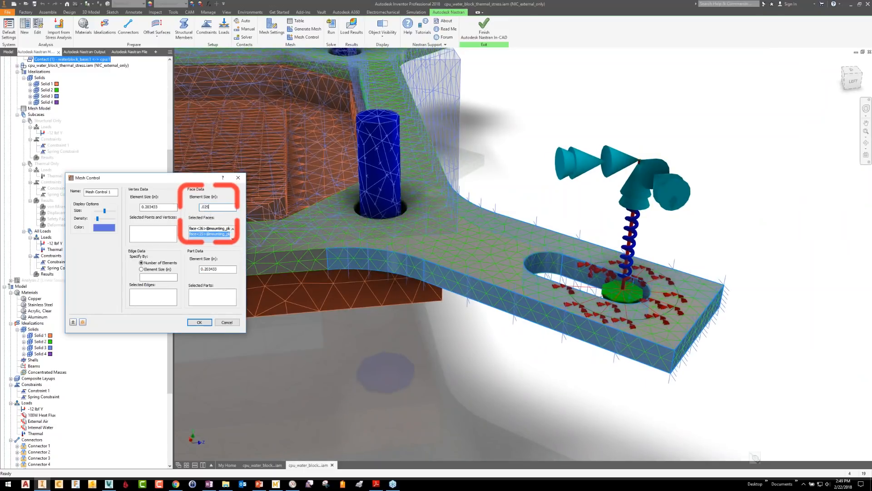
key("Return")
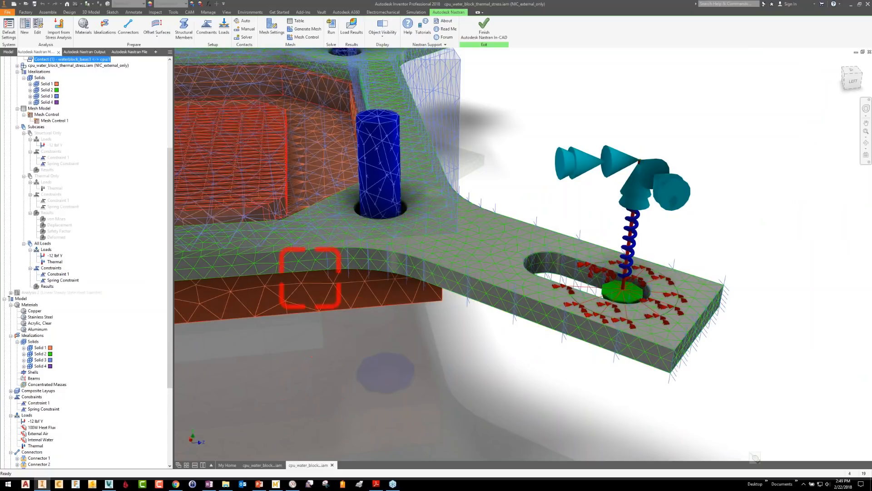
left_click(303, 30)
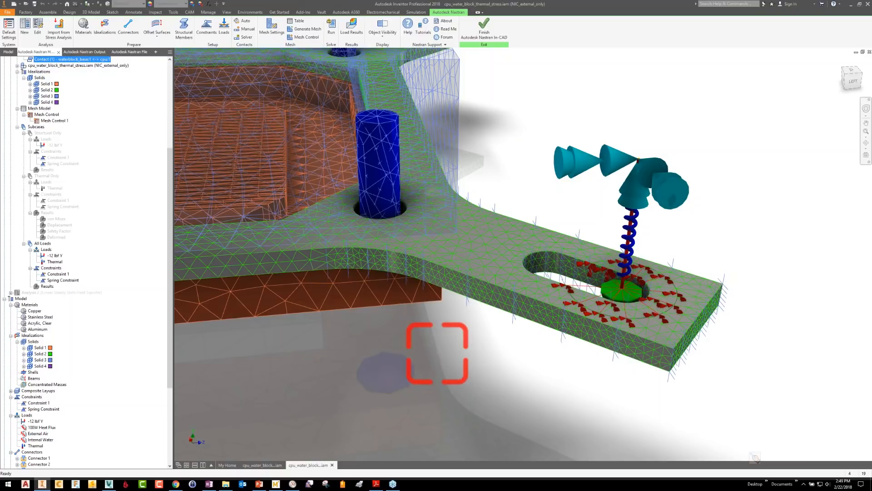
Set the maximum element growth rate to 1.1 in the advanced mesh settings of mounting_plate:1
scroll(523, 254, "up", 4)
scroll(523, 254, "up", 2)
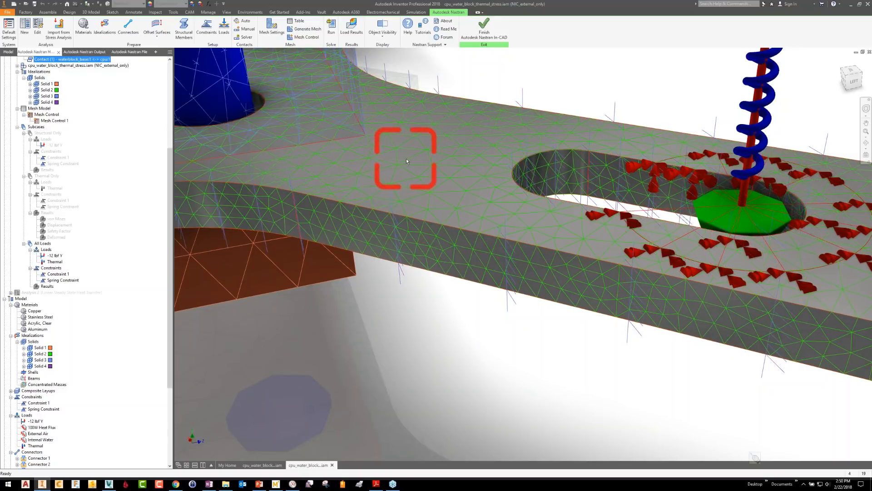
middle_click_drag(407, 351, 407, 358, "shift")
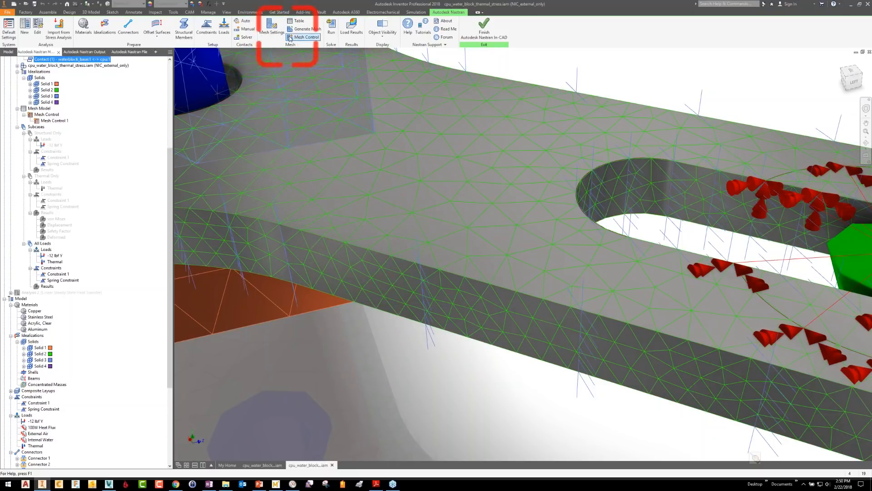
left_click(297, 21)
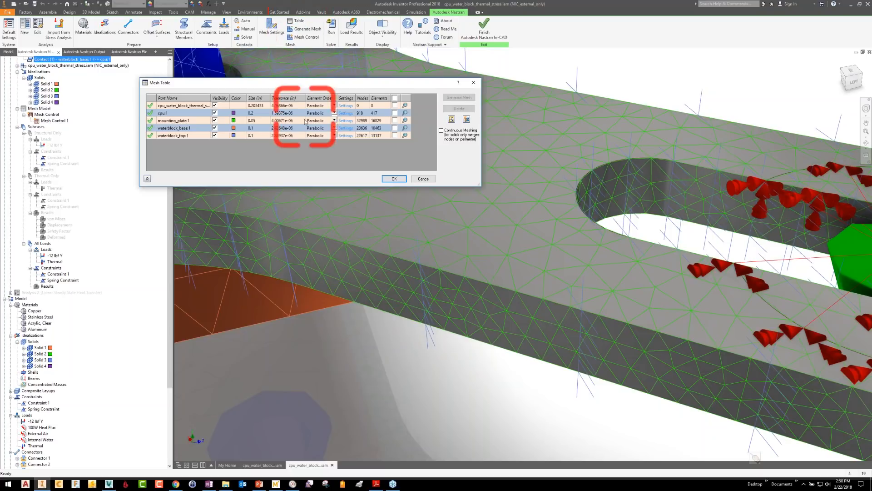
left_click(346, 121)
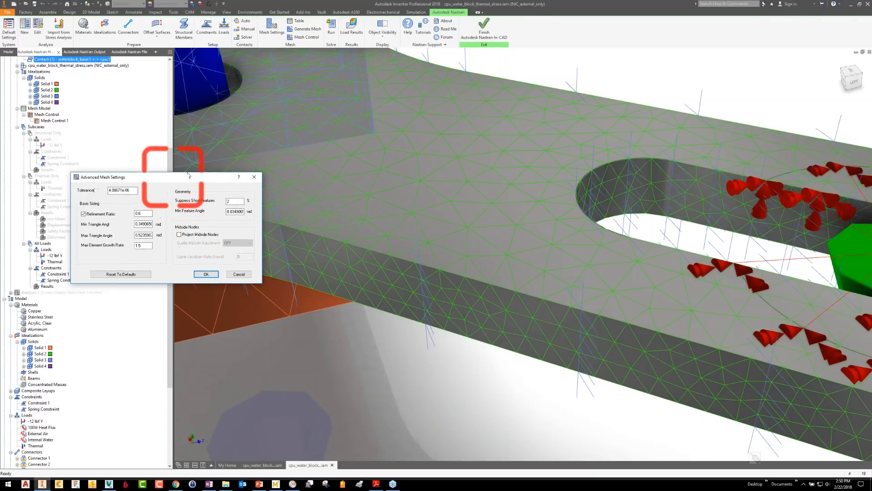
left_click(195, 212)
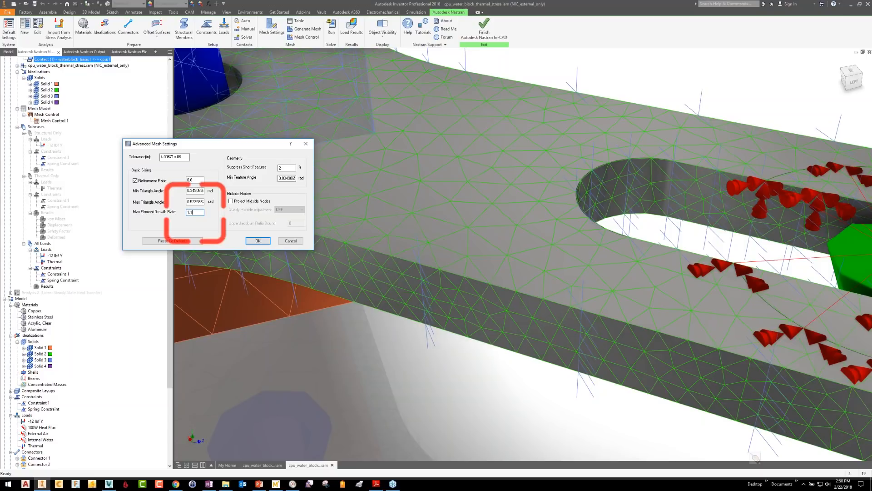
left_click(258, 240)
left_click(394, 179)
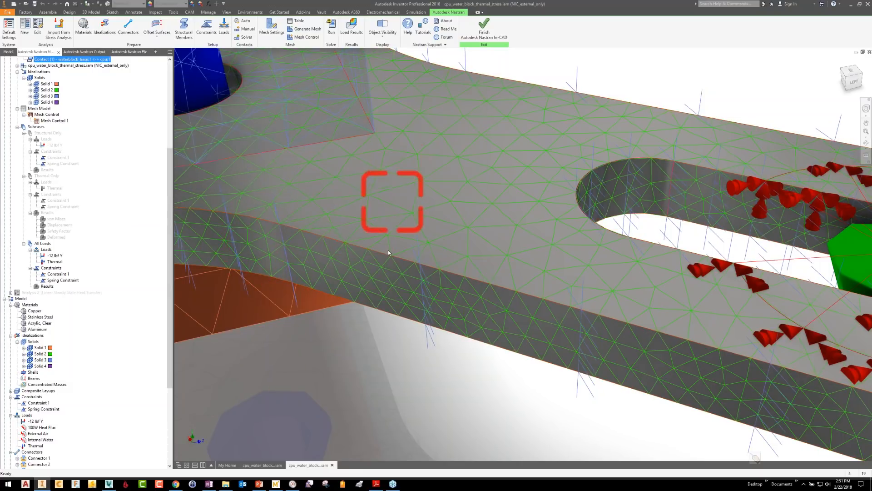
Regenerate the mesh and inspect the element transition around the mounting plate arm and slot
left_click(304, 29)
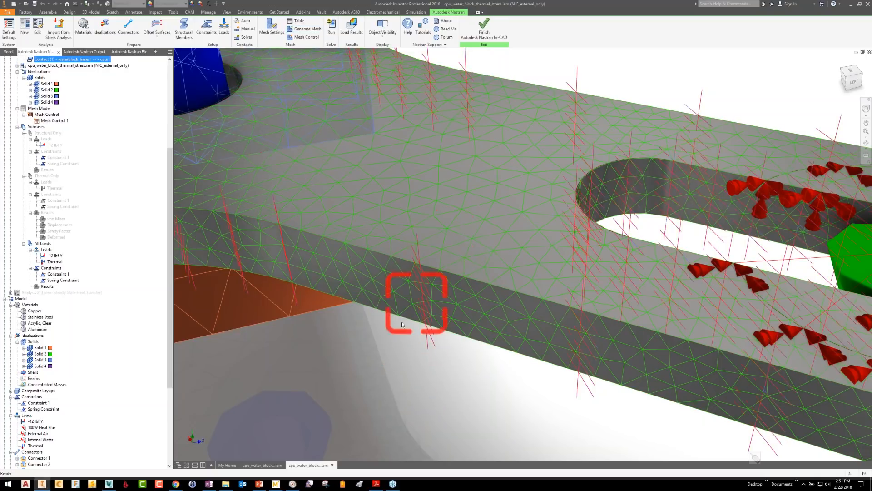
scroll(381, 356, "down", 2)
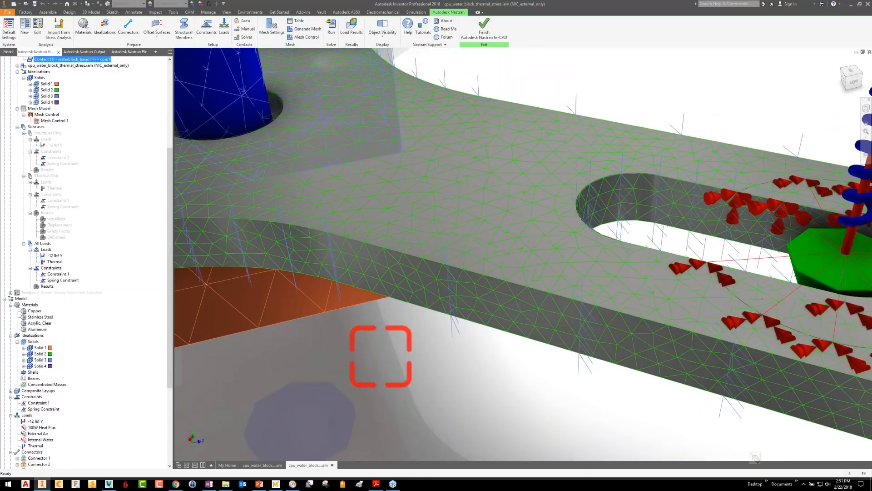
scroll(381, 356, "down", 3)
mouse_move(380, 357)
middle_mouse_down("shift")
mouse_move(389, 357)
mouse_move(381, 320)
middle_mouse_up("shift")
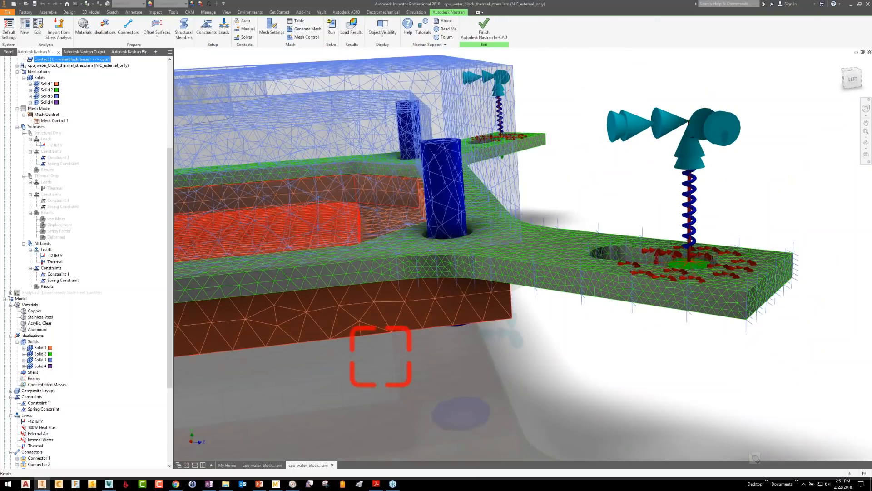
middle_click_drag(381, 356, 377, 356, "shift")
scroll(381, 357, "up", 4)
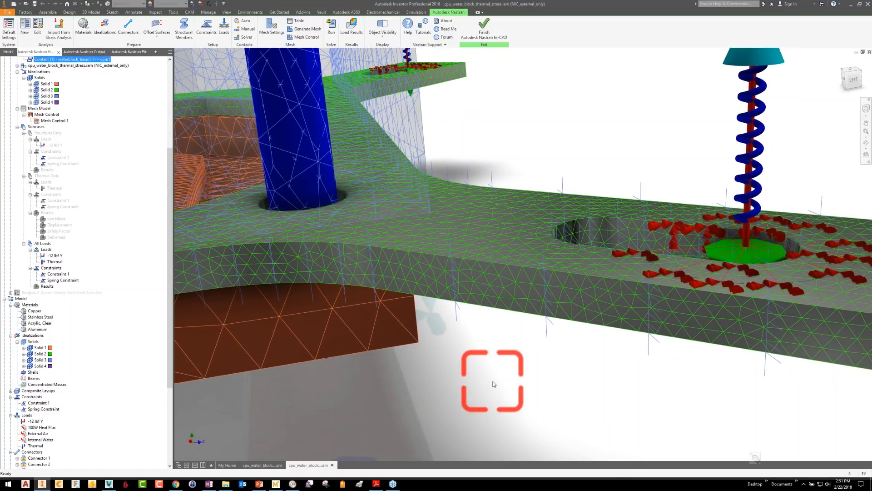
Examine the refined mesh across the whole mounting plate and around its slotted arm
scroll(495, 385, "down", 3)
scroll(495, 384, "down", 3)
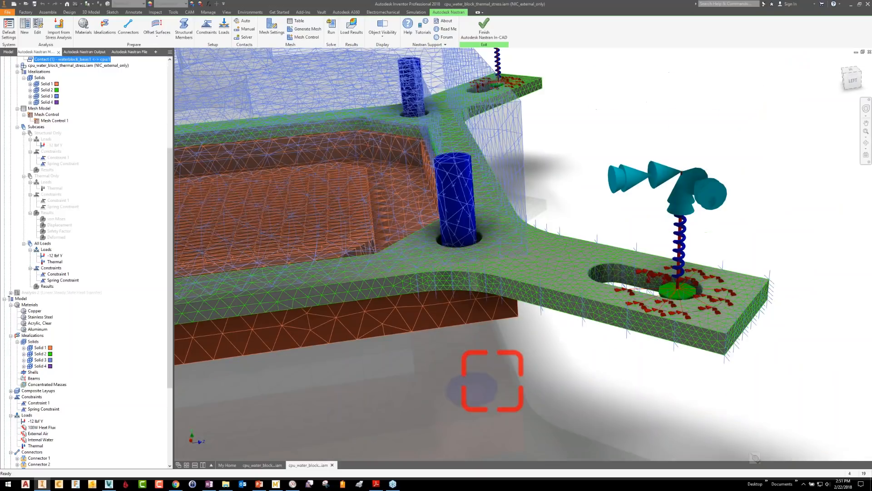
scroll(495, 384, "down", 2)
scroll(493, 381, "down", 1)
left_click(862, 443)
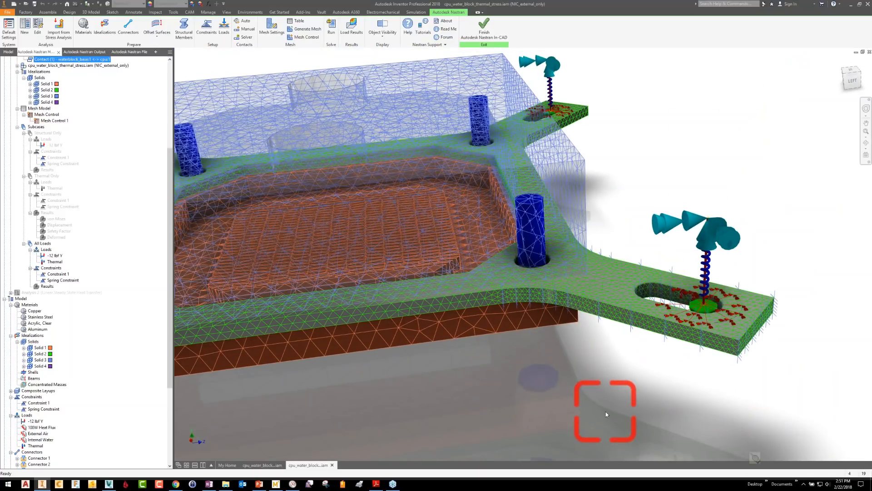
scroll(606, 414, "down", 2)
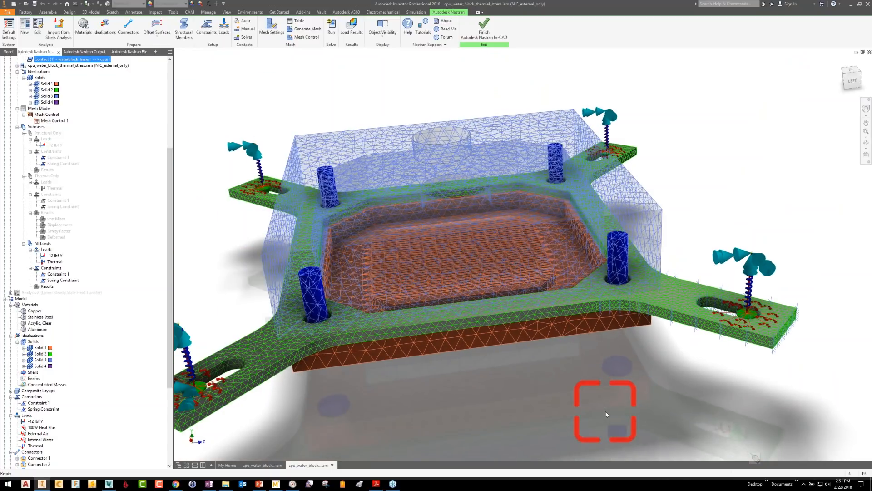
scroll(606, 412, "up", 2)
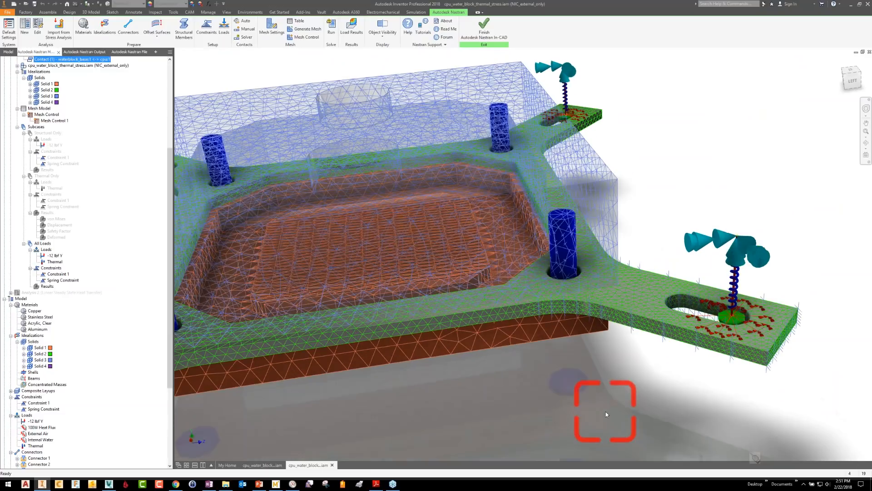
scroll(607, 412, "up", 1)
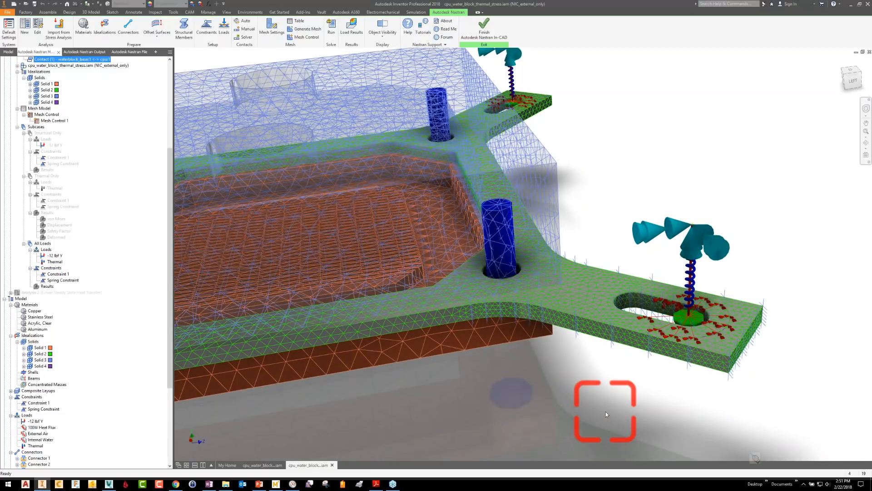
scroll(606, 412, "up", 1)
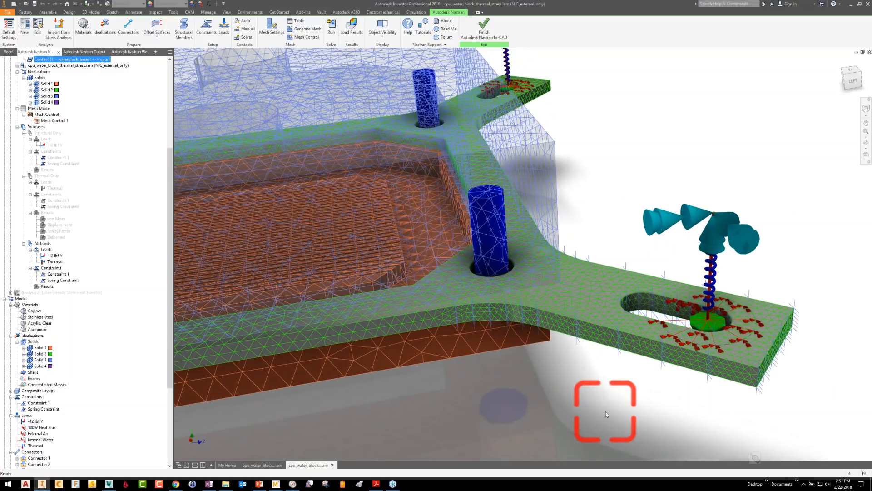
scroll(606, 412, "up", 1)
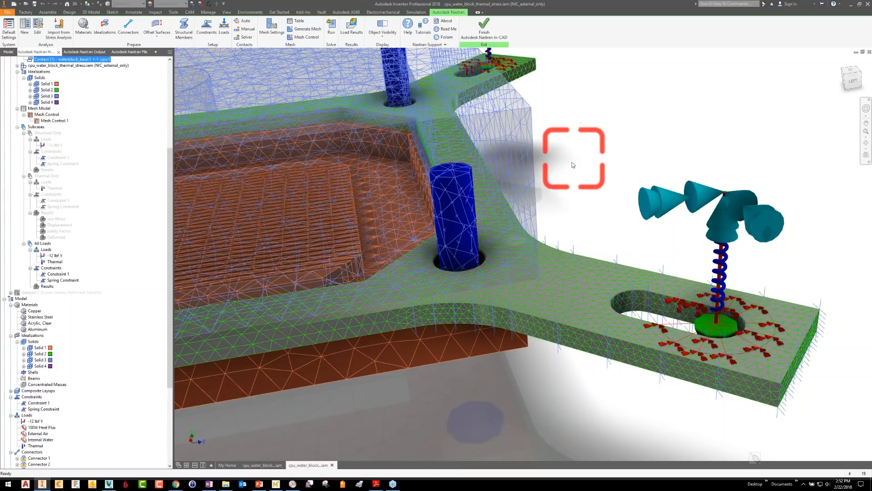
Leave the Nastran environment, edit mounting_plate:1 to move End of Part below the circular pattern, check out the affected files, and return to the assembly
left_click(473, 40)
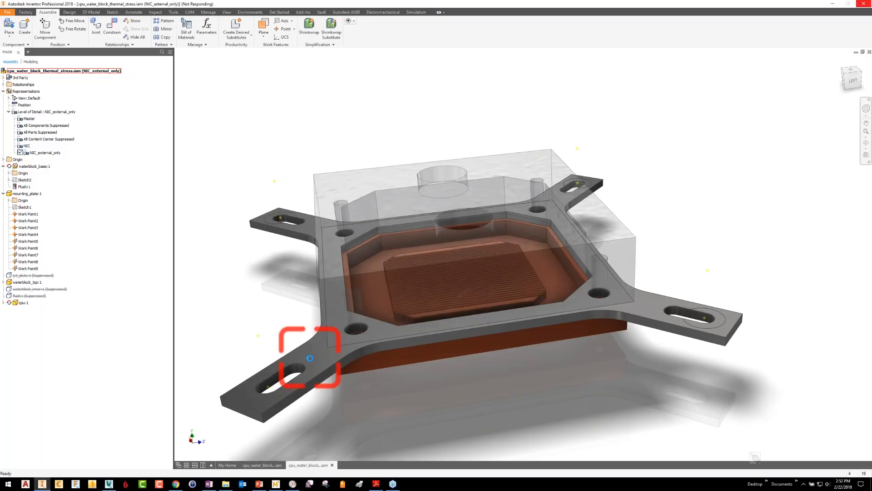
double_click(309, 358)
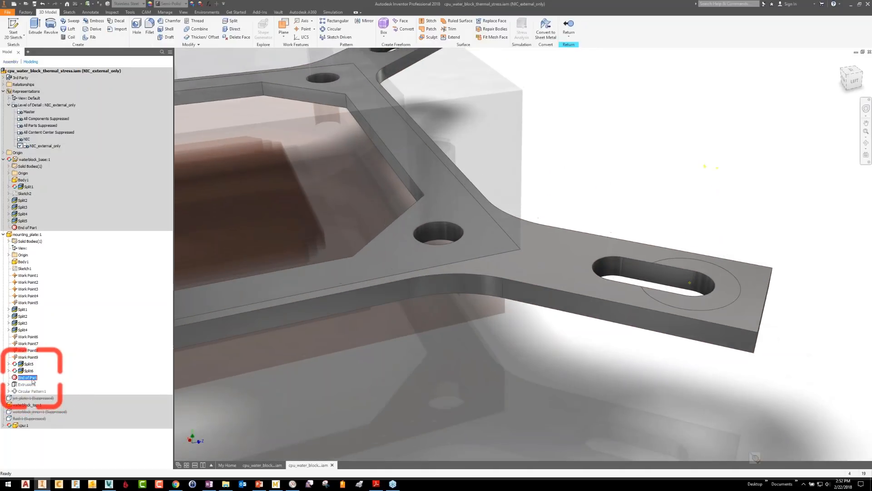
left_click_drag(33, 380, 35, 392)
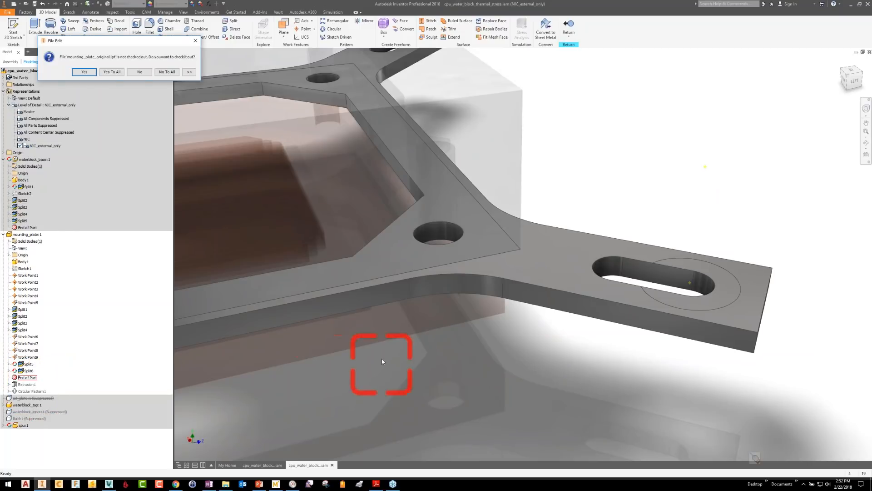
left_click(109, 72)
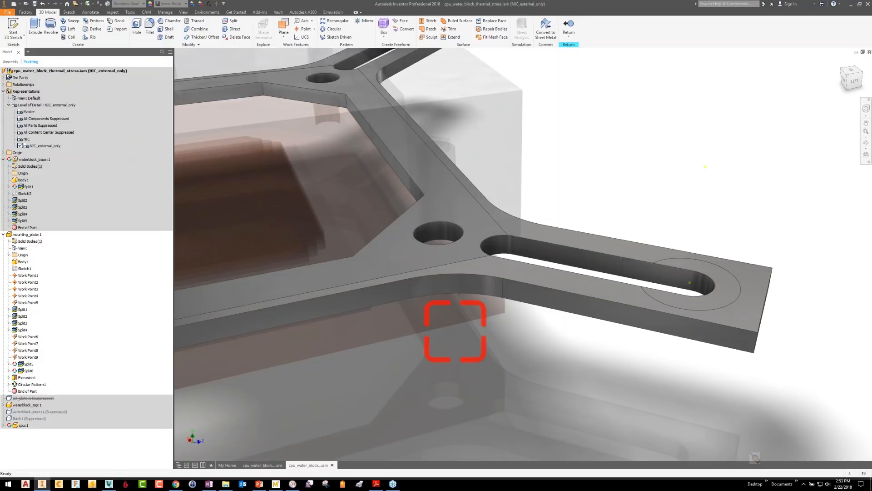
left_click(568, 28)
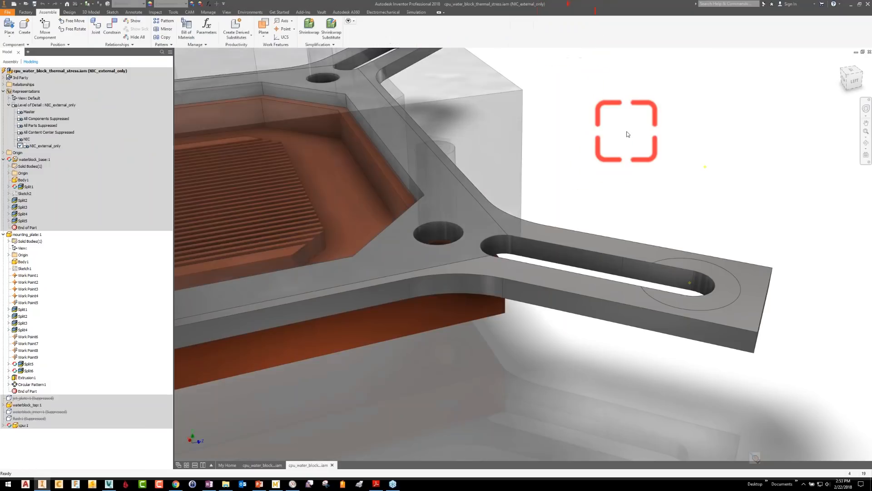
key("F6")
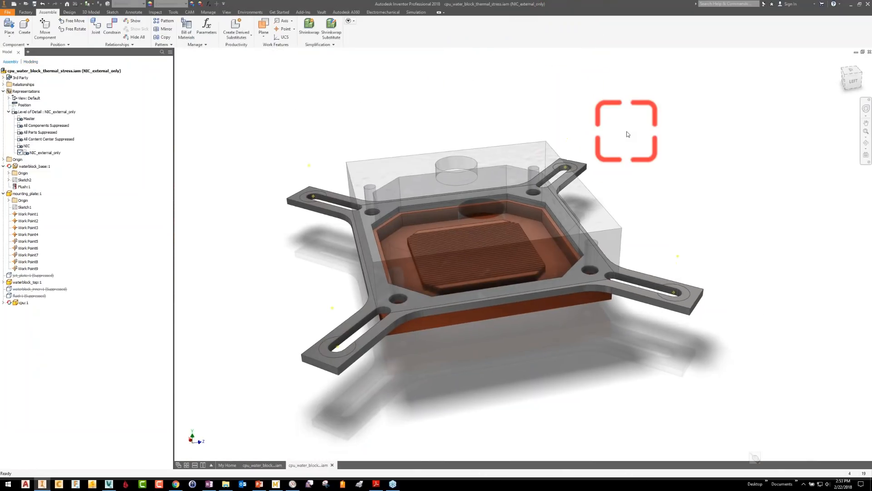
Reopen the Autodesk Nastran In-CAD environment, acknowledge the lost mesh control face, and regenerate the mesh around the lengthened slot
left_click(250, 11)
left_click(193, 40)
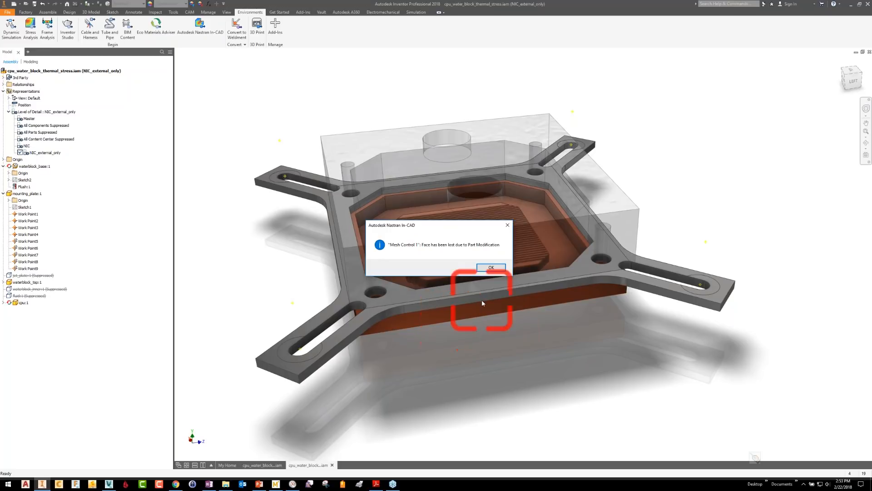
scroll(508, 313, "up", 5)
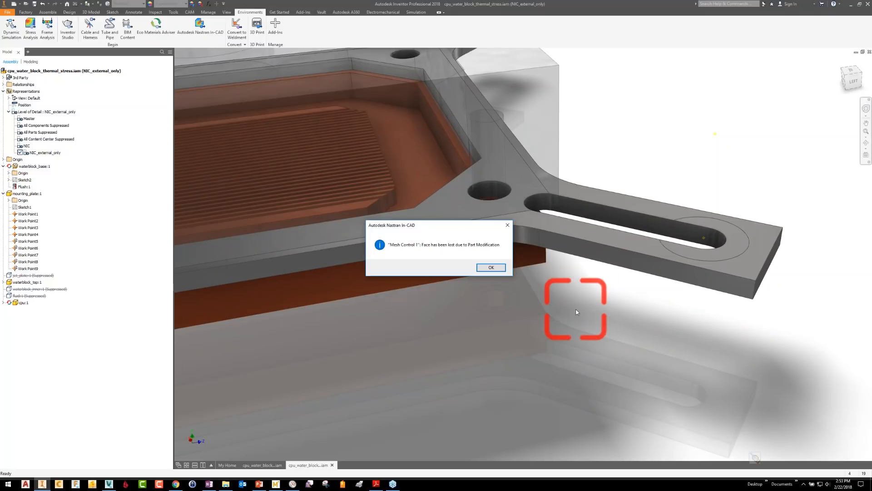
left_click(485, 268)
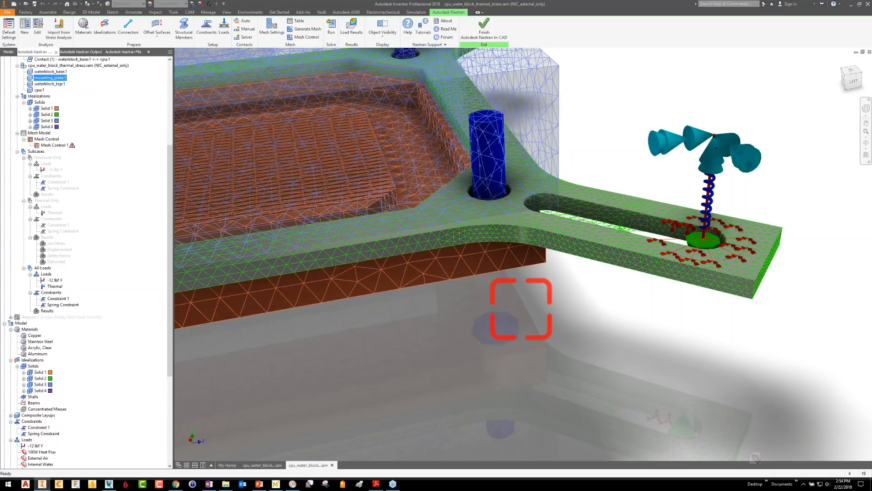
scroll(609, 205, "up", 4)
scroll(718, 250, "up", 2)
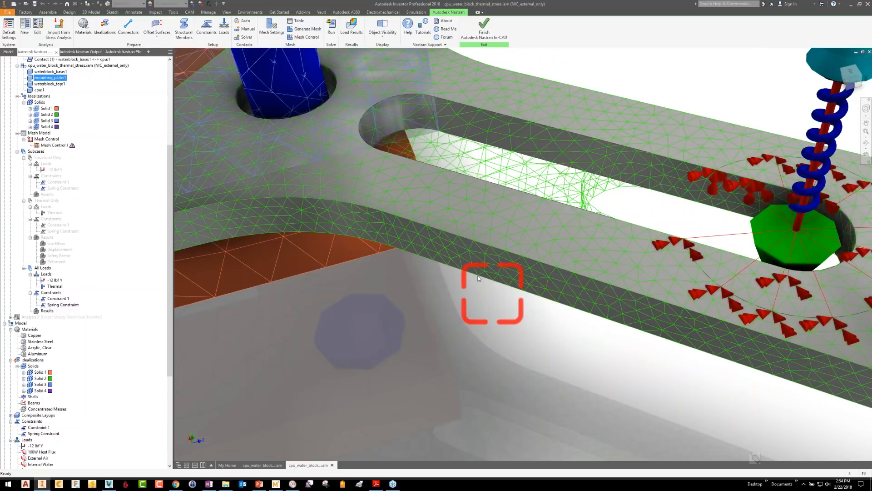
left_click(307, 29)
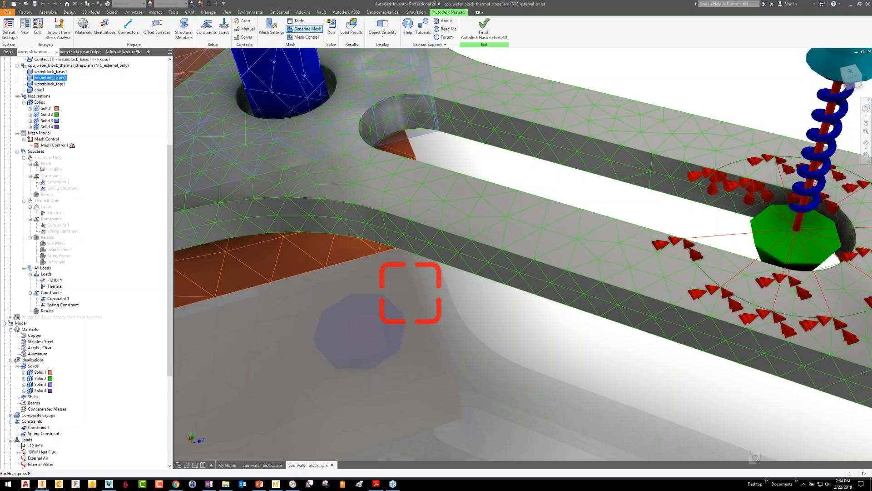
Edit Mesh Control 1 and select the arm's first outer side faces and its end face for face refinement
double_click(57, 145)
mouse_move(73, 149)
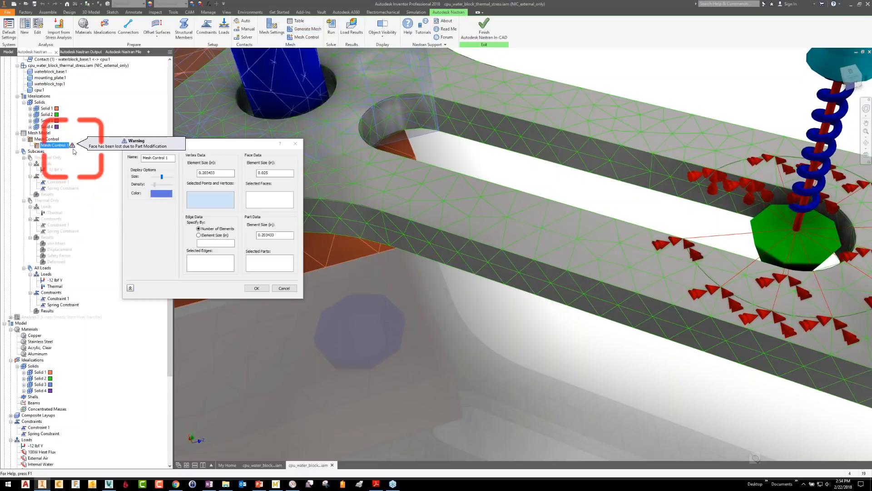
left_click(262, 200)
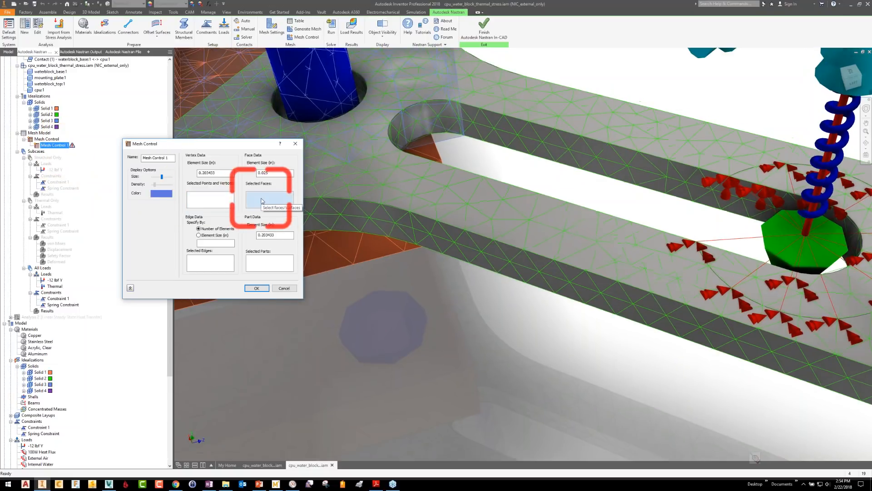
left_click(396, 221)
left_click(448, 249)
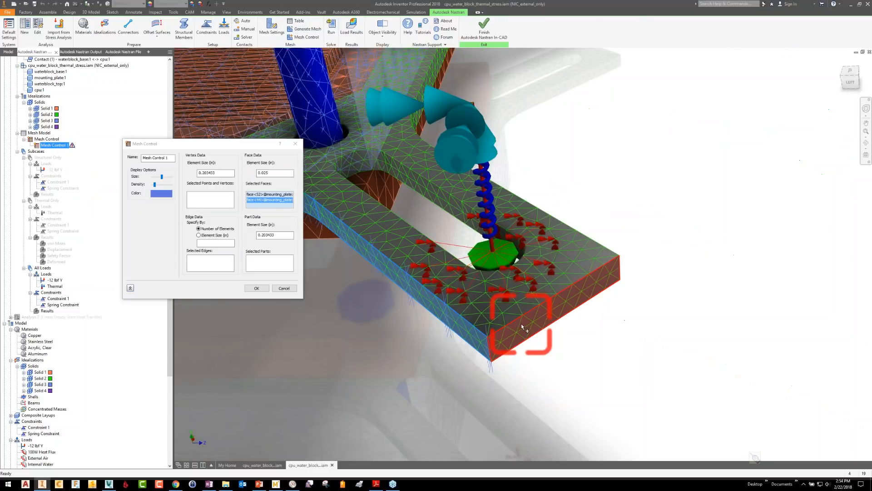
left_click(523, 327)
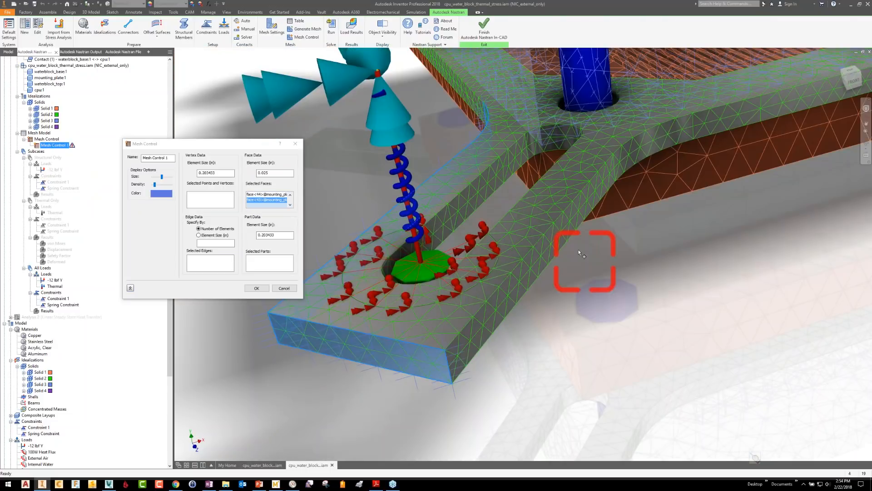
Add the arm's opposite outer side faces and the lengthened slot's inner walls to the mesh control's selected faces
left_click(573, 219)
left_click(630, 151)
left_click(557, 138)
left_click(516, 158)
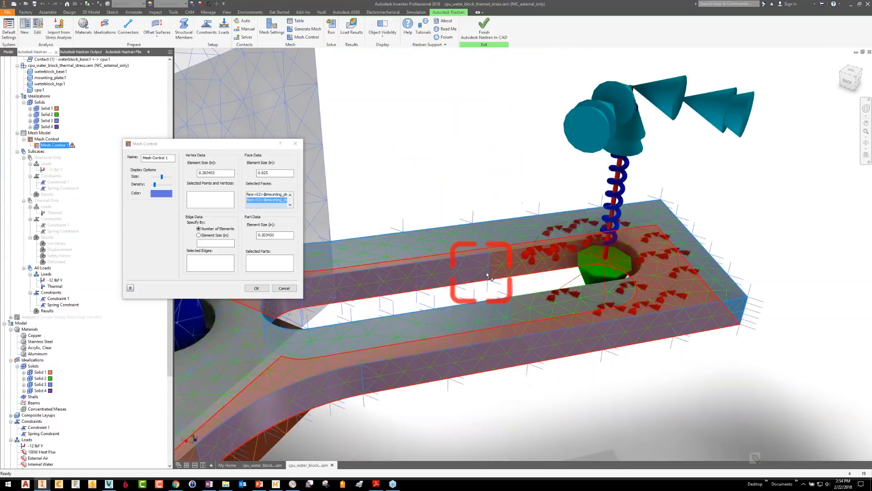
left_click(497, 269)
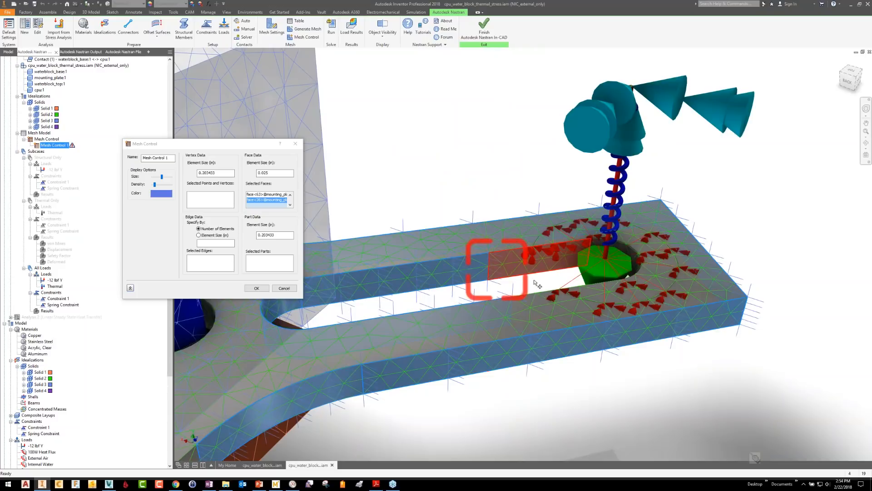
left_click(584, 252)
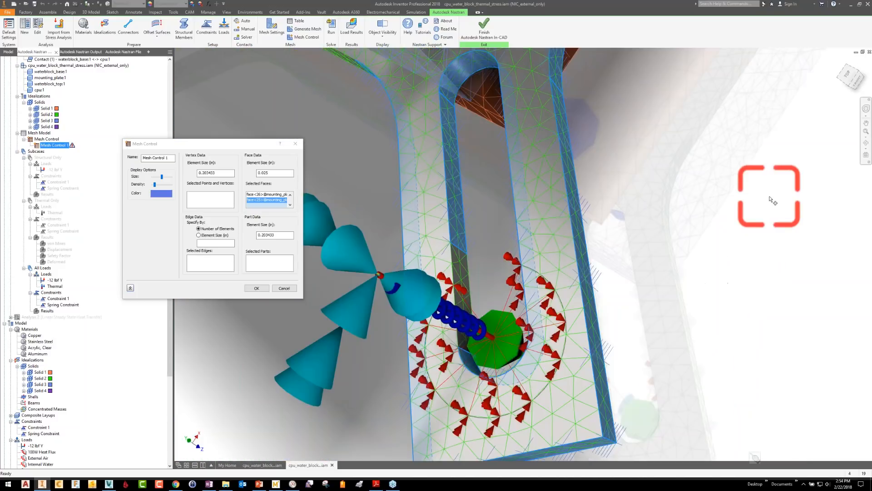
left_click(477, 286)
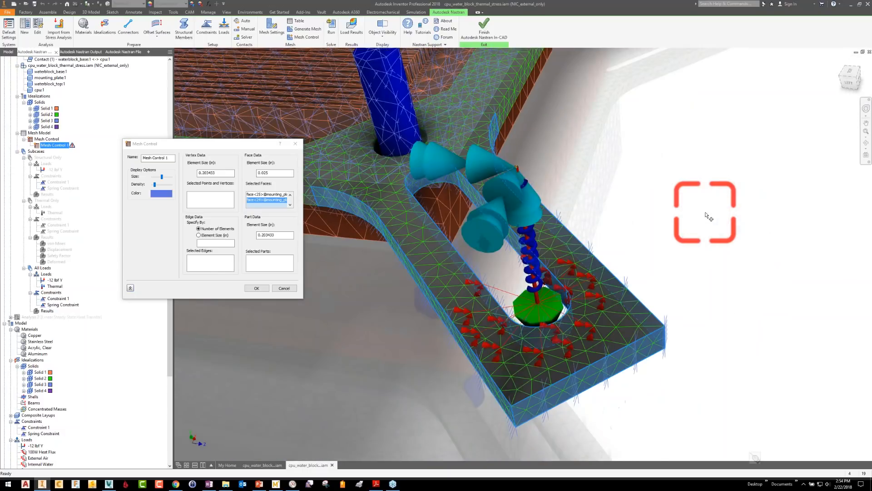
Accept the updated mesh control, review the mesh table, and regenerate the mesh
left_click(257, 288)
left_click(301, 20)
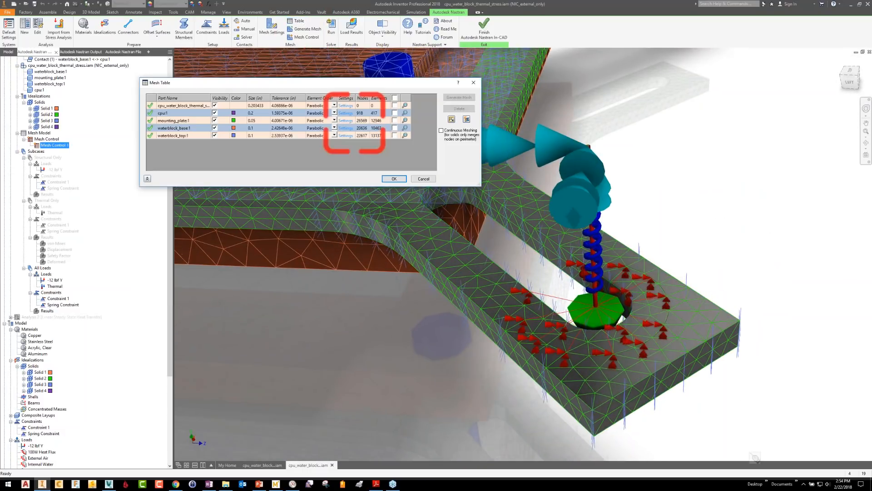
left_click(389, 178)
left_click(303, 29)
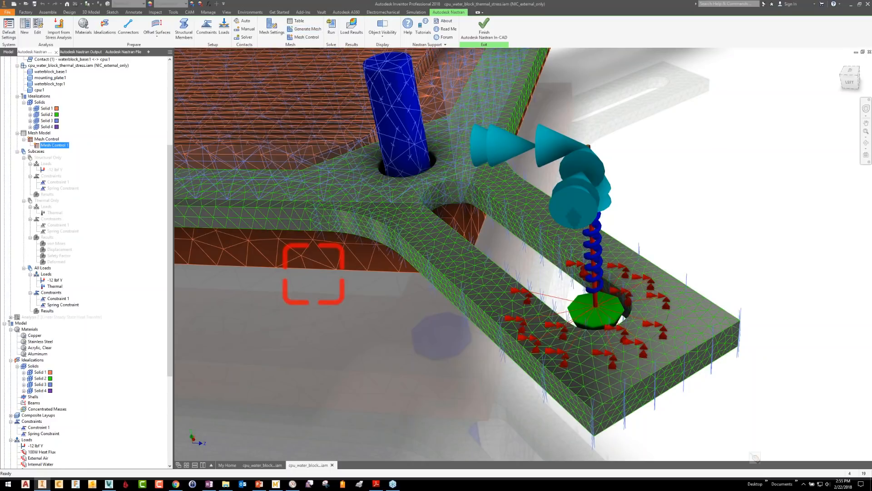
Save the assembly and the modified mounting plate, and run the Nastran analysis
left_click(35, 4)
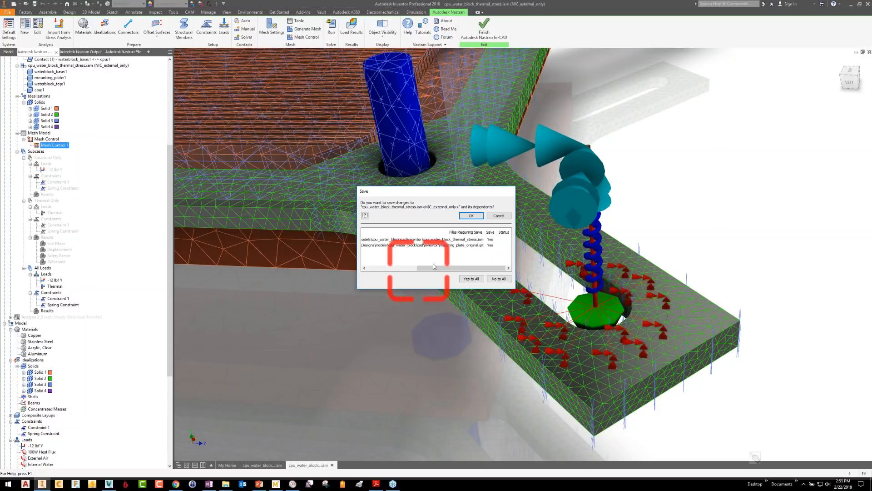
left_click(471, 216)
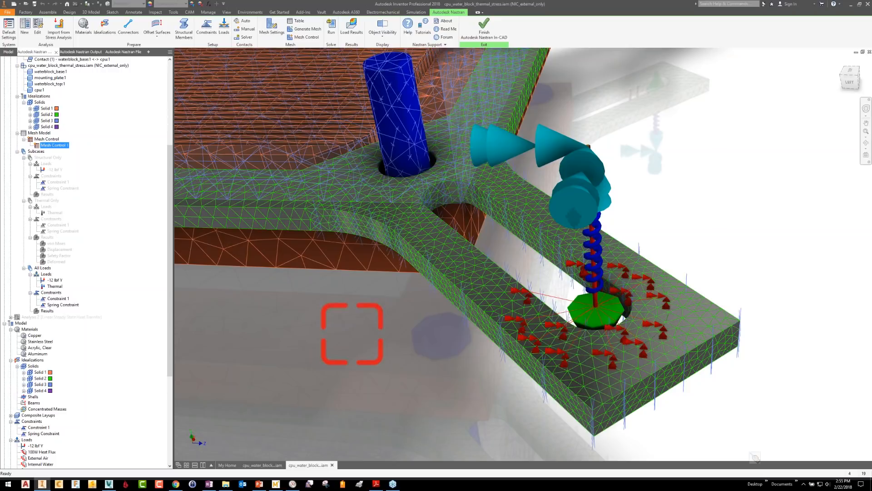
key("F5")
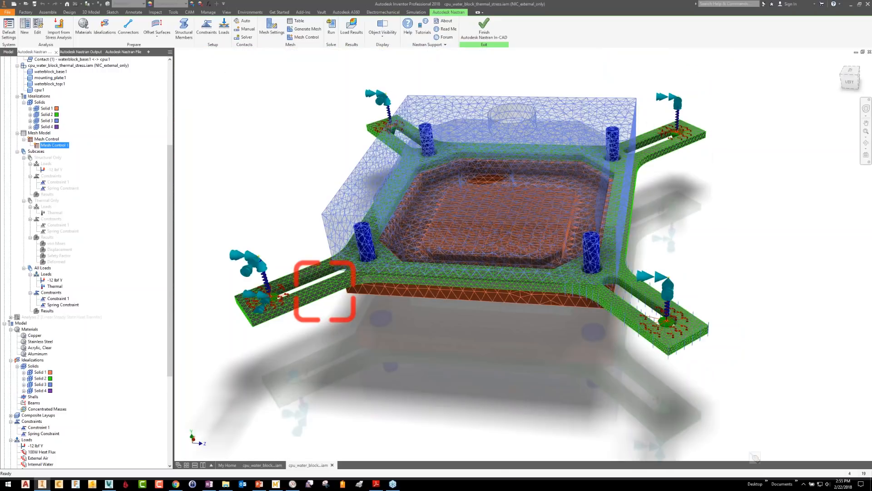
left_click(332, 27)
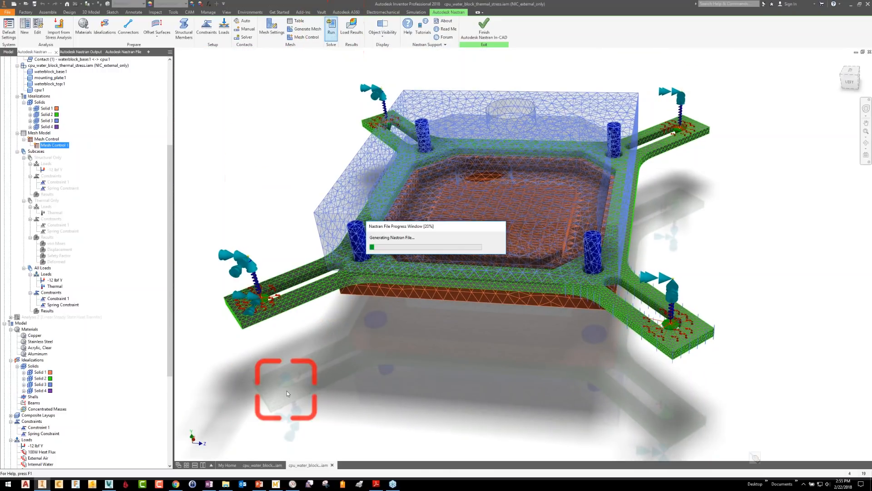
Switch to PowerPoint and browse ahead from the CPU Water Block structural slide to the solver and next-steps slides
left_click(259, 485)
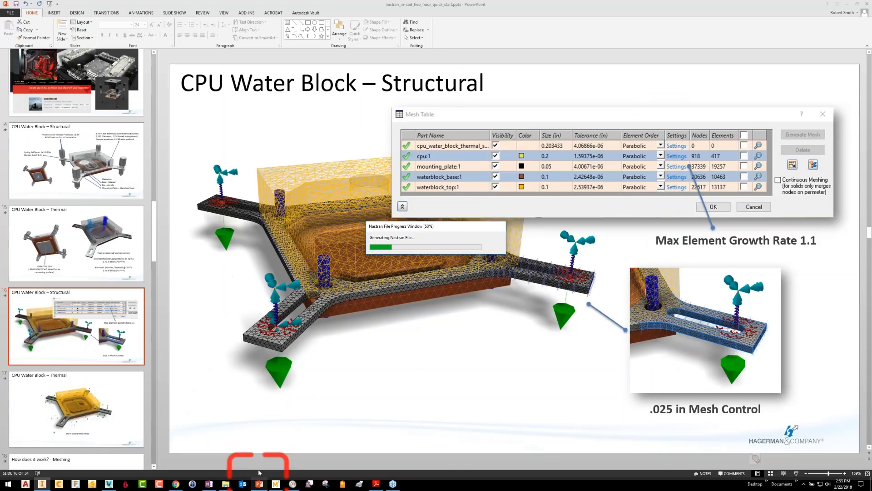
scroll(109, 359, "down", 10)
scroll(112, 362, "down", 8)
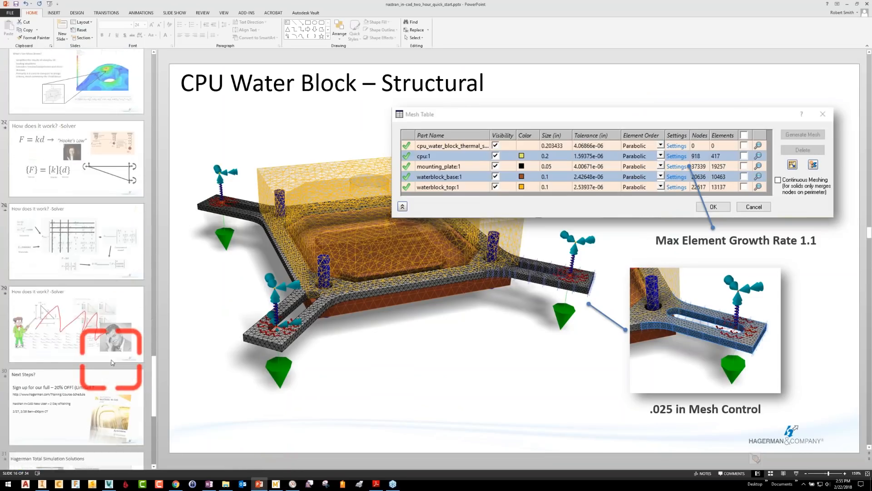
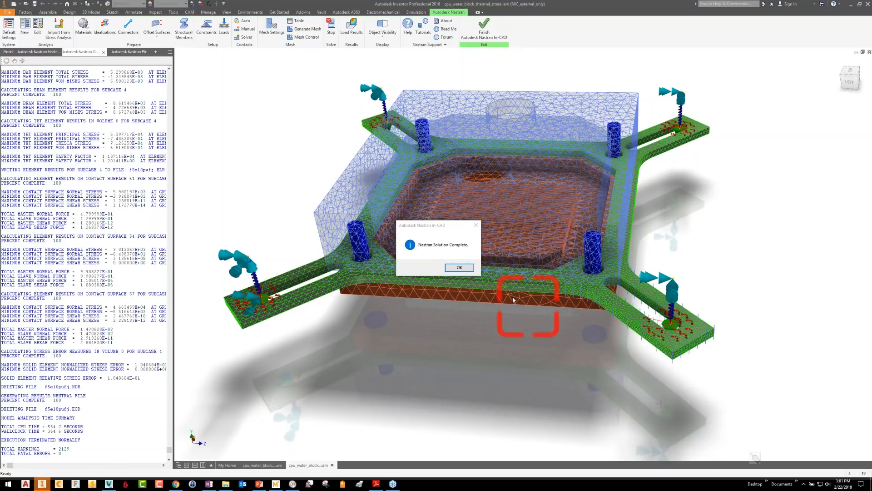
Dismiss the solution notice and choose the von Mises result of the All Loads subcase
left_click(459, 267)
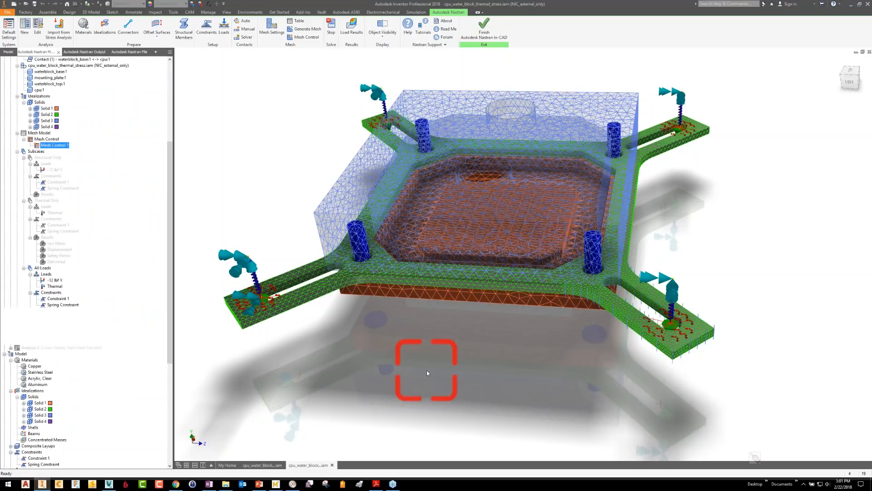
left_click(57, 317)
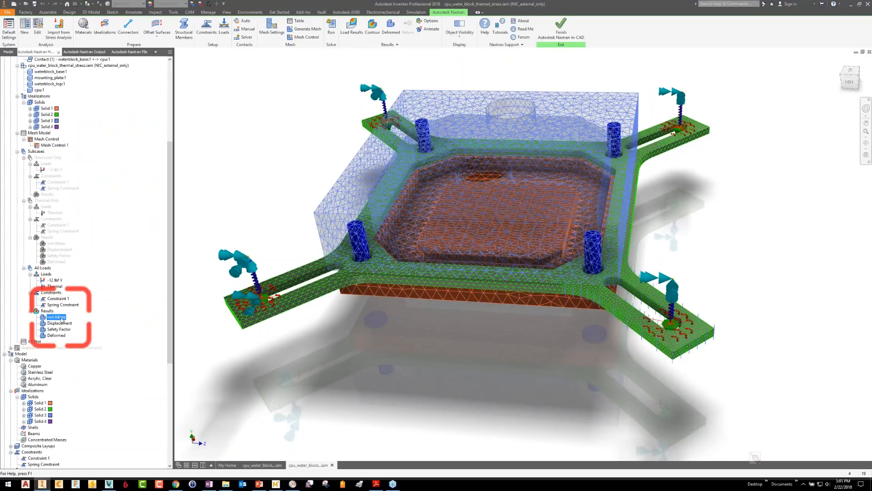